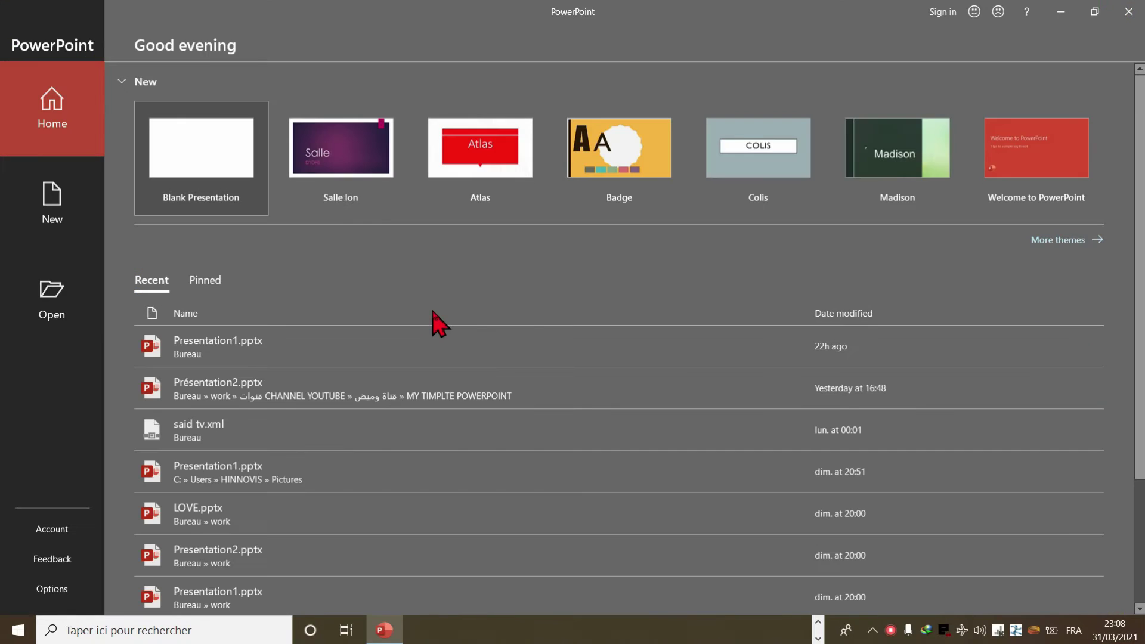
Step: Create a blank presentation, add a Blank-layout slide and delete the original title slide
left_click(222, 178)
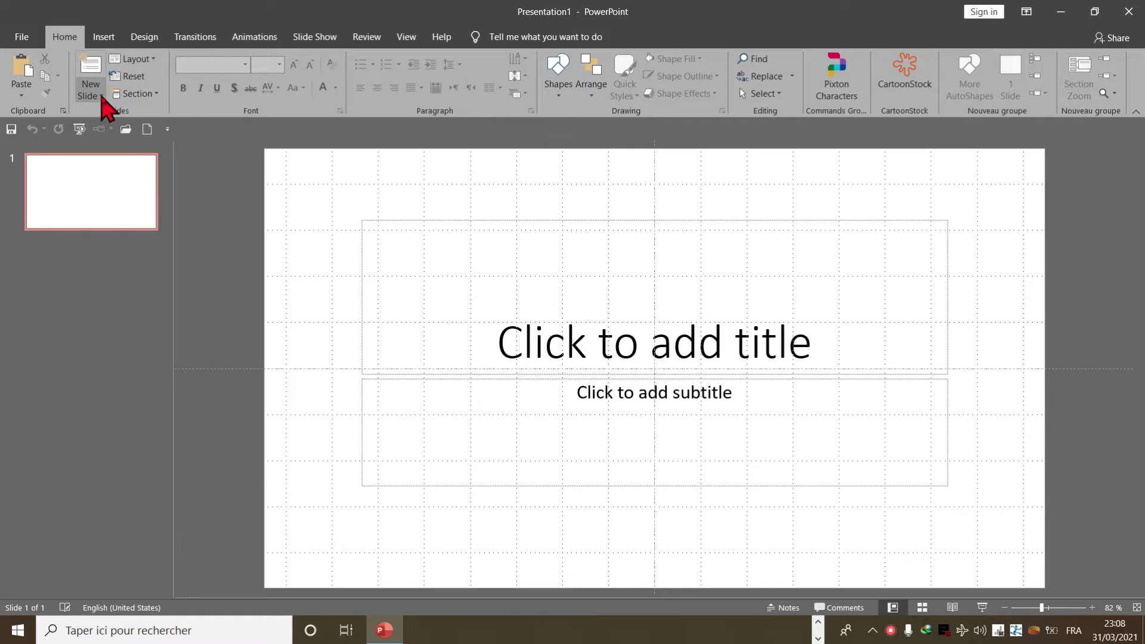
left_click(101, 97)
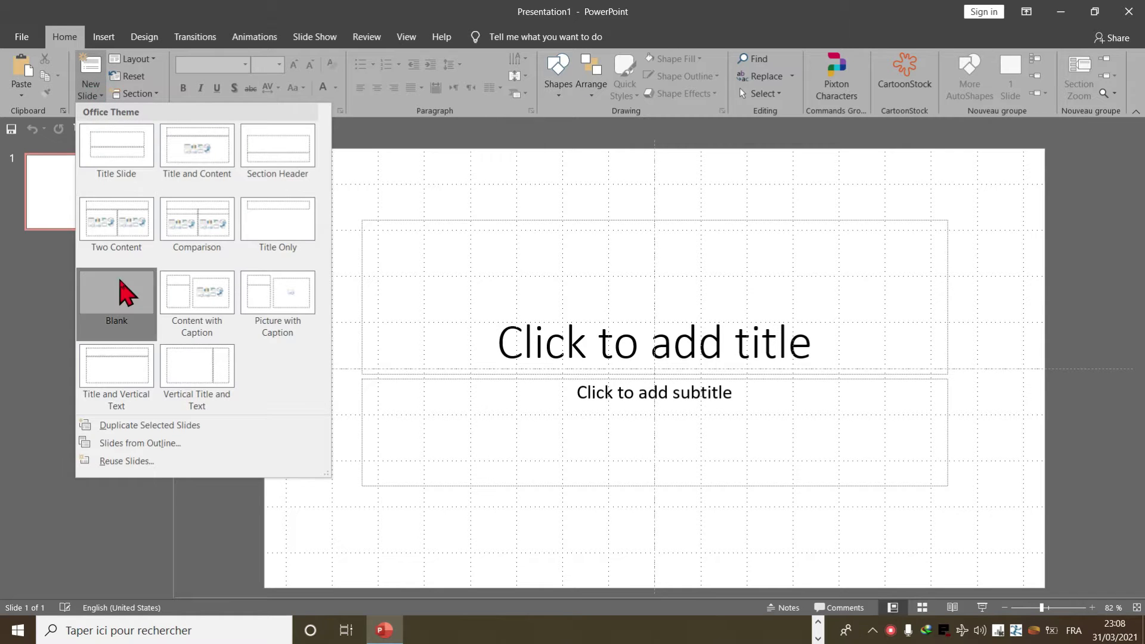
left_click(121, 291)
left_click(123, 225)
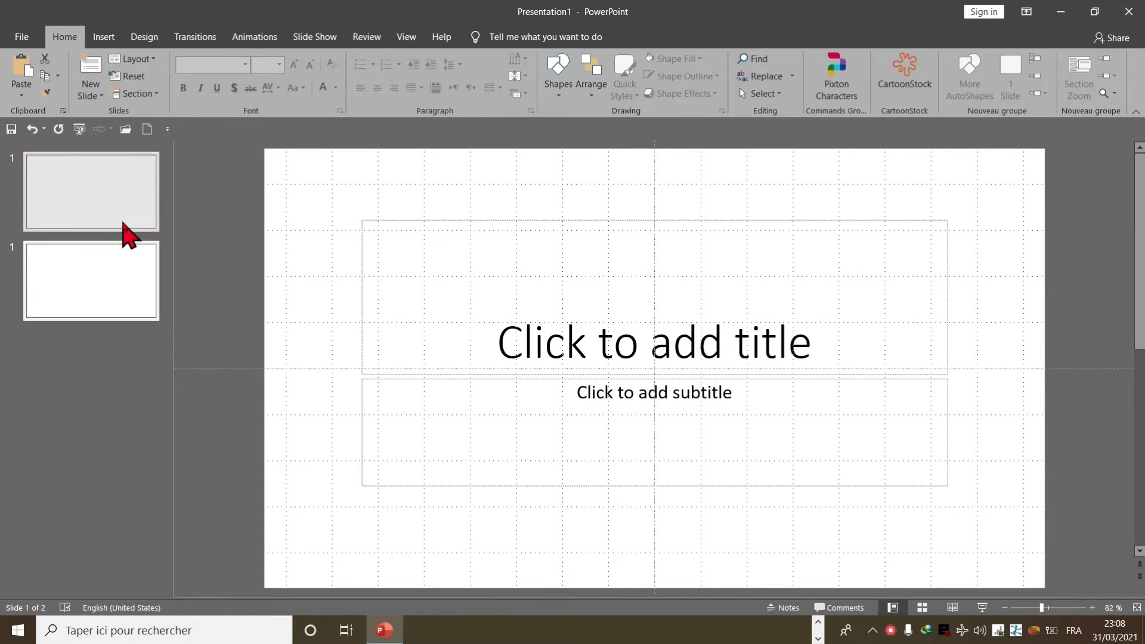
key("Delete")
Step: Fill the slide background with the blue radial preset gradient via Format Background
right_click(514, 345)
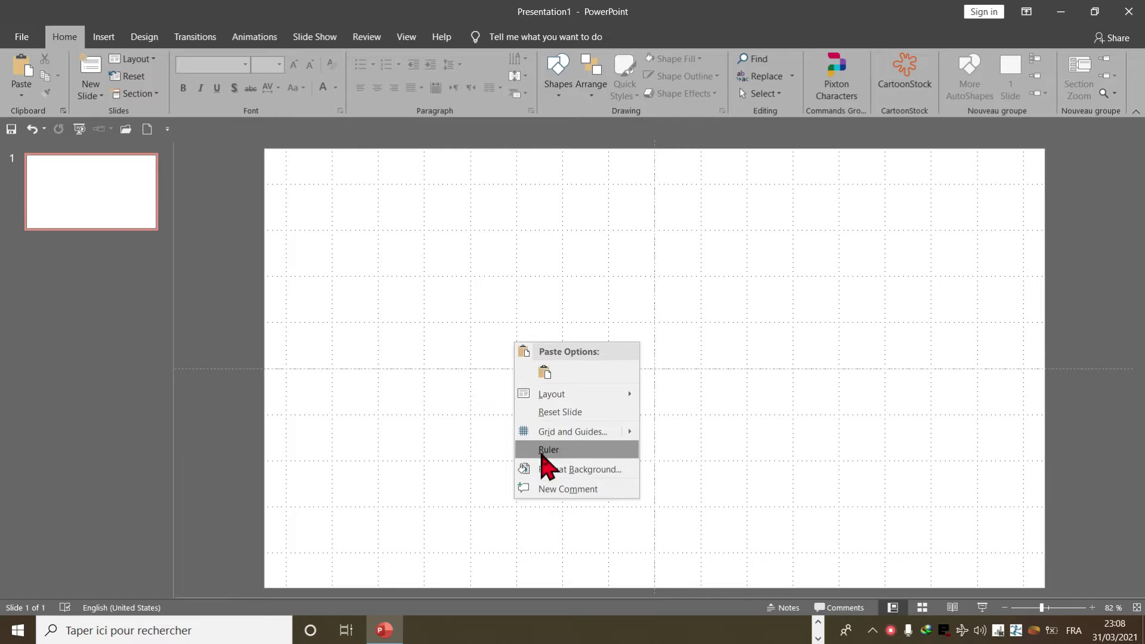
left_click(548, 471)
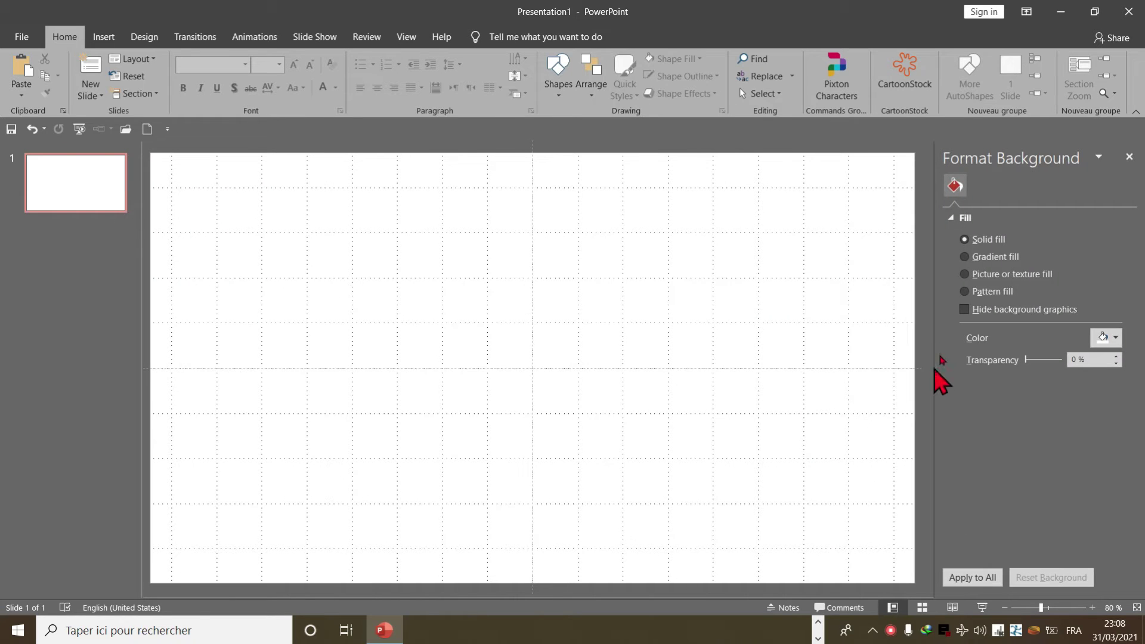
left_click(1008, 262)
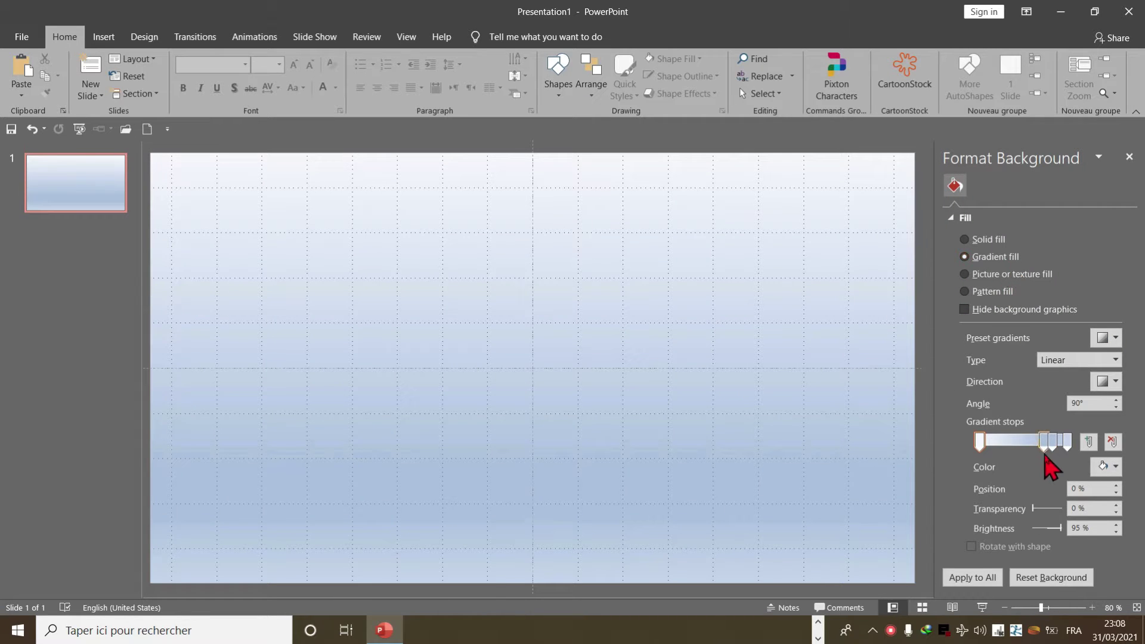
left_click(1115, 338)
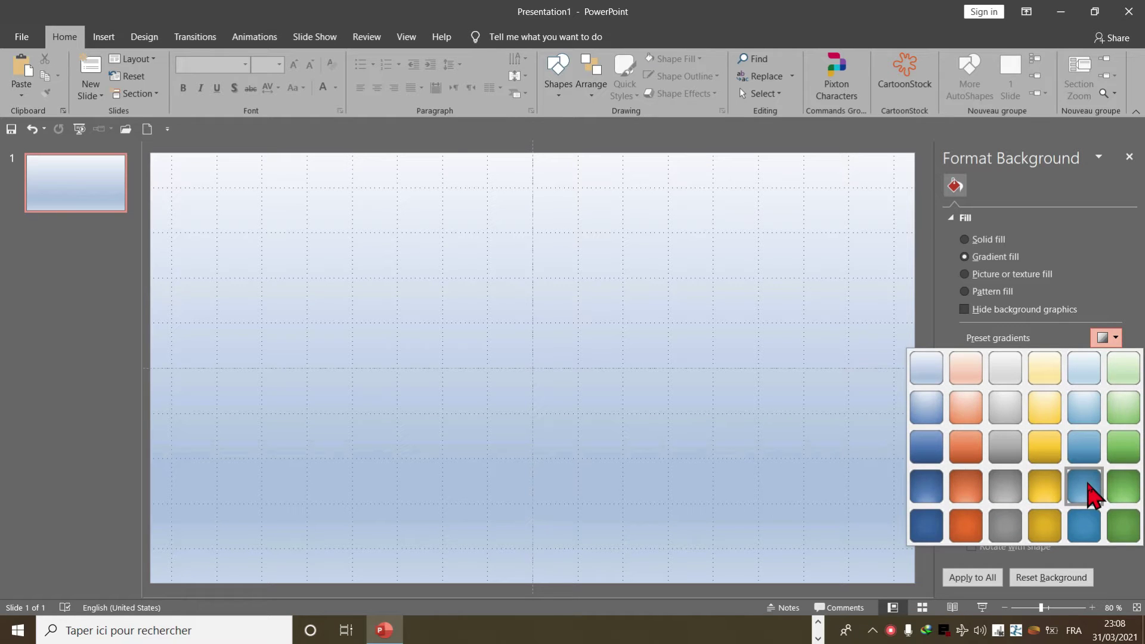
left_click(1087, 485)
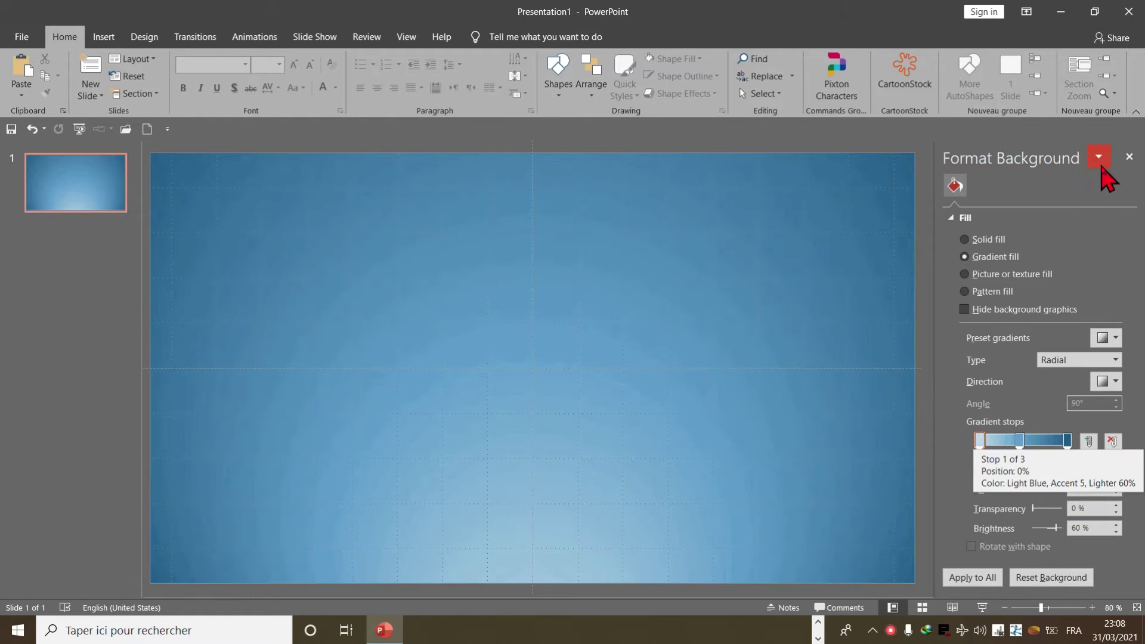
left_click(1113, 467)
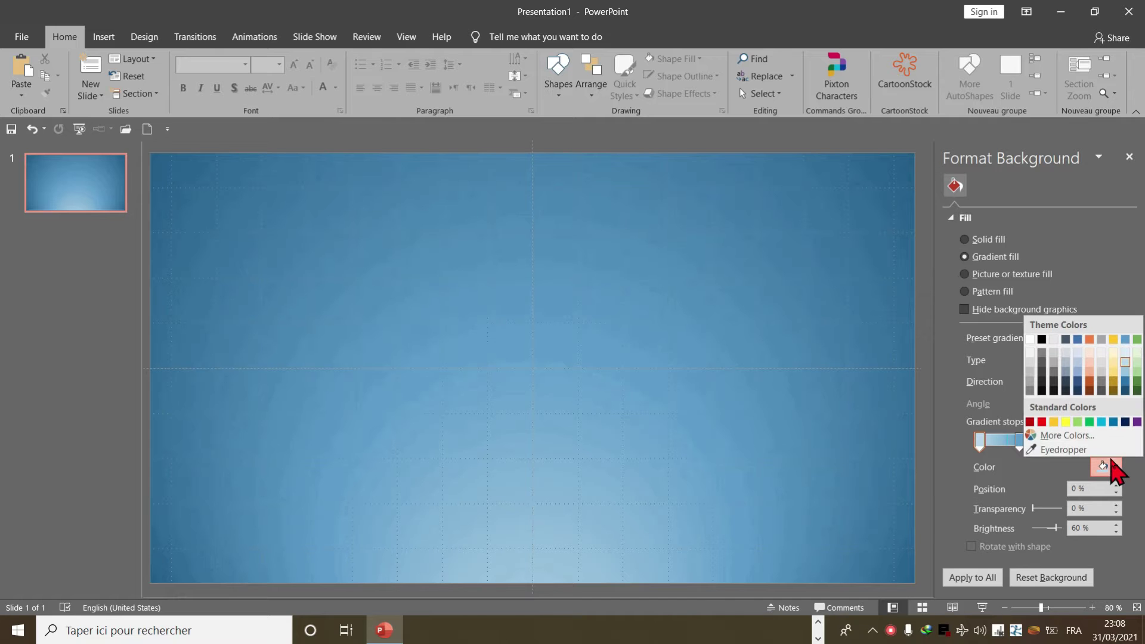
left_click(1113, 467)
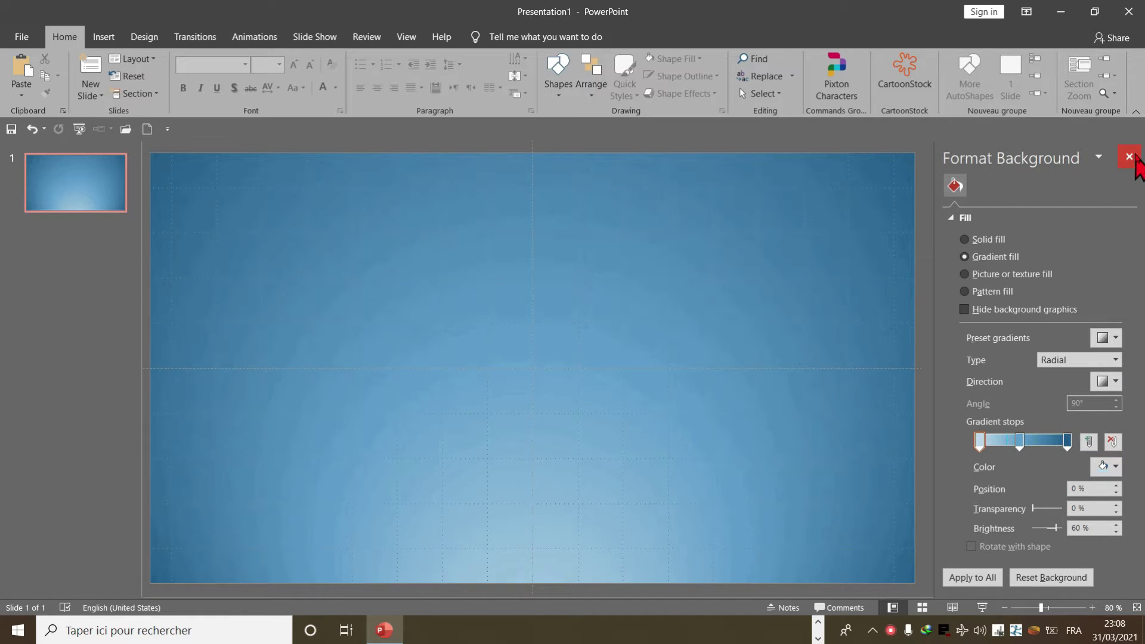
left_click(1130, 156)
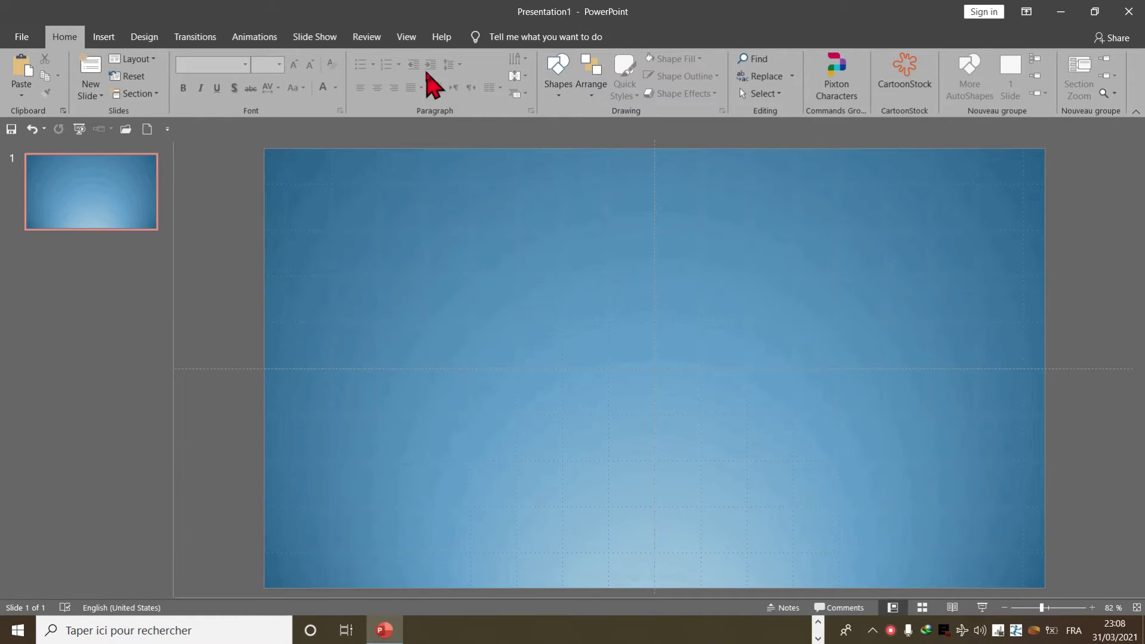
Step: Turn on the slide guides and pick the Freeform shape from Insert > Shapes
left_click(406, 37)
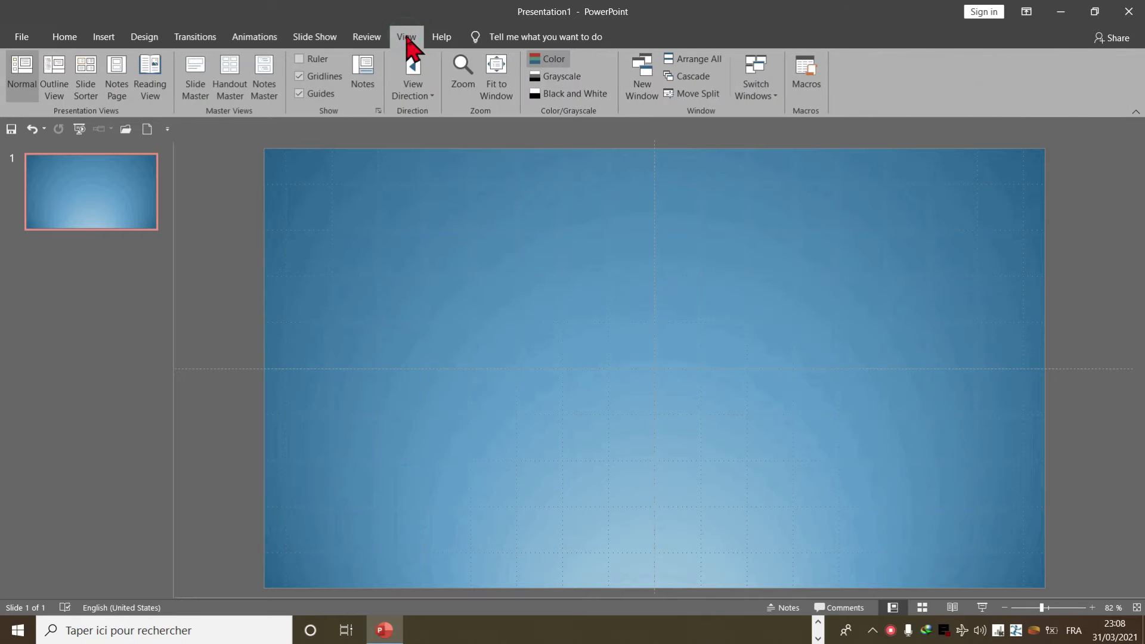
left_click(301, 93)
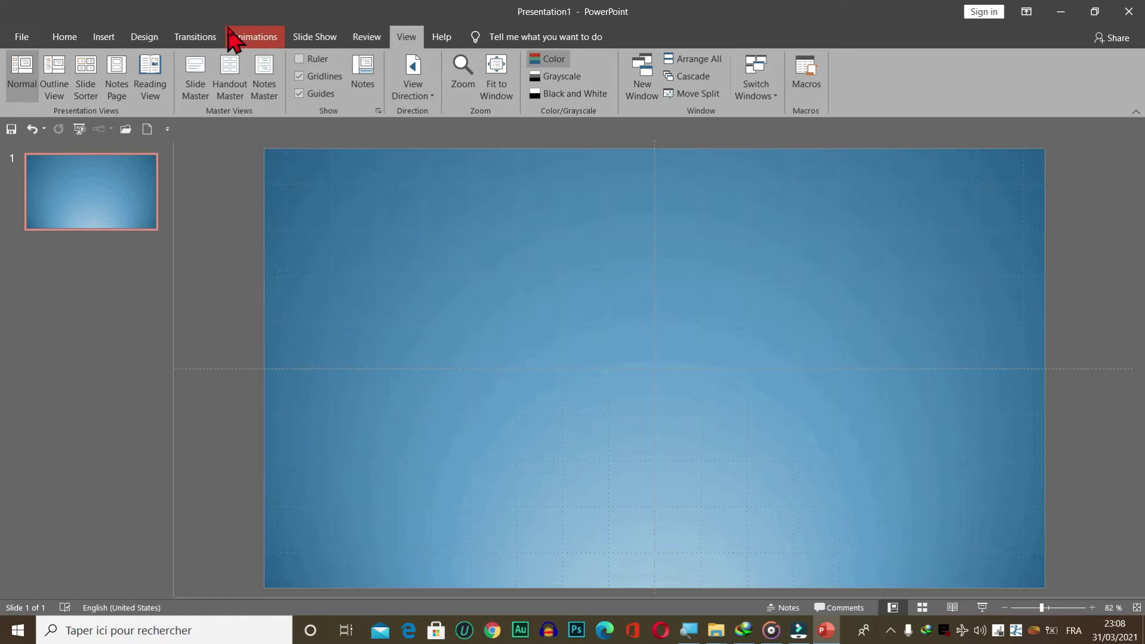
left_click(101, 37)
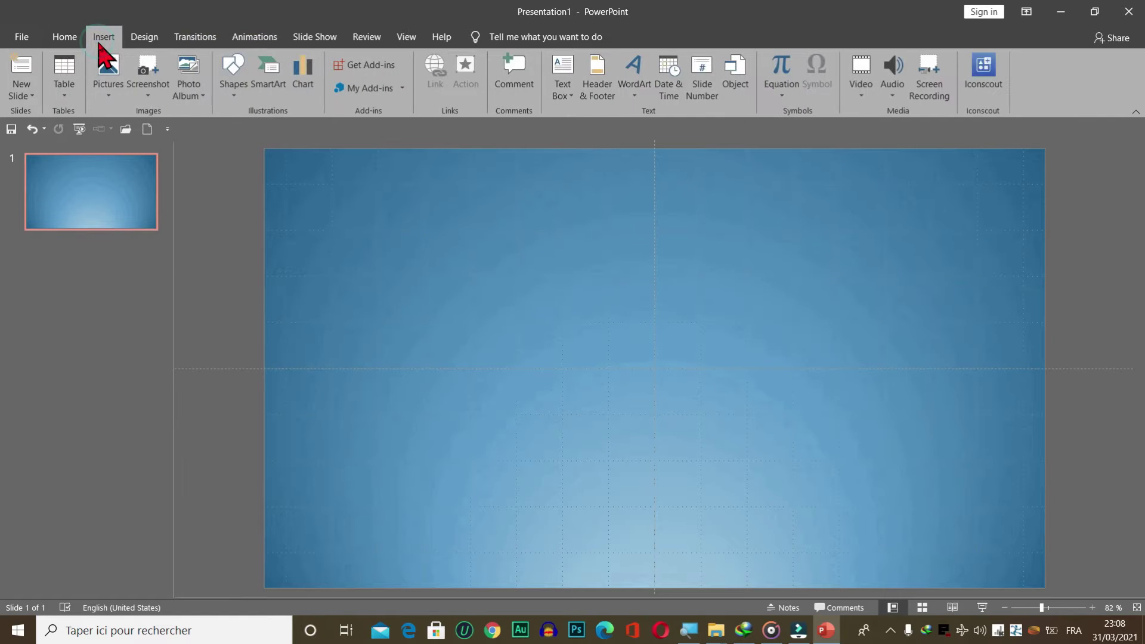
left_click(234, 75)
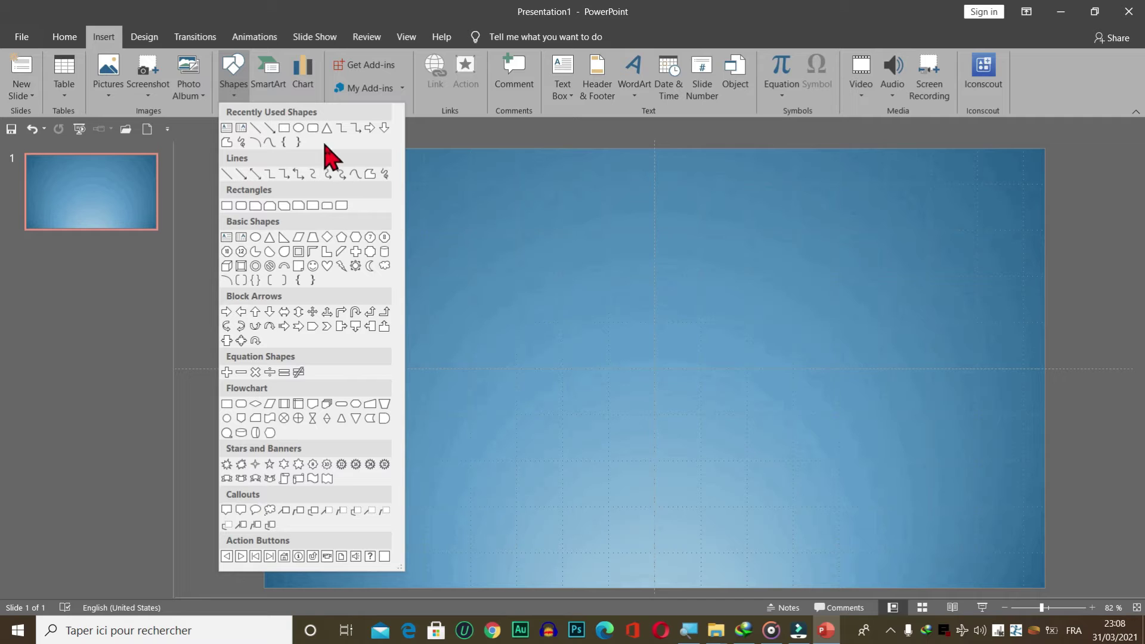
left_click(370, 173)
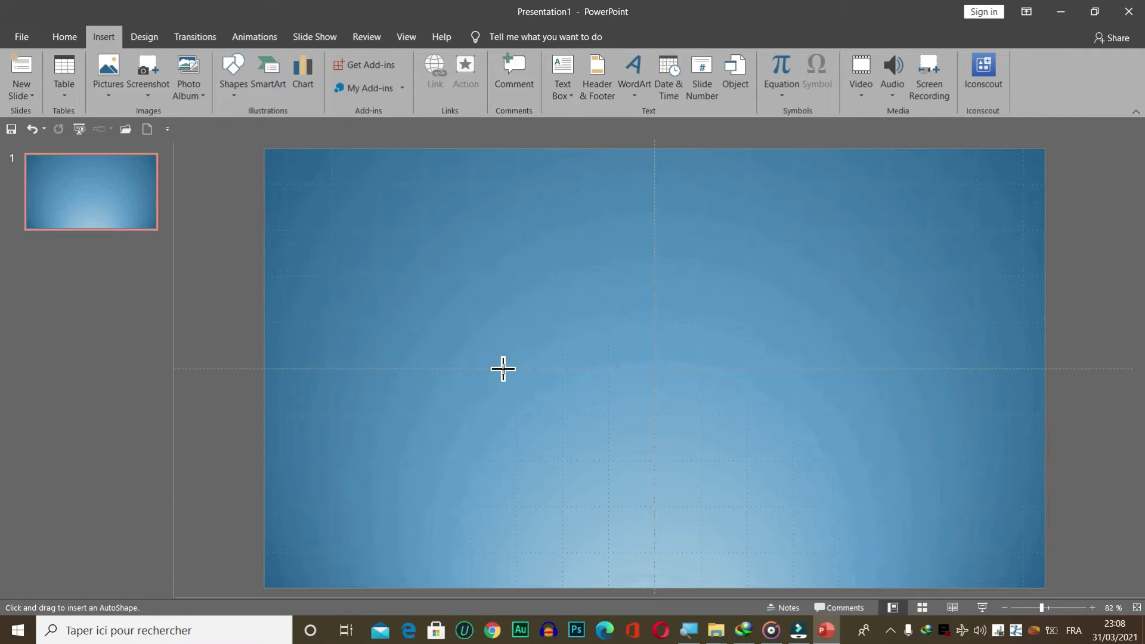
Step: Trace the straight left, top and right edges, then begin the stepped jagged edge
left_click(497, 436)
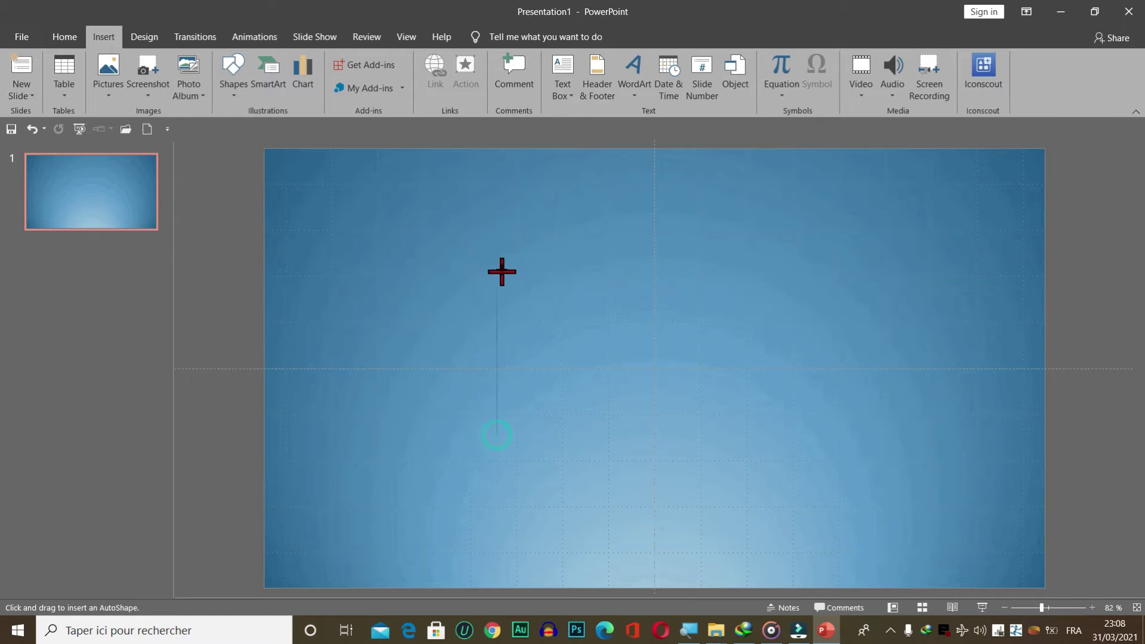
left_click(499, 245)
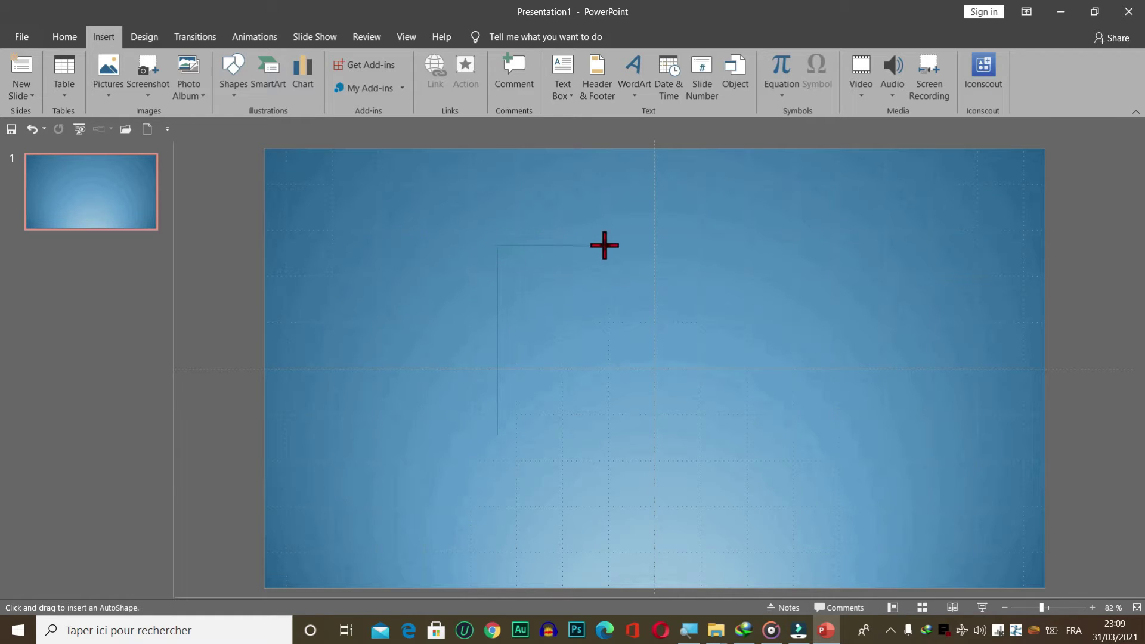
left_click(656, 243)
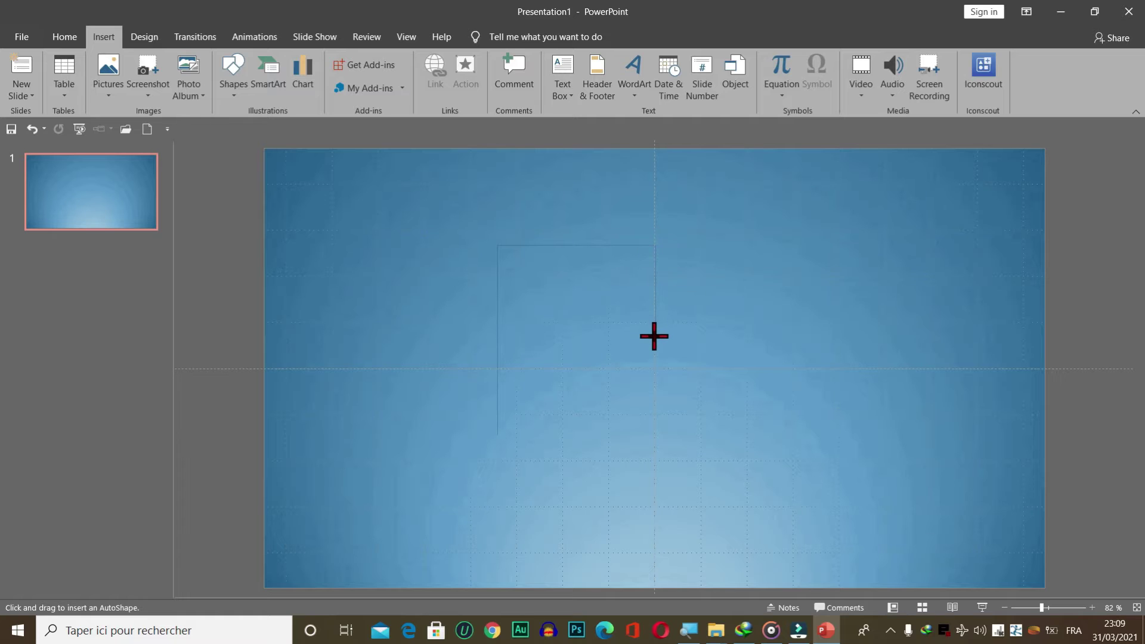
left_click(653, 337)
left_click(588, 381)
left_click(573, 392)
Step: Close the freeform outline into a shape, keeping its outline a solid line
left_click(500, 430)
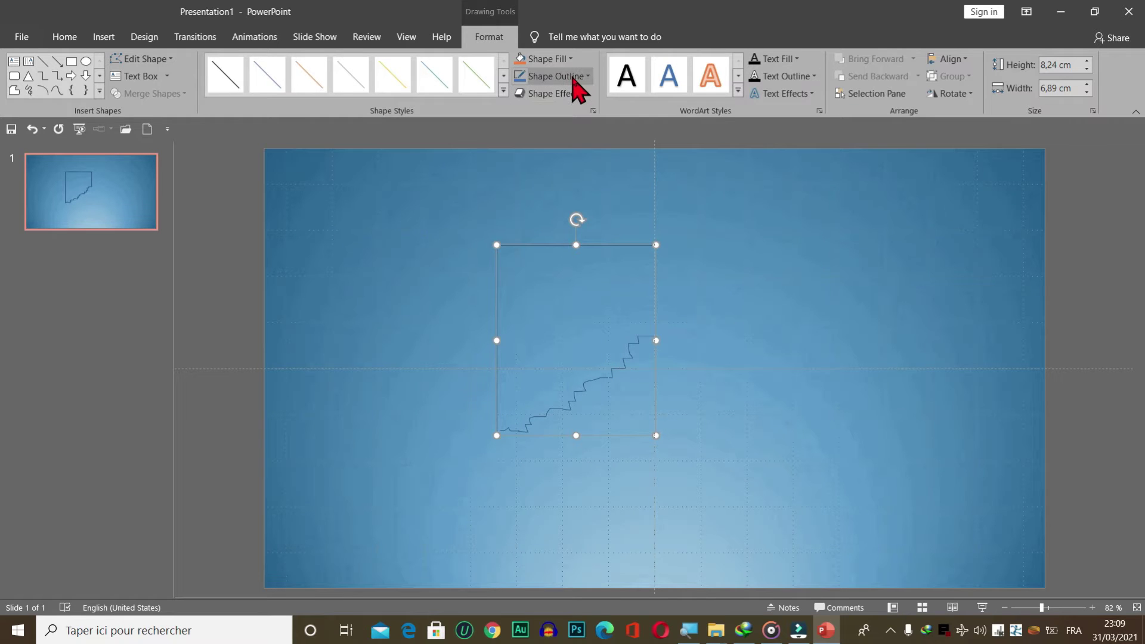
left_click(561, 58)
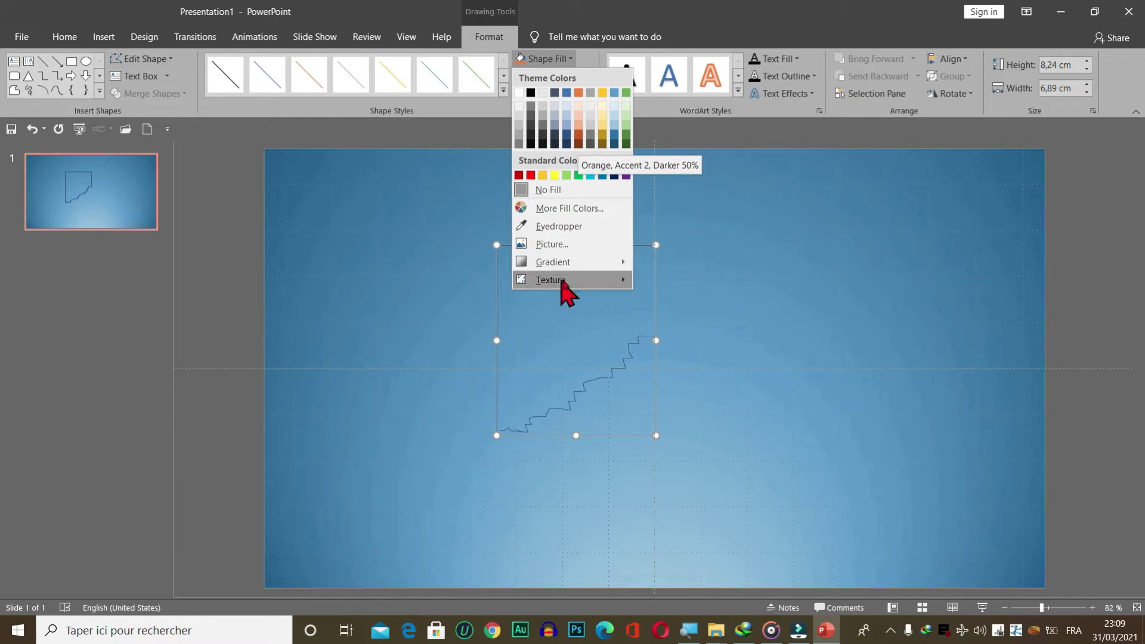
left_click(661, 139)
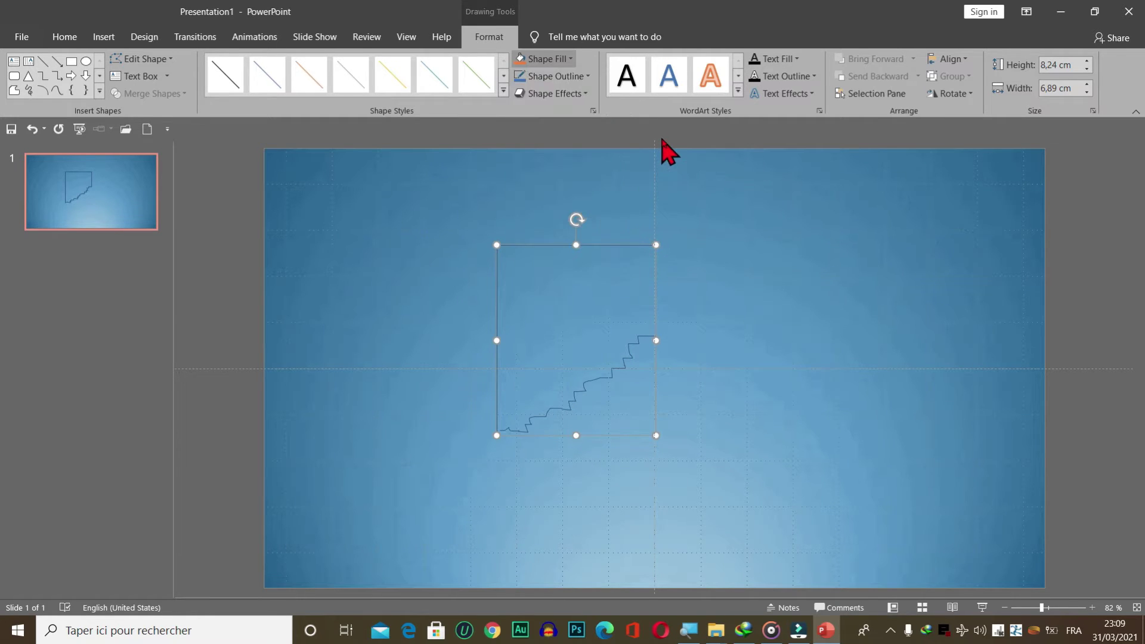
left_click(593, 111)
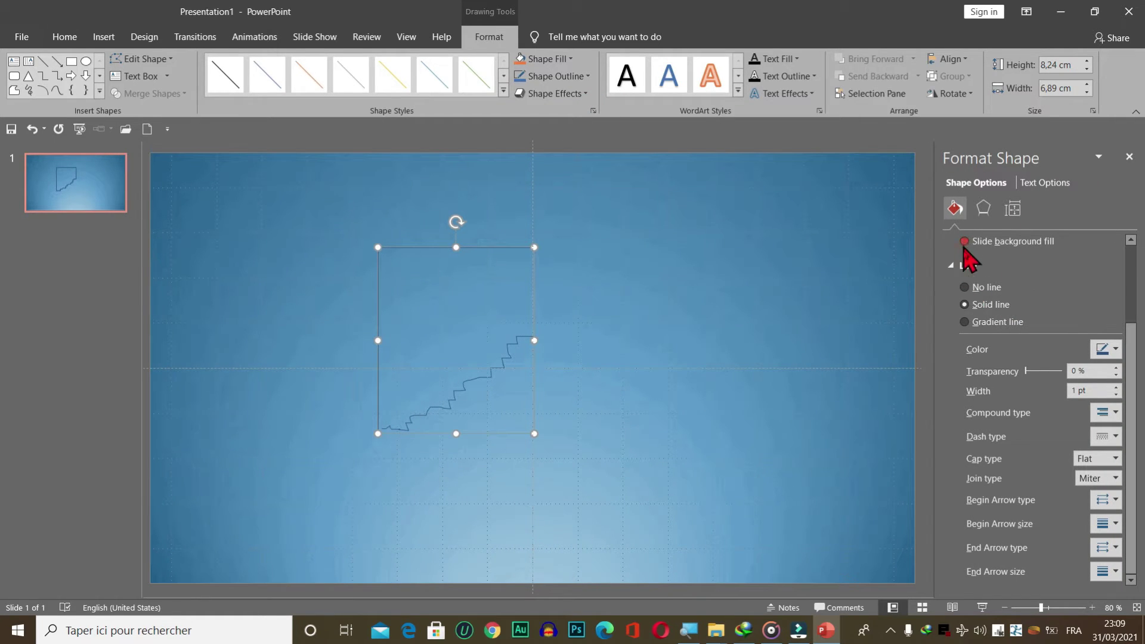
left_click(966, 321)
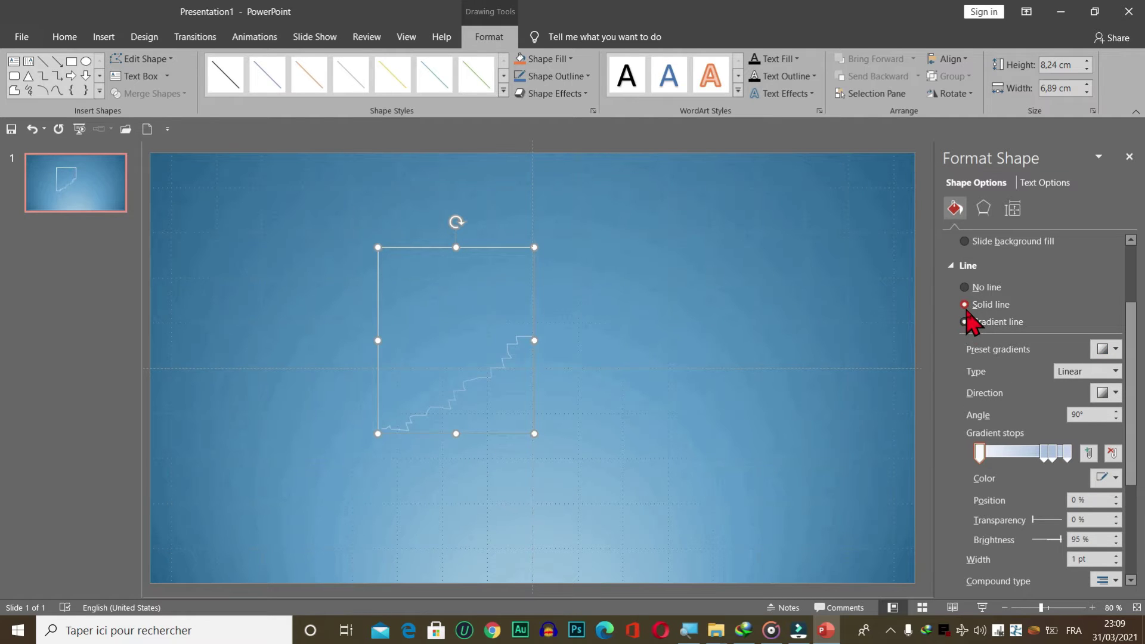
left_click(965, 306)
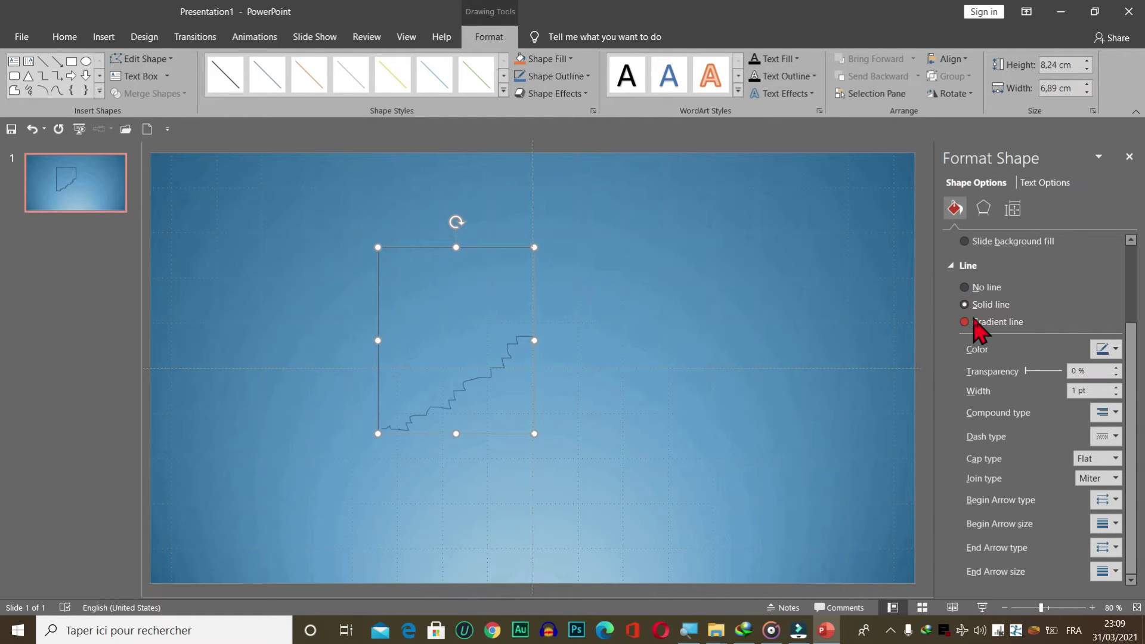
left_click(957, 267)
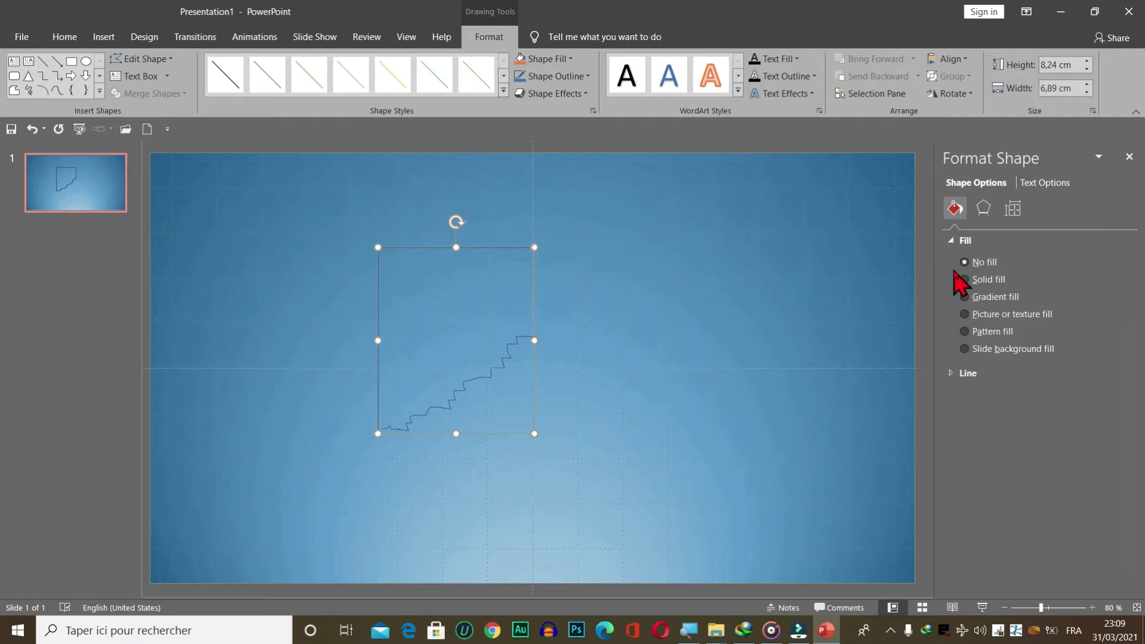
Step: Fill the torn shape with the beige Papyrus texture instead of wood grain
left_click(1023, 328)
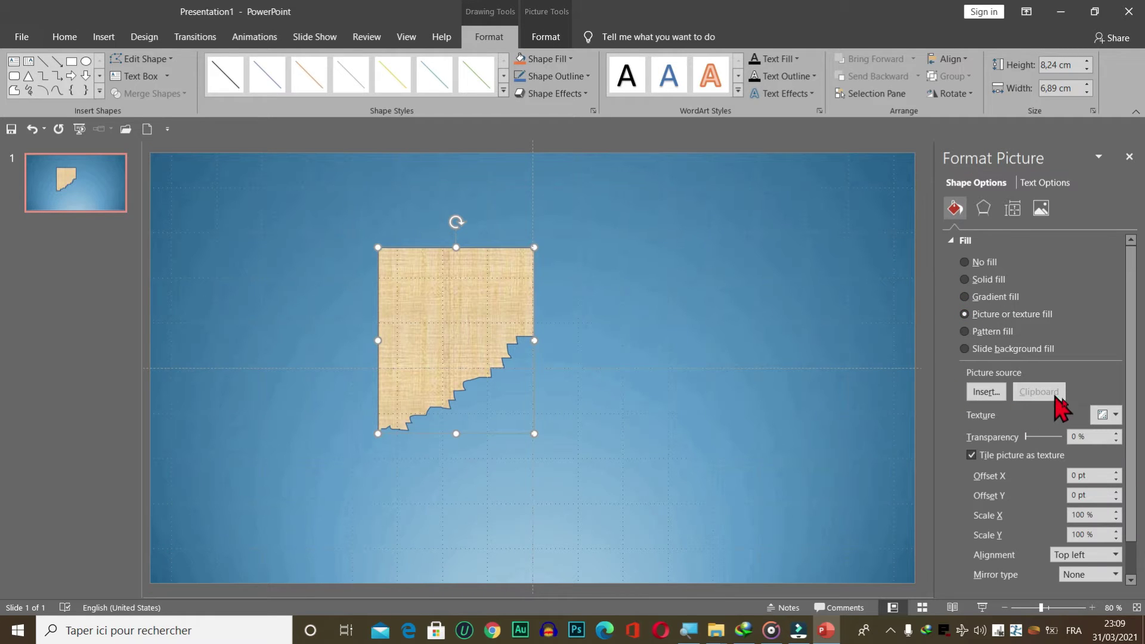
left_click(1116, 416)
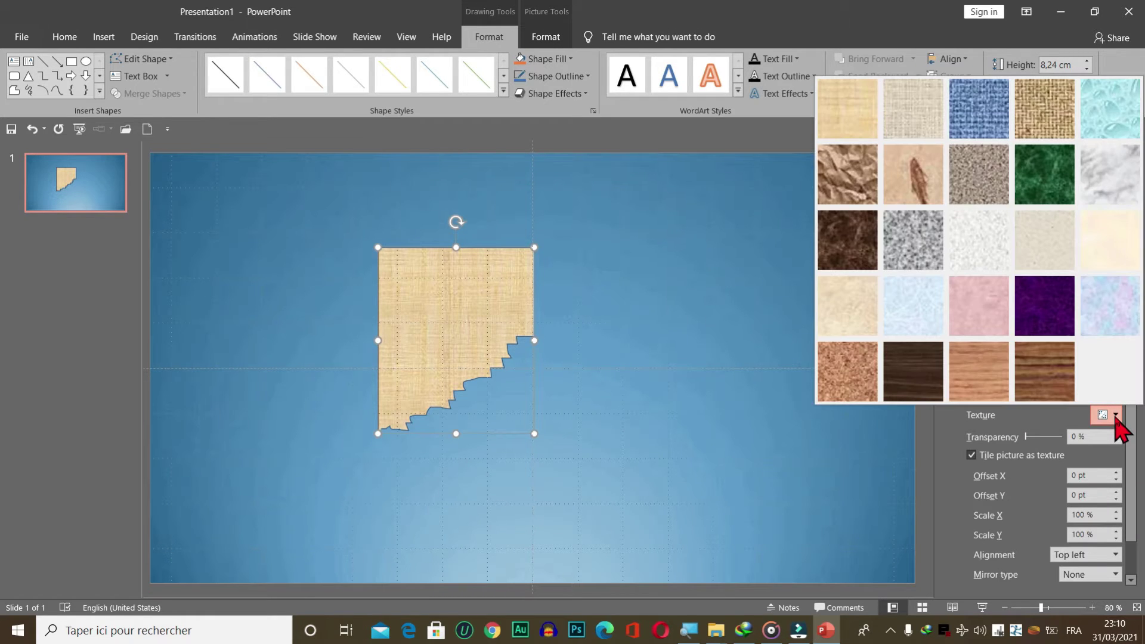
left_click(992, 378)
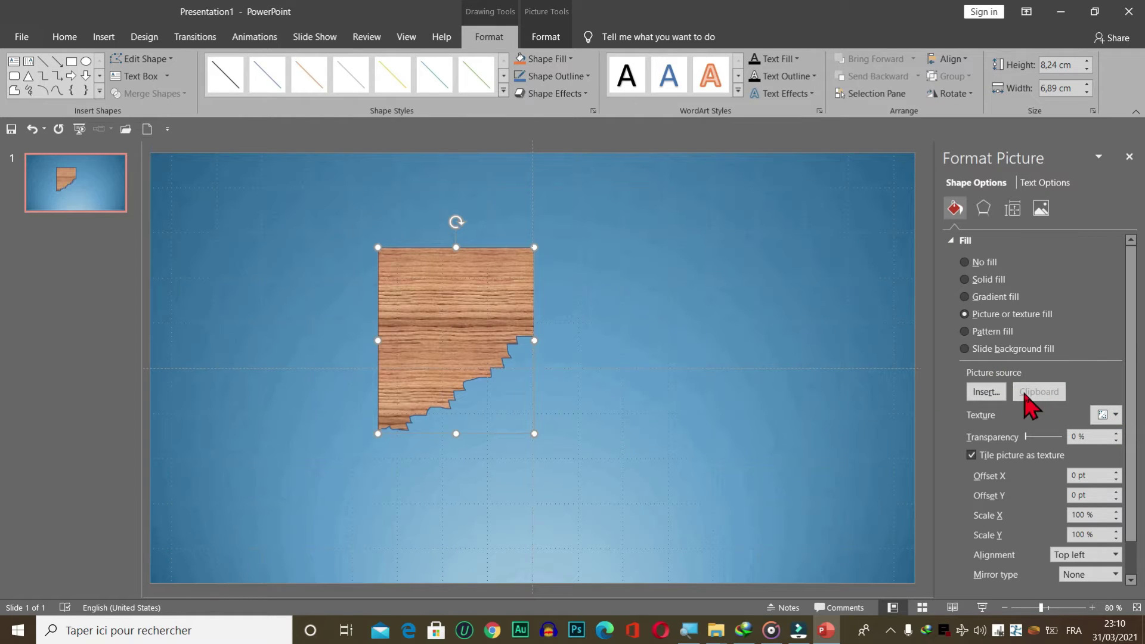
left_click(1116, 416)
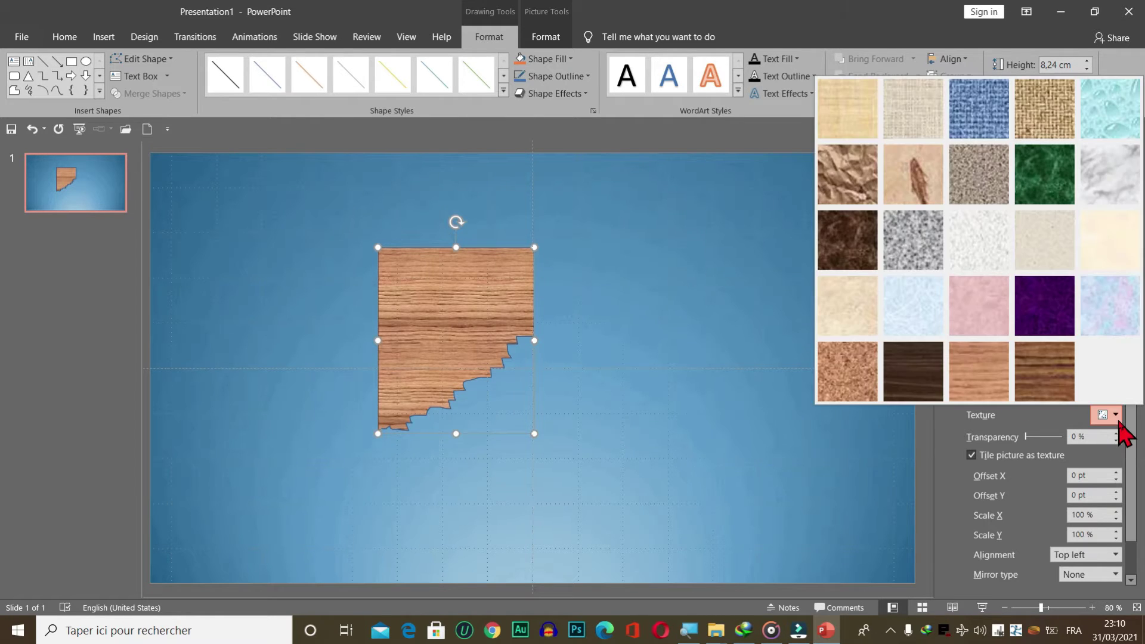
left_click(863, 129)
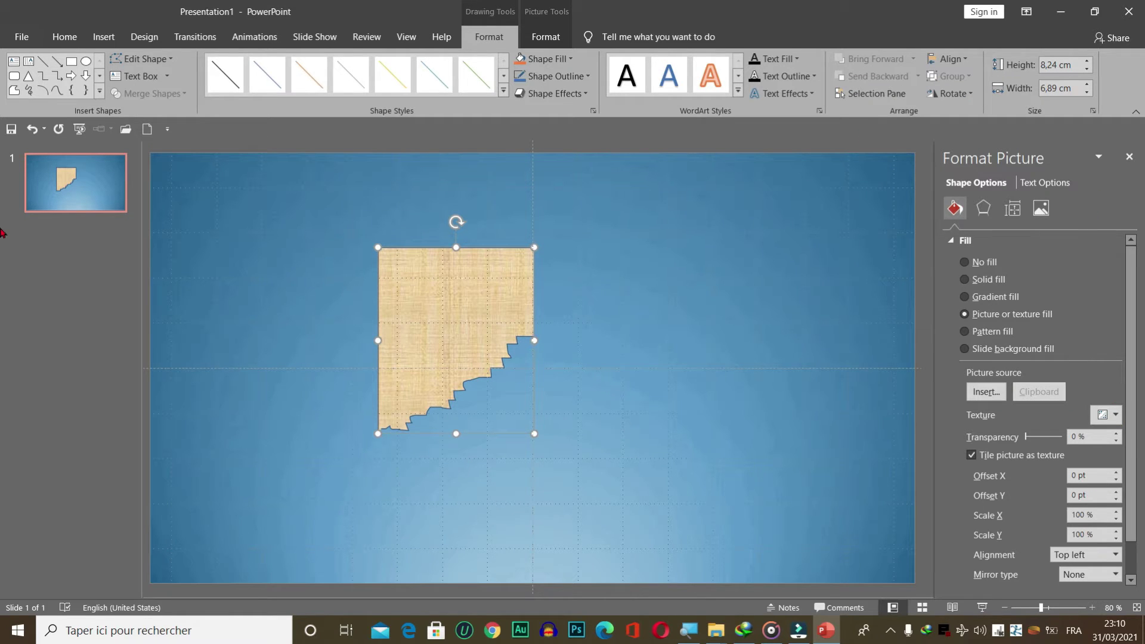
left_click(1129, 158)
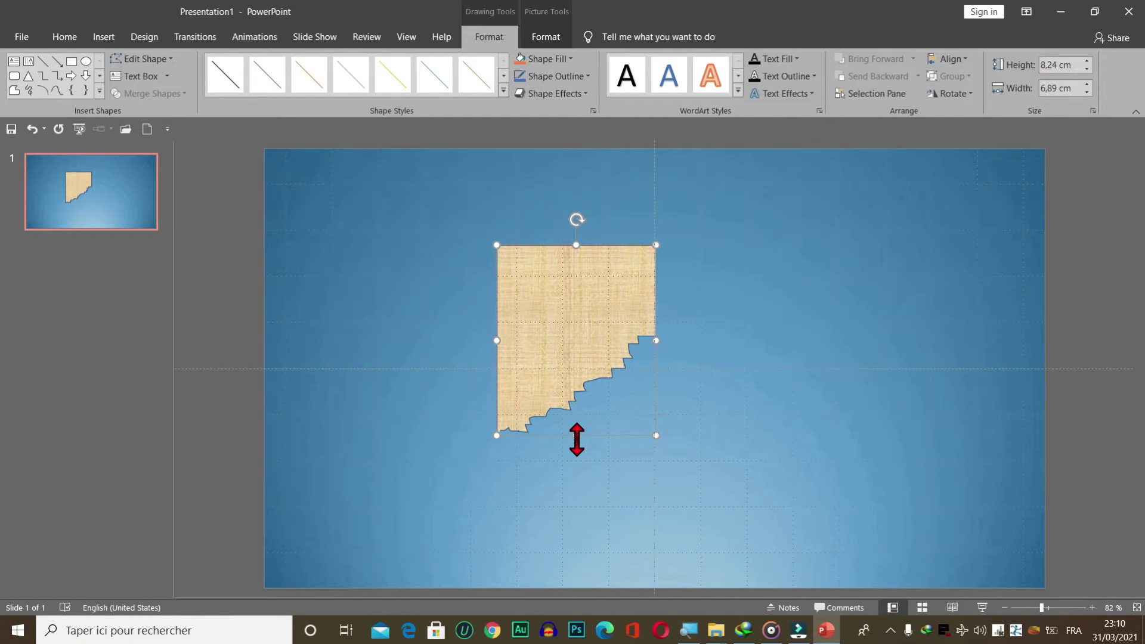
Step: Stretch the parchment to 12,13 cm tall, remove its outline, and move it upper left
left_click_drag(578, 445, 581, 525)
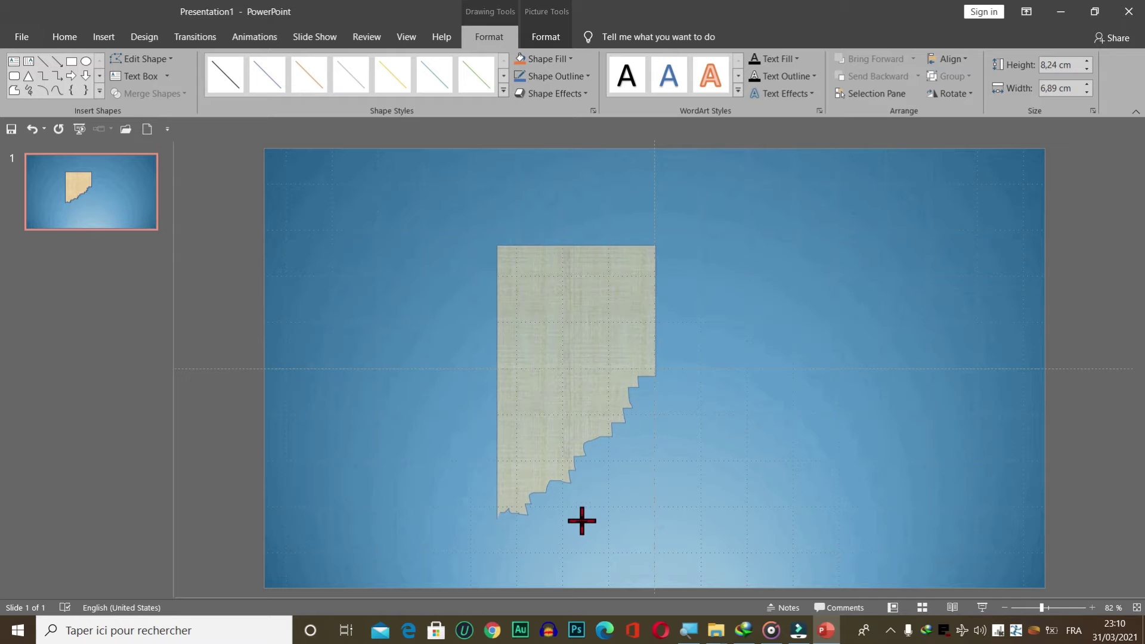
left_click(554, 76)
left_click(555, 209)
left_click_drag(556, 315, 362, 282)
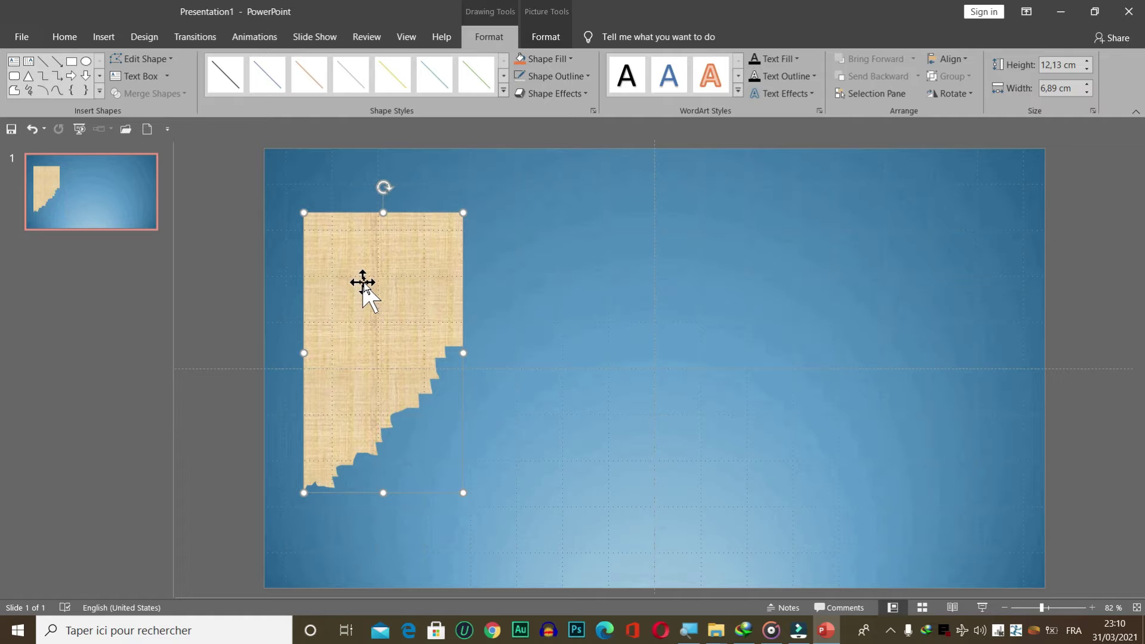
Step: Duplicate the parchment, fill the copy white, and send it behind as a white torn edge
key("ctrl+d")
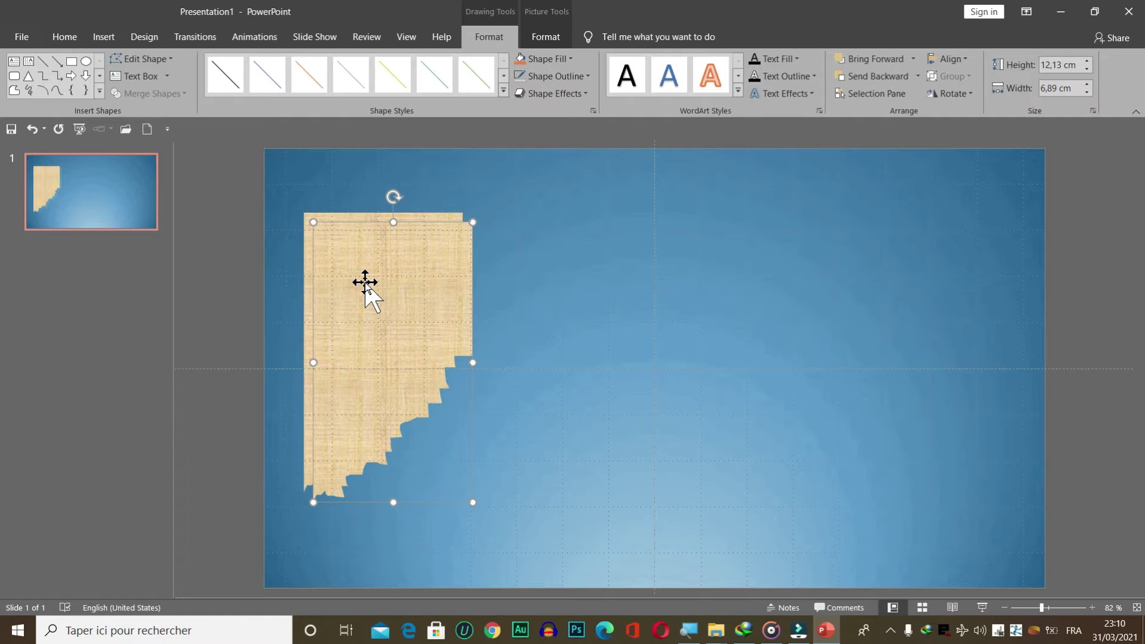
left_click_drag(365, 282, 525, 281)
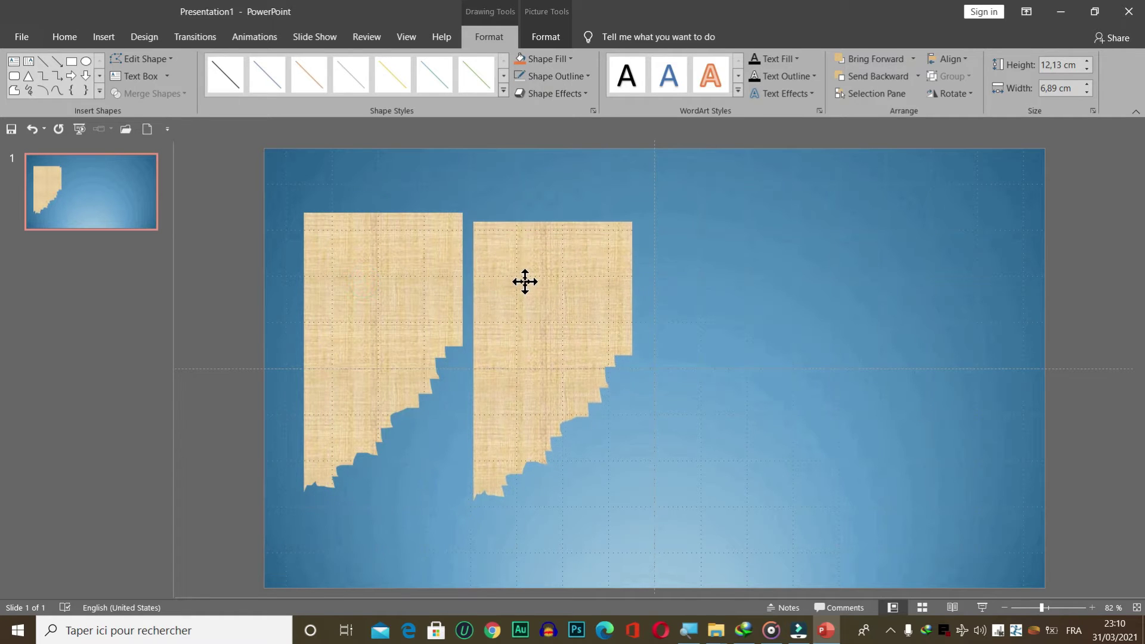
left_click(544, 58)
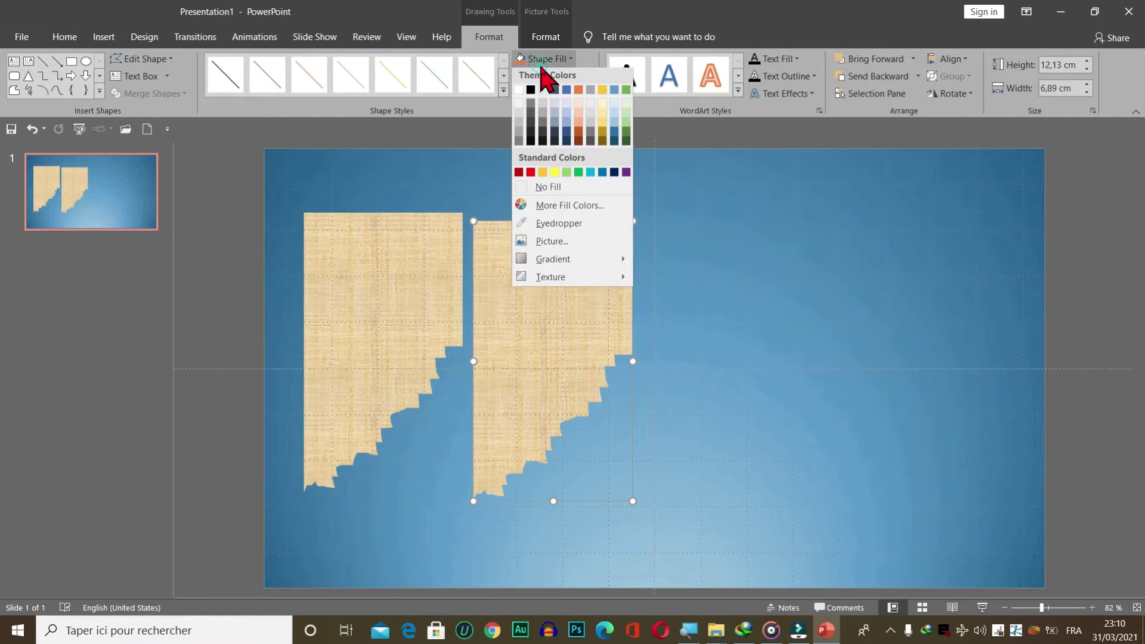
left_click(519, 93)
mouse_move(519, 332)
left_mouse_down()
mouse_move(388, 320)
mouse_move(357, 327)
mouse_move(356, 340)
left_mouse_up()
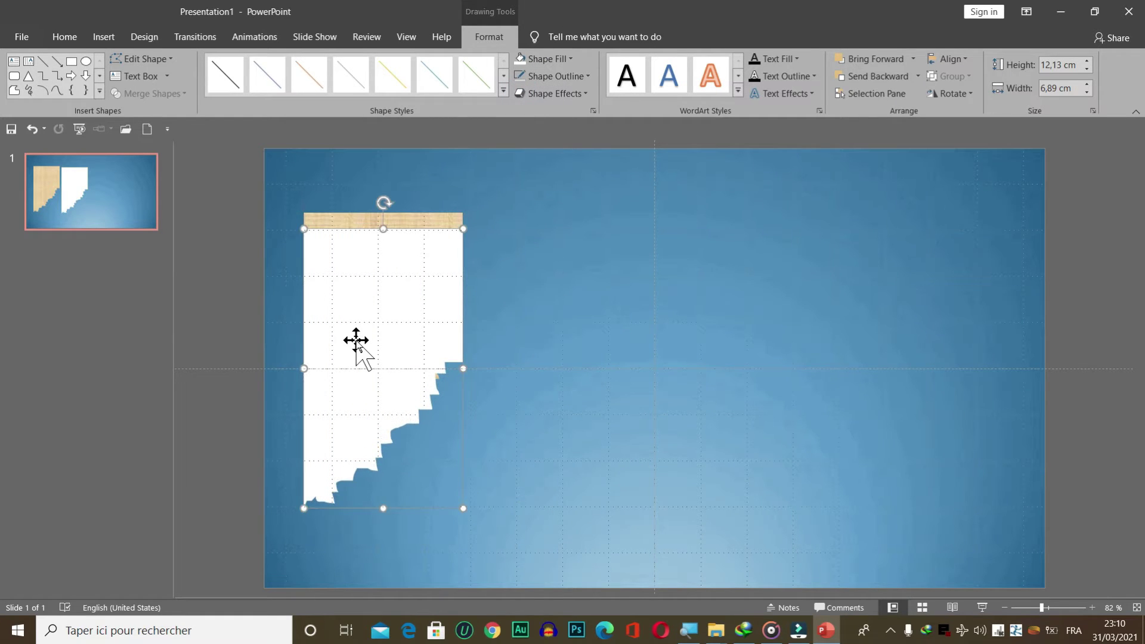
right_click(356, 340)
left_click(417, 199)
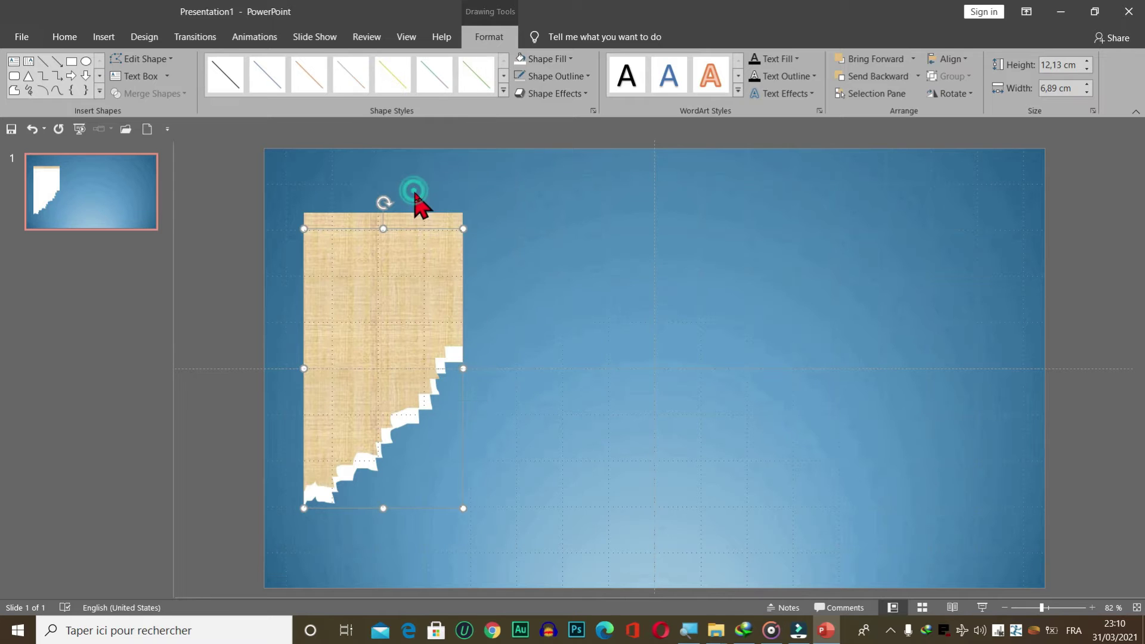
left_click(614, 319)
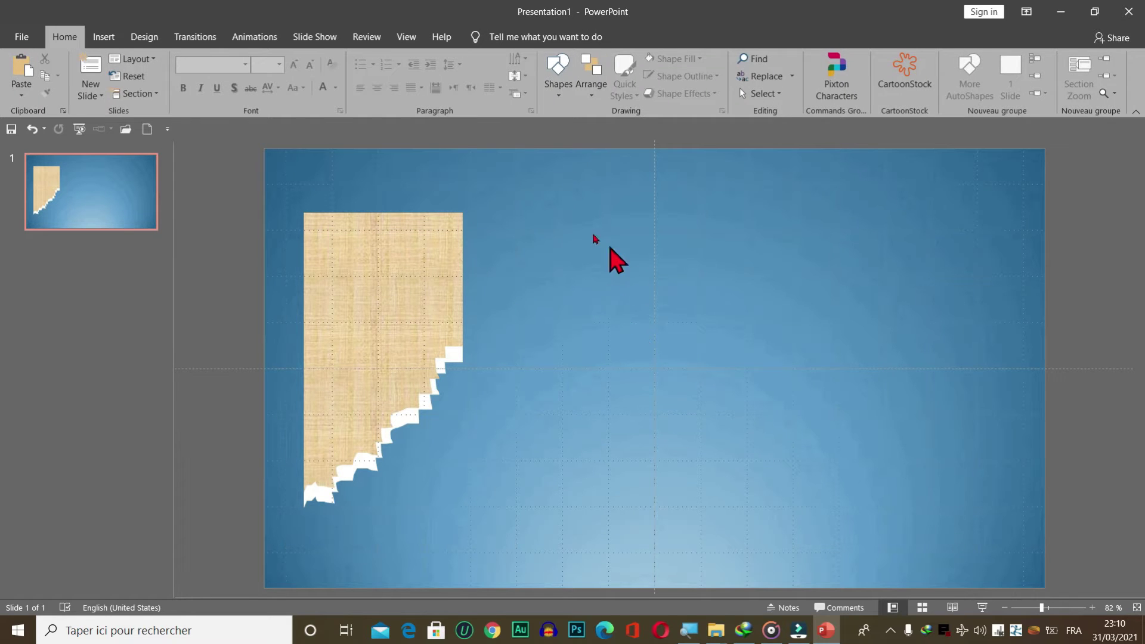
left_click(418, 316)
Step: Make a black copy of the parchment with 54% transparency and 7 pt soft edges
left_click_drag(402, 301, 590, 307)
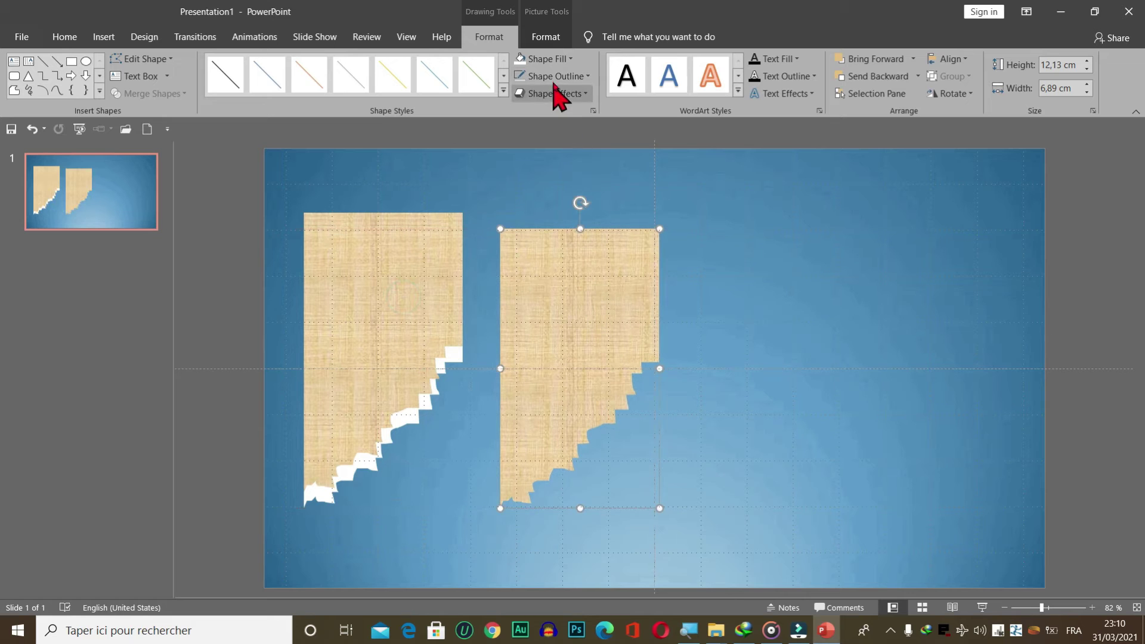
left_click(543, 57)
left_click(530, 92)
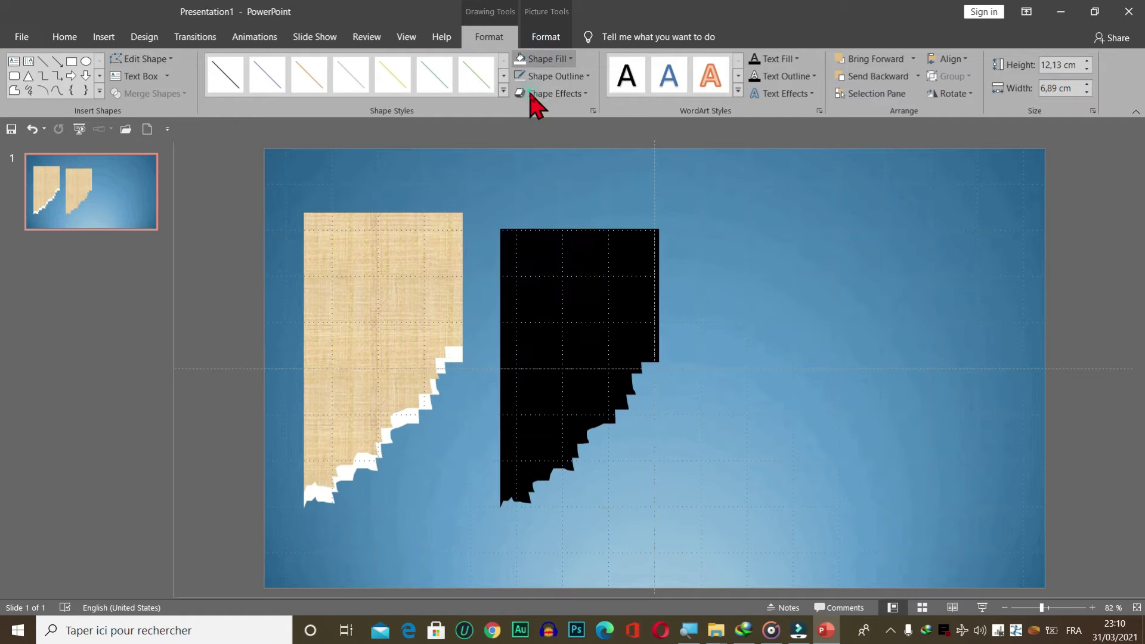
left_click(594, 111)
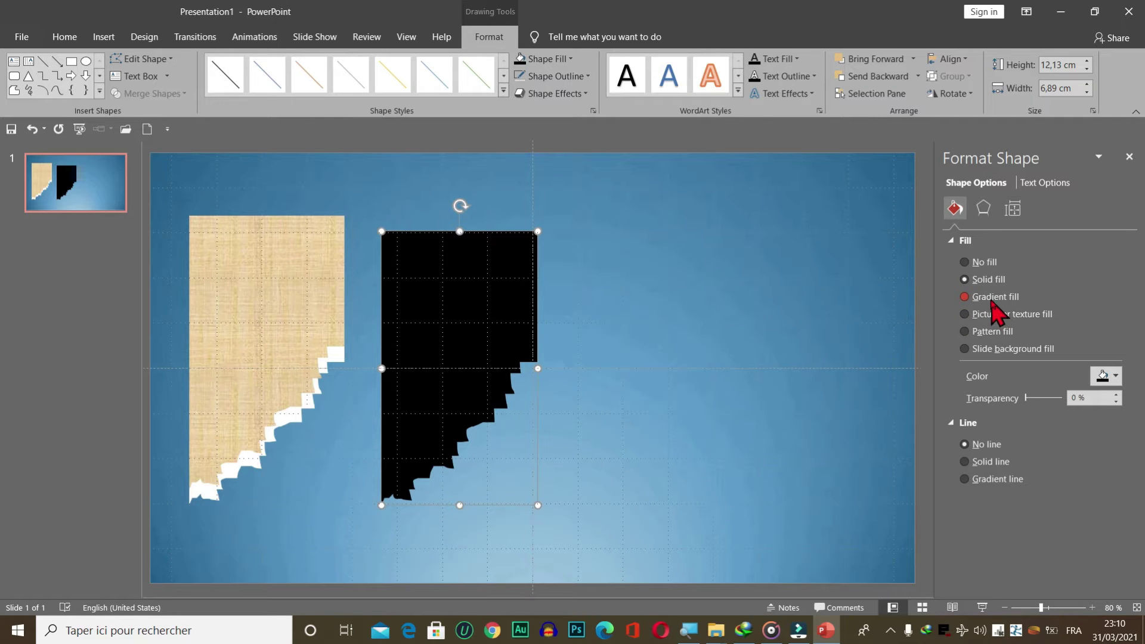
left_click_drag(1027, 398, 1043, 401)
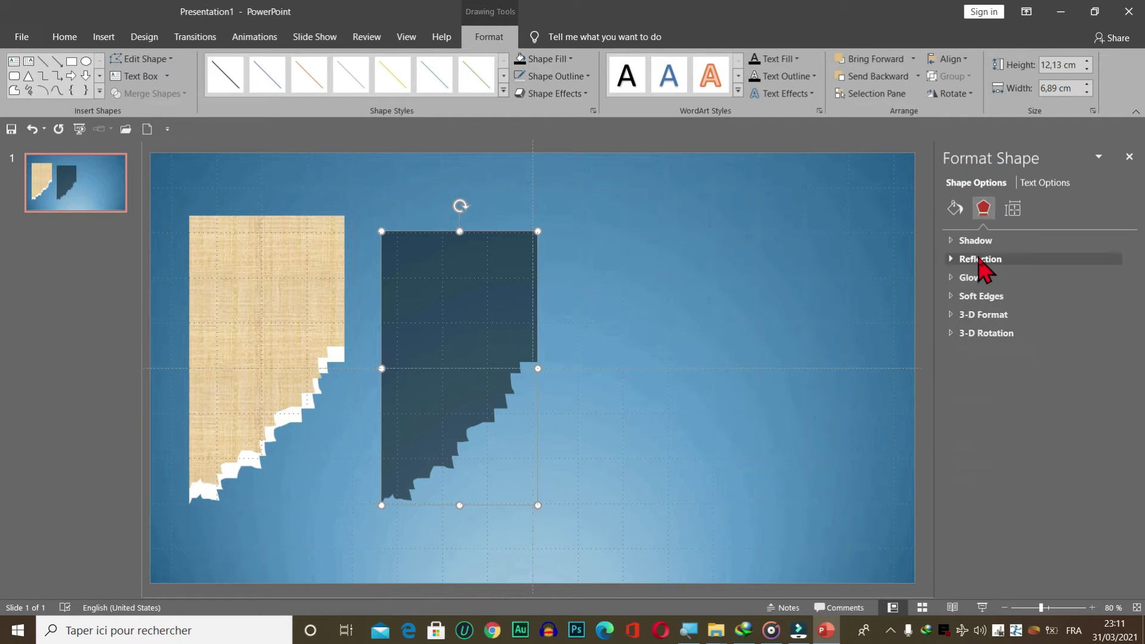
left_click(980, 297)
left_click_drag(983, 340, 988, 340)
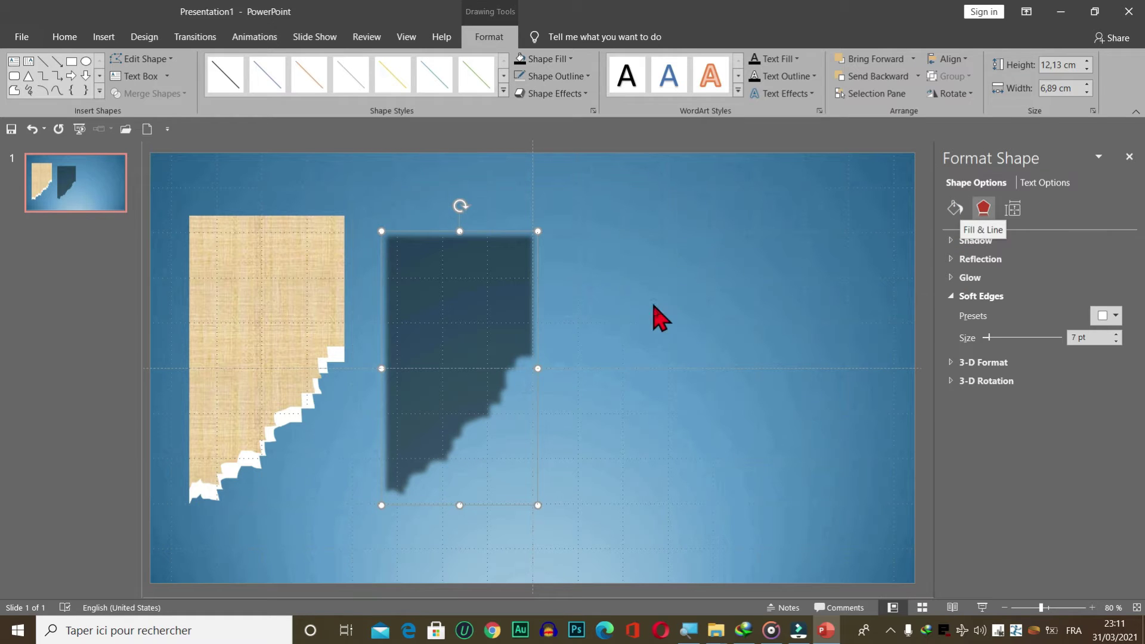
Step: Place the dark copy slightly rotated and offset behind the parchment as its shadow
left_click_drag(503, 338, 328, 329)
left_click_drag(298, 209, 285, 220)
left_click_drag(289, 274, 287, 274)
right_click(287, 274)
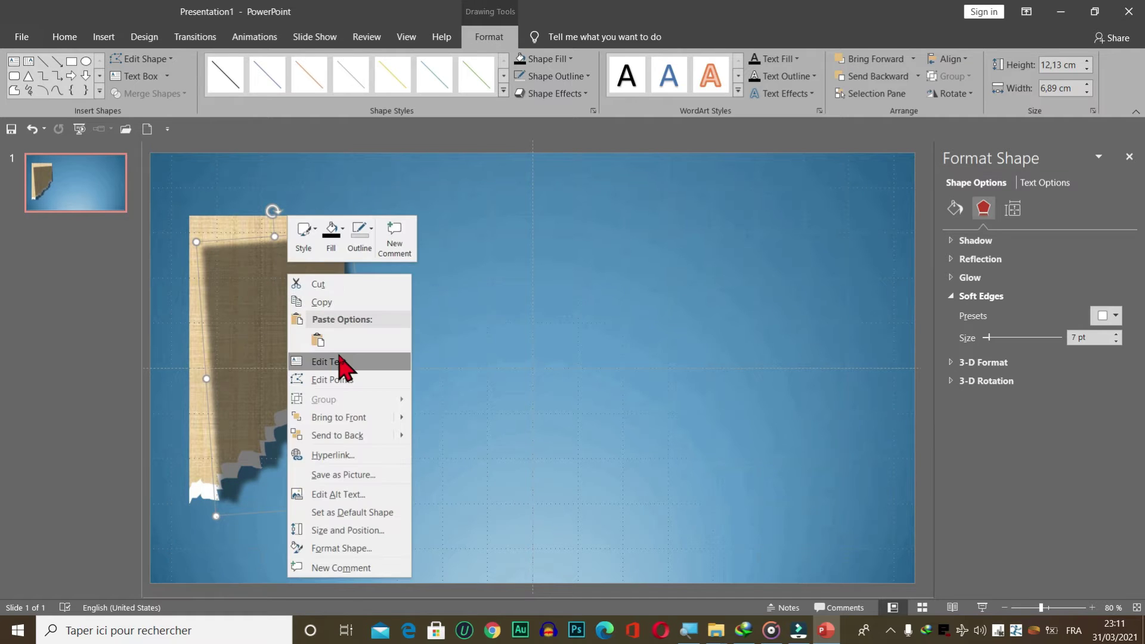
left_click(346, 439)
left_click(425, 420)
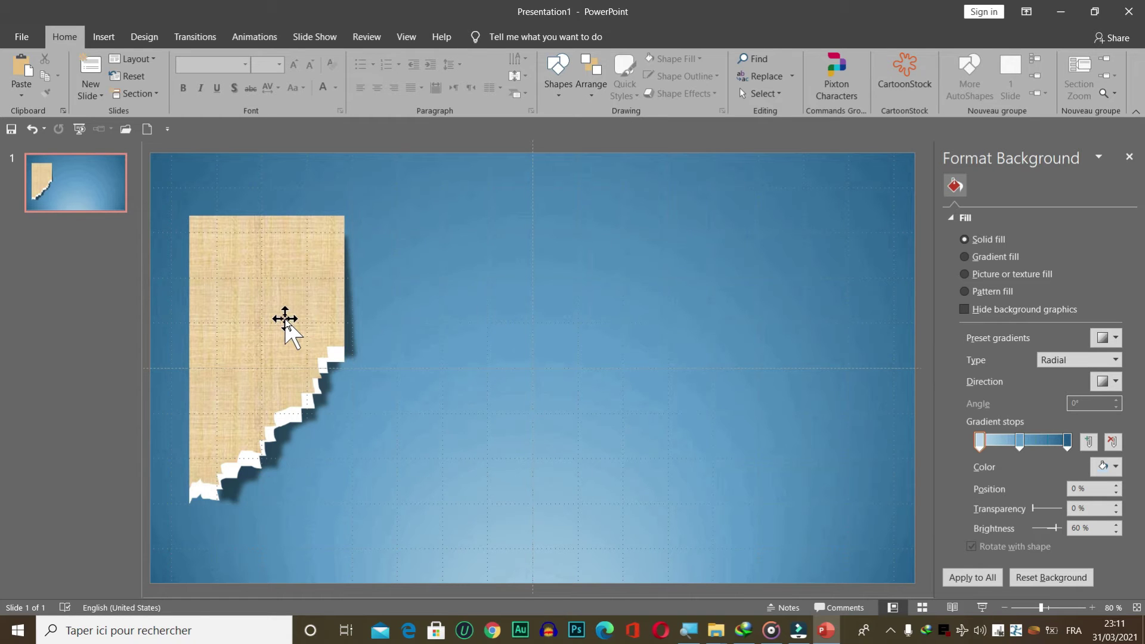
Step: Drag a copy of the left parchment to the right and flip it horizontally
left_click(285, 319)
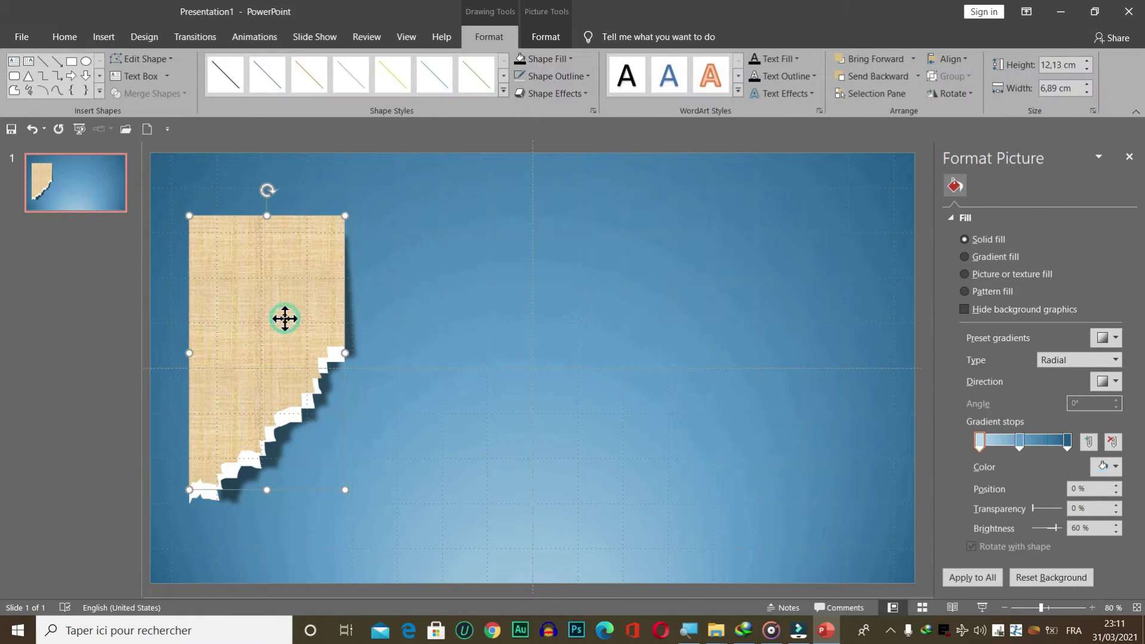
left_click_drag(285, 319, 702, 308)
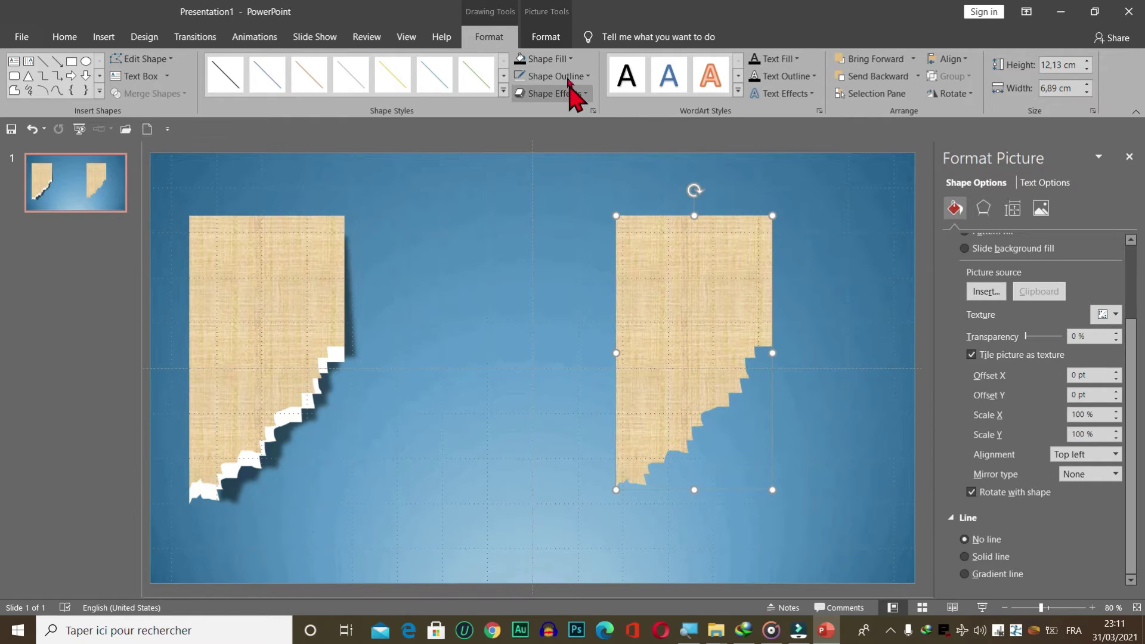
left_click(545, 37)
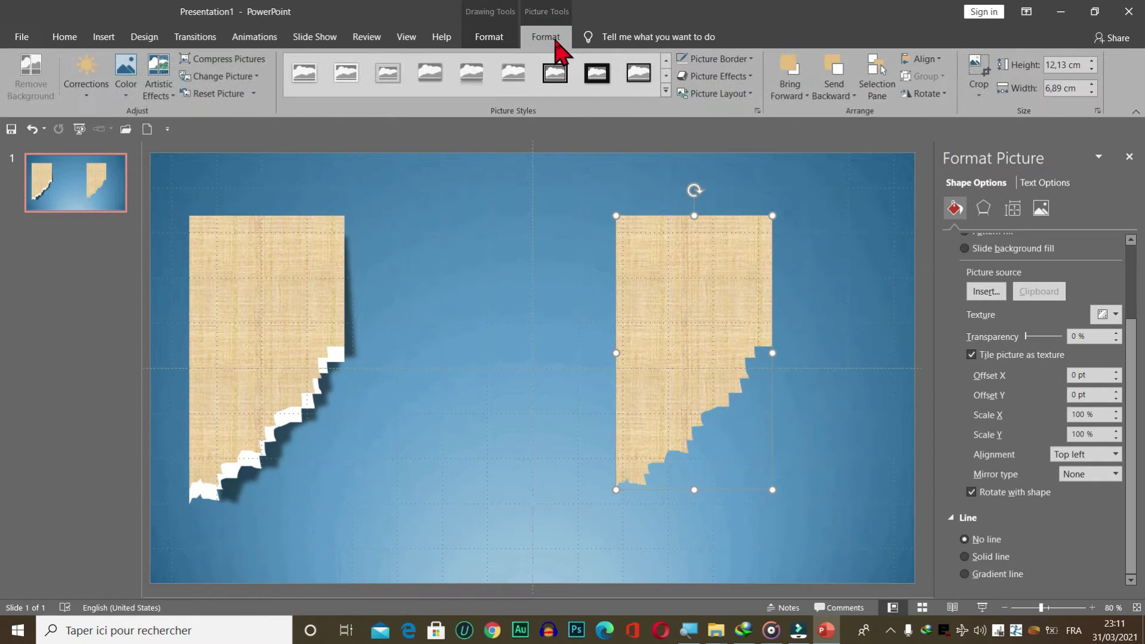
left_click(925, 93)
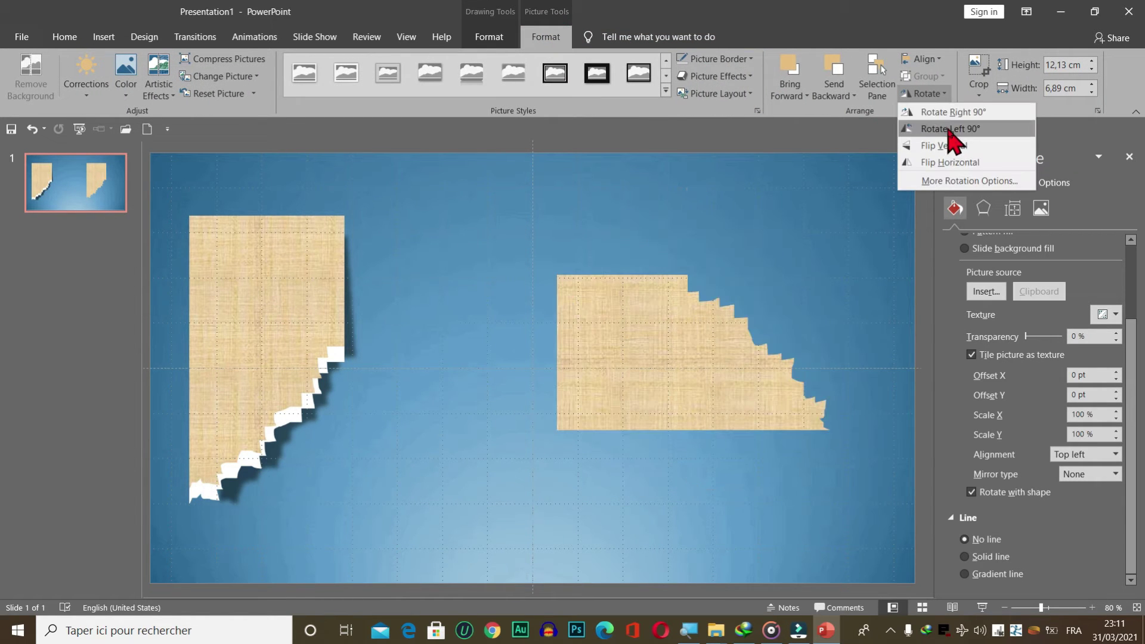
left_click(955, 162)
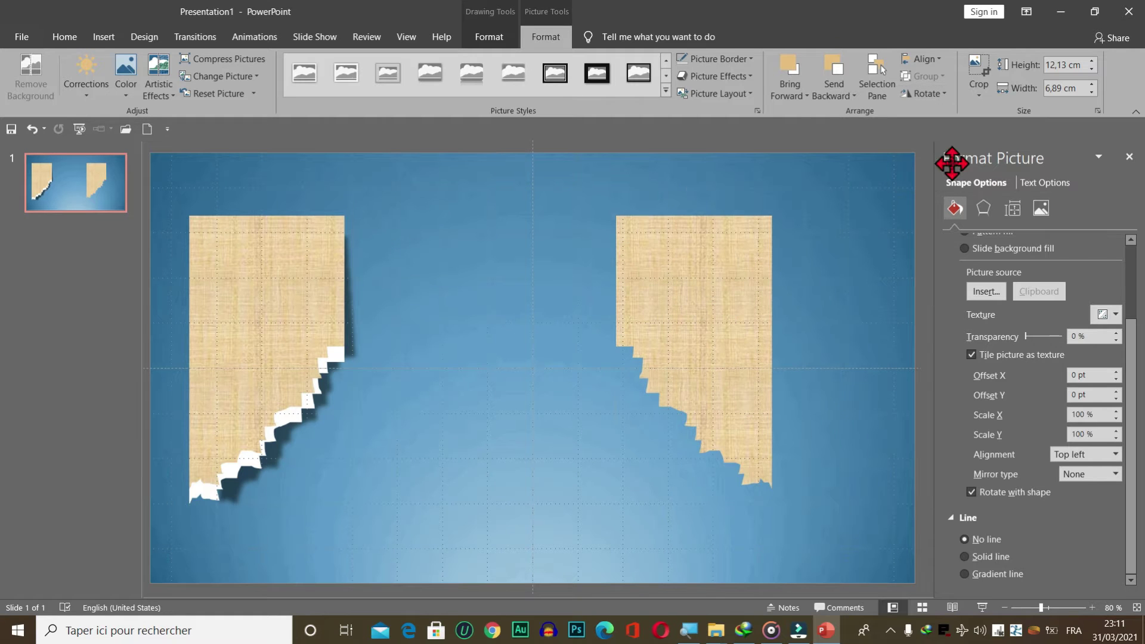
Step: Move the flipped parchment to the slide's upper right and stretch it taller
left_click_drag(727, 269, 850, 258)
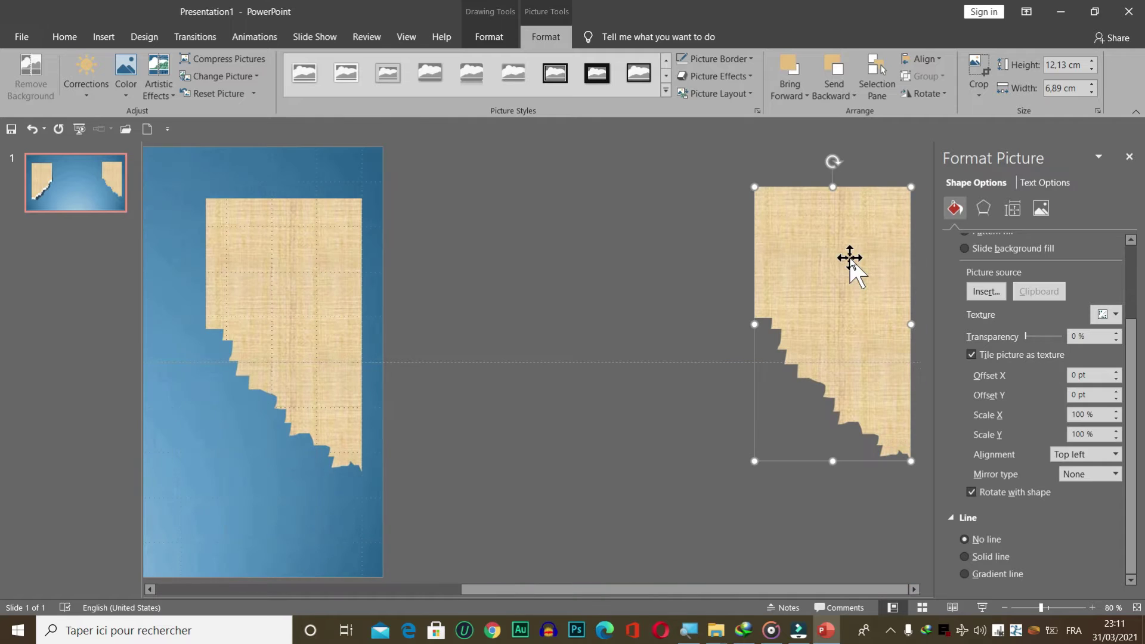
left_click(573, 266)
left_click(798, 264)
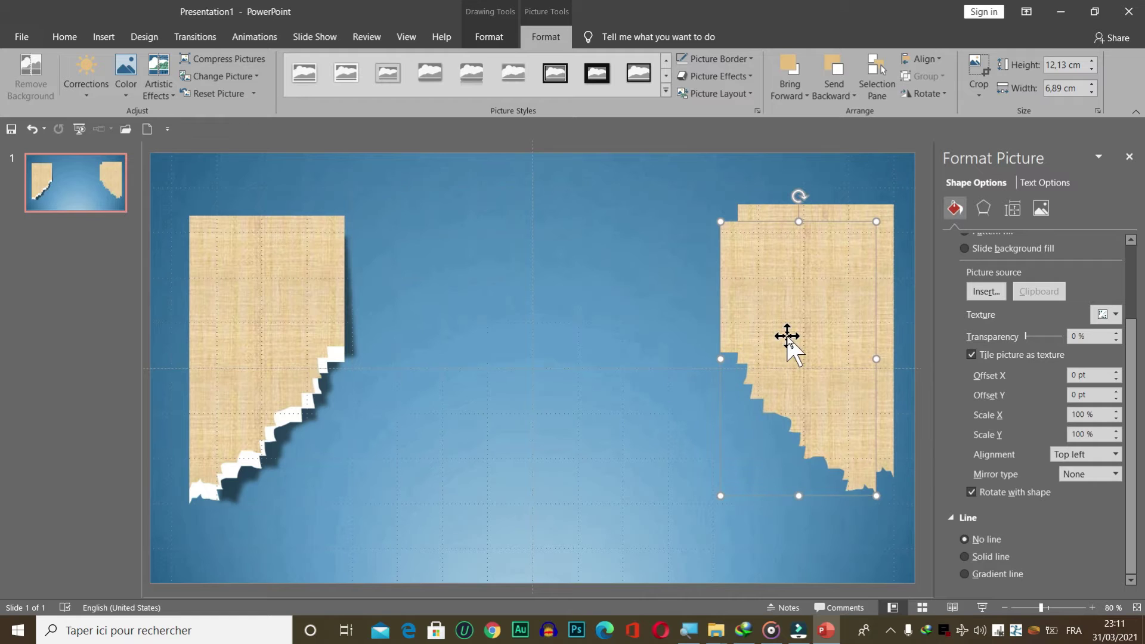
left_click(787, 335)
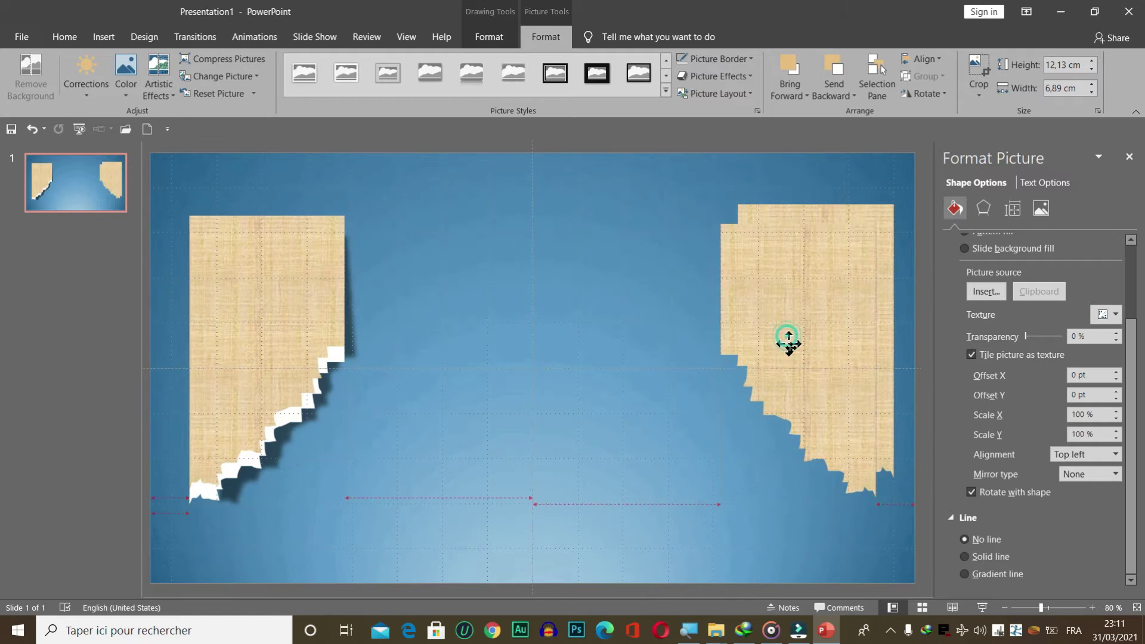
left_click_drag(815, 333, 803, 319)
left_click_drag(813, 482, 816, 490)
Step: Set the right parchment to 12,63 cm tall and fill it white
left_click(499, 35)
left_click(542, 60)
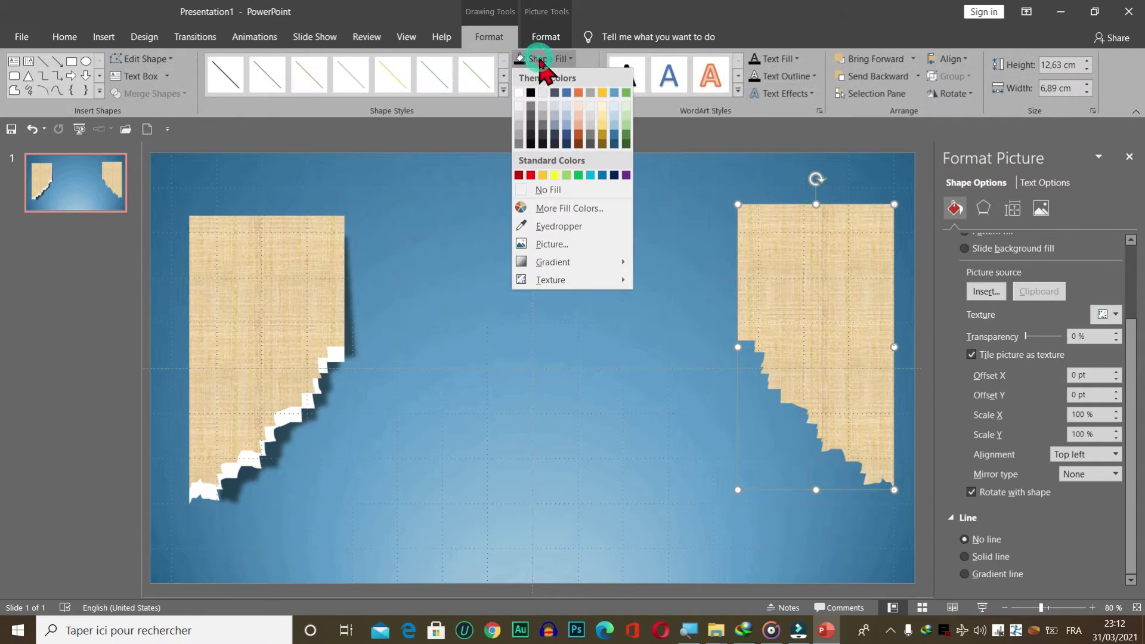
left_click(519, 92)
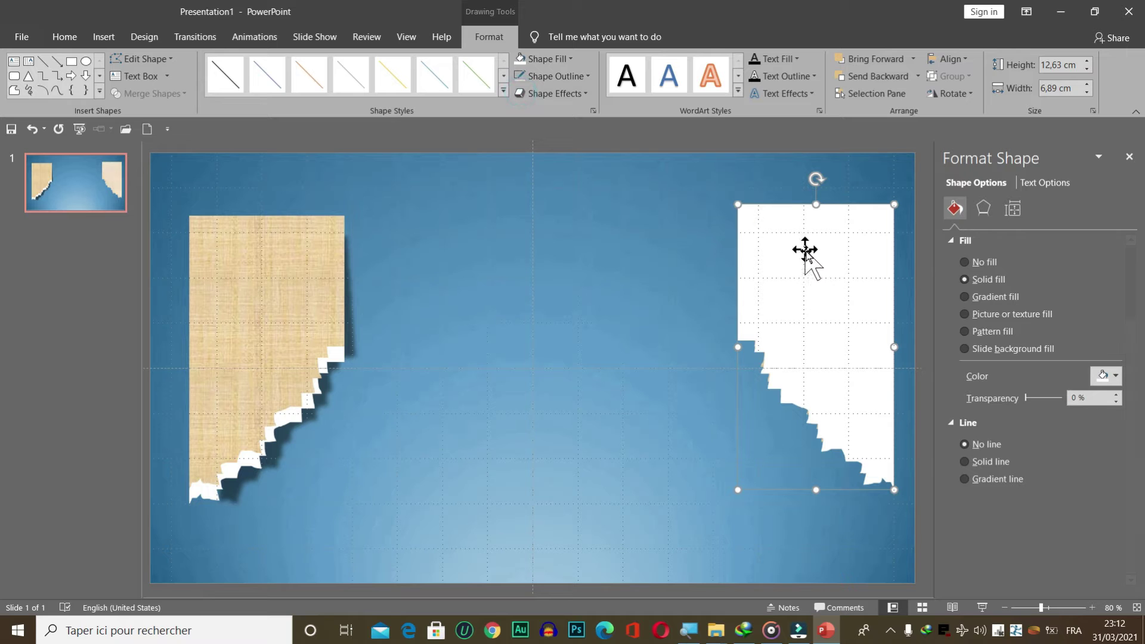
right_click(807, 254)
key("Escape")
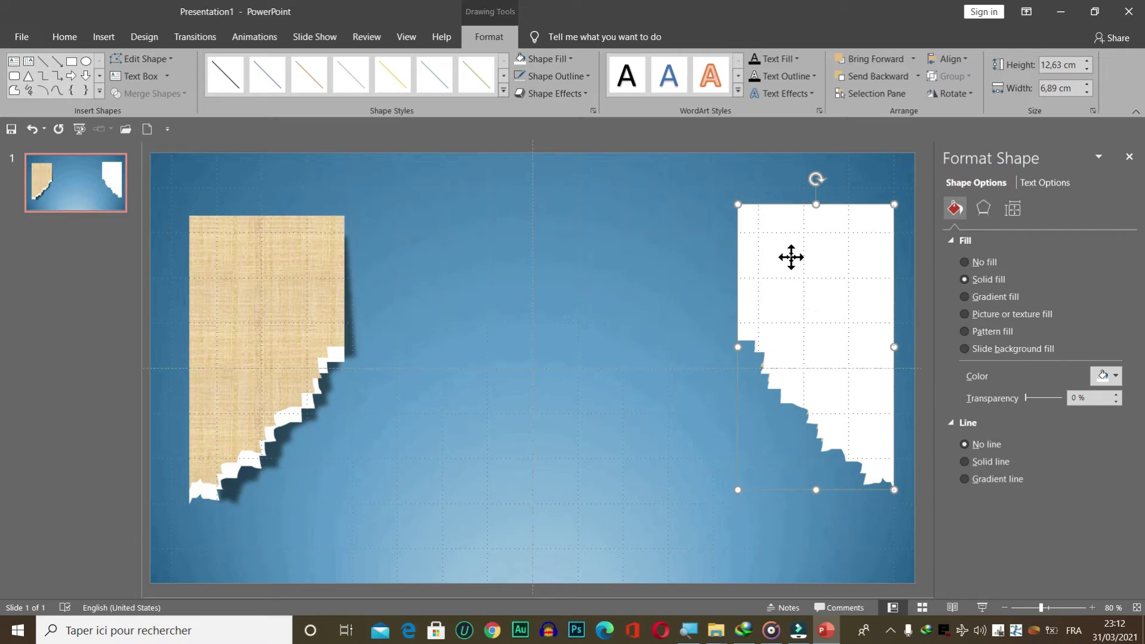
right_click(791, 256)
key("Escape")
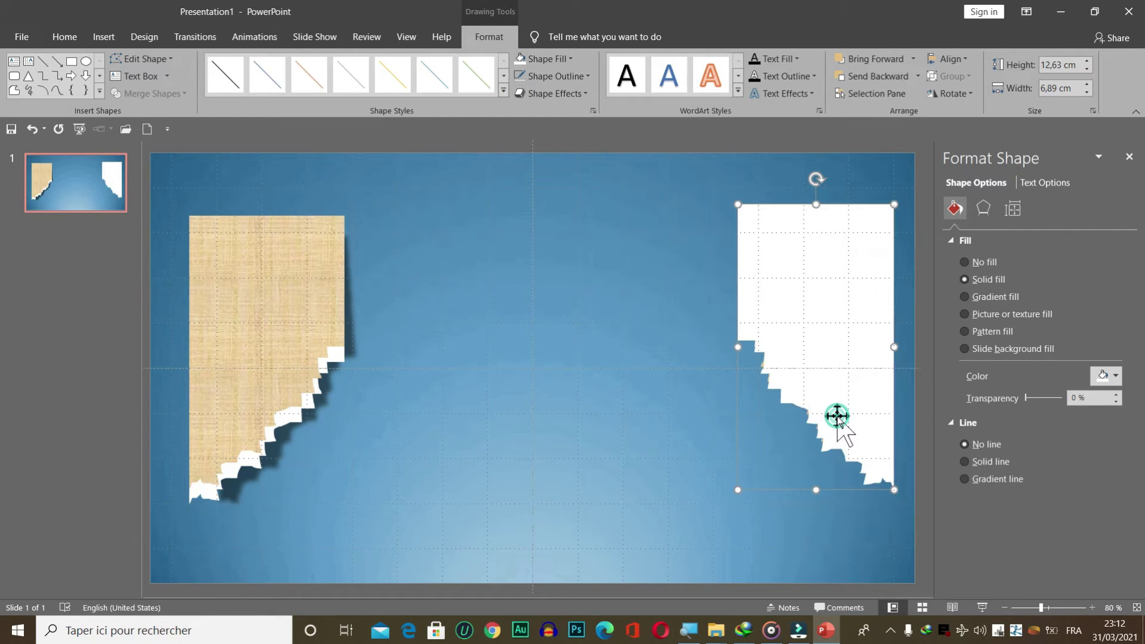
Step: Undo the white fill to restore the texture, and adjust the white backing piece's bottom edge
key("ctrl+z")
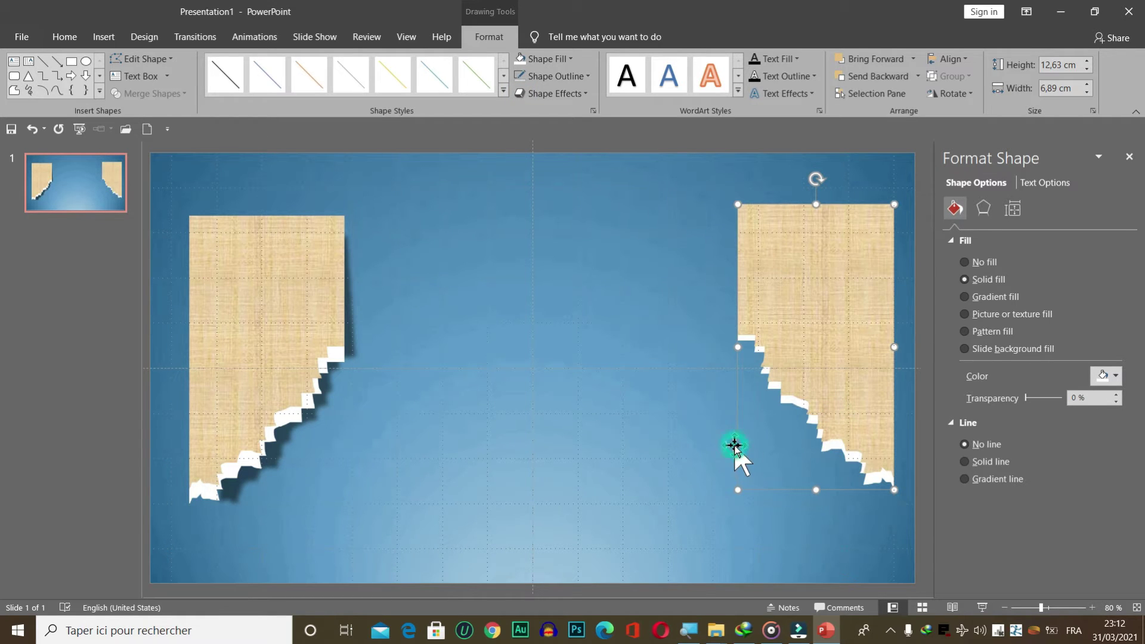
left_click(833, 359)
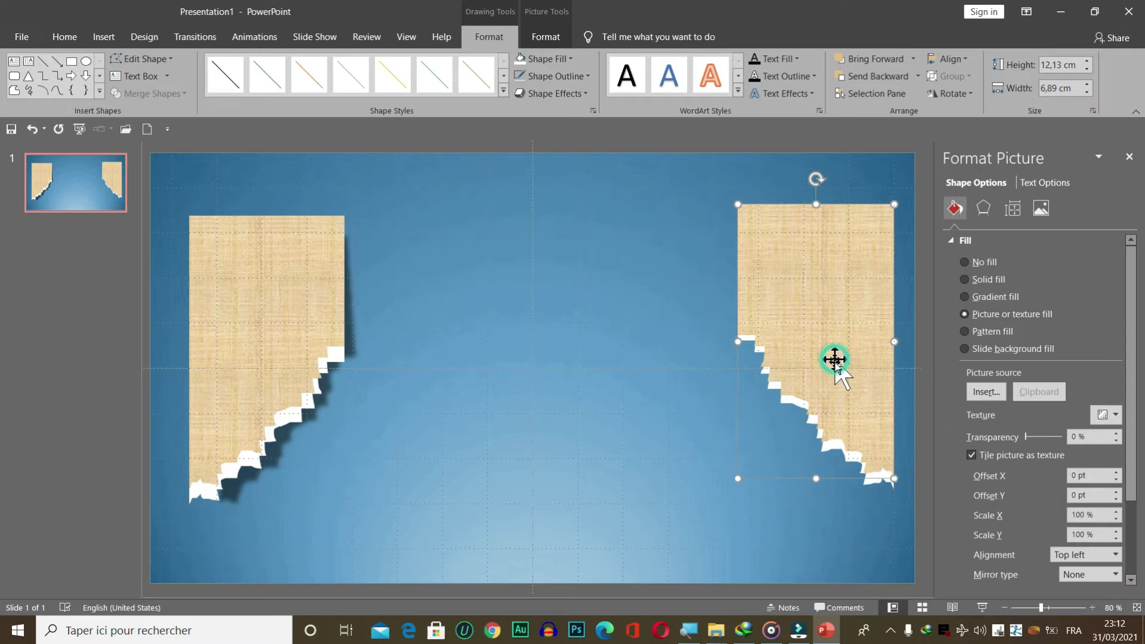
left_click(847, 457)
left_click_drag(818, 493, 816, 494)
left_click(723, 480)
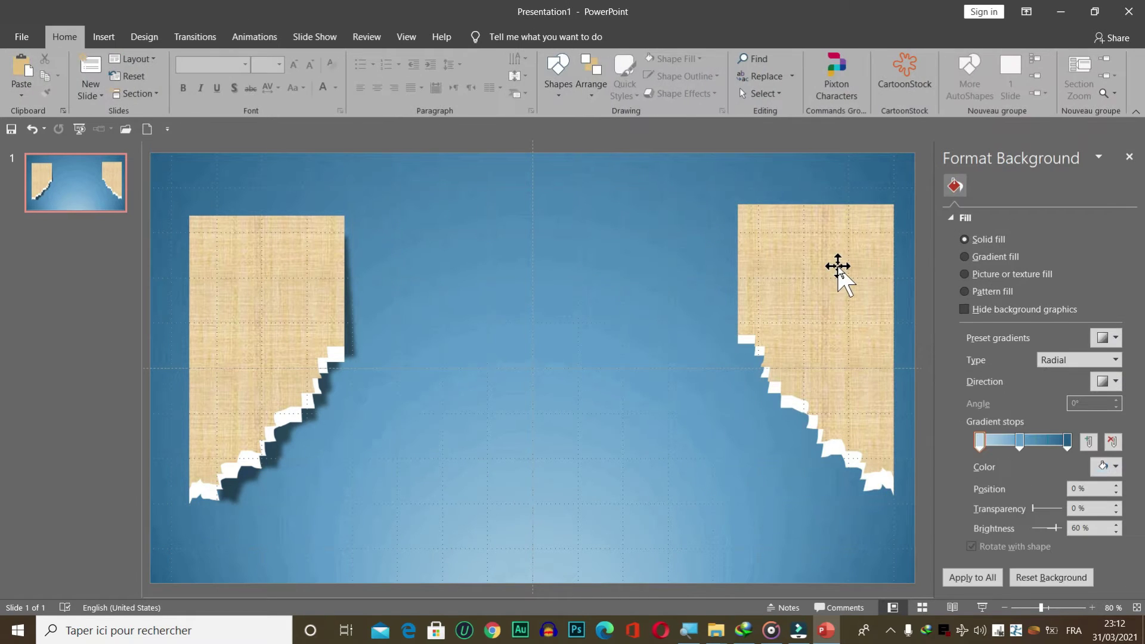
left_click(821, 294)
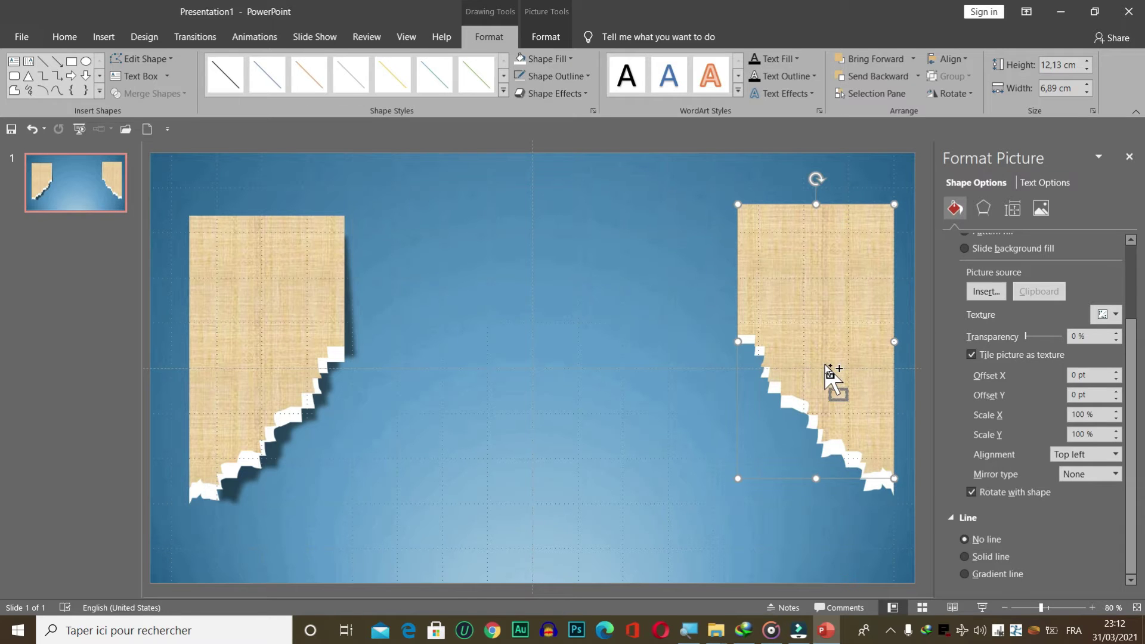
Step: Duplicate the right parchment as a black copy with 23% transparency and 8 pt soft edges
key("ctrl+d")
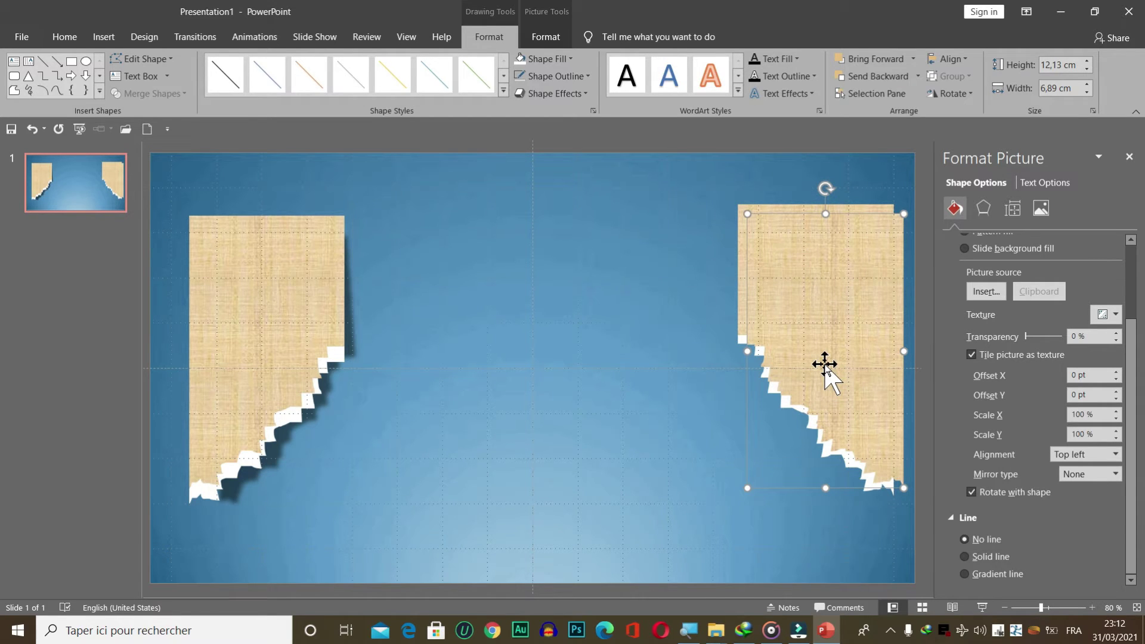
left_click(546, 37)
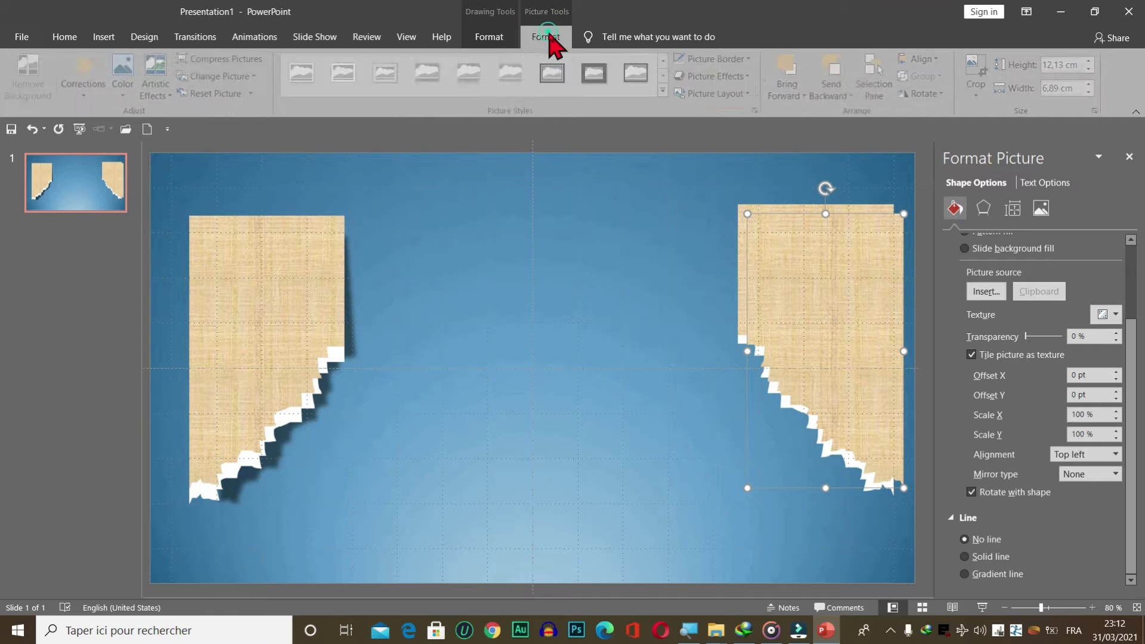
left_click(489, 37)
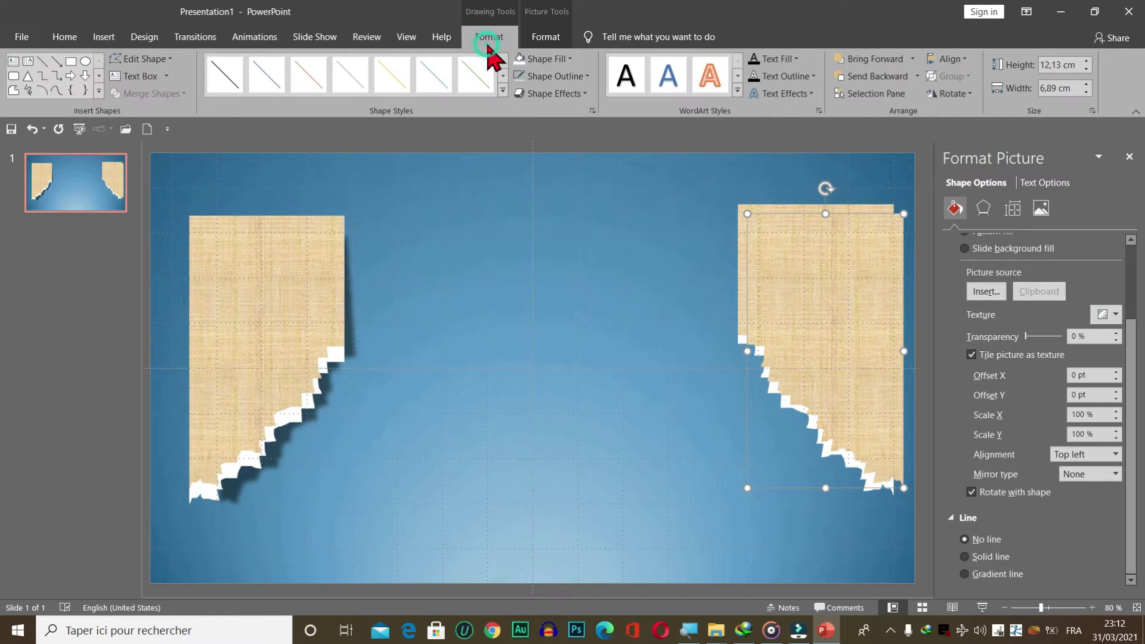
left_click(543, 60)
left_click(531, 92)
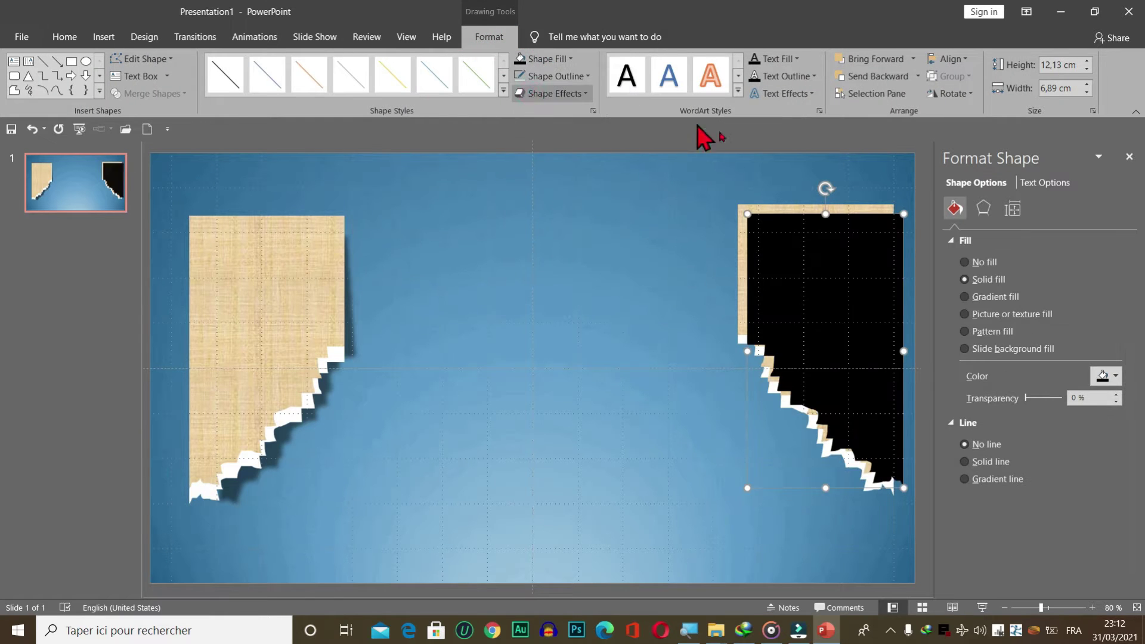
left_click(564, 77)
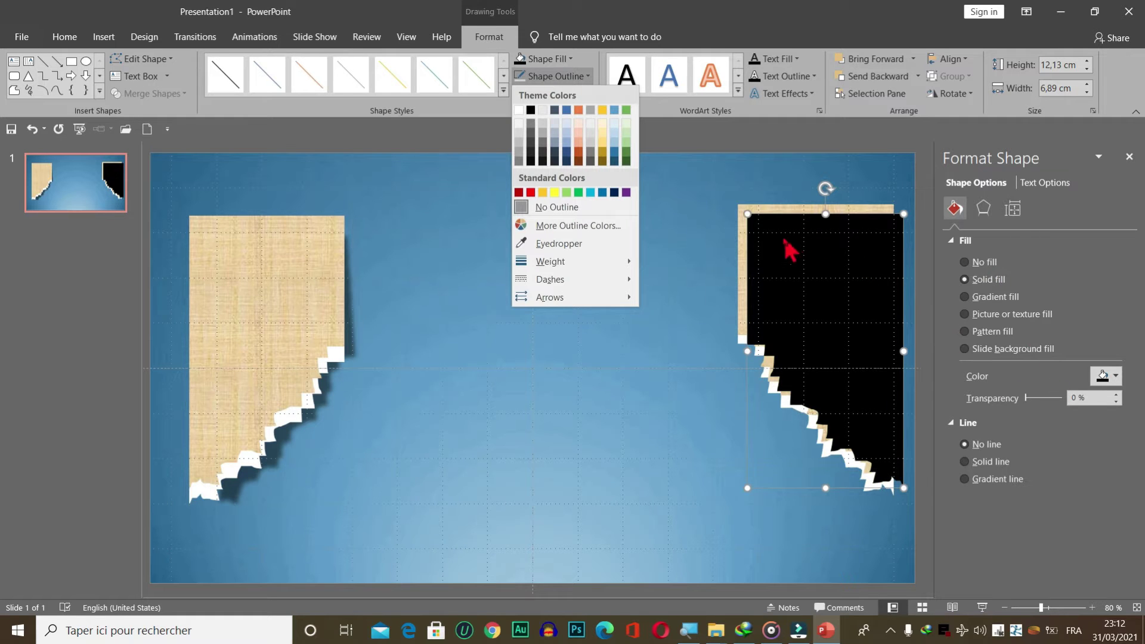
left_click(694, 255)
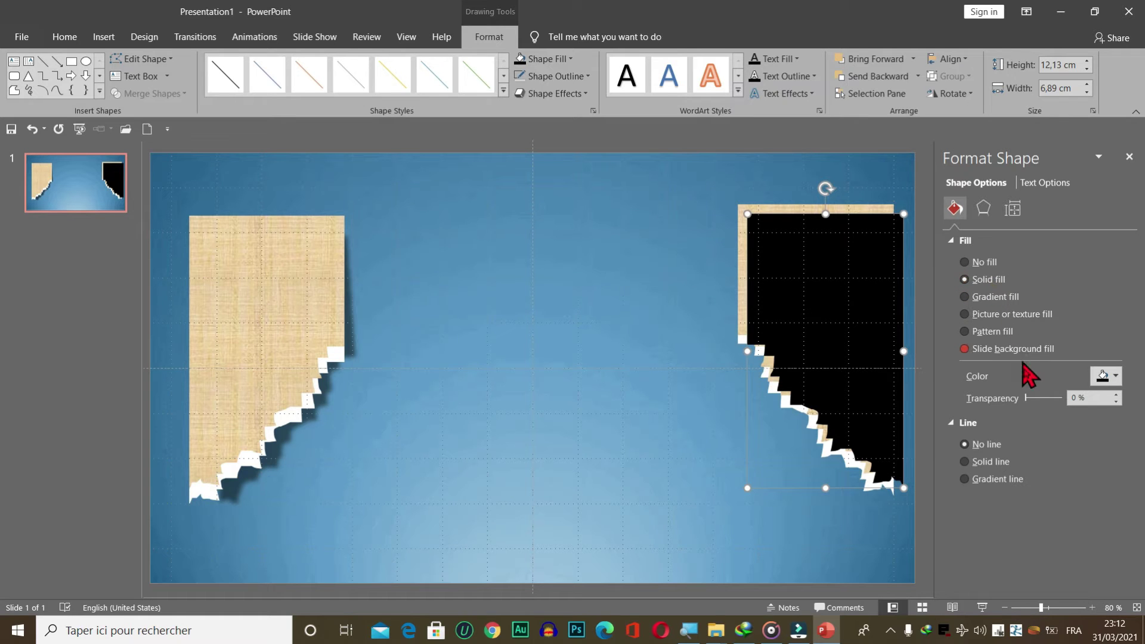
left_click_drag(1026, 404, 1034, 404)
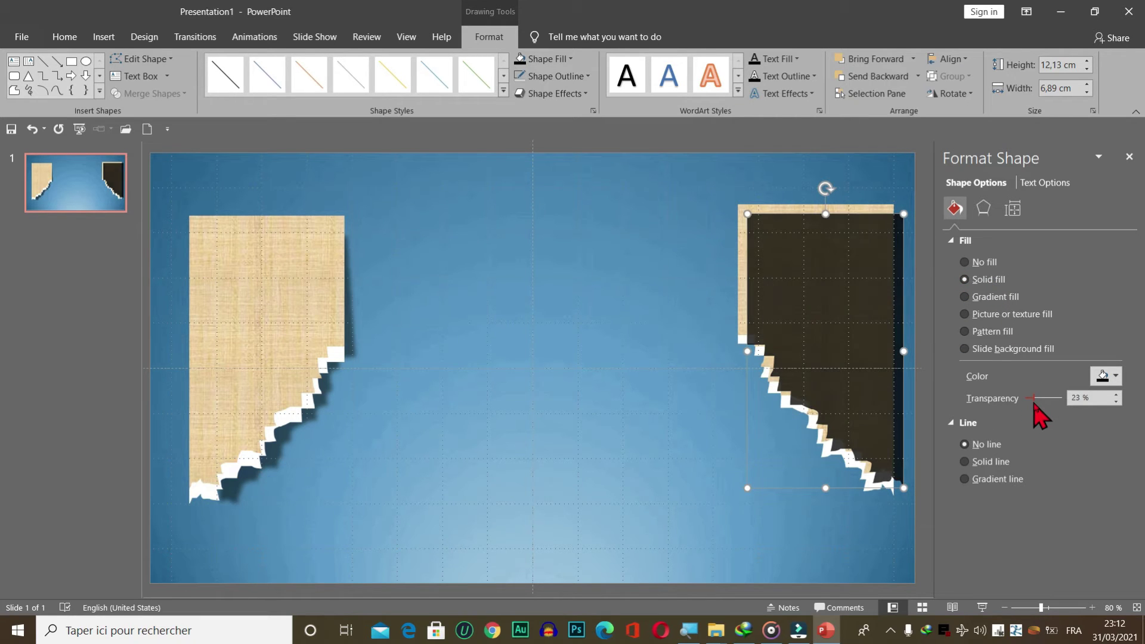
left_click(984, 209)
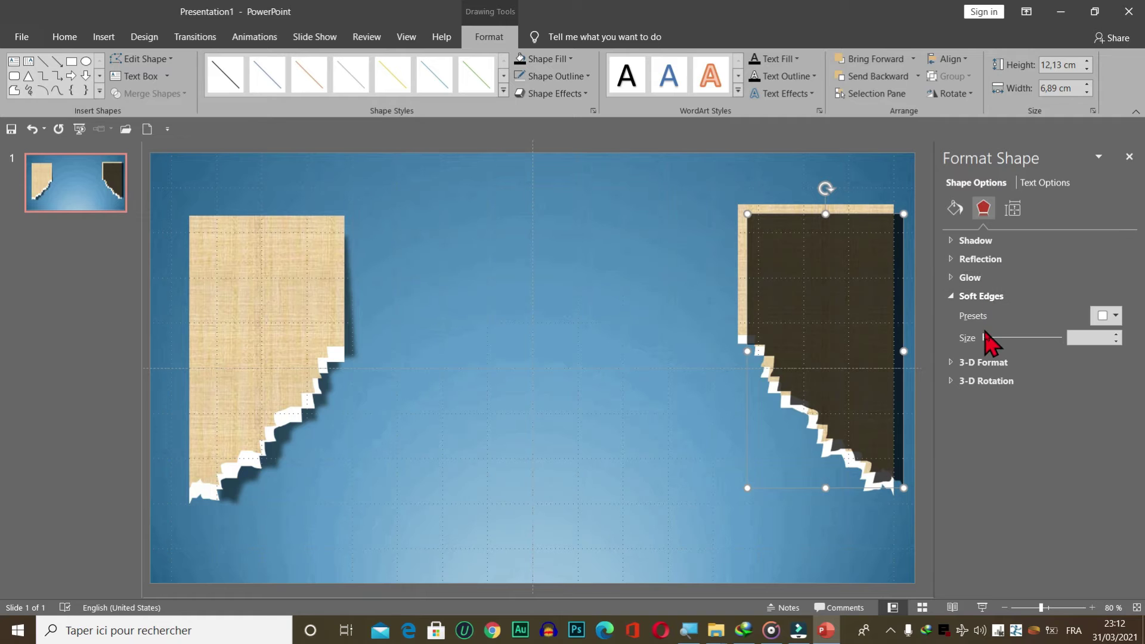
left_click(984, 338)
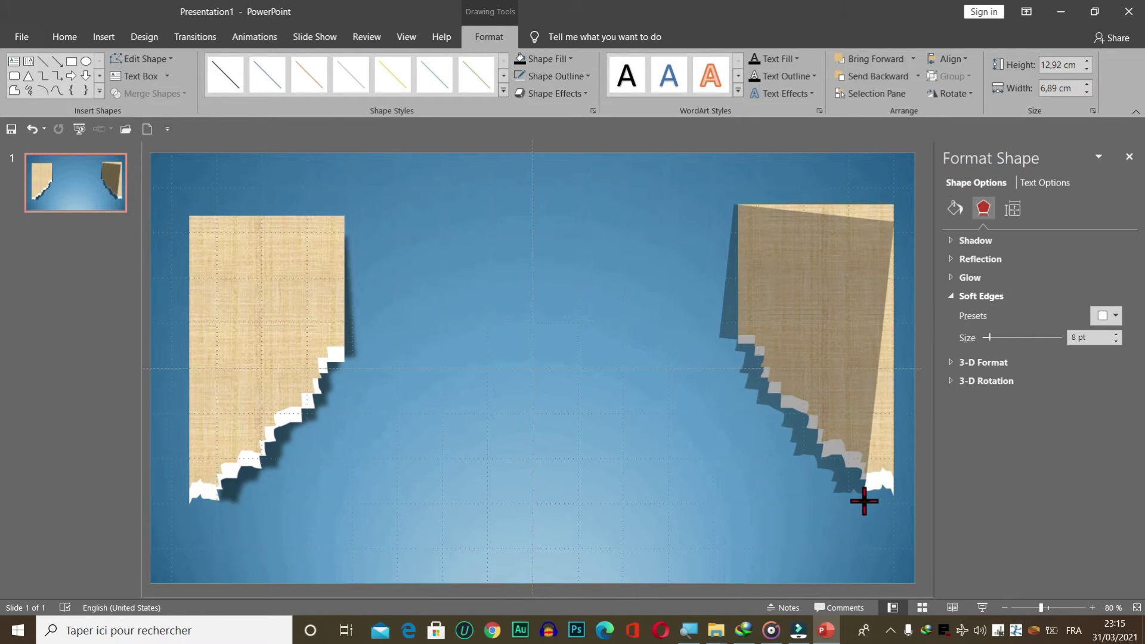
Step: Send the dark copy behind the right parchment as its shadow
left_click(862, 468)
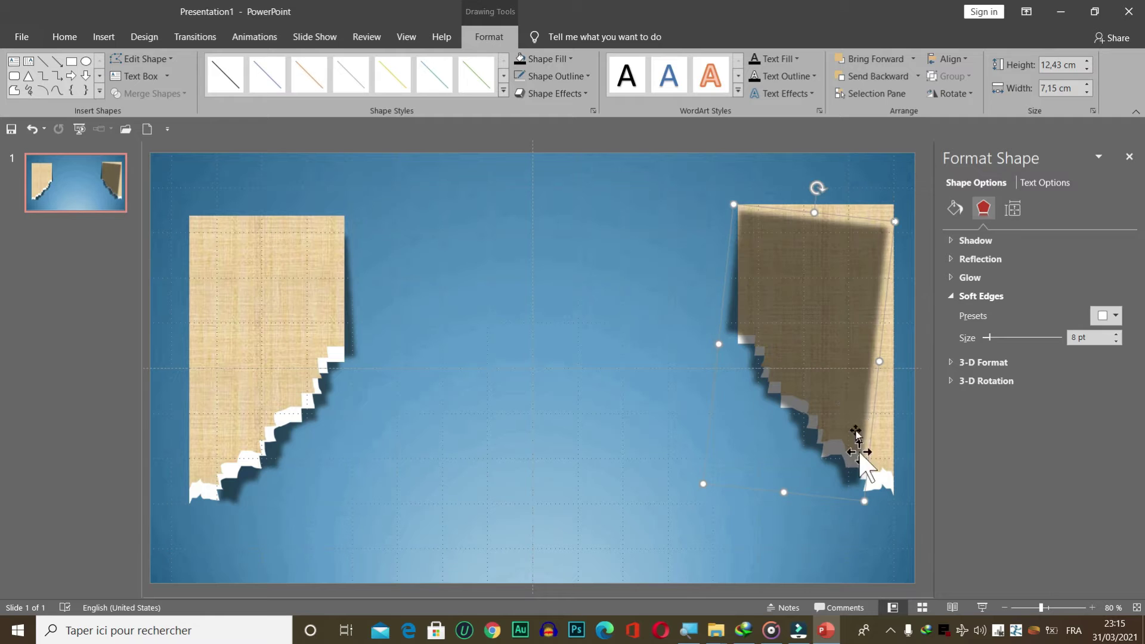
right_click(843, 349)
left_click(912, 213)
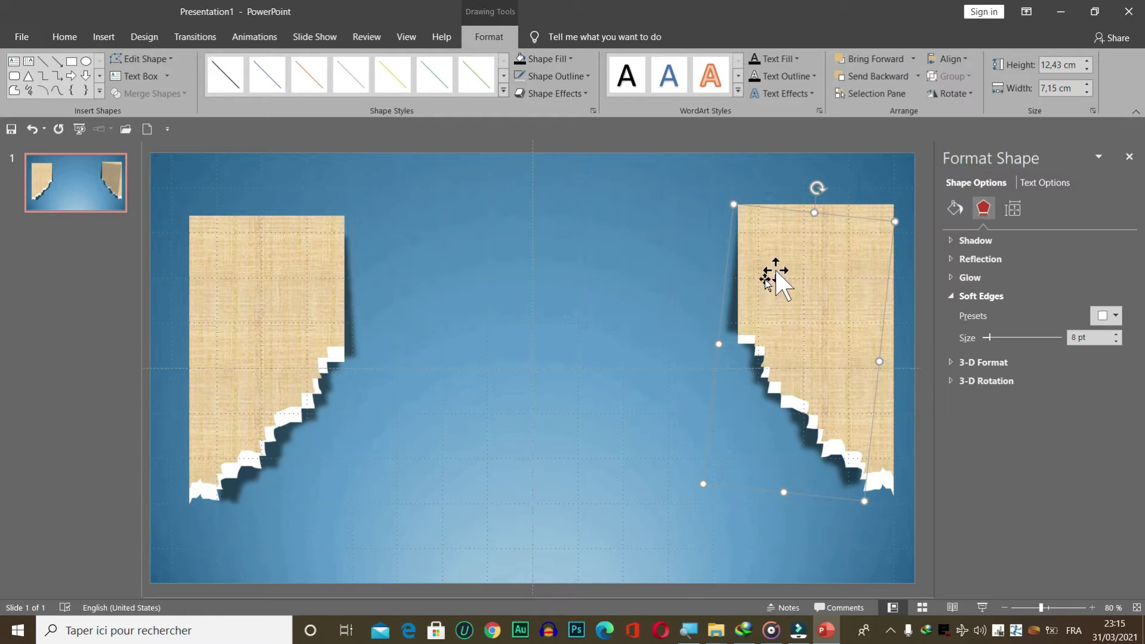
left_click(604, 363)
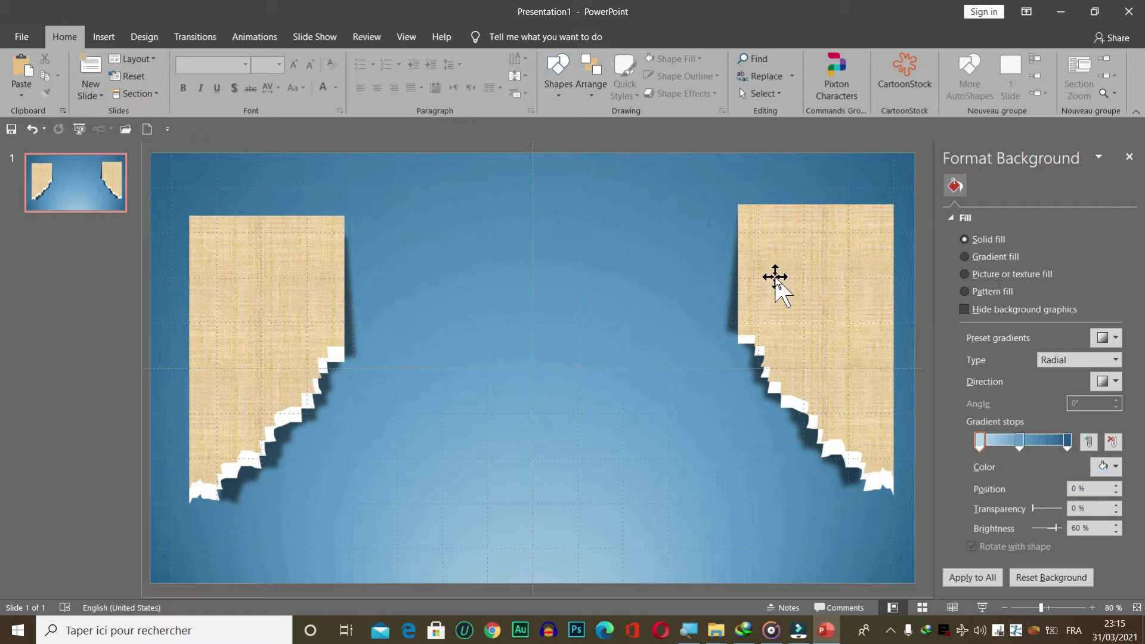
Step: Group the right parchment with its shadow, undoing a trial stretch to 14,51 cm
left_click(775, 277)
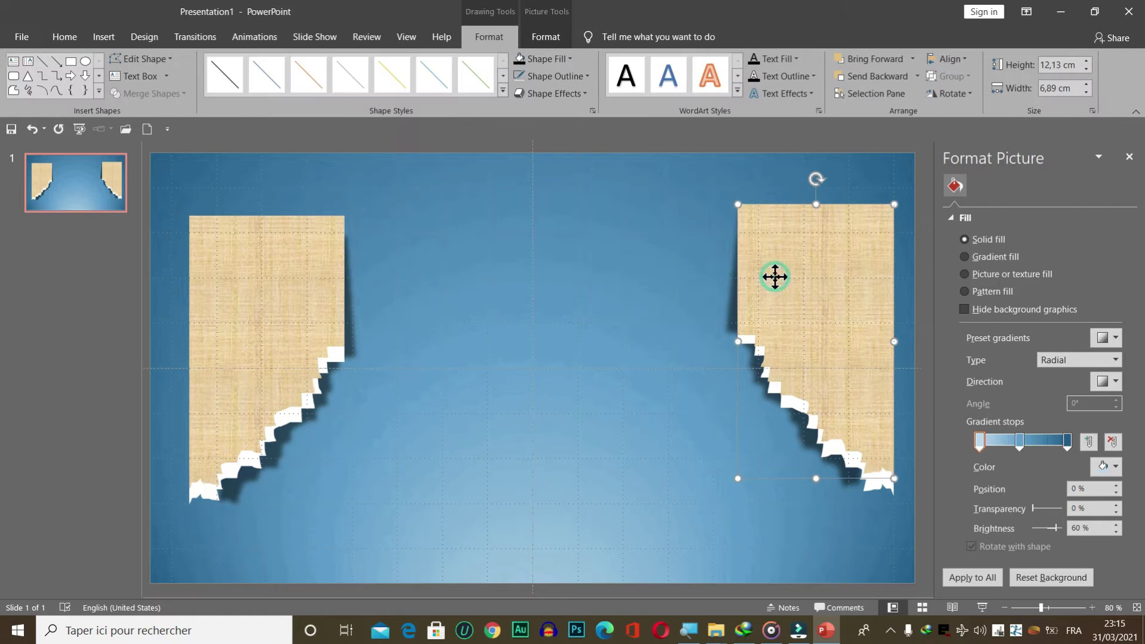
left_click(795, 405, "shift")
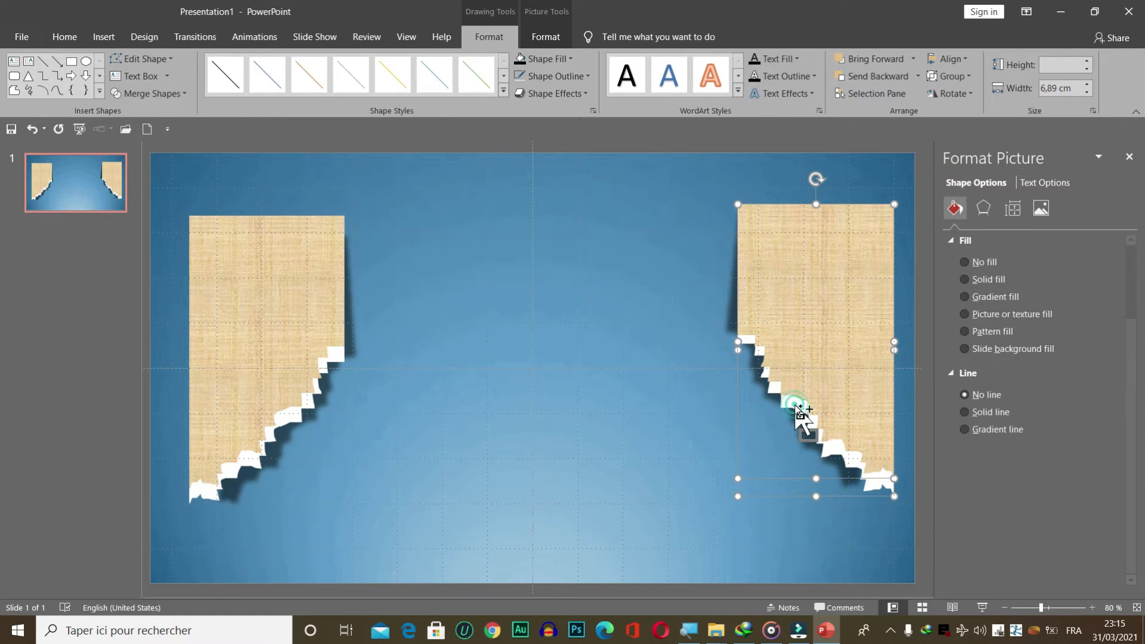
right_click(734, 322)
mouse_move(770, 408)
left_click(884, 409)
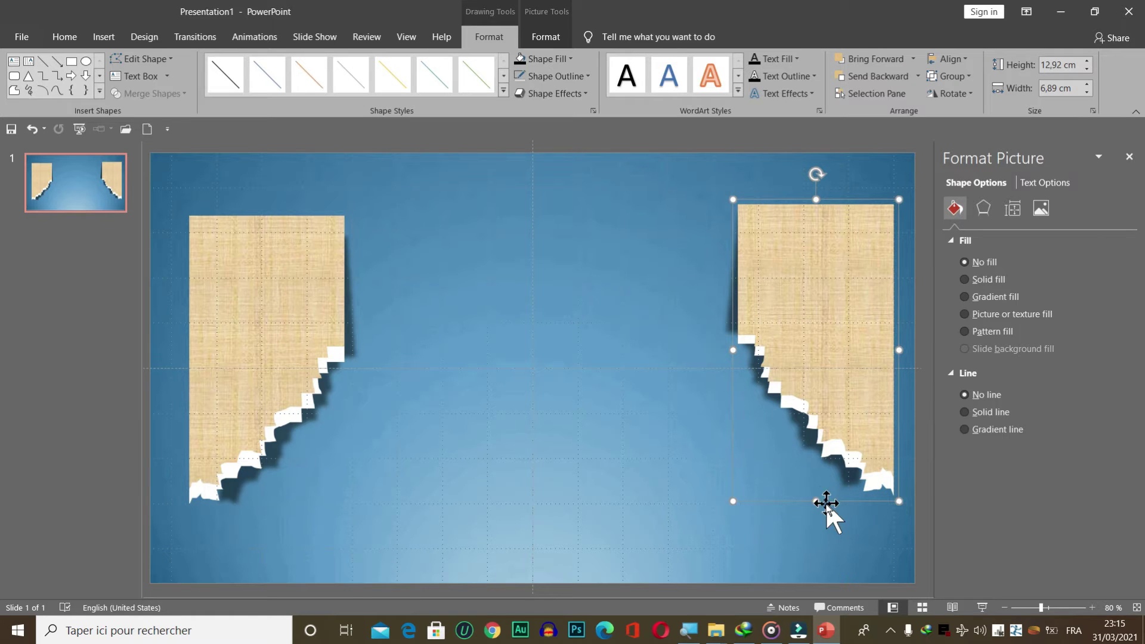
left_click_drag(816, 501, 817, 537)
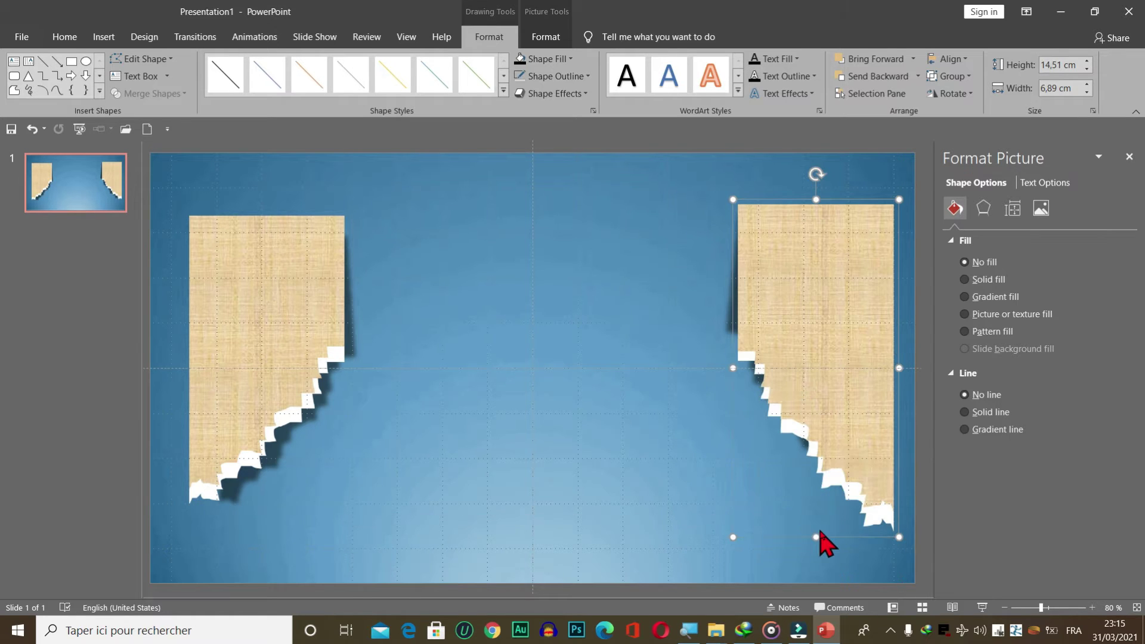
key("ctrl+z")
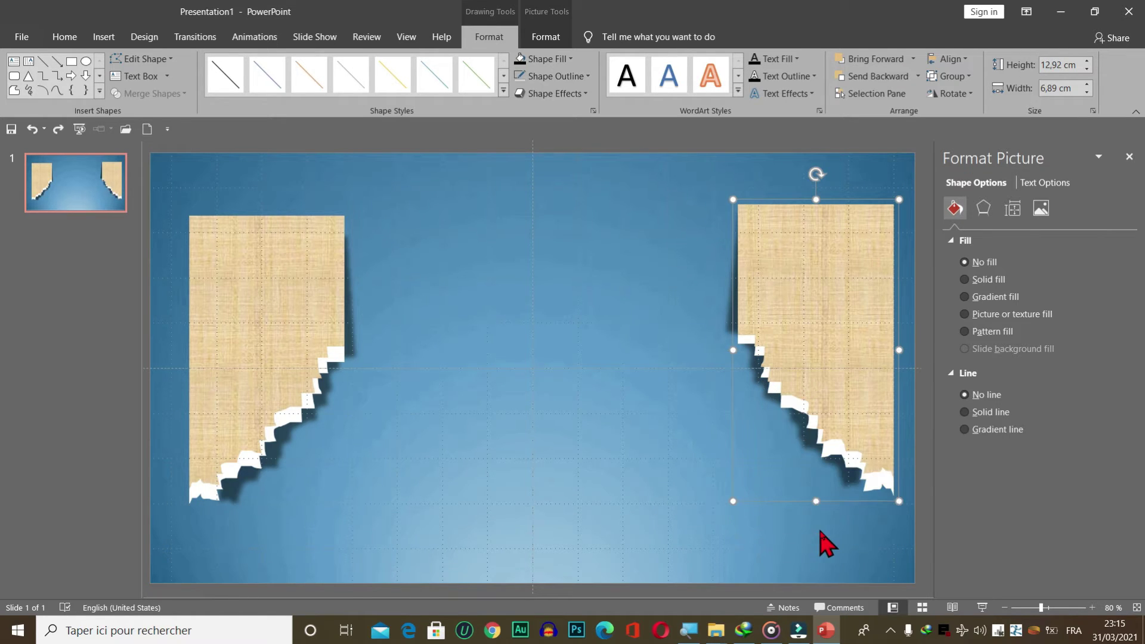
Step: Select all pieces, then deselect the left parchment so only the right pieces remain selected
key("ctrl+a")
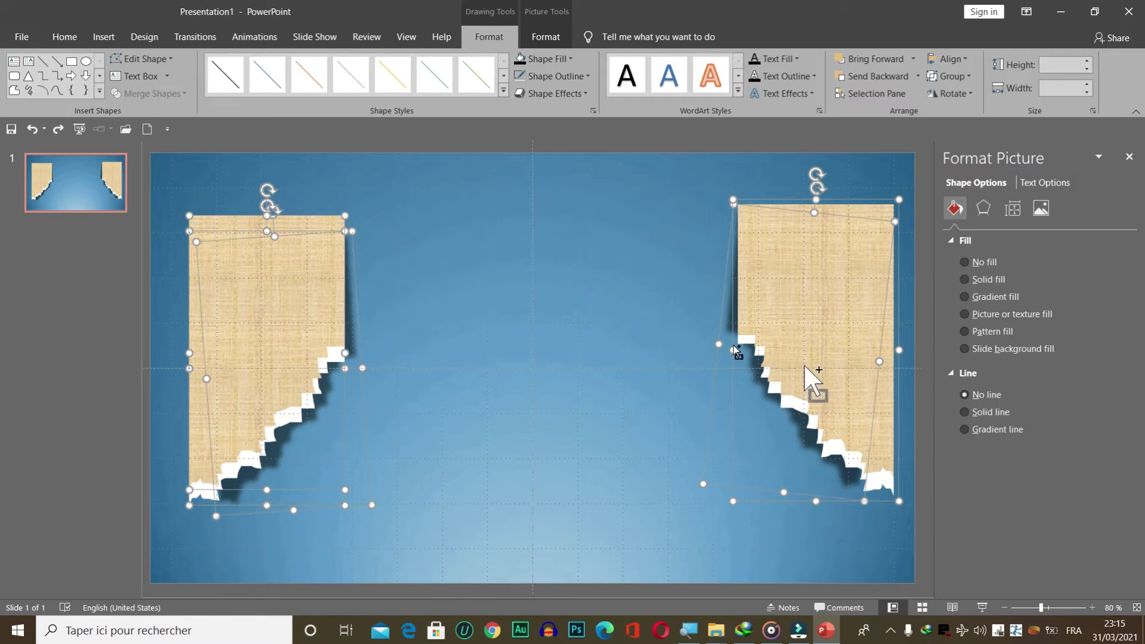
left_click(294, 291, "shift")
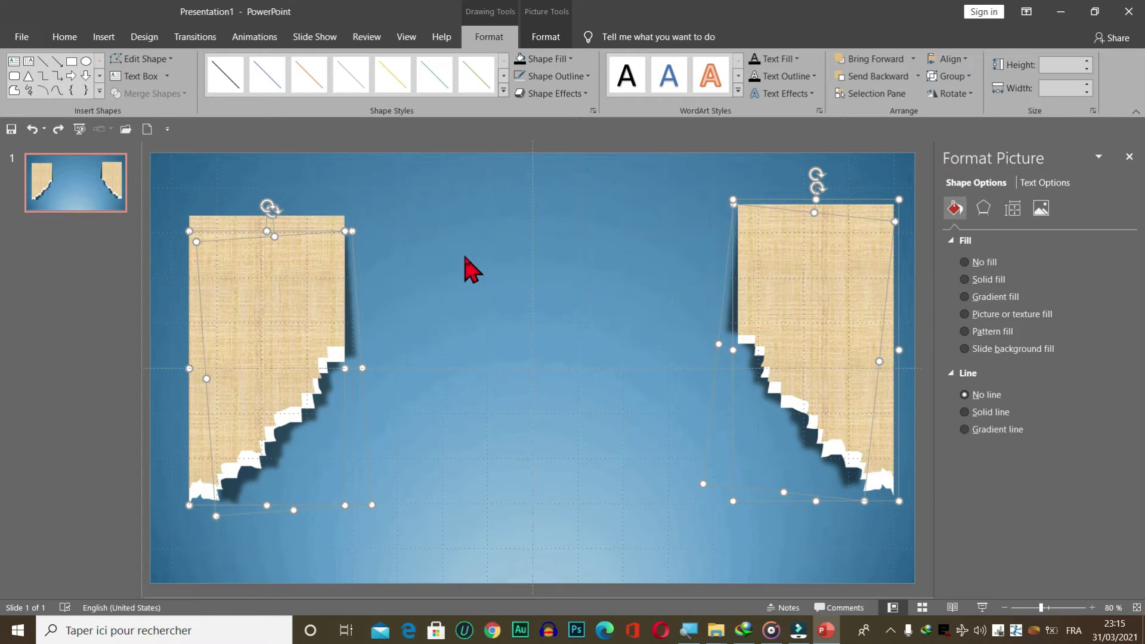
left_click(465, 258)
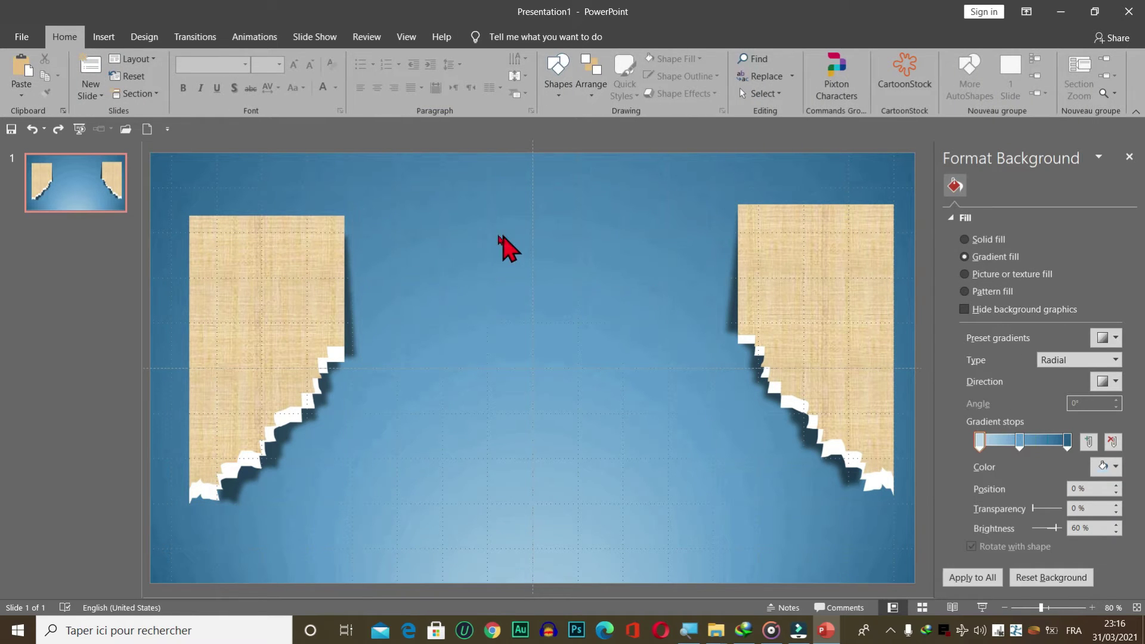
key("ctrl+a")
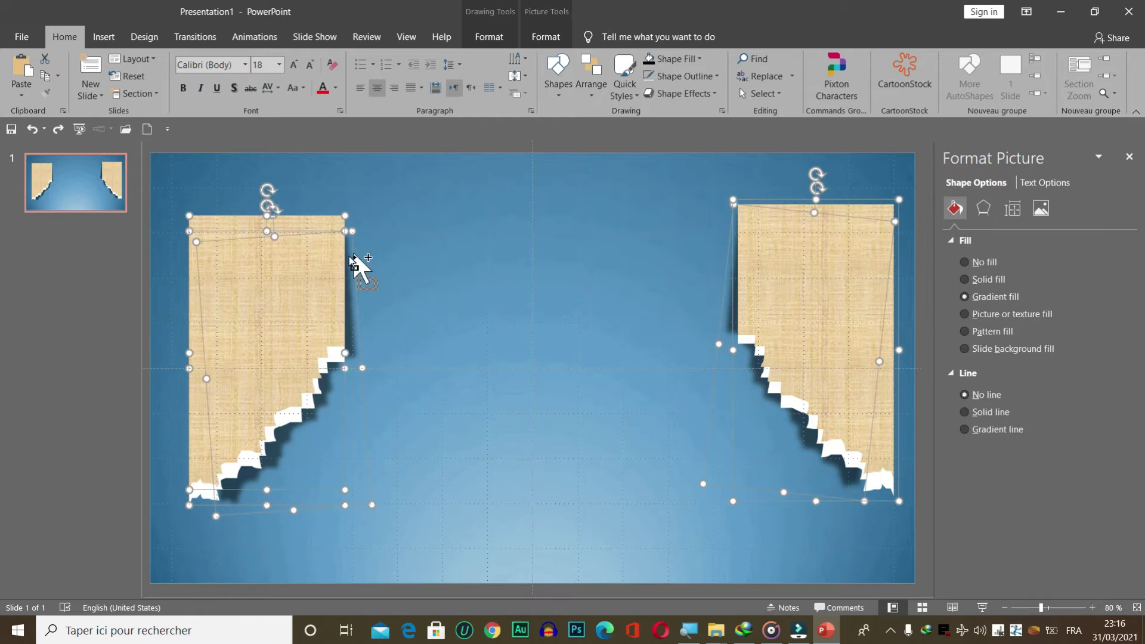
left_click(316, 234, "shift")
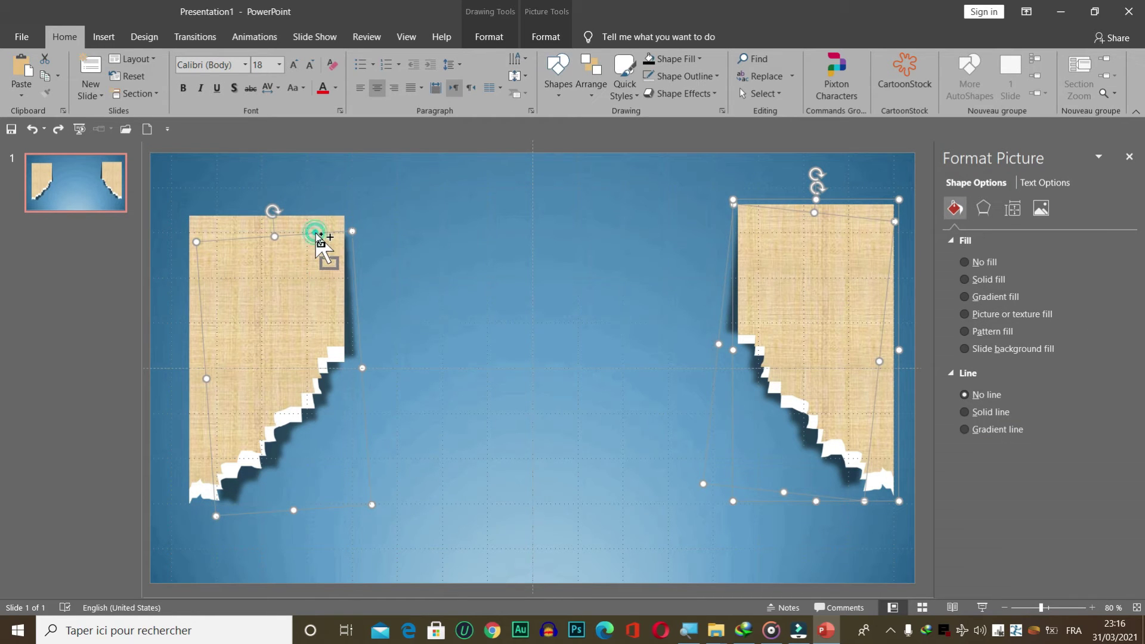
left_click(330, 279, "shift")
left_click(336, 285, "shift")
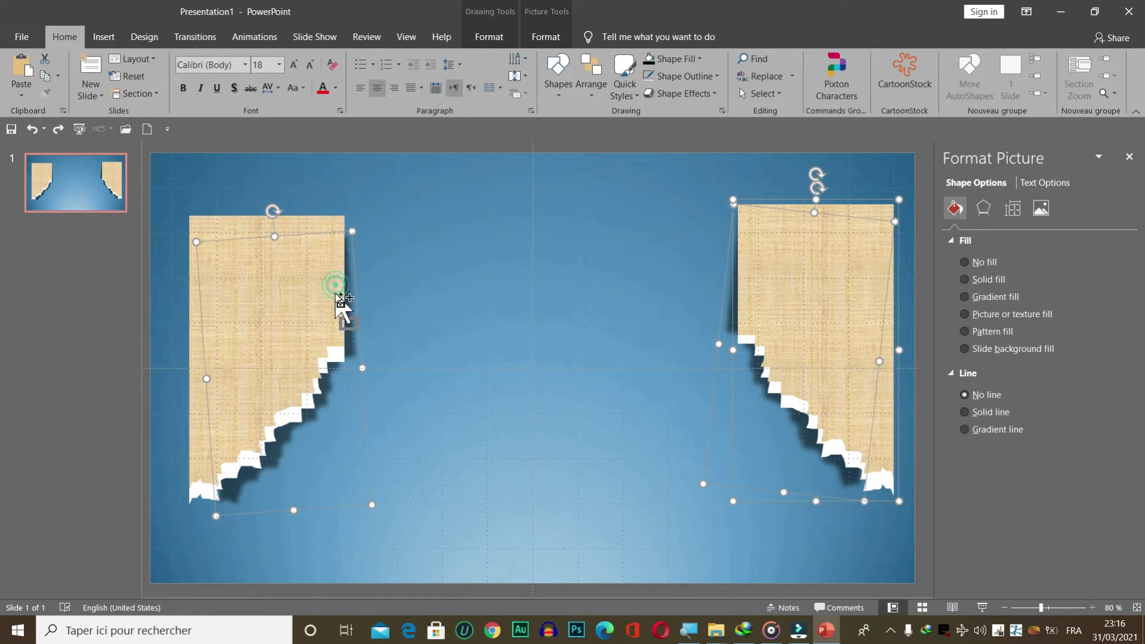
left_click(335, 411, "shift")
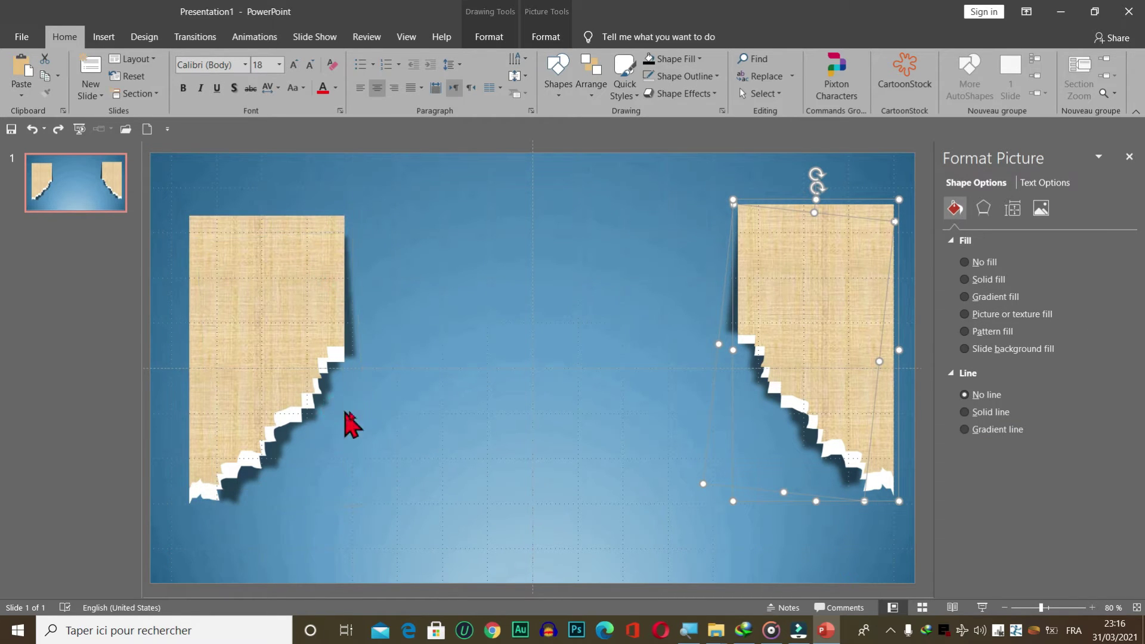
Step: Group the right parchment's parts and stretch it lower and wider toward the slide centre
right_click(763, 326)
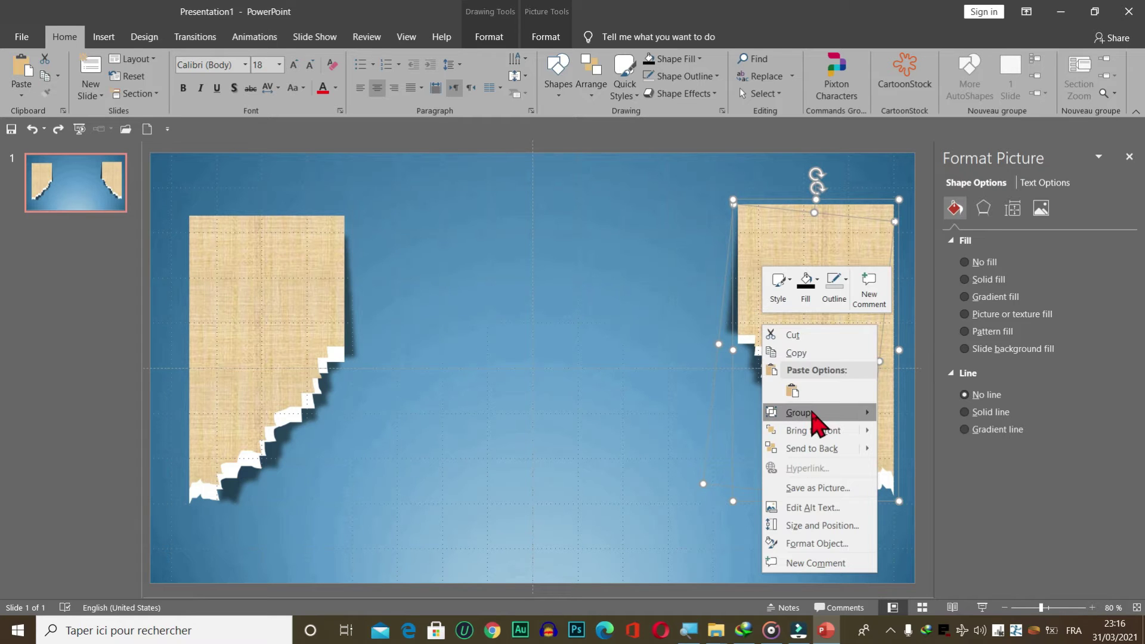
mouse_move(800, 412)
left_click(907, 418)
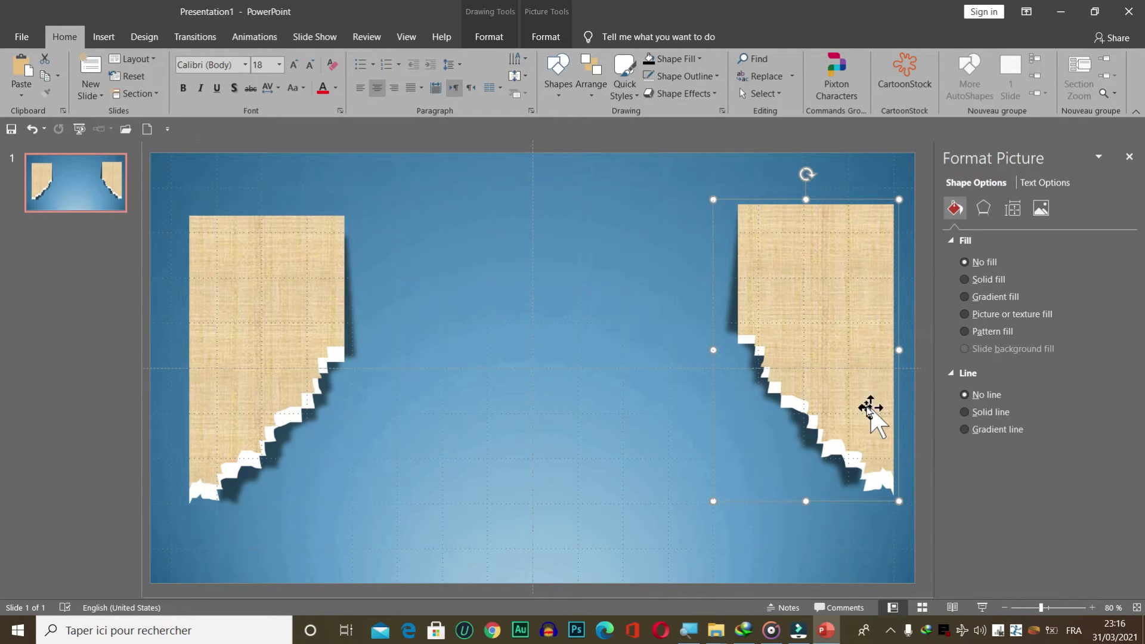
left_click_drag(806, 501, 812, 531)
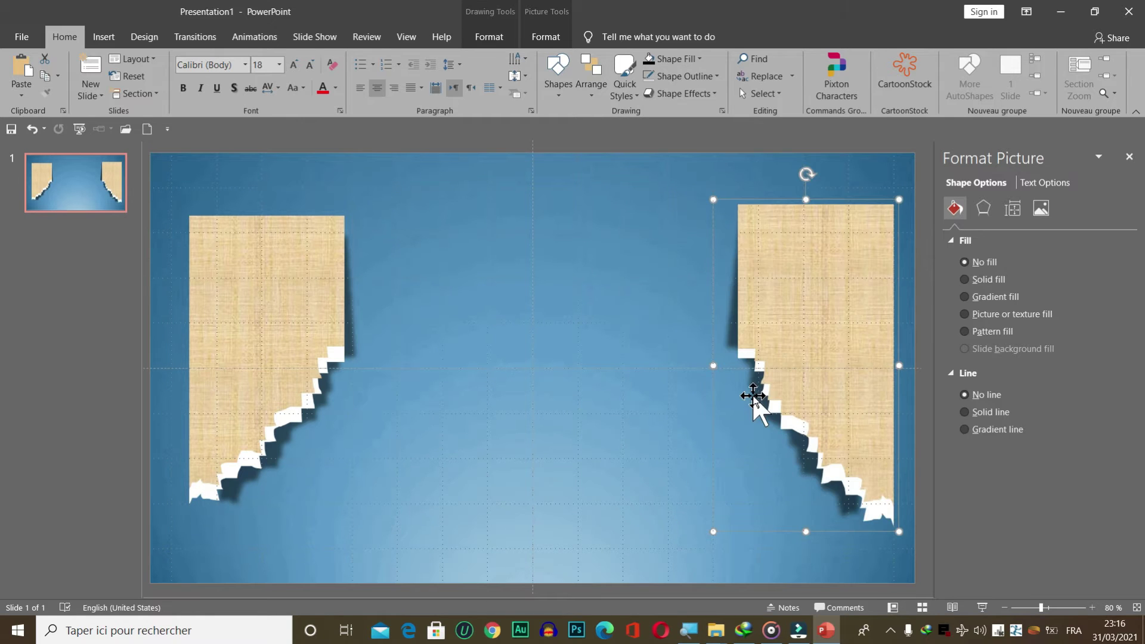
left_click_drag(714, 368, 699, 368)
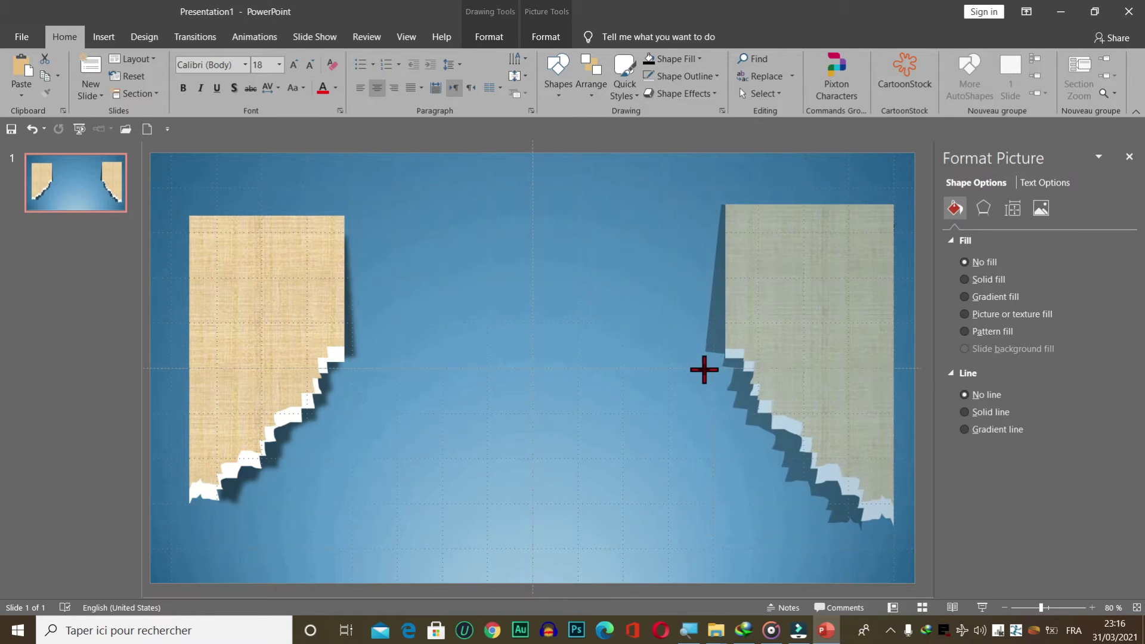
Step: Close the Format Background pane and choose the Freeform shape from Insert > Shapes
left_click(575, 375)
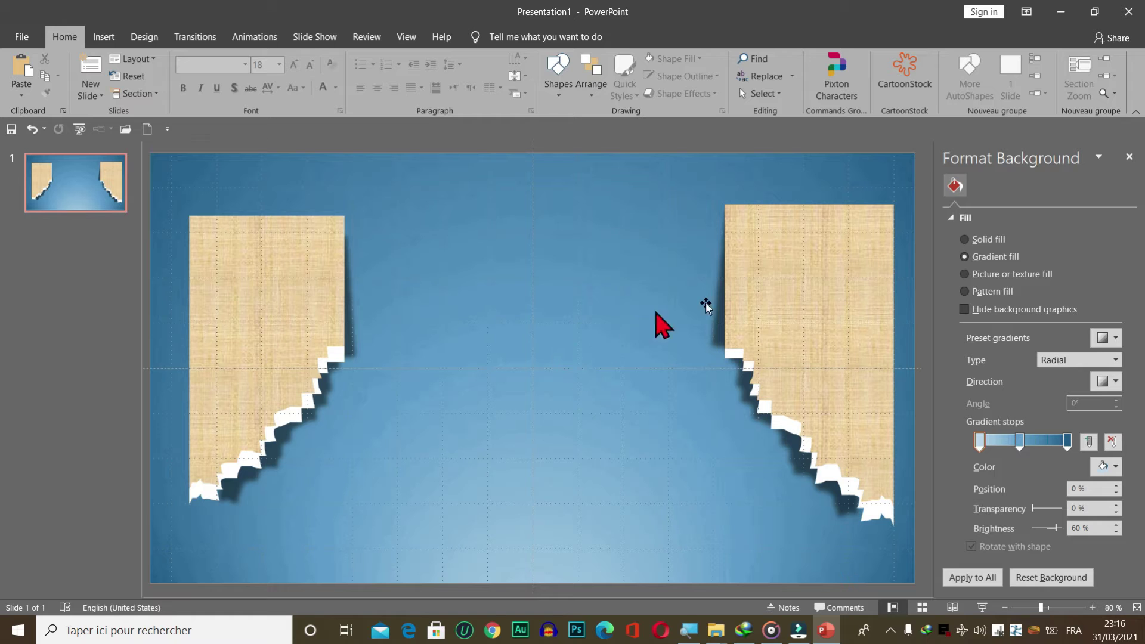
left_click(1129, 156)
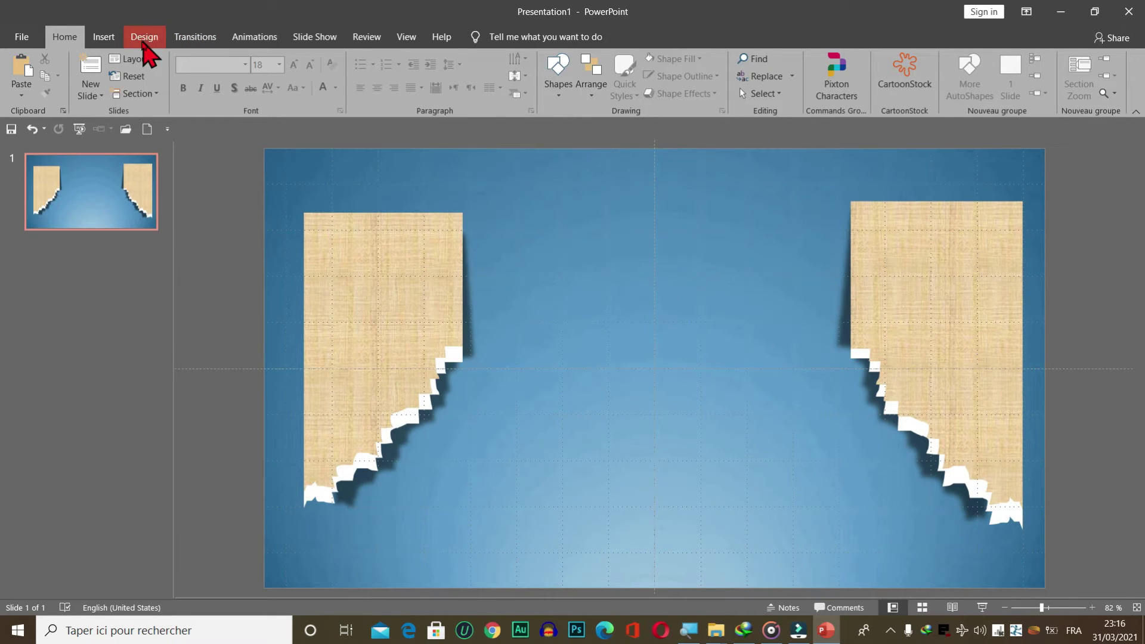
left_click(105, 38)
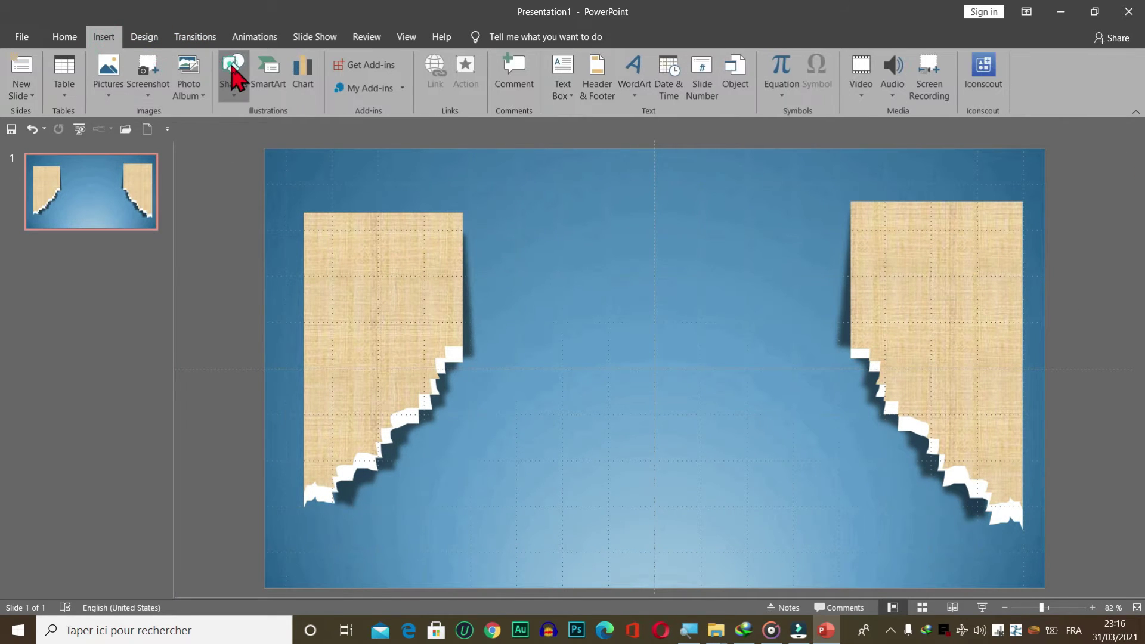
left_click(234, 72)
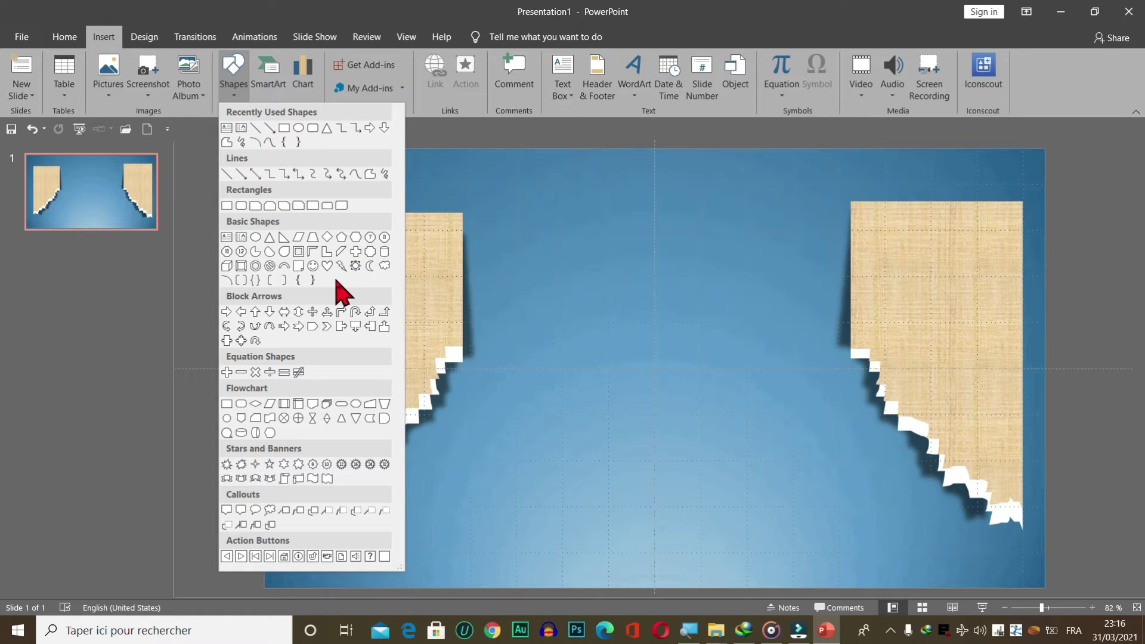
left_click(370, 174)
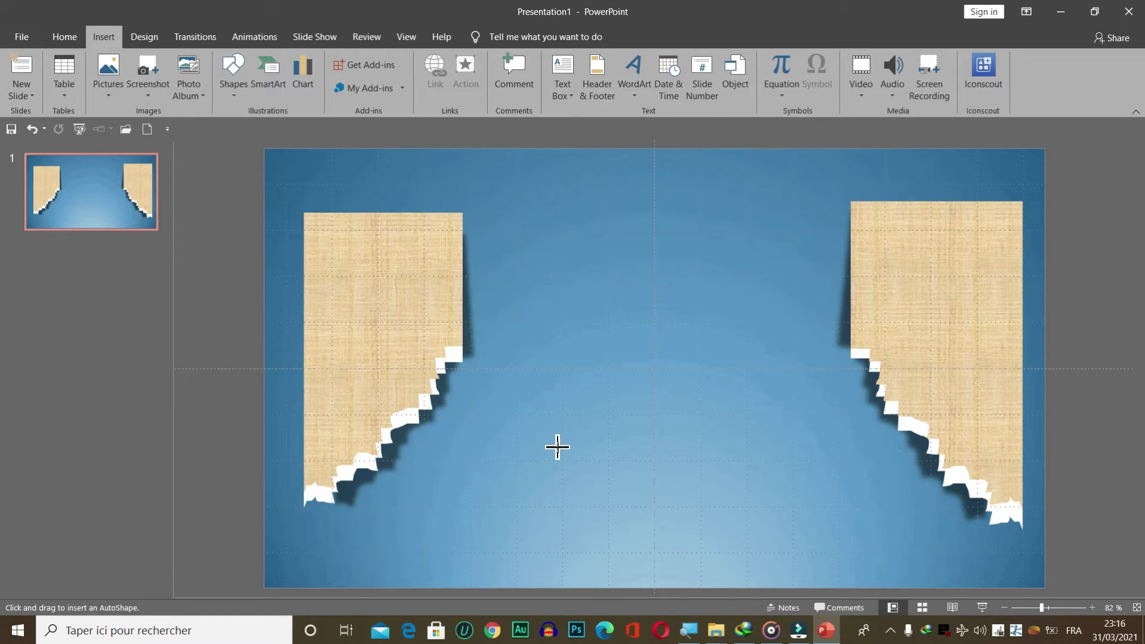
Step: Outline a tall freeform panel between the parchments with a zigzag torn bottom edge, closing it at the start
left_click_drag(557, 448, 563, 263)
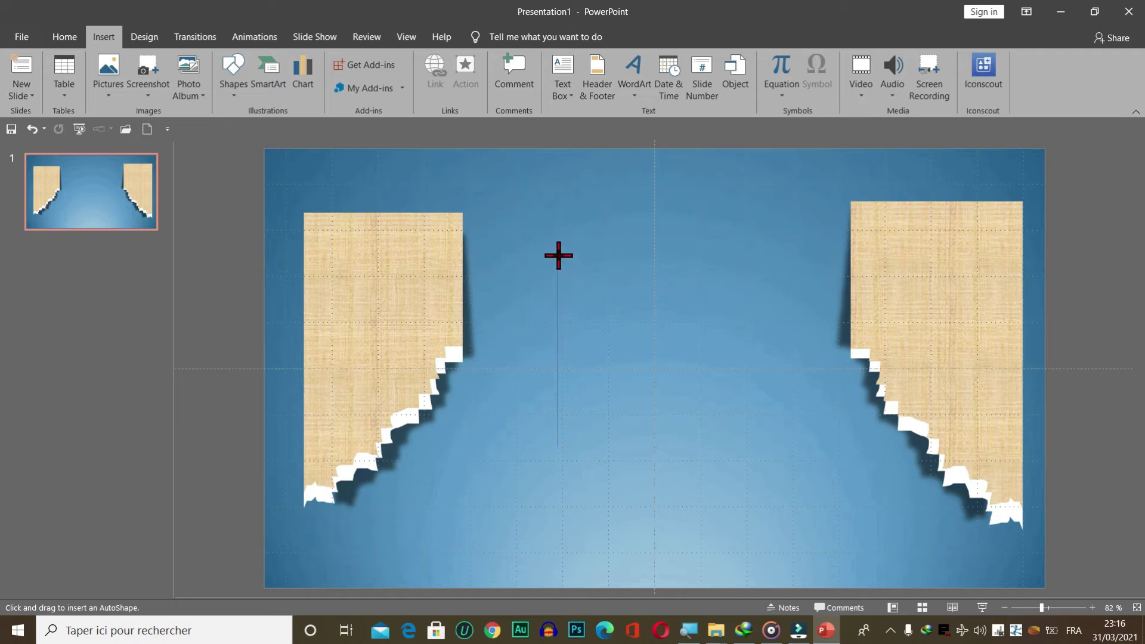
left_click(558, 229)
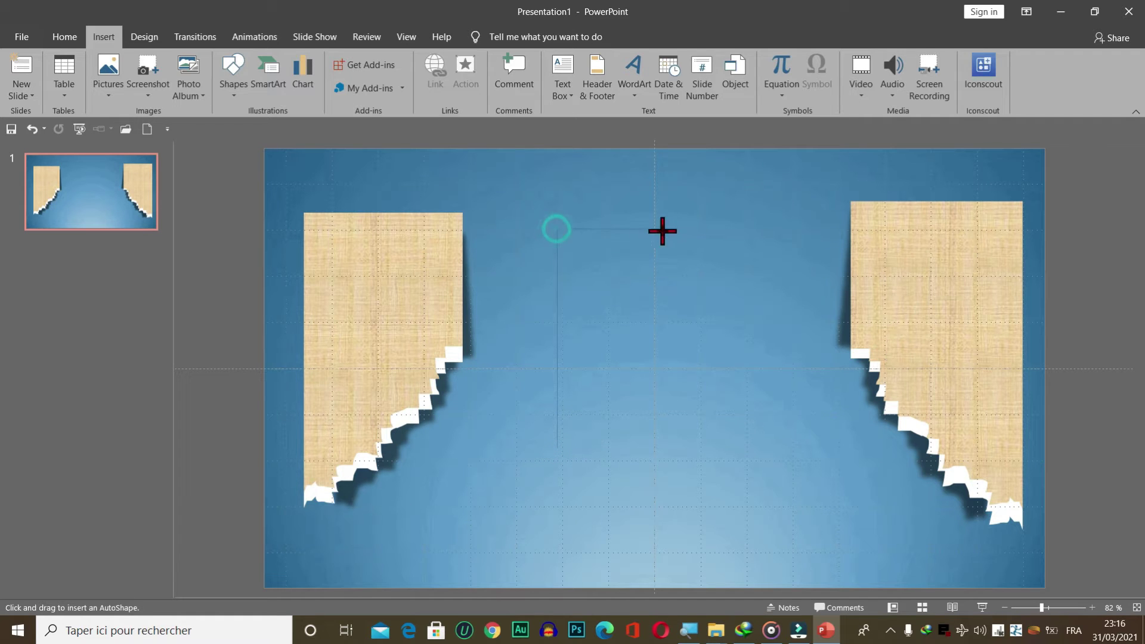
left_click(733, 230)
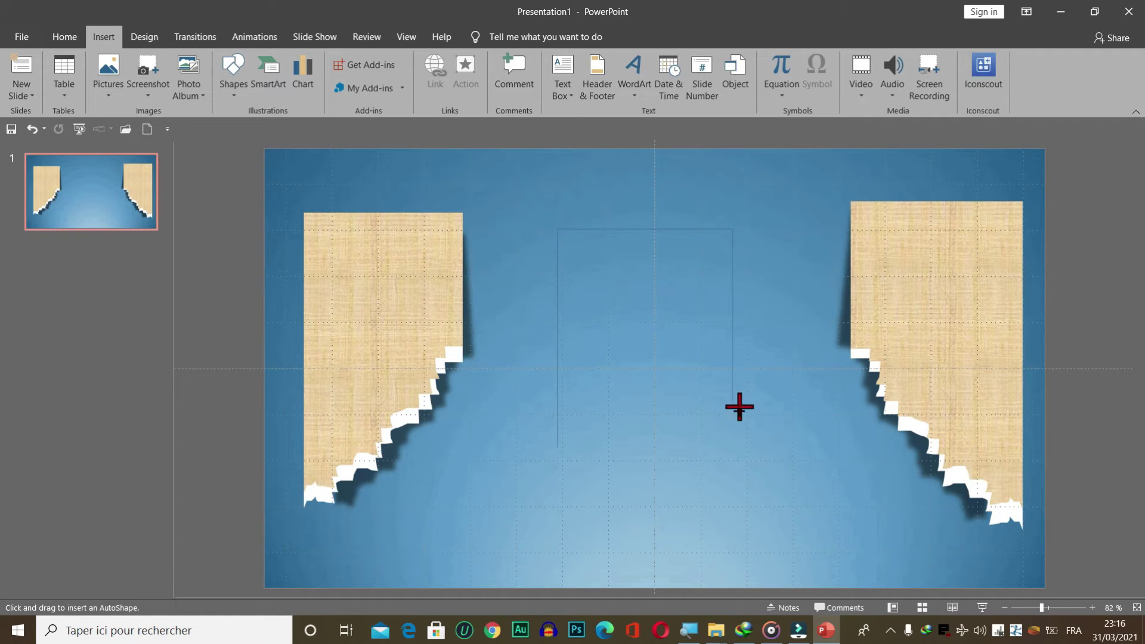
left_click(717, 461)
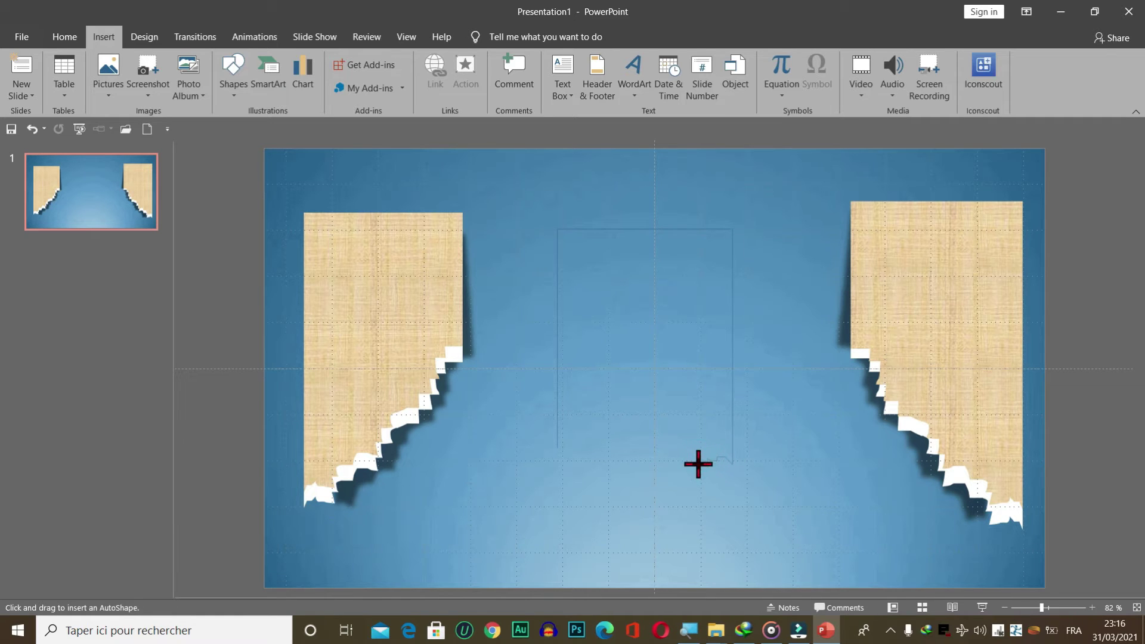
left_click(690, 469)
left_click(653, 471)
left_click(638, 464)
left_click(605, 460)
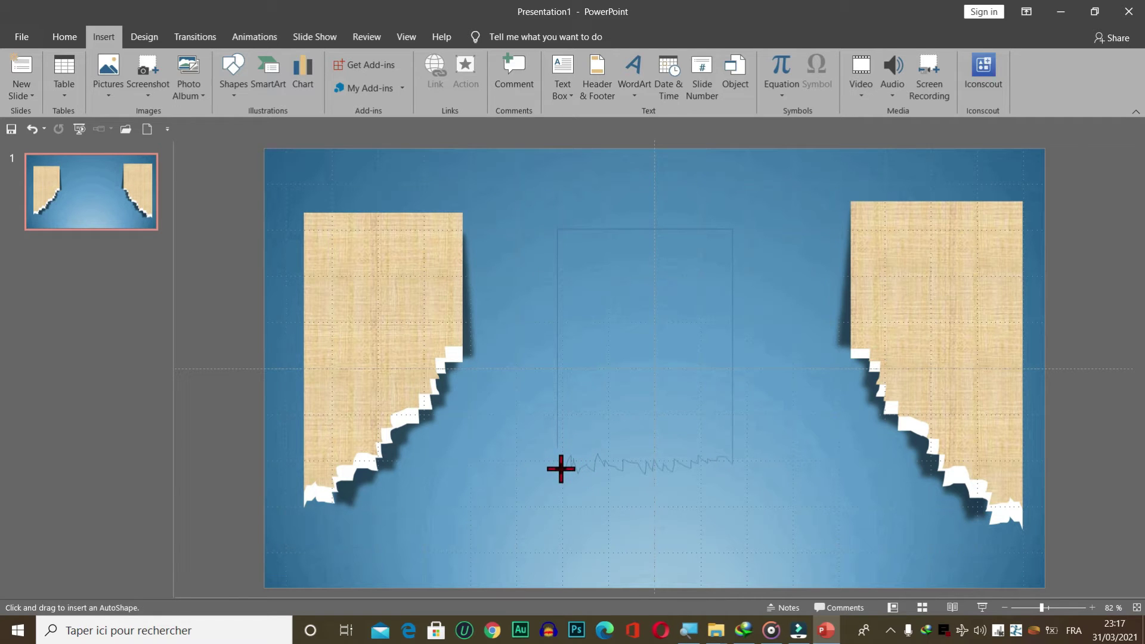
left_click(558, 452)
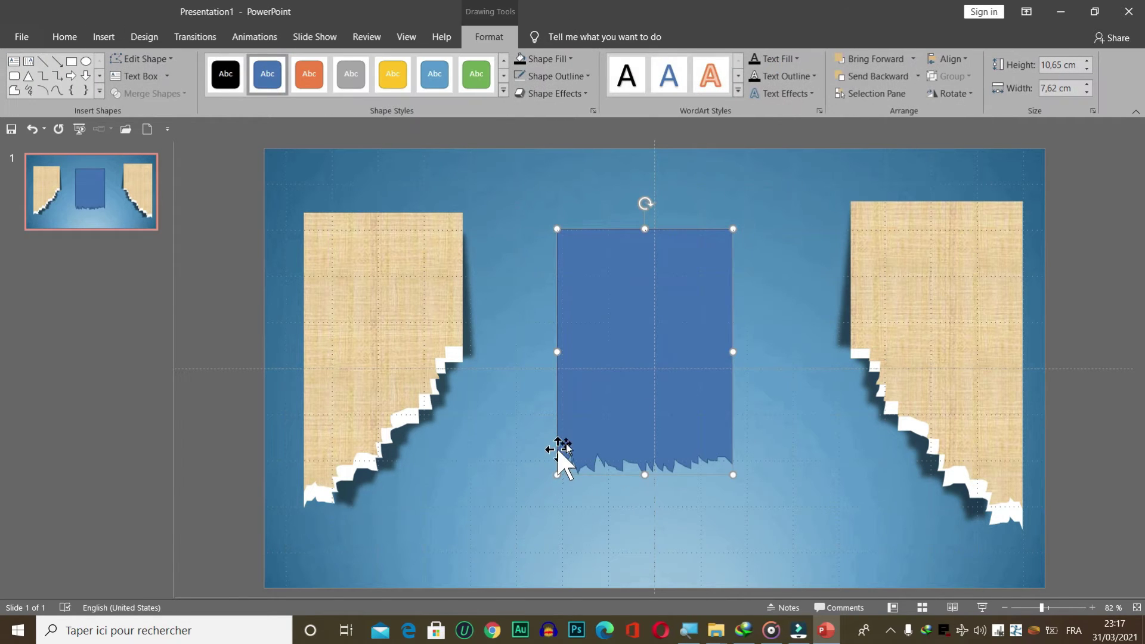
Step: Set the blue panel's outline to No Outline
left_click(560, 76)
left_click(565, 209)
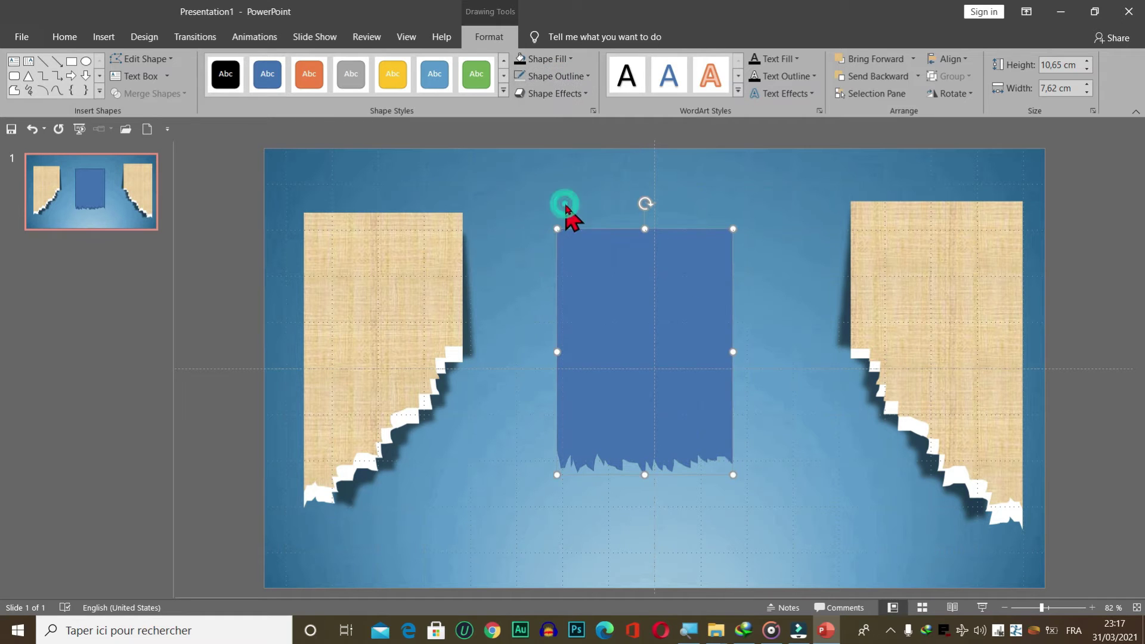
left_click(548, 58)
key("Escape")
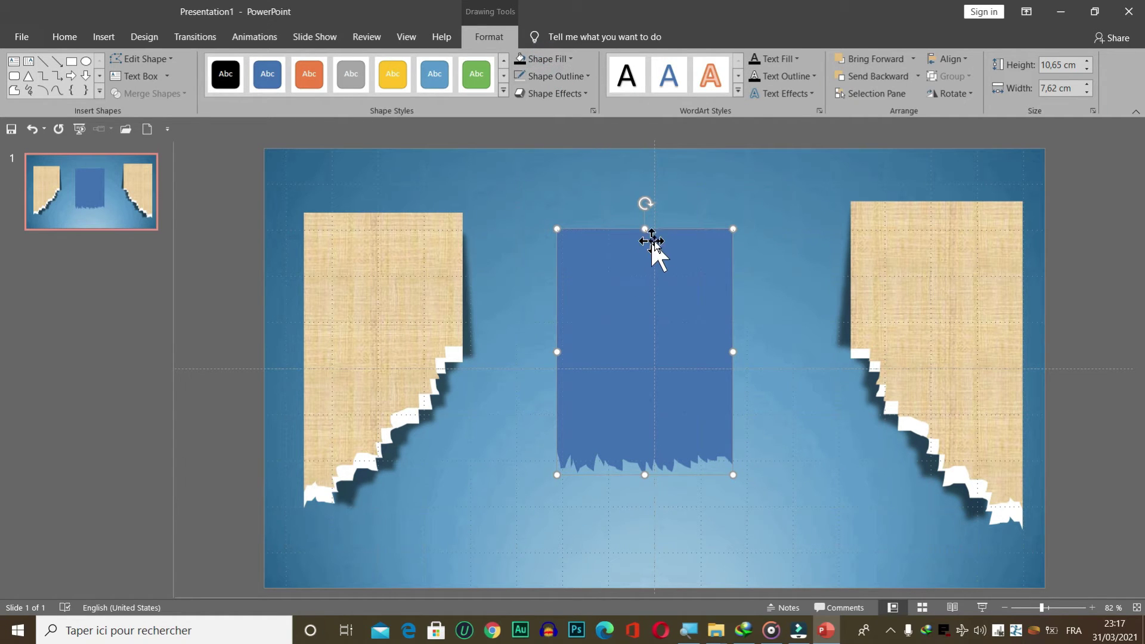
Step: Stretch the panel taller at top and bottom and widen it to the right
left_click_drag(645, 229, 647, 214)
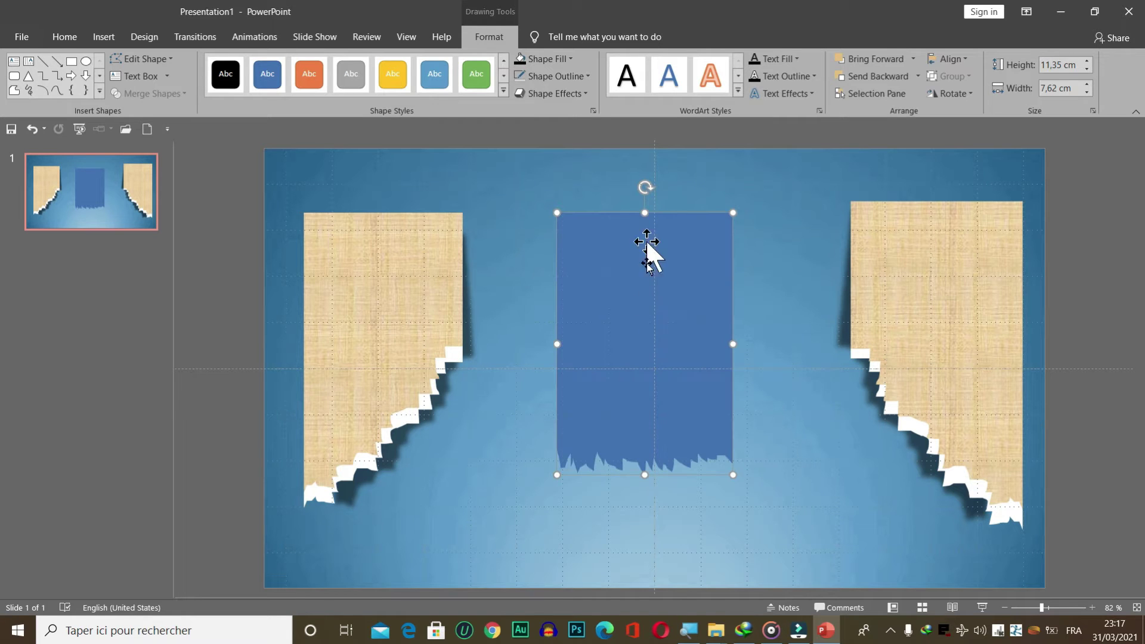
left_click_drag(644, 480, 644, 489)
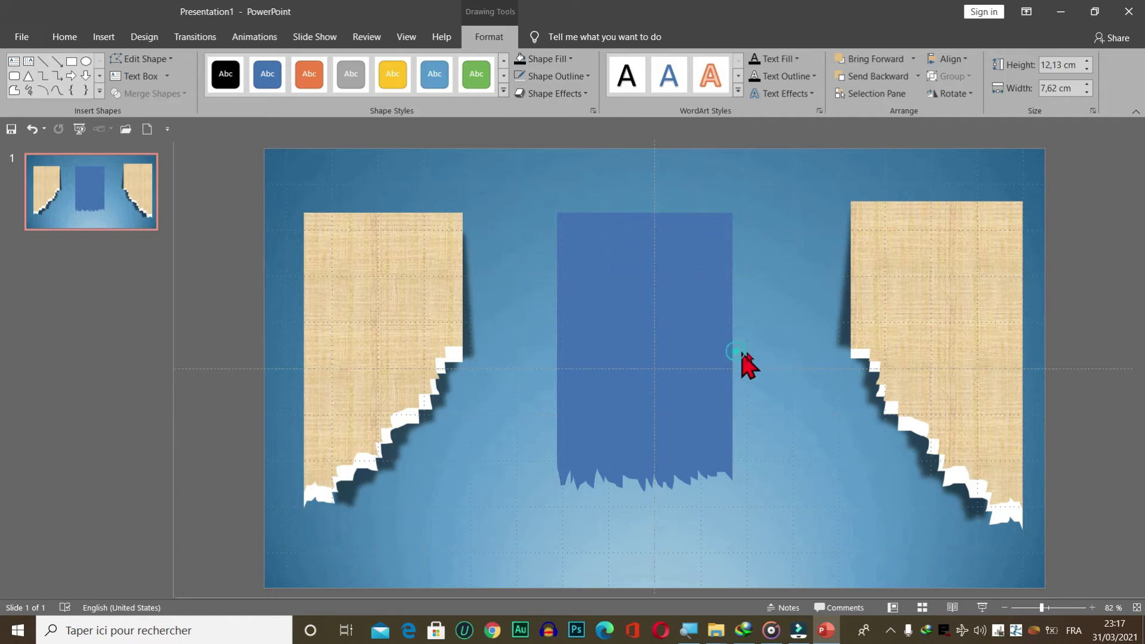
left_click(742, 361)
left_click_drag(733, 354, 749, 354)
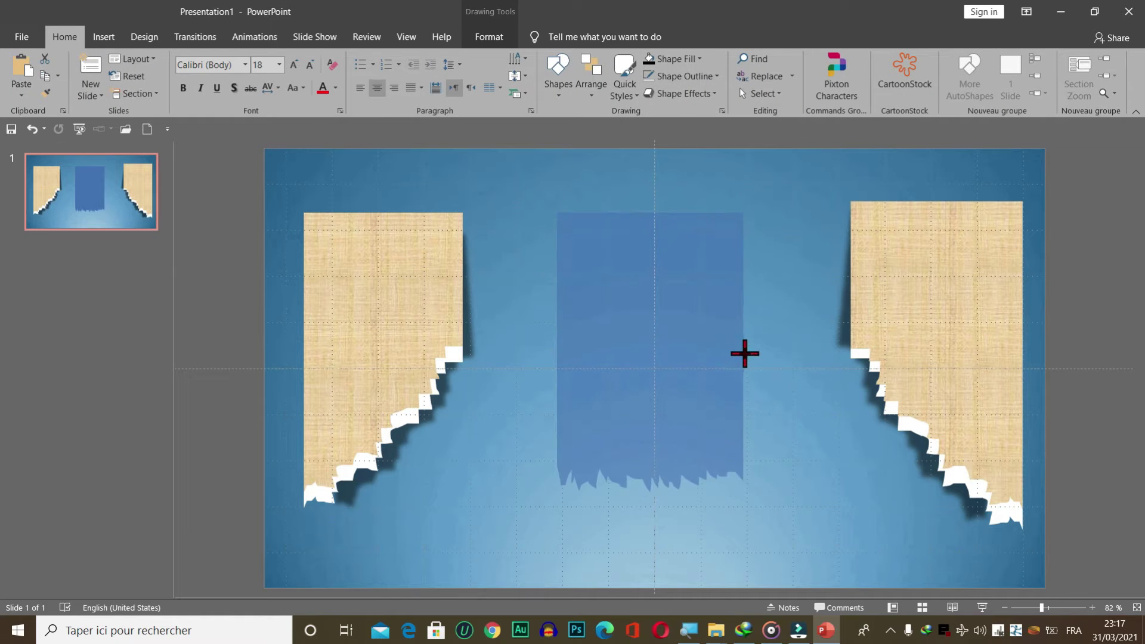
left_click(774, 327)
Step: Fill the panel with the papyrus texture through Format Shape
right_click(691, 335)
left_click(744, 304)
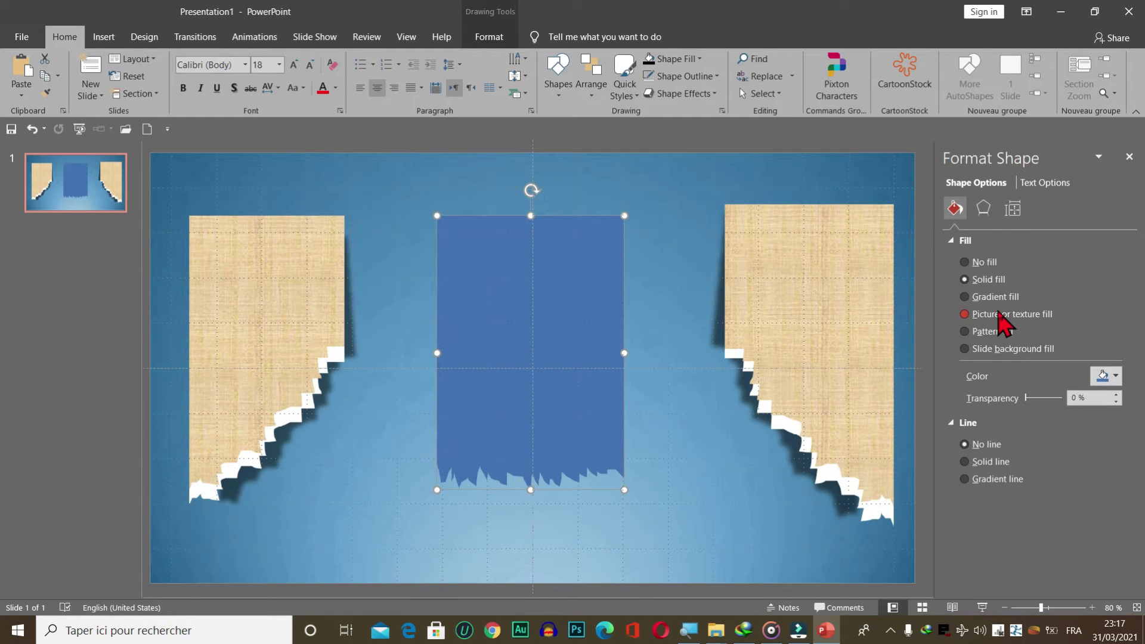
left_click(1001, 317)
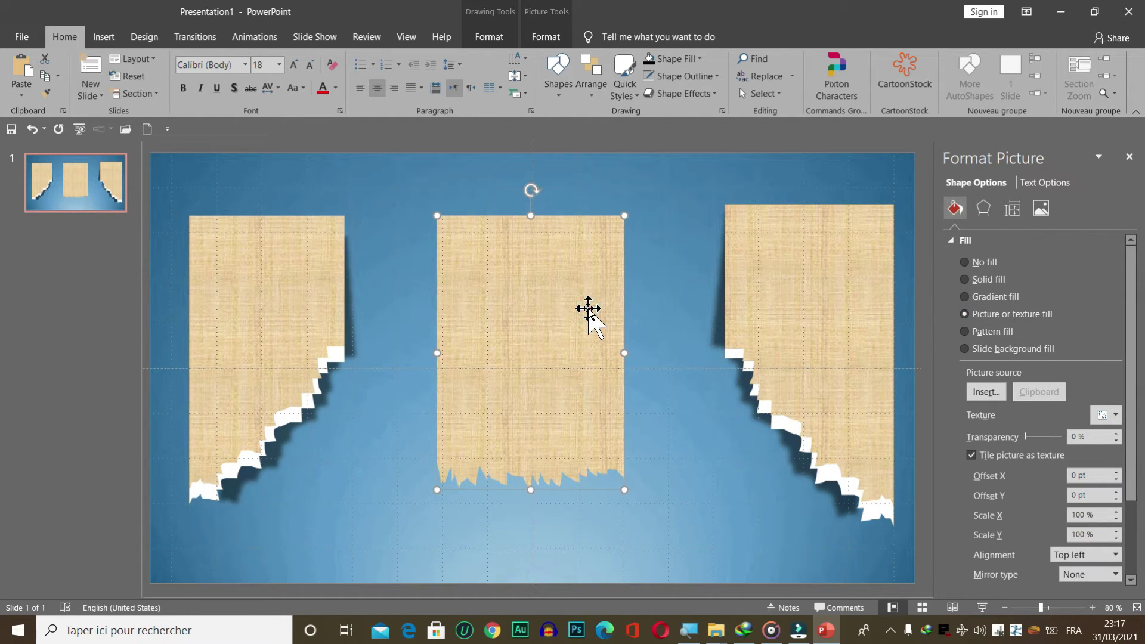
left_click(489, 36)
Step: Remove the outline from the centre parchment piece
left_click(544, 77)
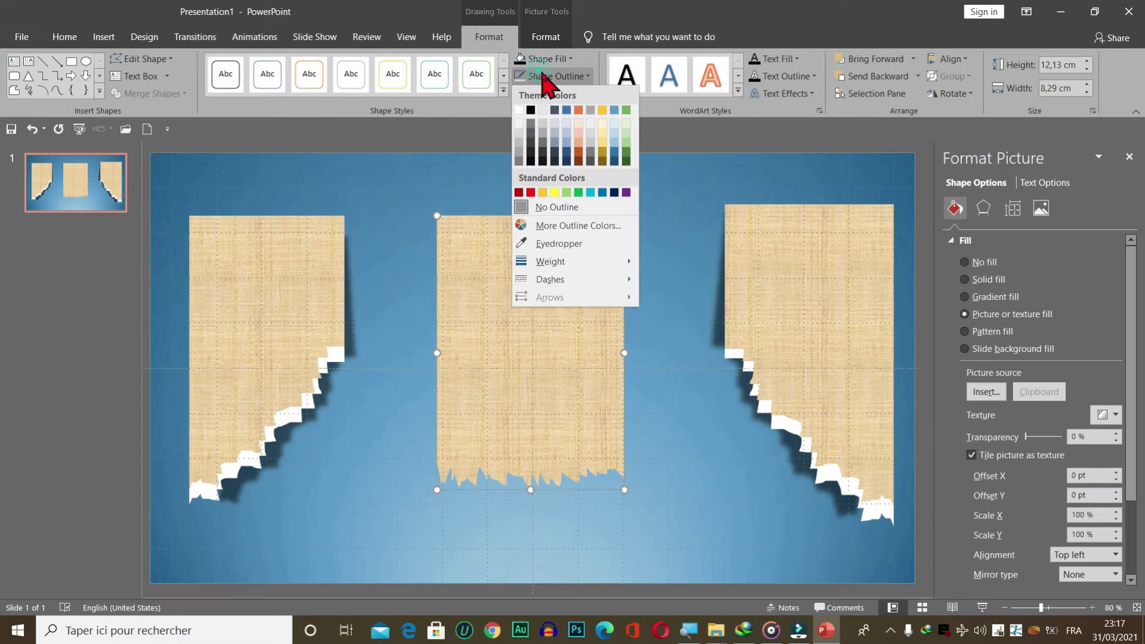
left_click(555, 207)
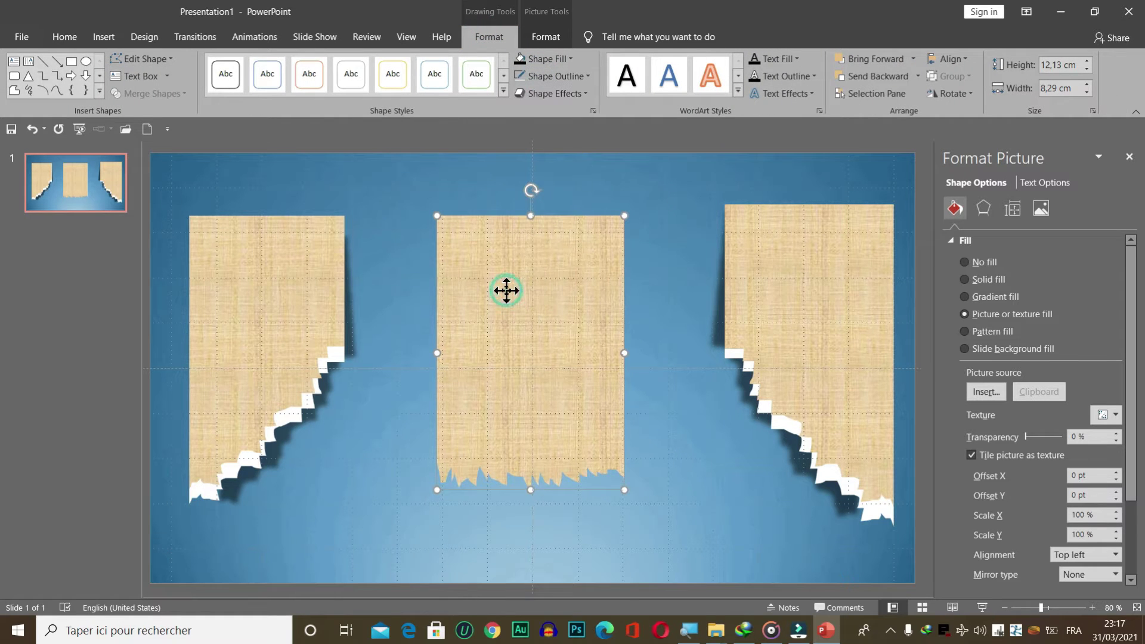
right_click(506, 290)
left_click(709, 322)
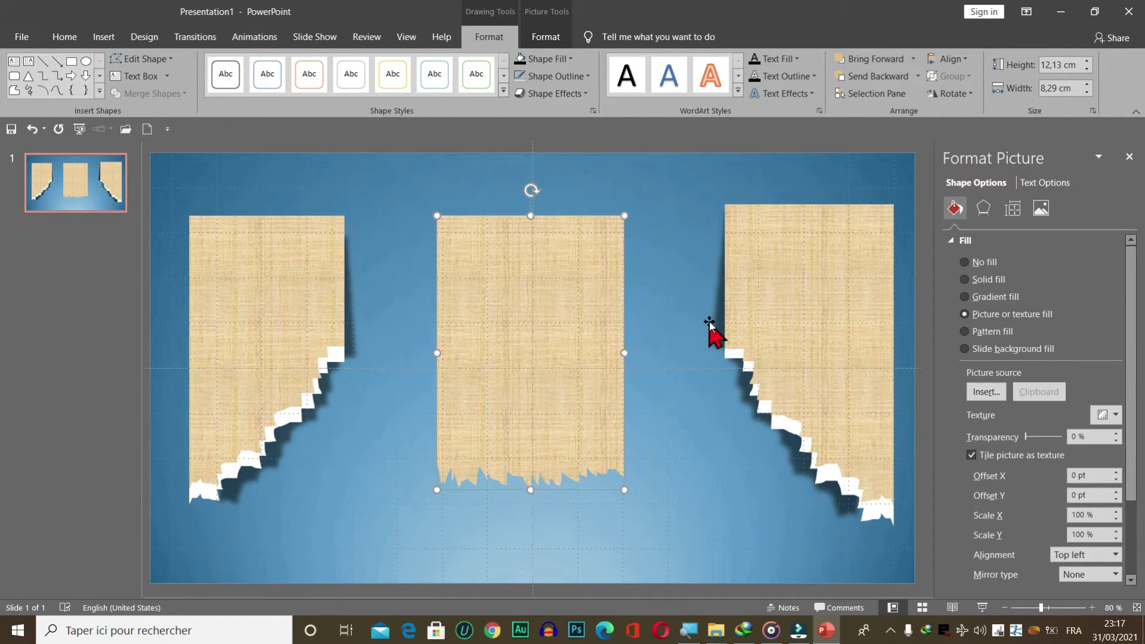
Step: Duplicate the centre piece in place, stretch the copy further down, and fill it white
key("ctrl+d")
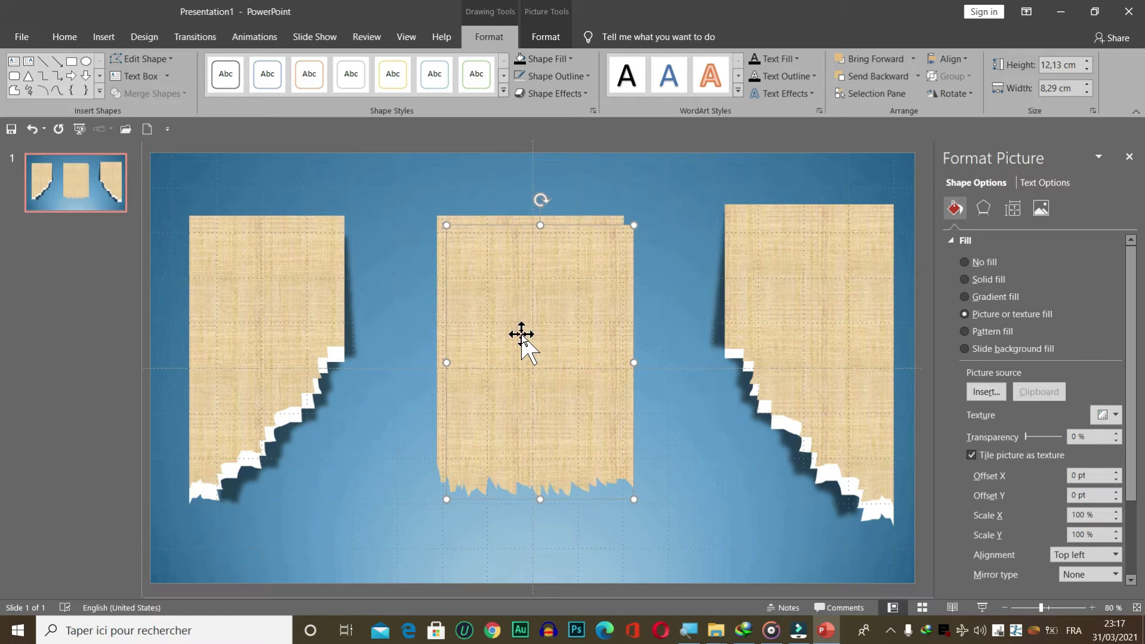
left_click_drag(516, 333, 513, 331)
left_click(508, 332)
left_click_drag(533, 497, 535, 511)
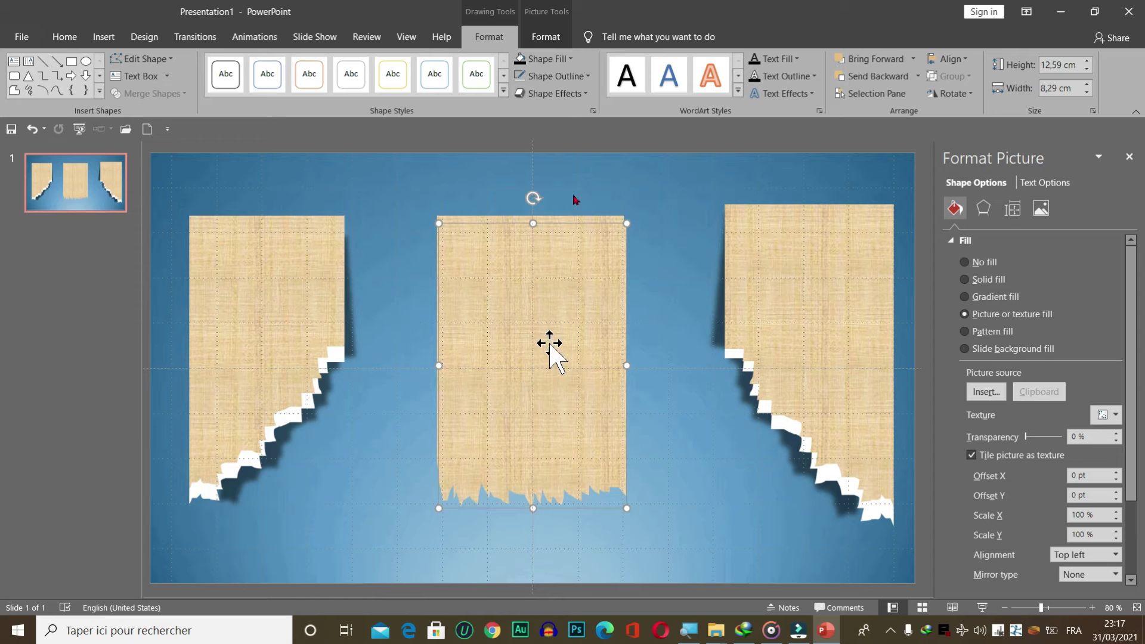
left_click(549, 57)
left_click(519, 92)
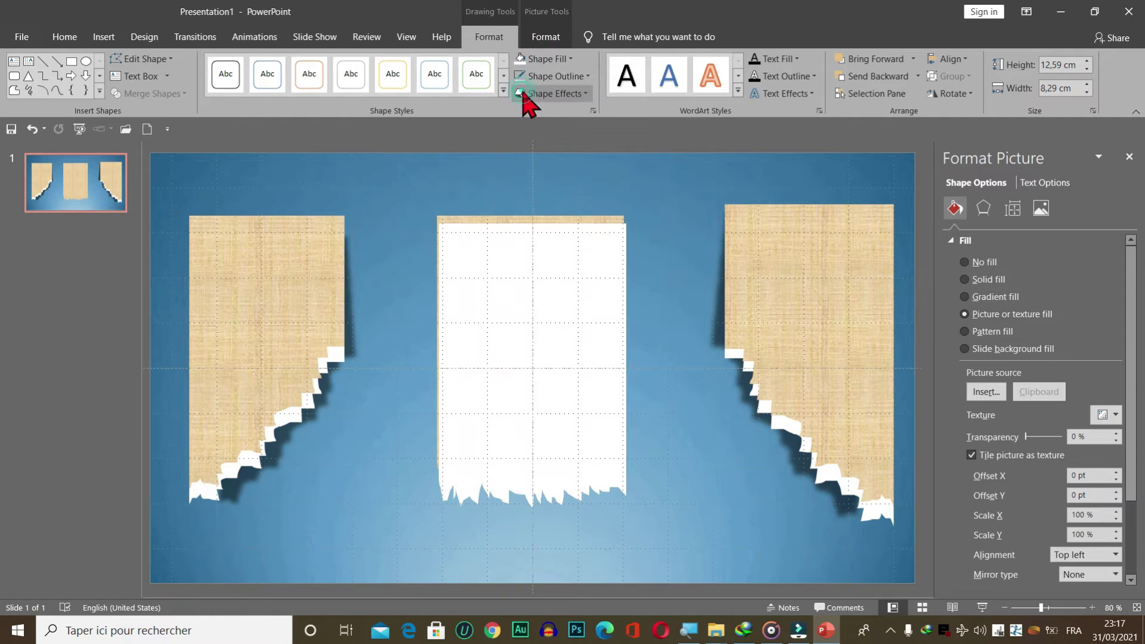
Step: Send the white copy behind the textured paper and widen the paper to 8,38 cm
right_click(525, 269)
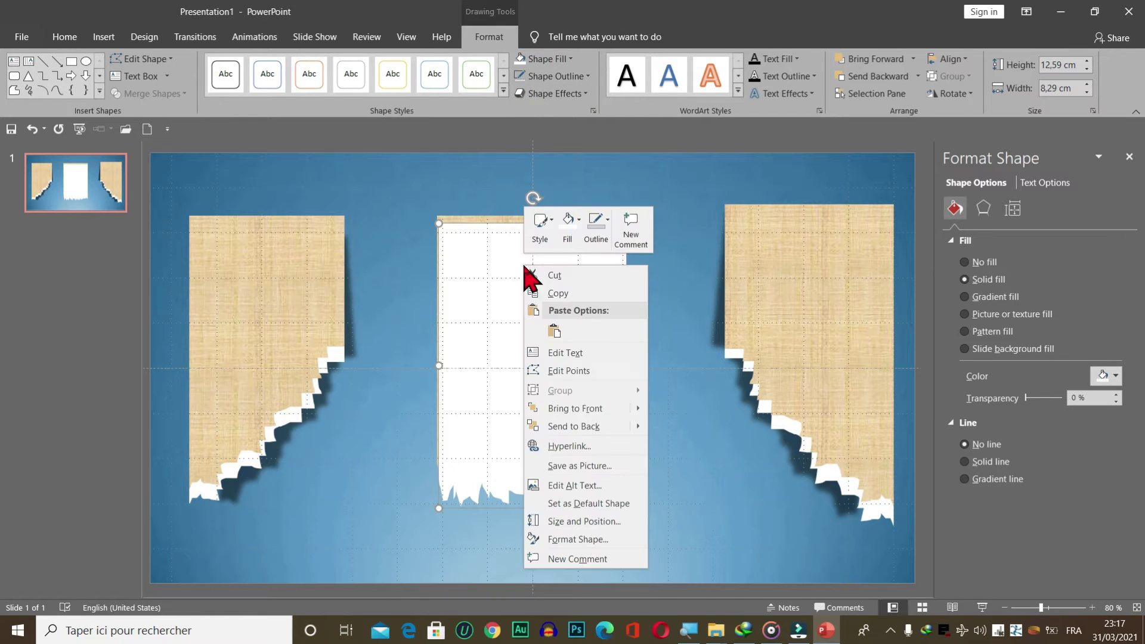
left_click(580, 426)
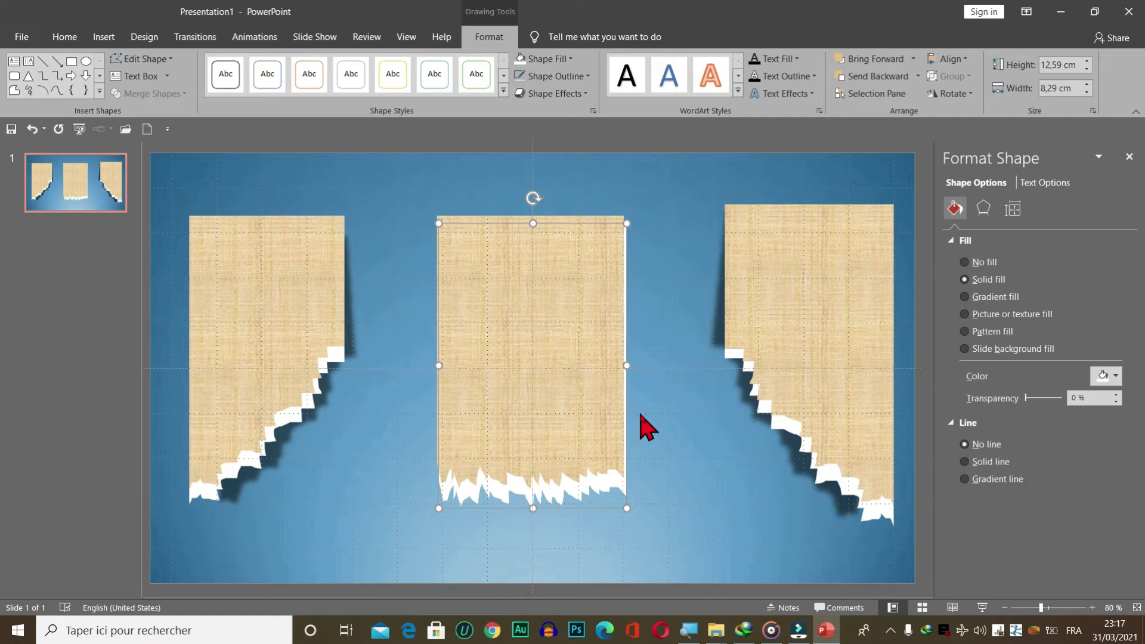
left_click(605, 400)
left_click_drag(625, 353, 627, 354)
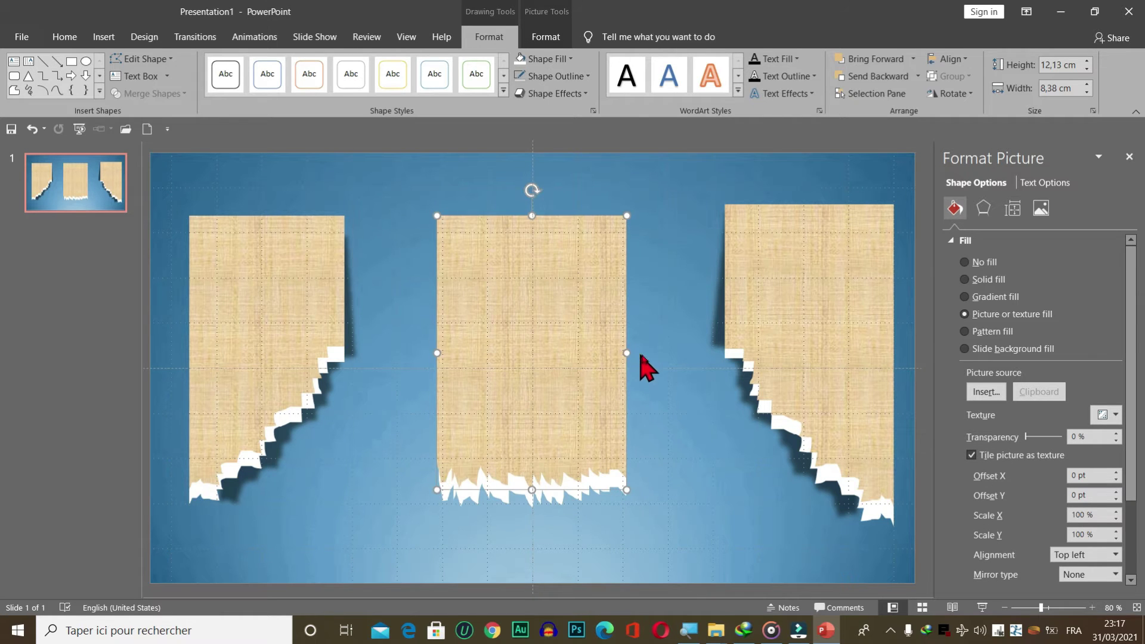
Step: Duplicate the middle torn shape, tilt the copy slightly, and narrow it from the left
left_click(649, 366)
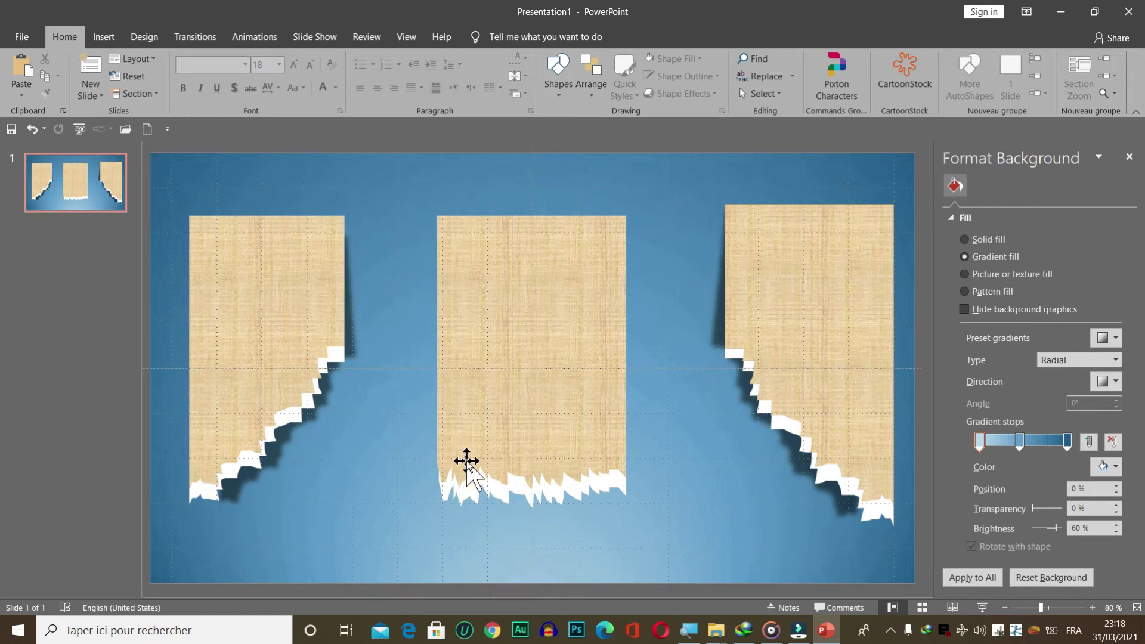
left_click(472, 497)
mouse_move(477, 507)
left_mouse_down()
mouse_move(478, 459)
mouse_move(491, 458)
mouse_move(489, 475)
left_mouse_up()
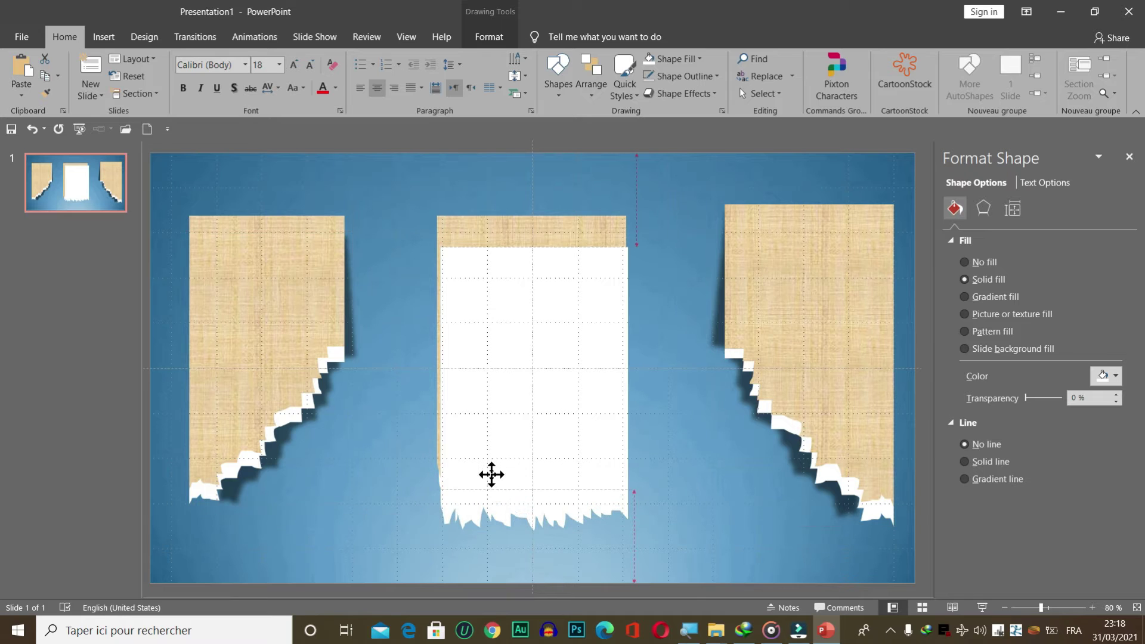
left_click_drag(538, 223, 528, 226)
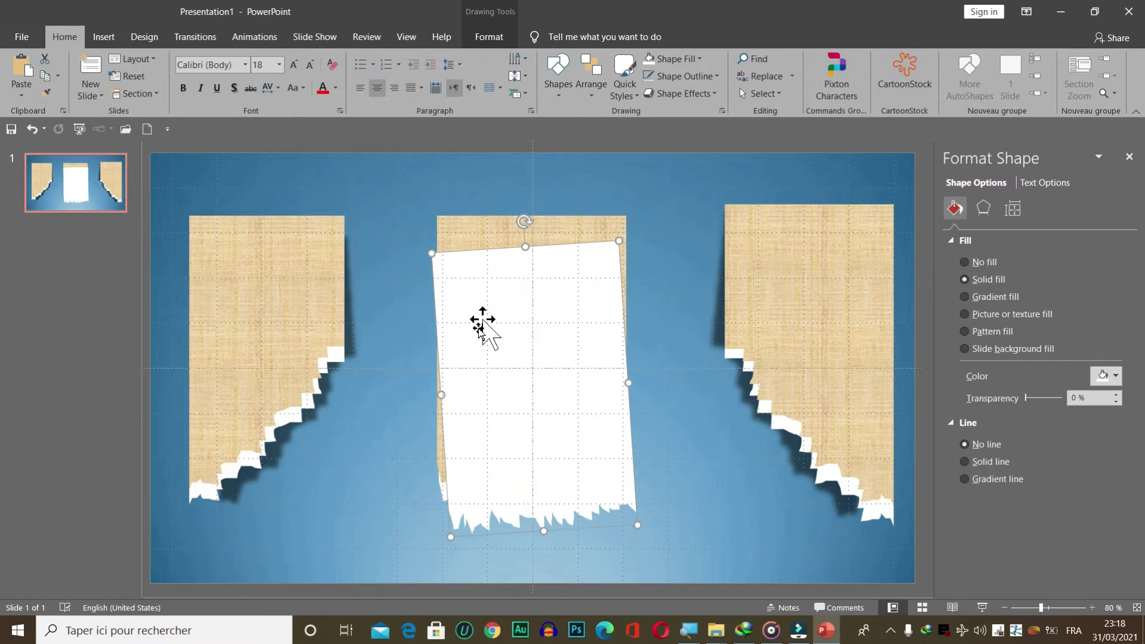
left_click_drag(443, 397, 452, 396)
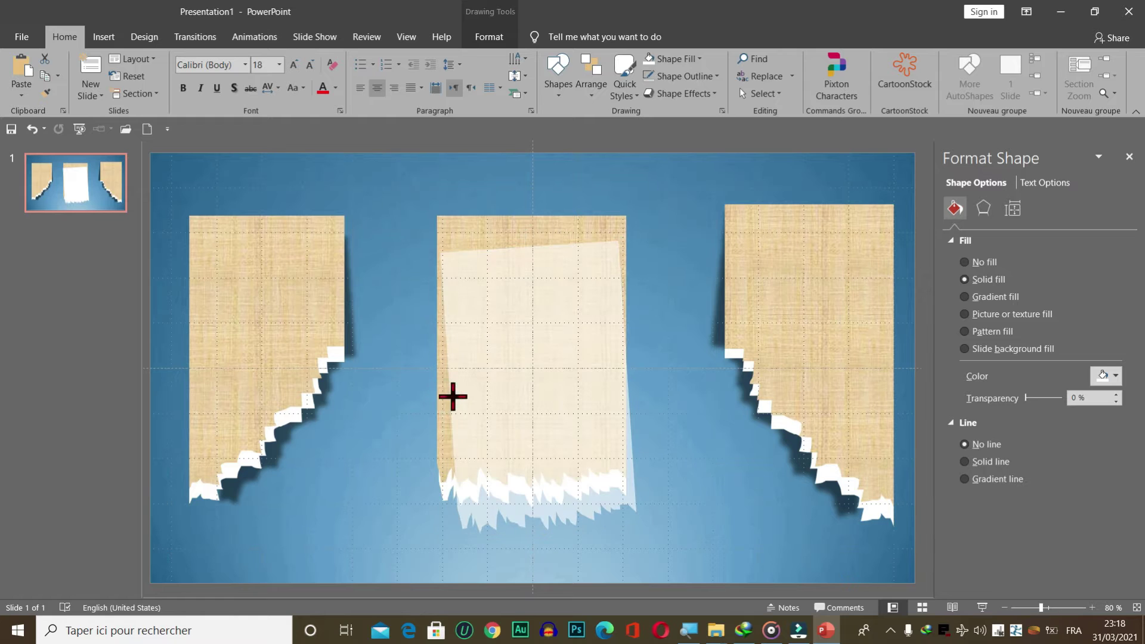
left_click_drag(529, 222, 524, 225)
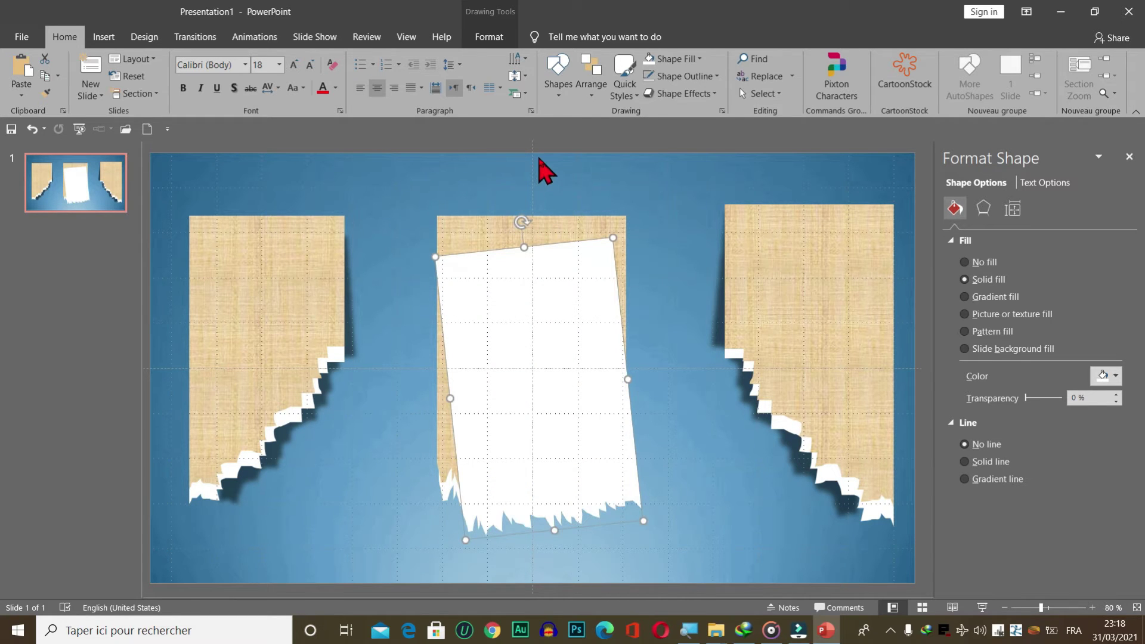
Step: Fill the tilted copy black with 30% transparency and 7 pt soft edges
left_click(491, 36)
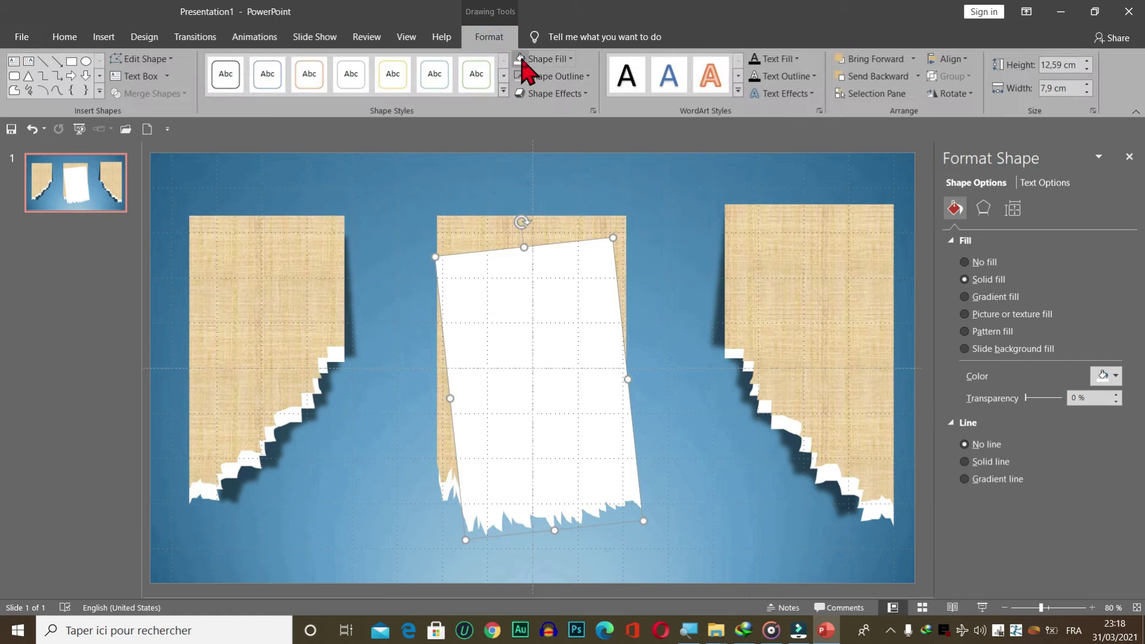
left_click(540, 59)
left_click(531, 93)
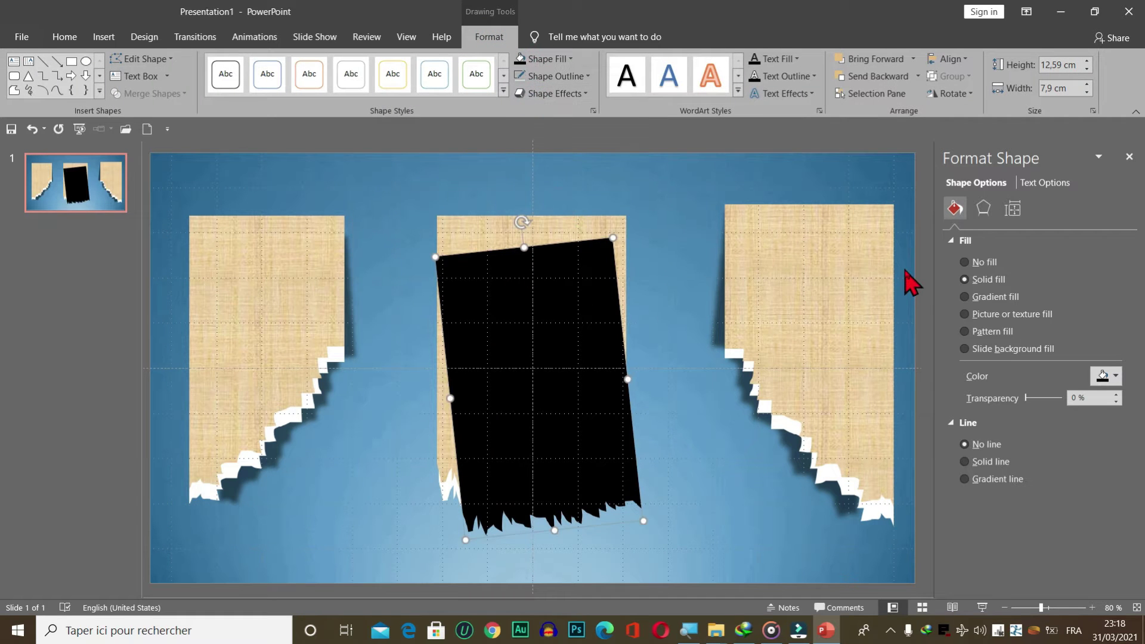
left_click_drag(1027, 398, 1041, 398)
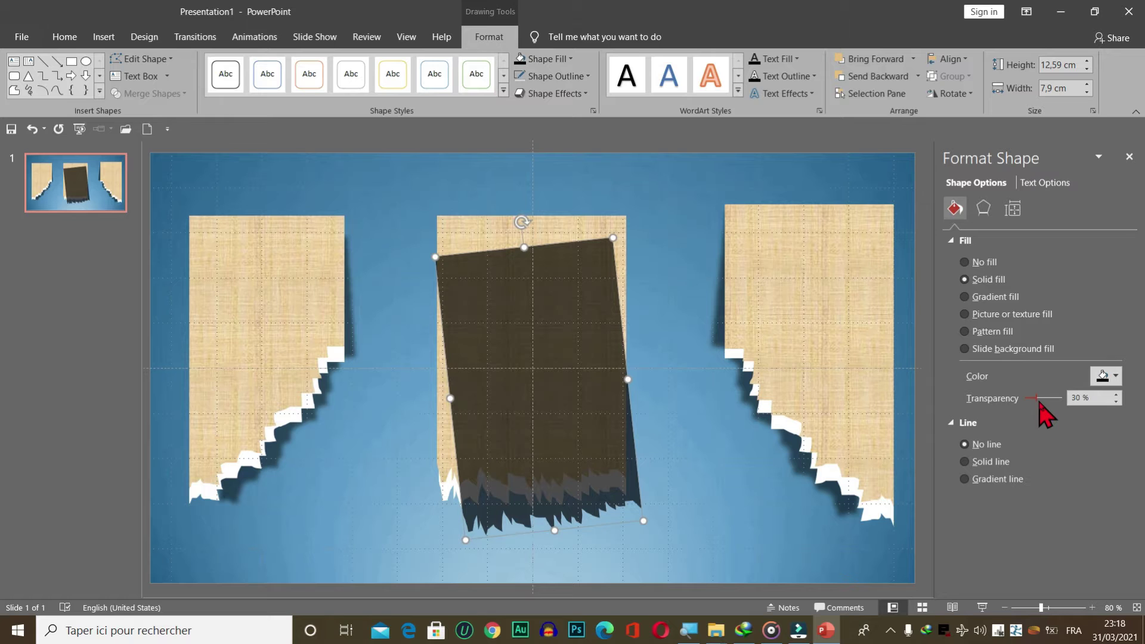
left_click(983, 208)
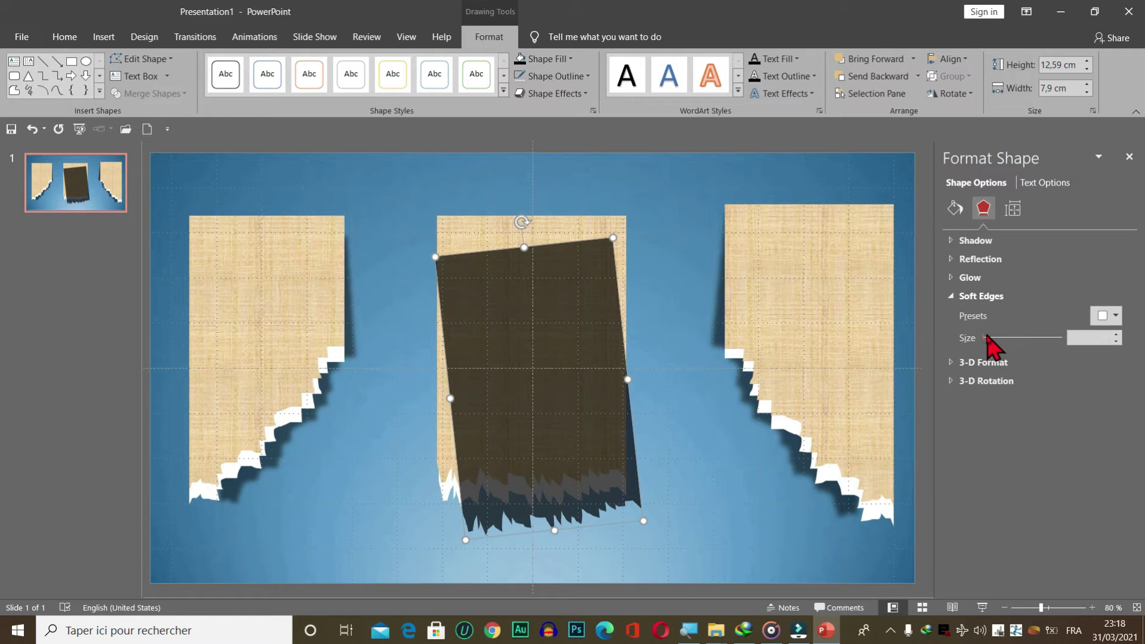
left_click_drag(985, 338, 992, 338)
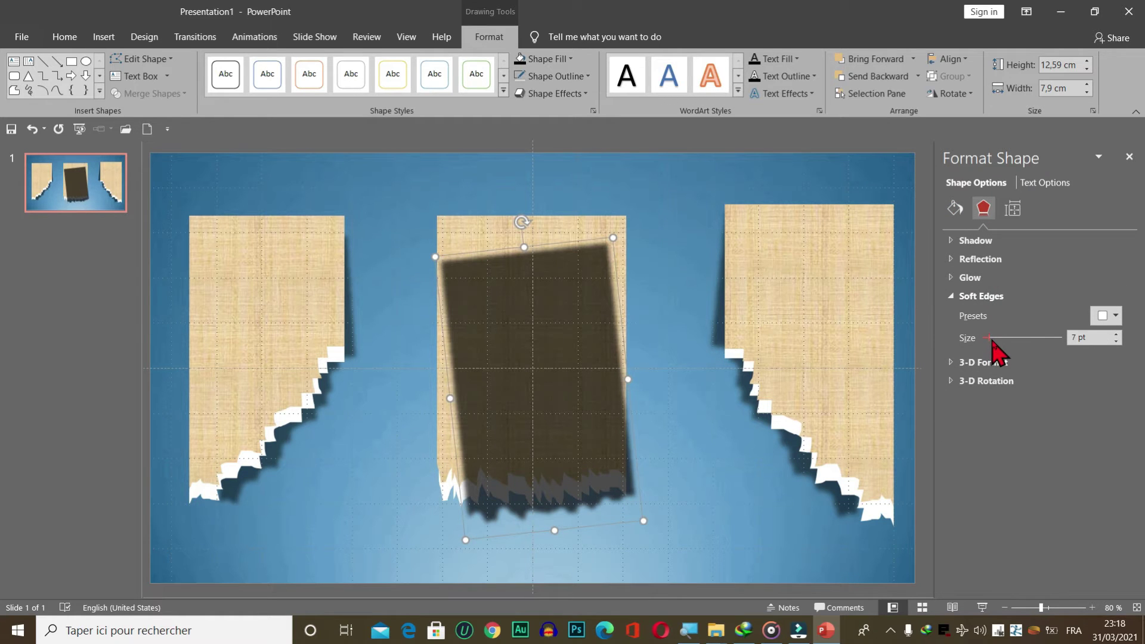
right_click(581, 413)
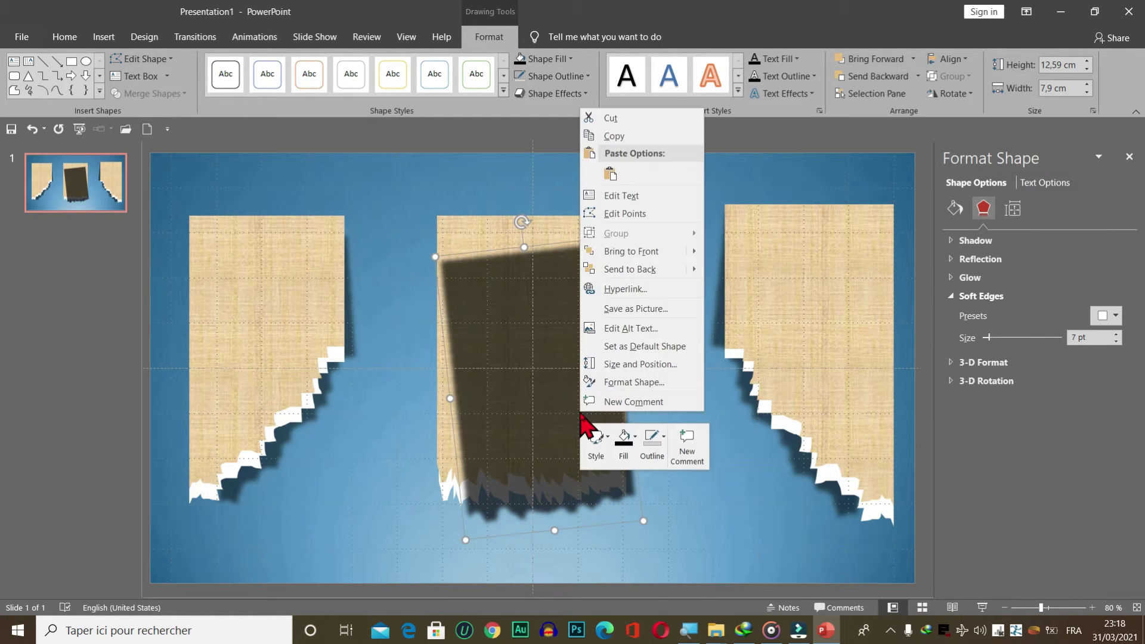
Step: Send the black shadow to the back and group the middle parchment, white backing and shadow
left_click(652, 276)
left_click(655, 306)
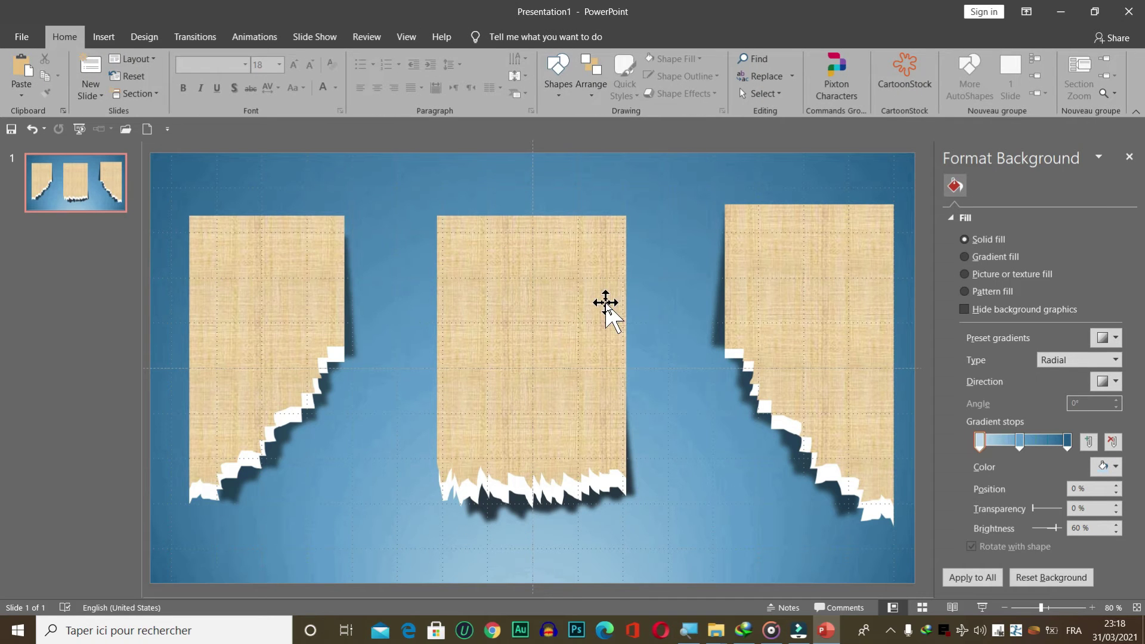
left_click_drag(433, 252, 393, 192)
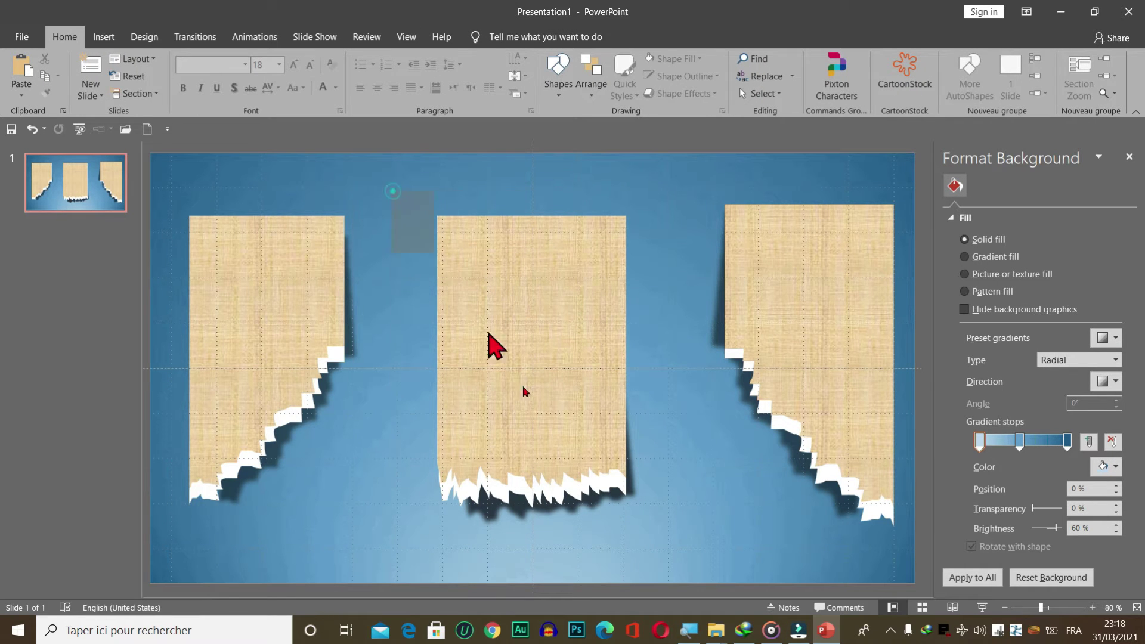
left_click_drag(523, 390, 686, 584)
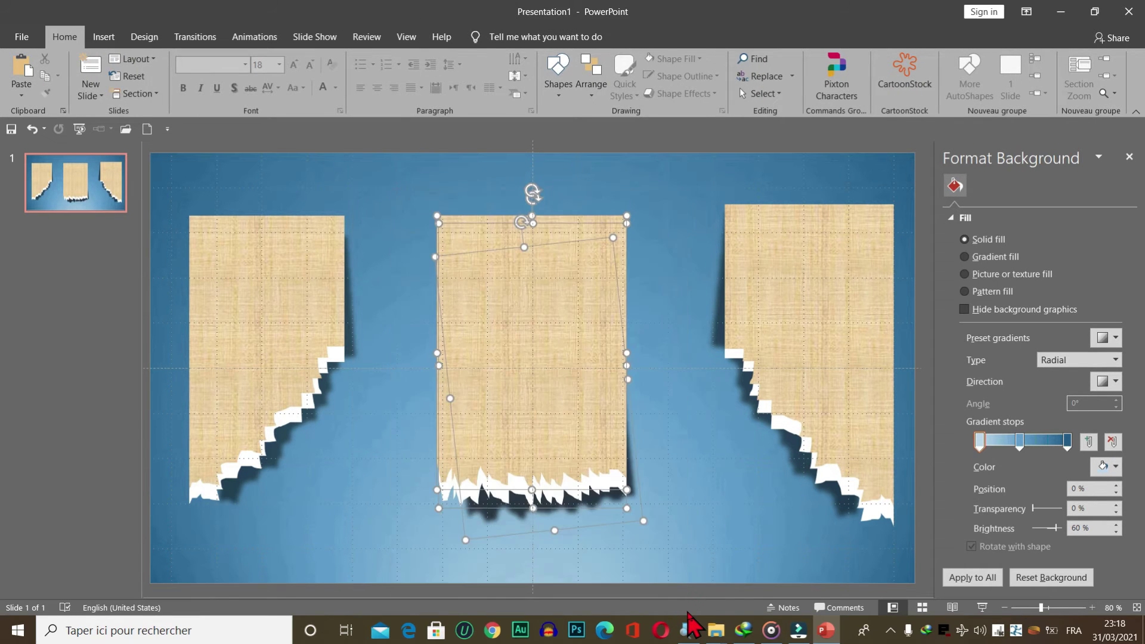
right_click(524, 326)
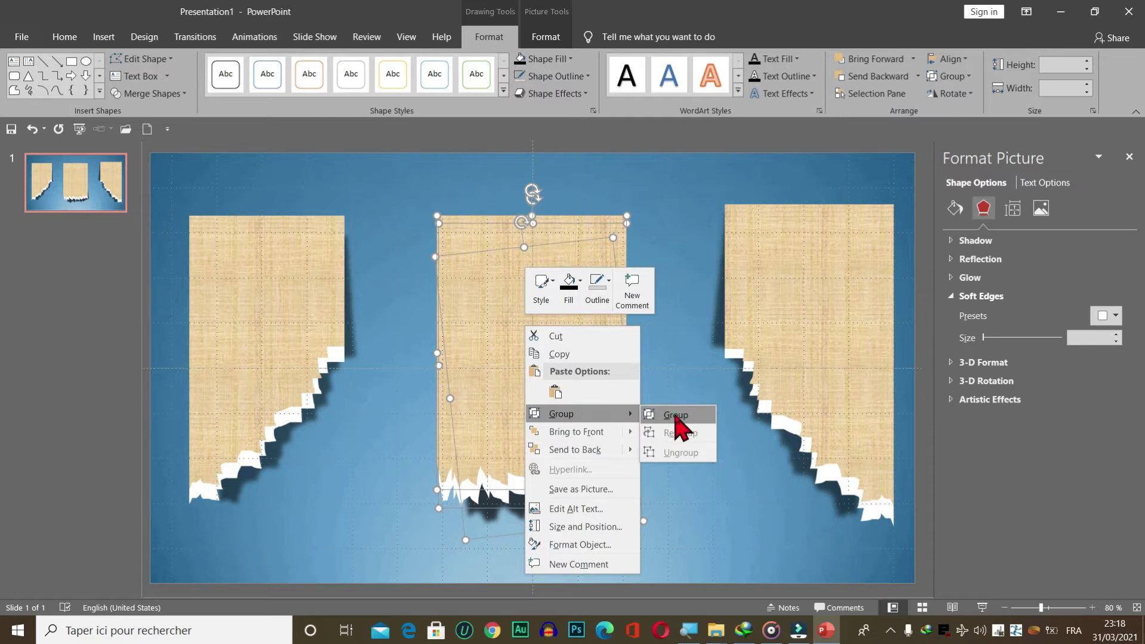
left_click(676, 417)
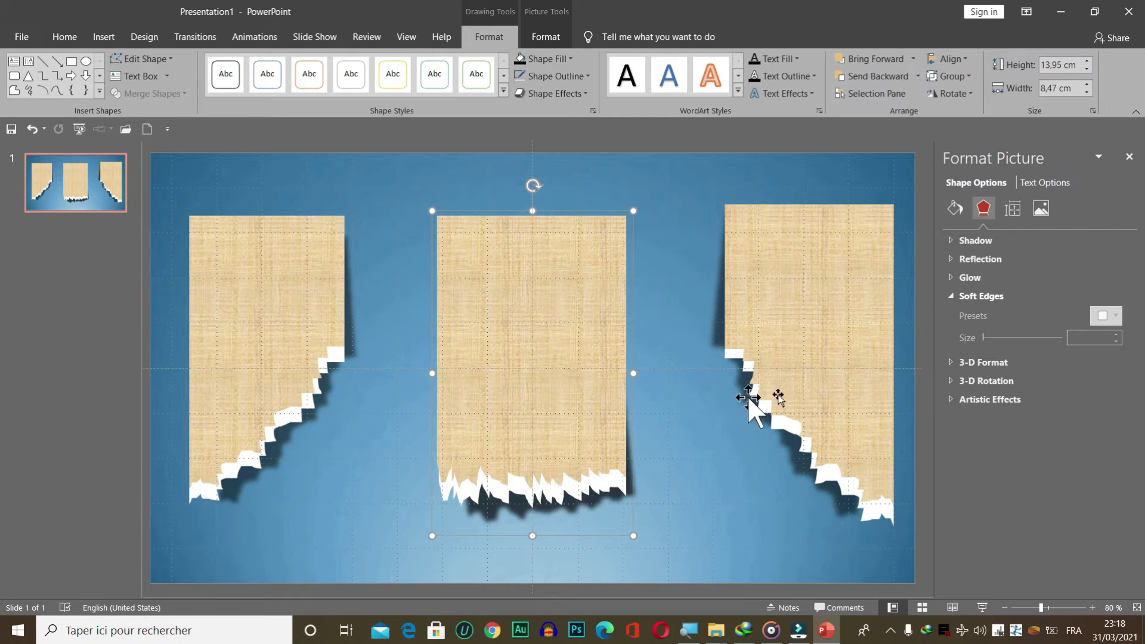
Step: Turn off slide gridlines and close the formatting pane
left_click(417, 42)
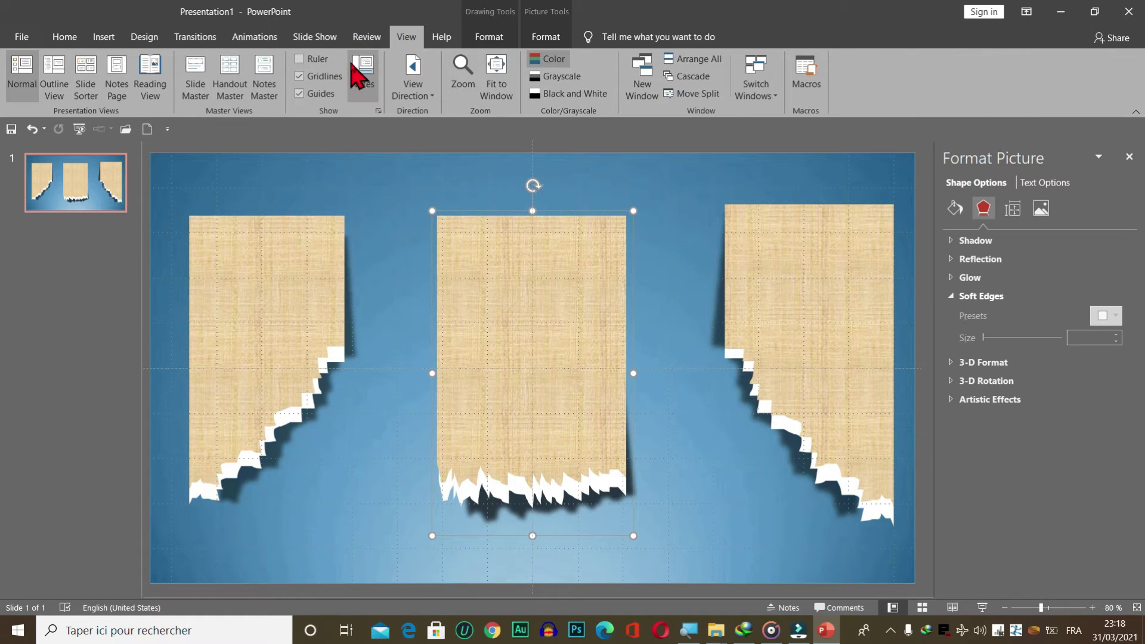
left_click(323, 81)
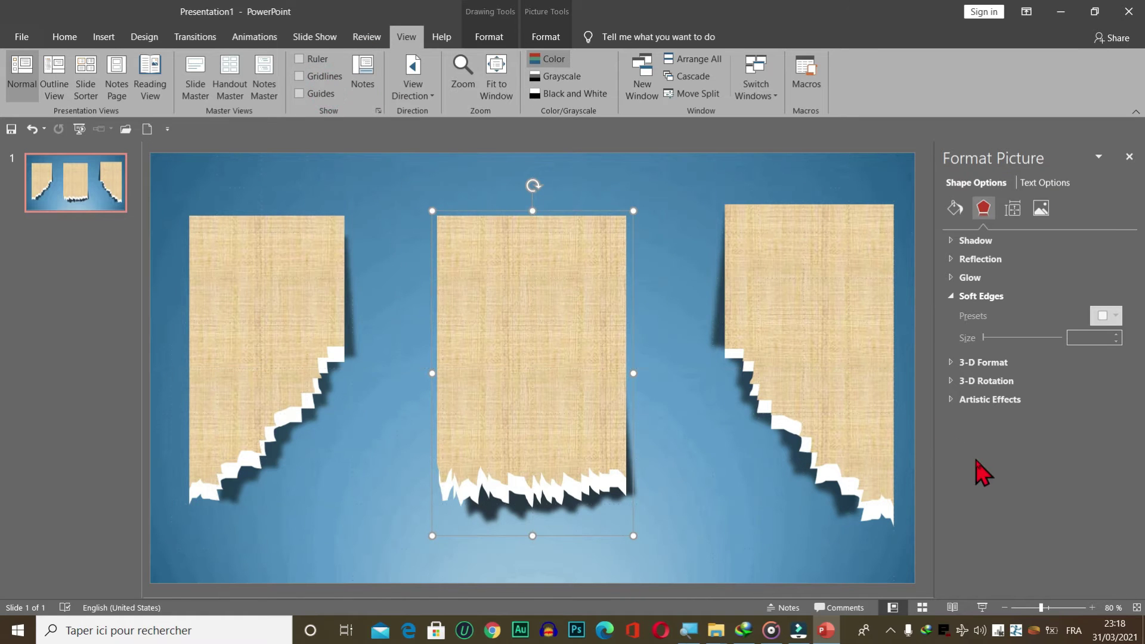
left_click(1129, 157)
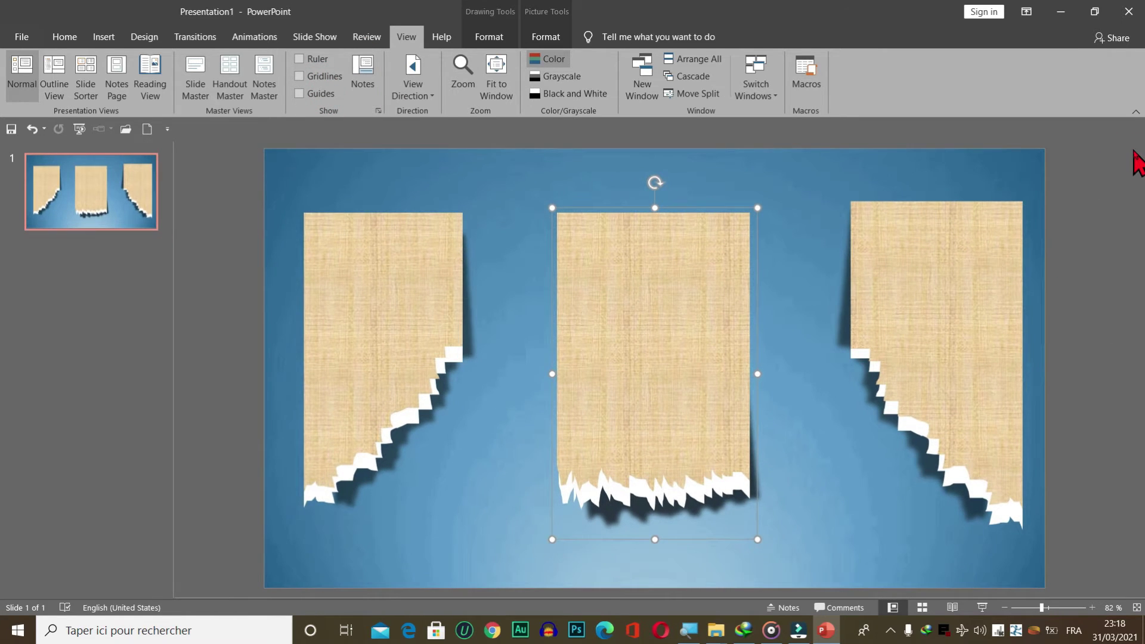
Step: Draw a rounded square over the top of the left parchment piece
left_click(1085, 212)
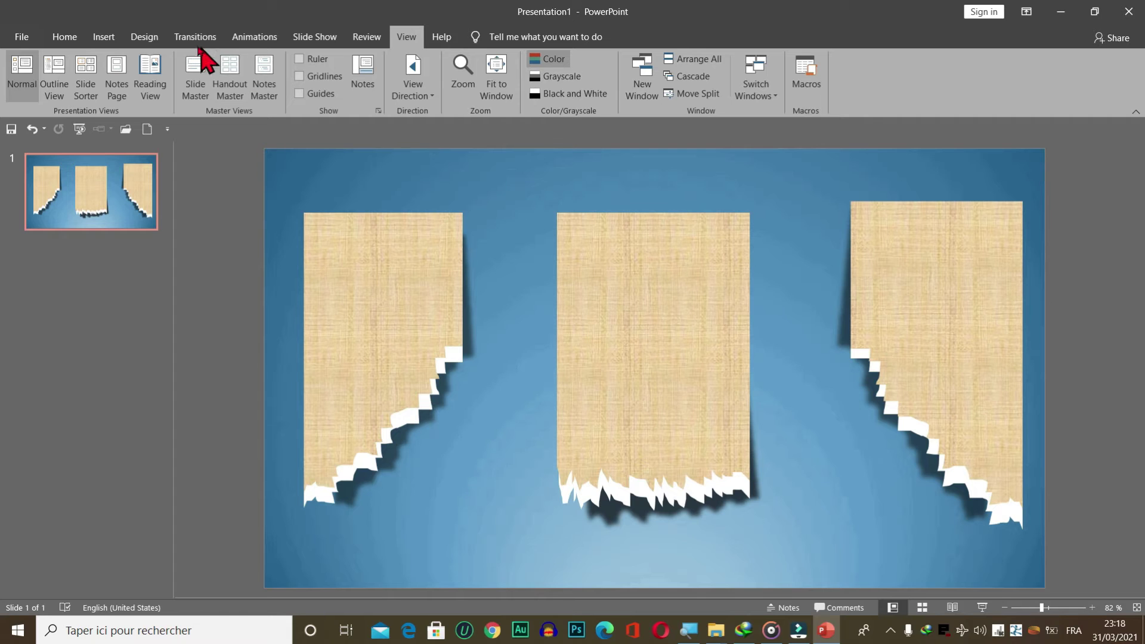
left_click(104, 37)
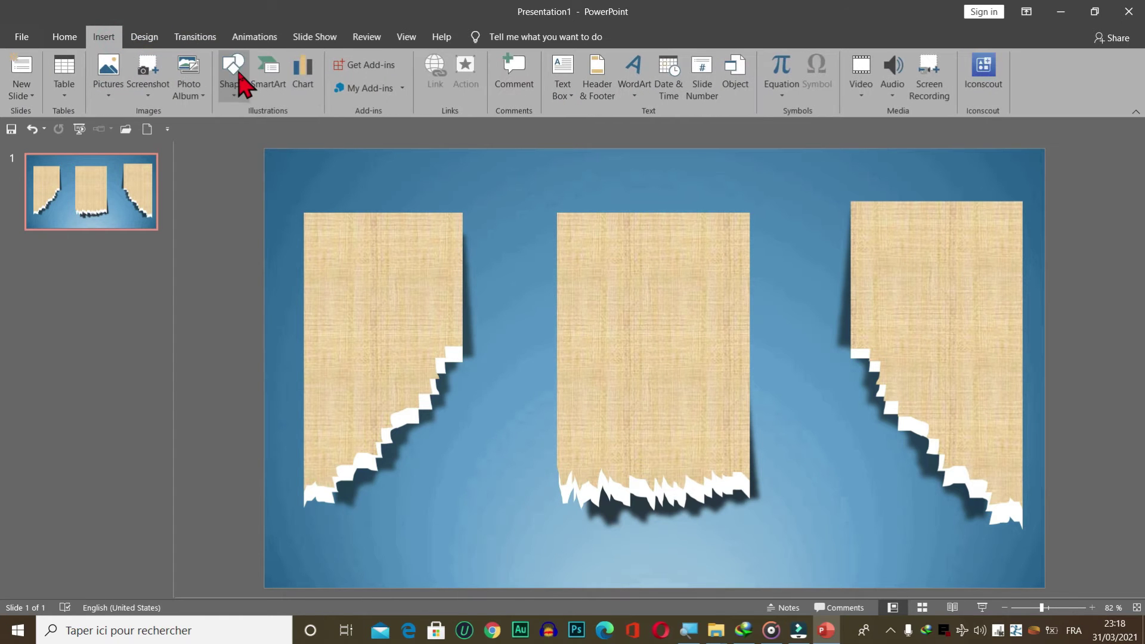
left_click(236, 74)
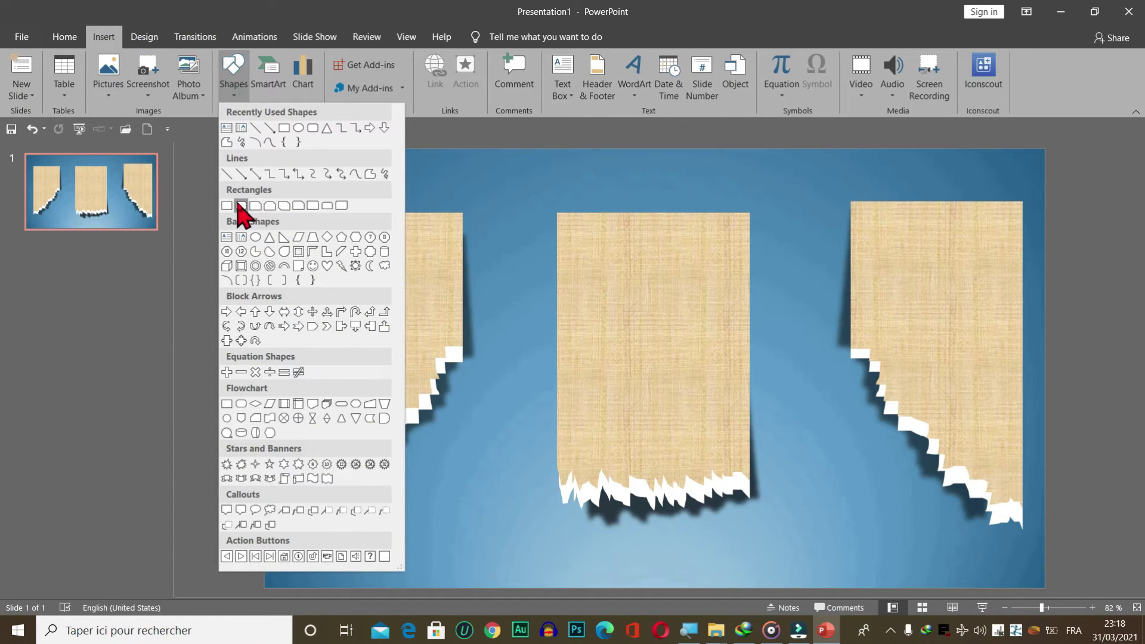
left_click(327, 206)
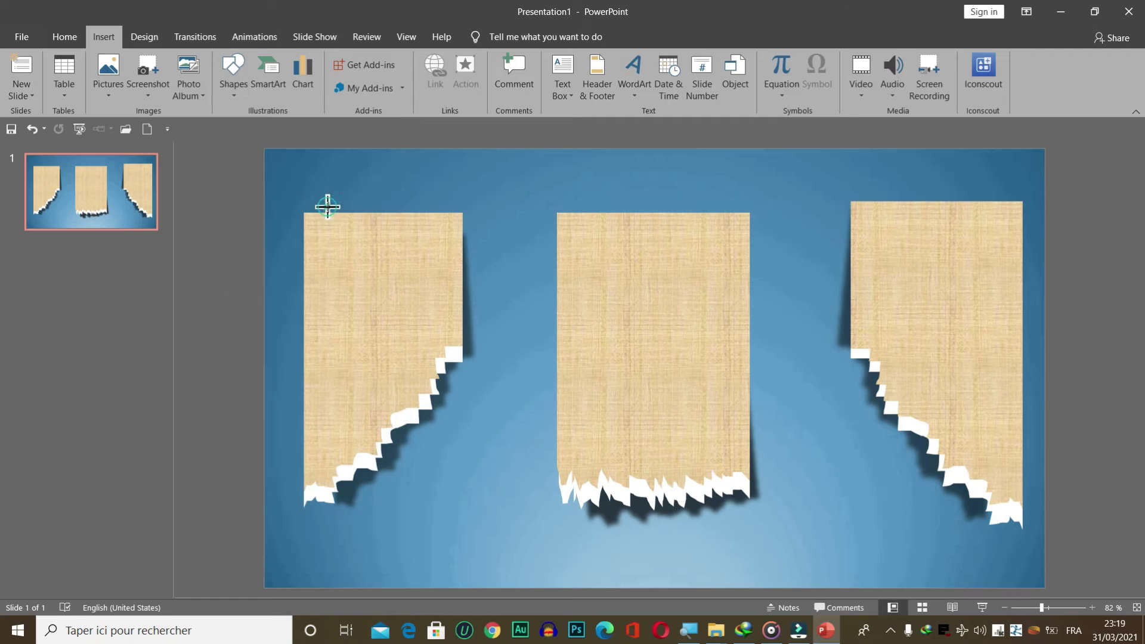
left_click_drag(316, 194, 420, 295)
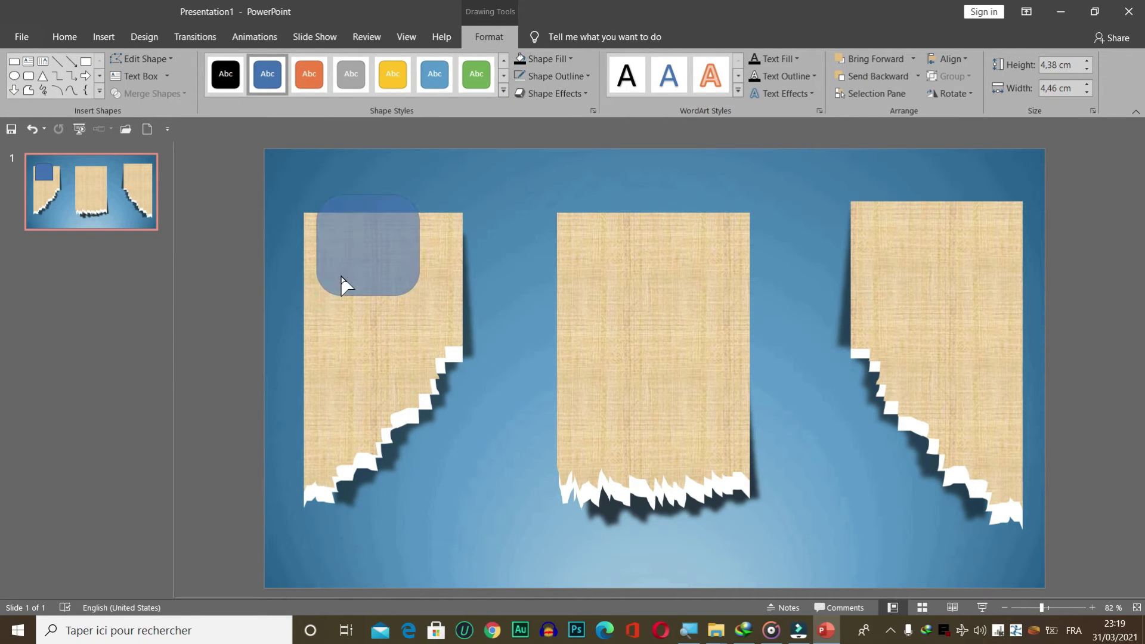
left_click_drag(350, 276, 371, 238)
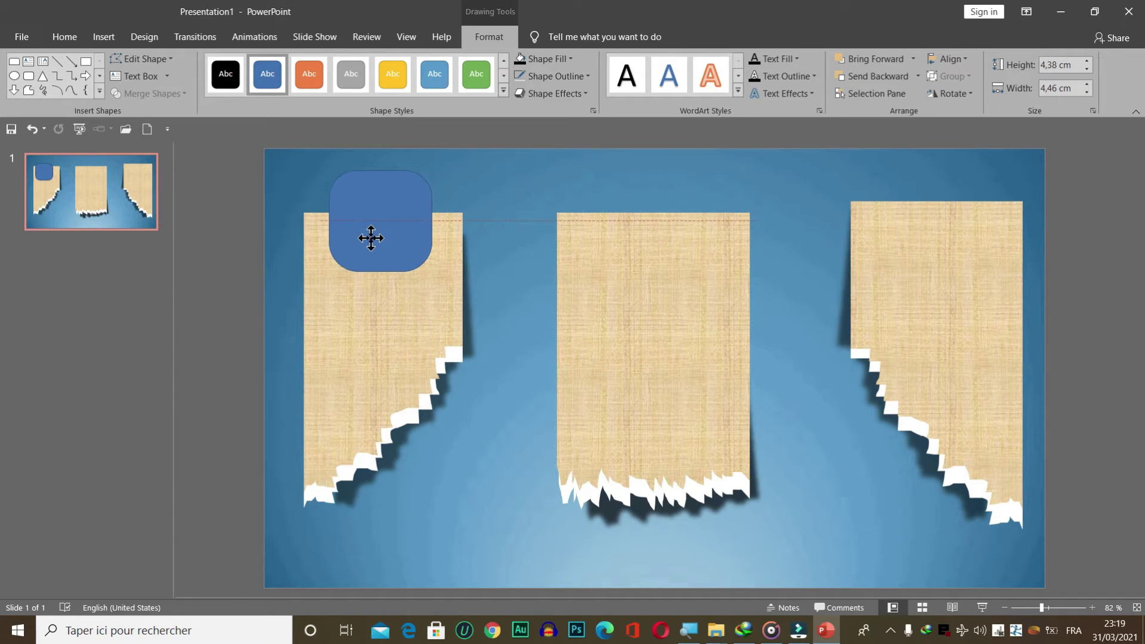
Step: Give the rounded square a yellow fill and no outline
left_click(566, 59)
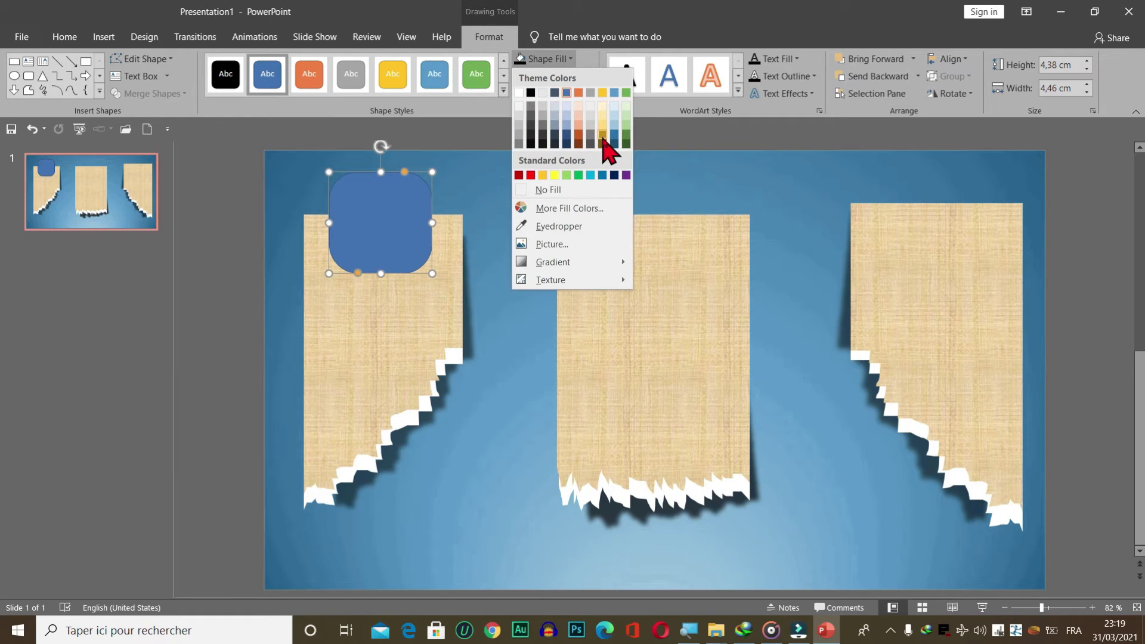
left_click(555, 175)
left_click(554, 77)
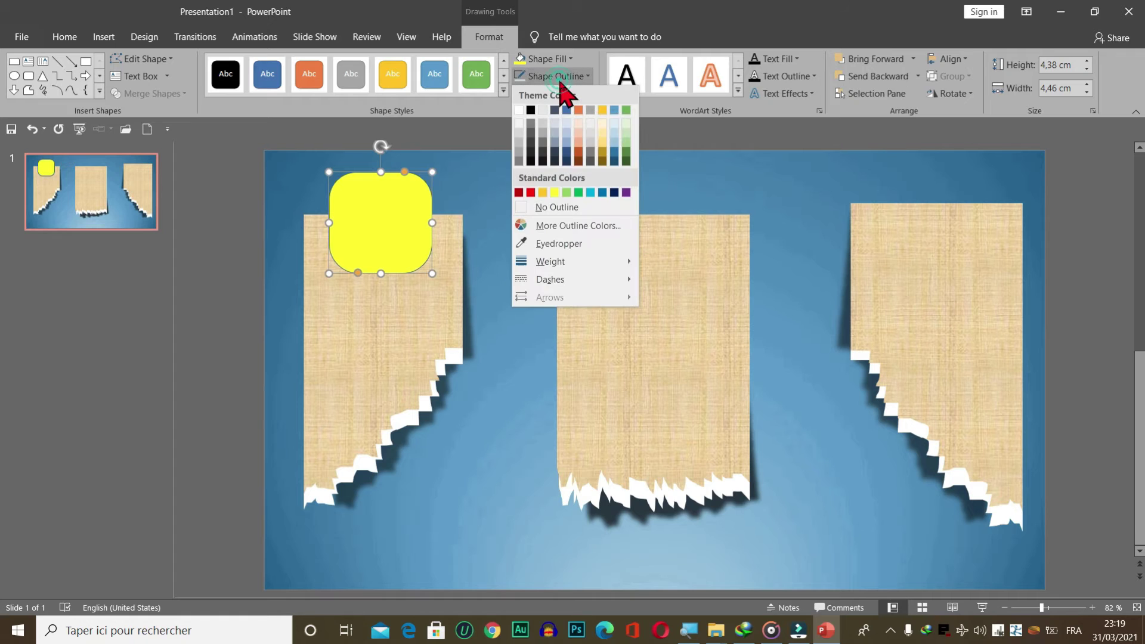
left_click(561, 208)
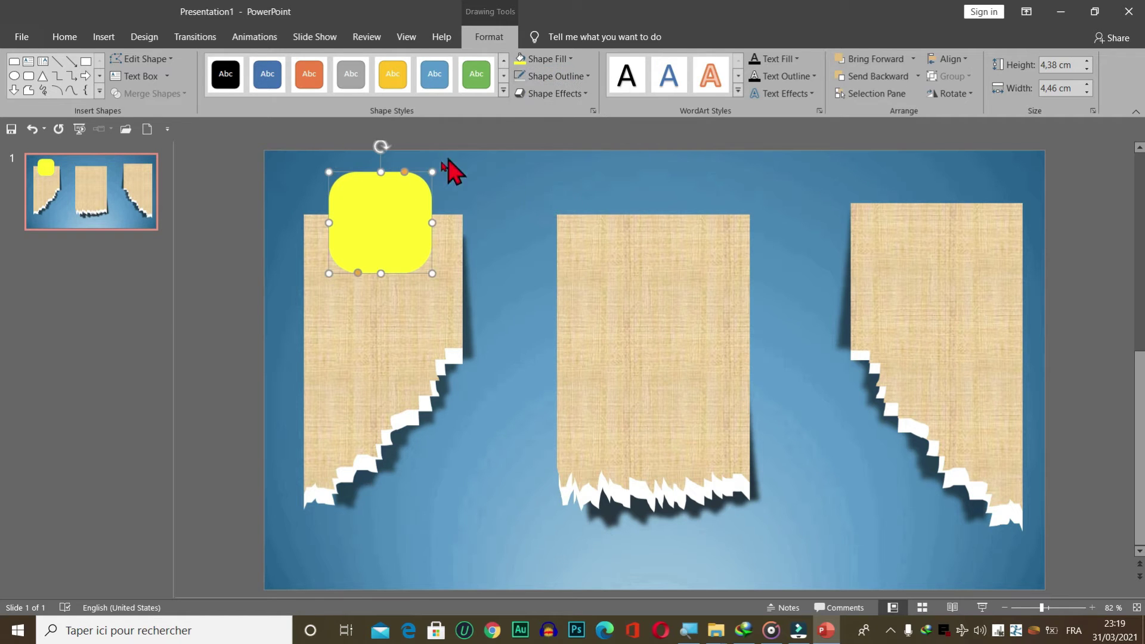
Step: Duplicate the yellow square, shrink the copy to about 3,64 × 3,38 cm, fill it green, and centre it
left_click(398, 233)
key("ctrl+d")
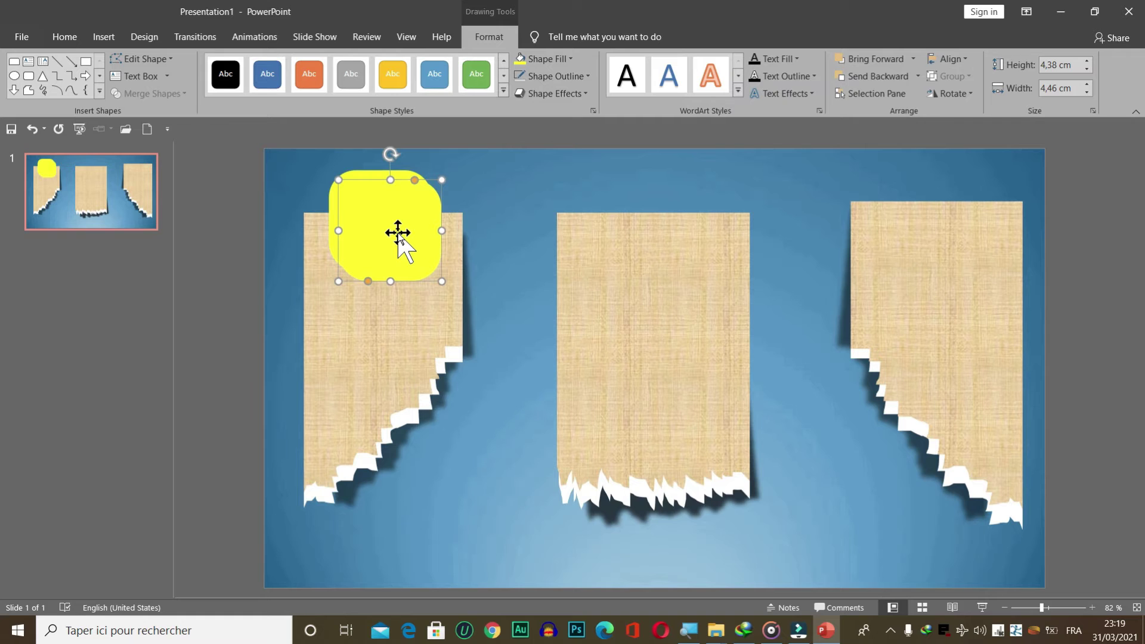
left_click_drag(337, 180, 366, 197)
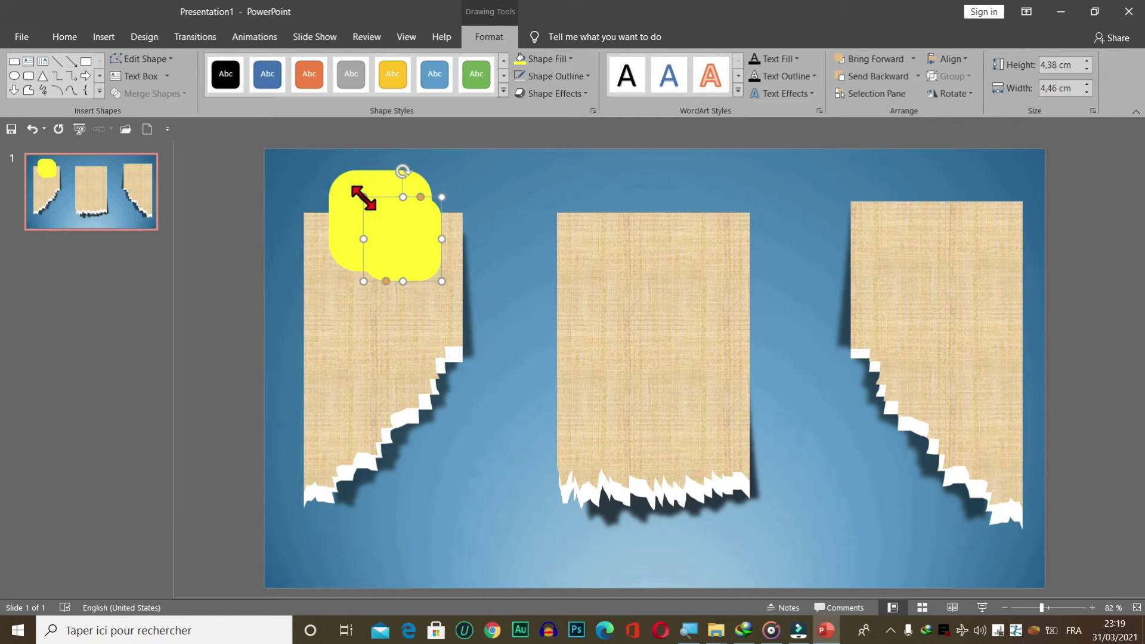
left_click_drag(389, 241, 368, 214)
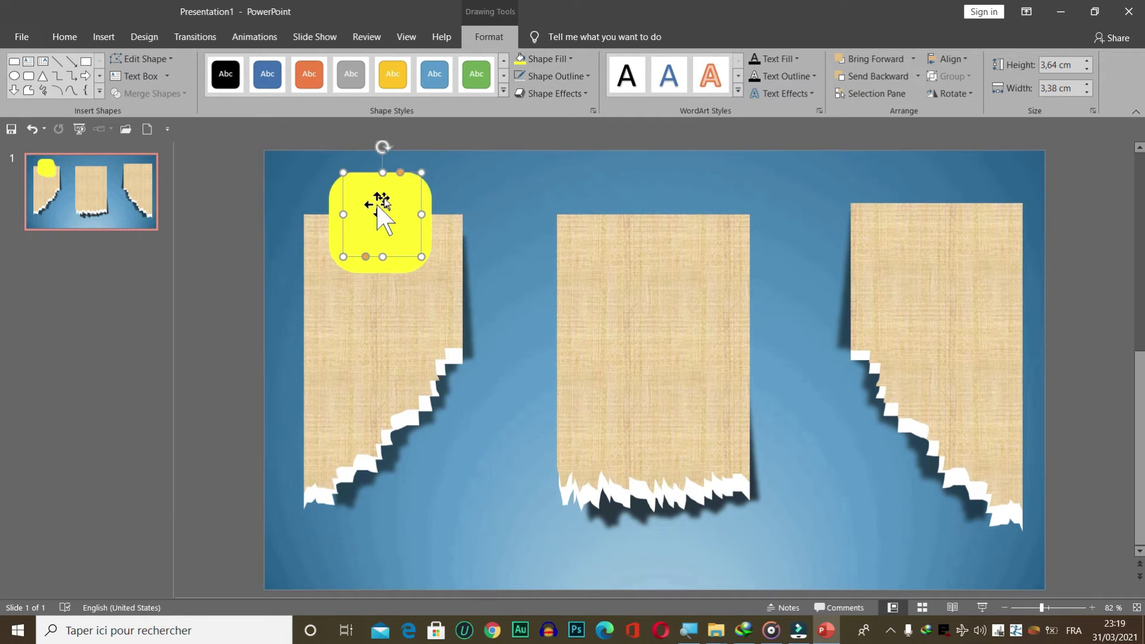
left_click(552, 58)
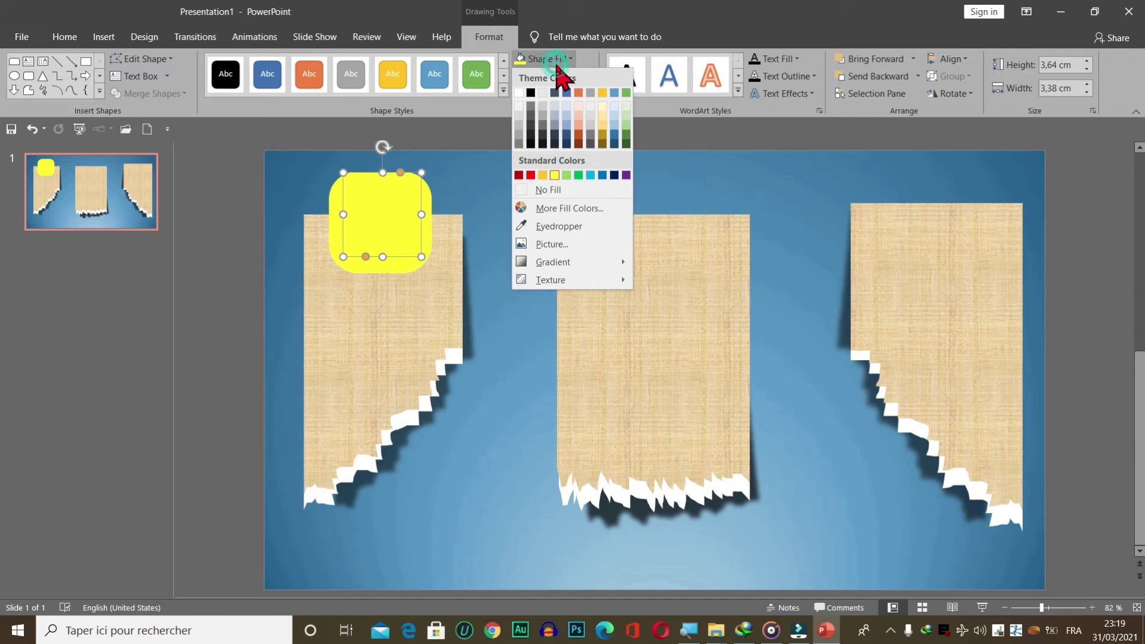
left_click(579, 174)
left_click_drag(384, 198, 386, 209)
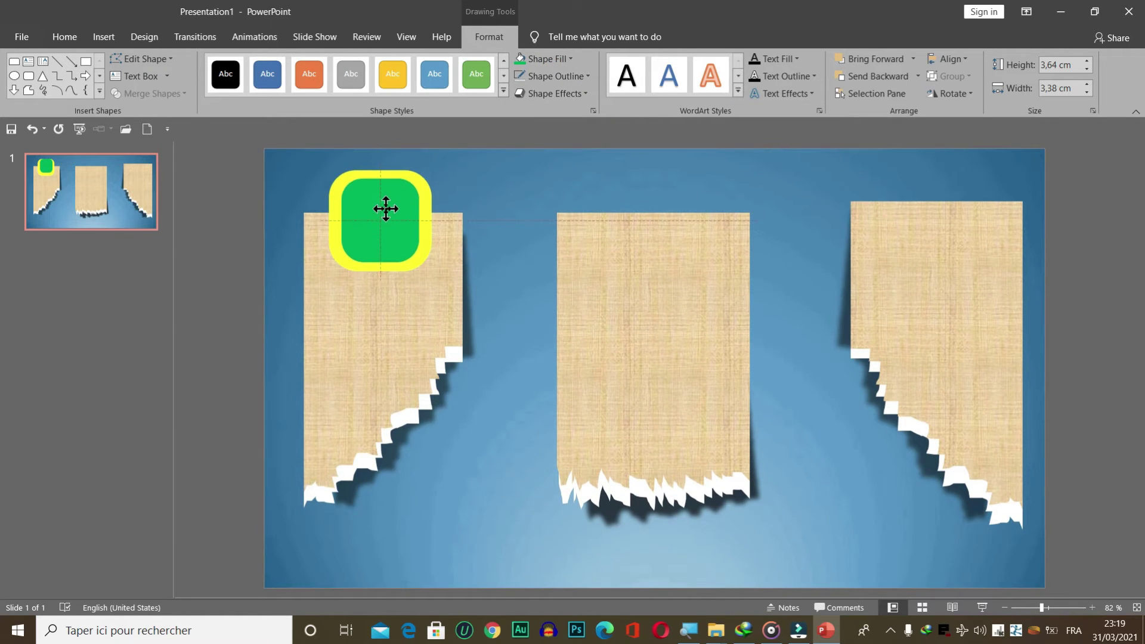
left_click(484, 194)
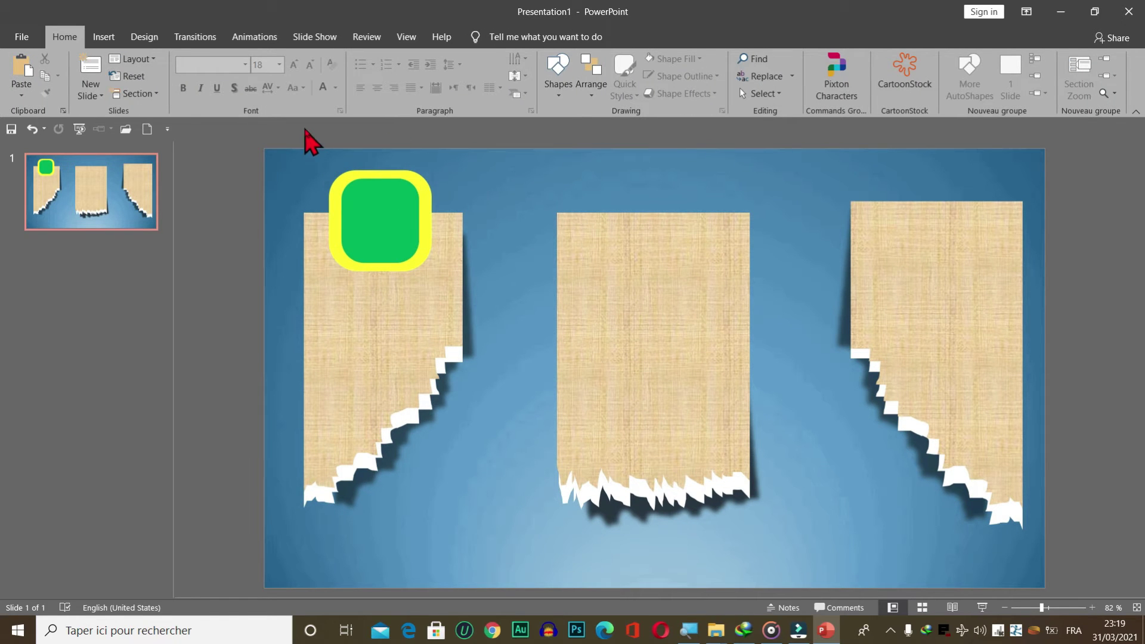
Step: Draw a vertical line between the left and middle parchments and colour it red
left_click(104, 36)
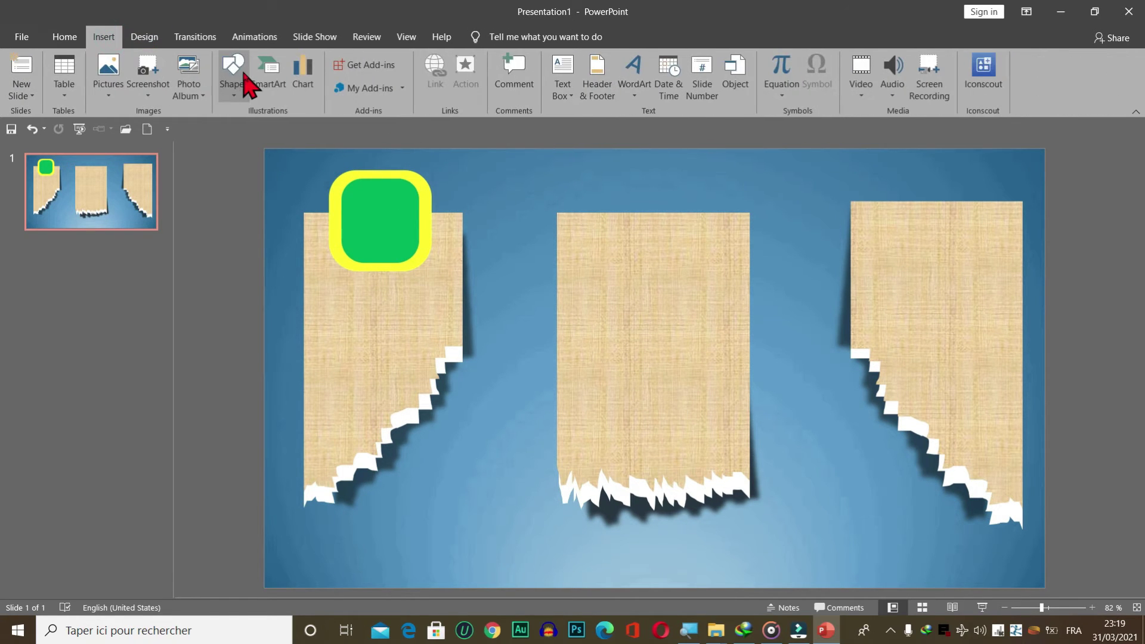
left_click(242, 76)
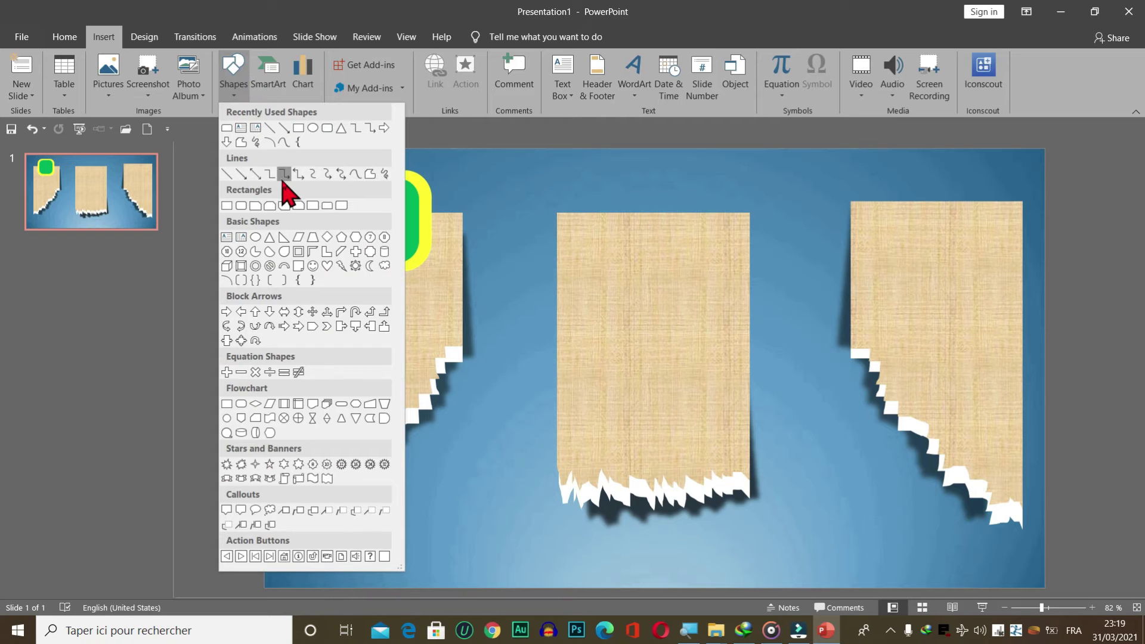
left_click(227, 205)
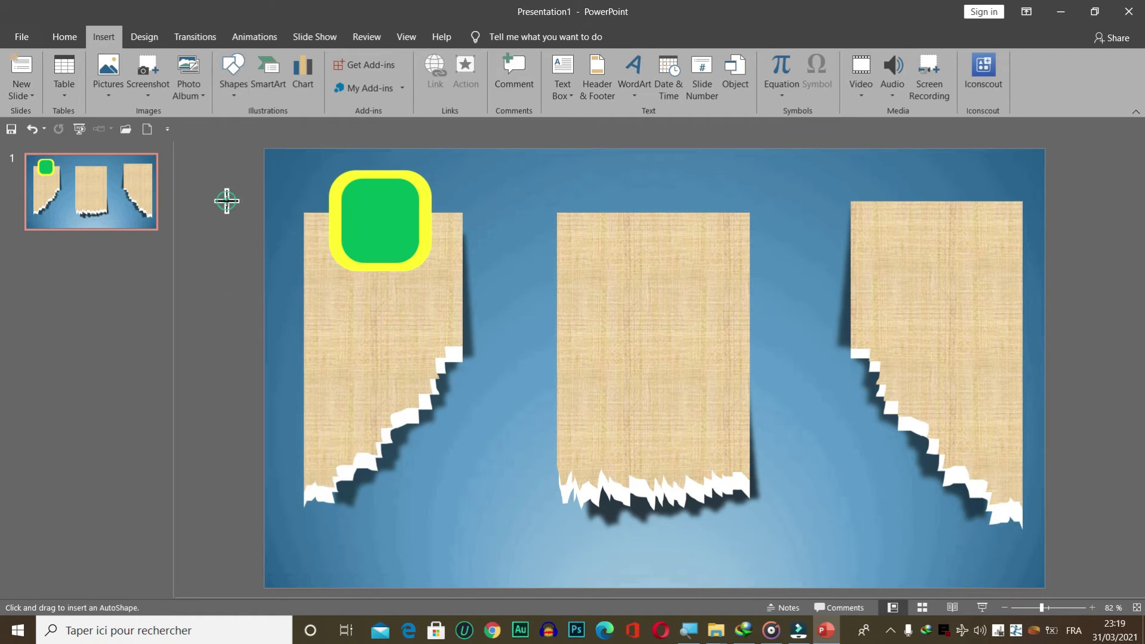
left_click_drag(509, 368, 499, 428)
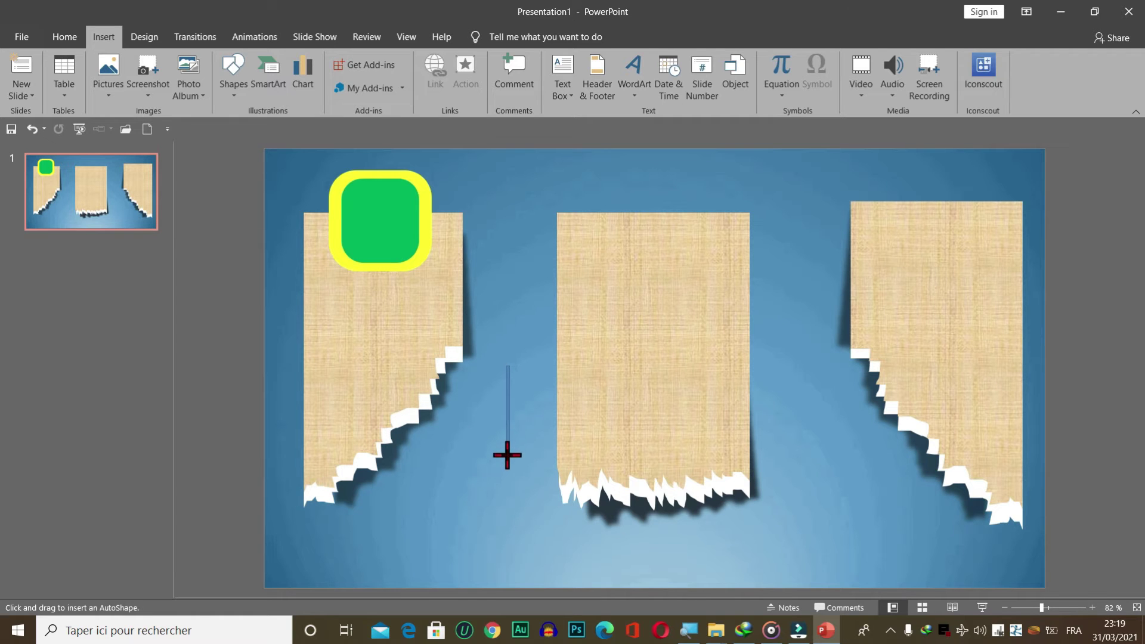
left_click_drag(507, 455, 508, 455)
left_click(547, 60)
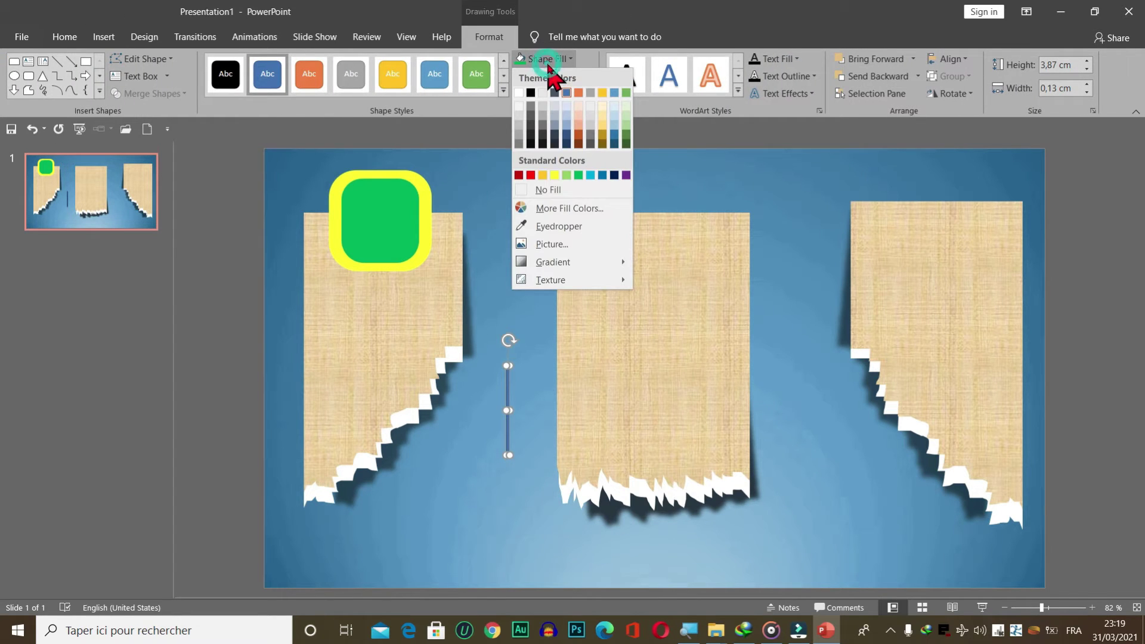
left_click(530, 175)
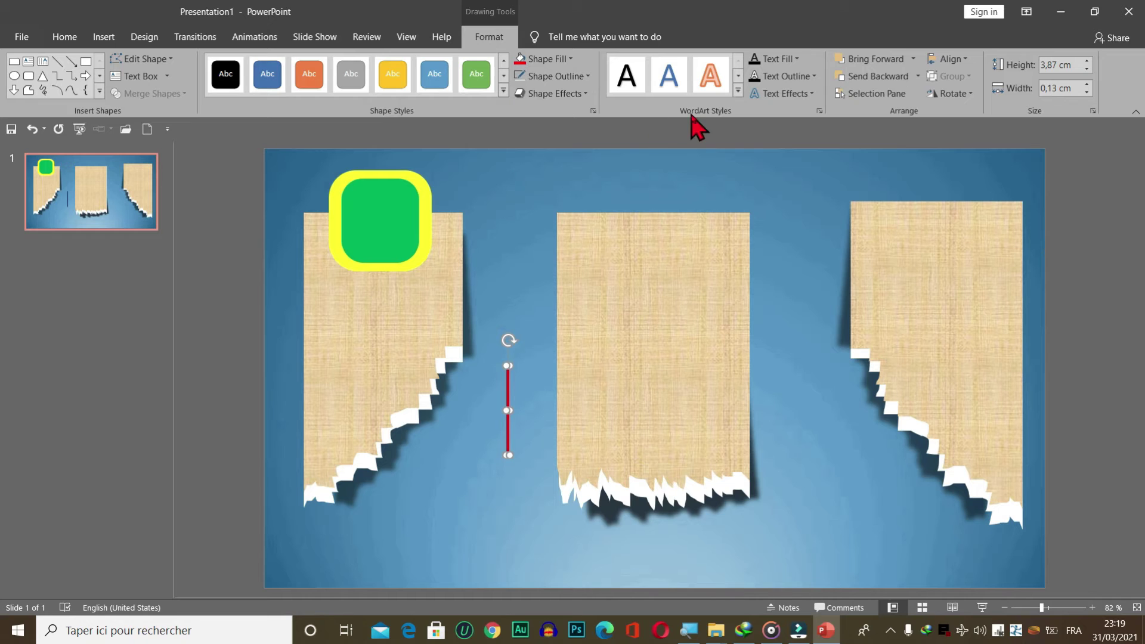
Step: Rotate the red line 90° left and move it lower between the parchments
left_click(953, 94)
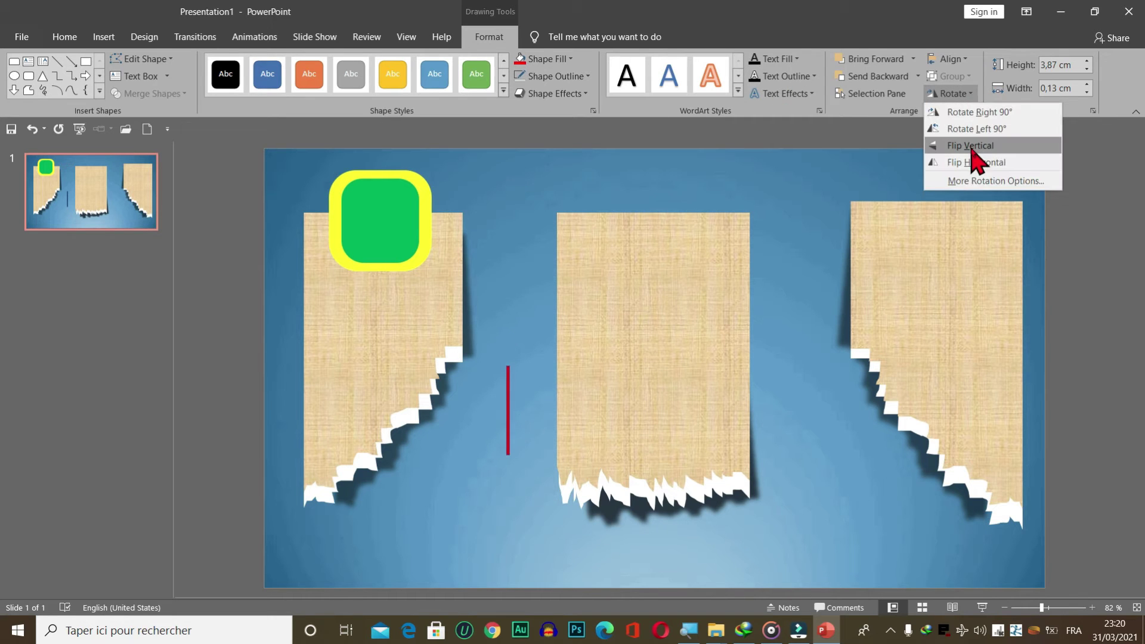
left_click(984, 128)
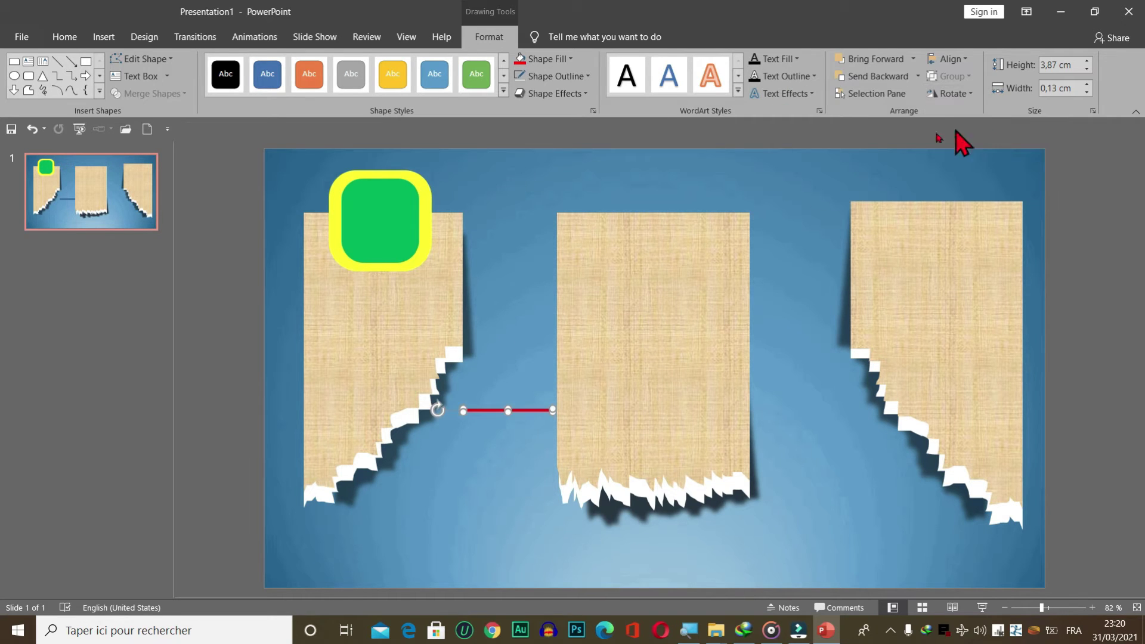
mouse_move(484, 412)
left_mouse_down()
mouse_move(456, 485)
mouse_move(424, 523)
mouse_move(466, 498)
left_mouse_up()
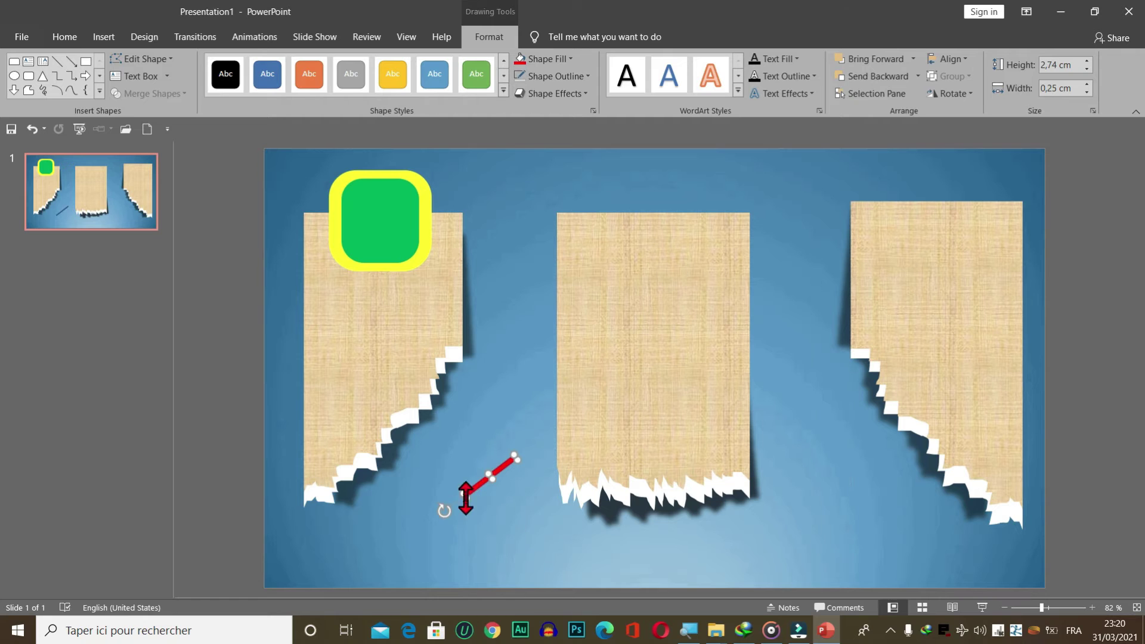
left_click(585, 94)
left_click(680, 179)
Step: Set the line's gradient stops to white, black and light grey in Format Shape
left_click(592, 111)
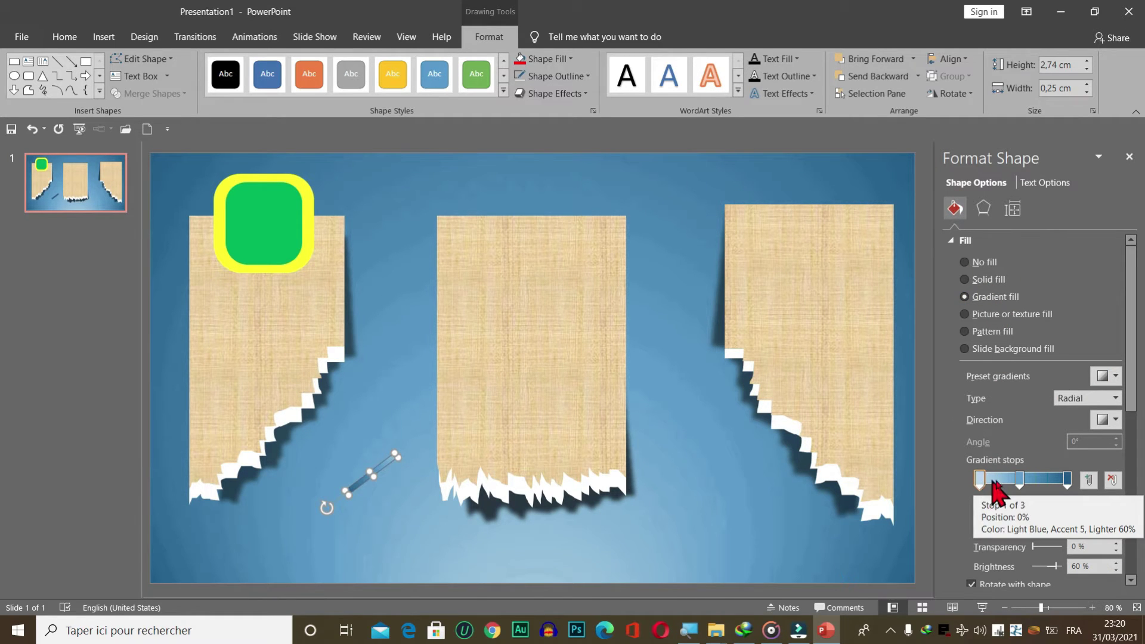
left_click(1021, 479)
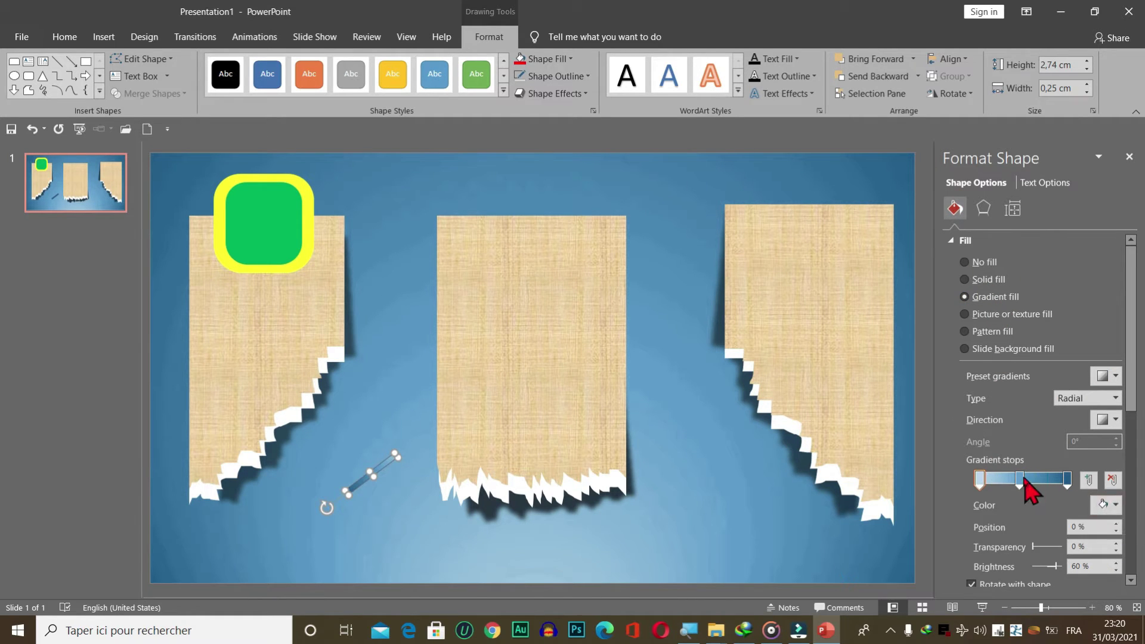
left_click(980, 481)
left_click(1116, 505)
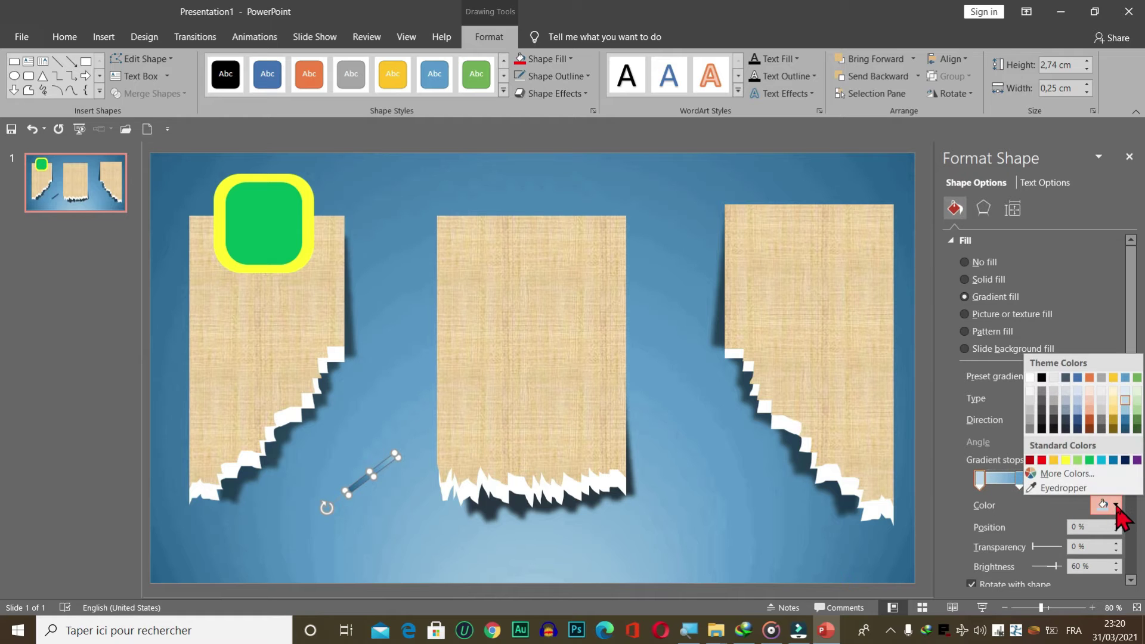
left_click(1030, 392)
left_click(1020, 479)
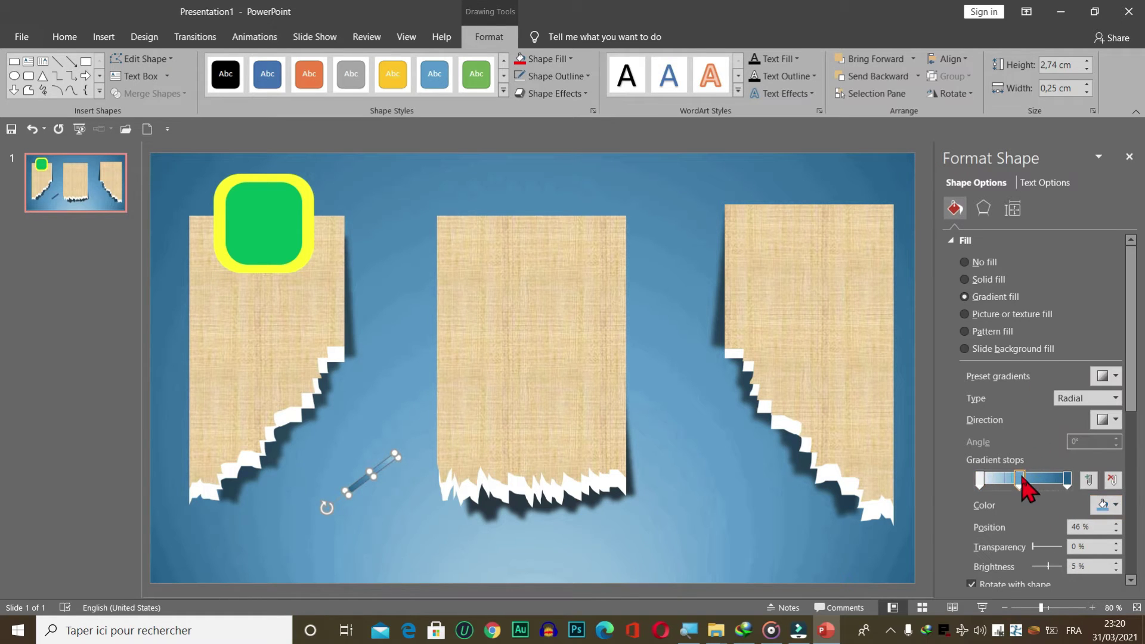
left_click(1116, 505)
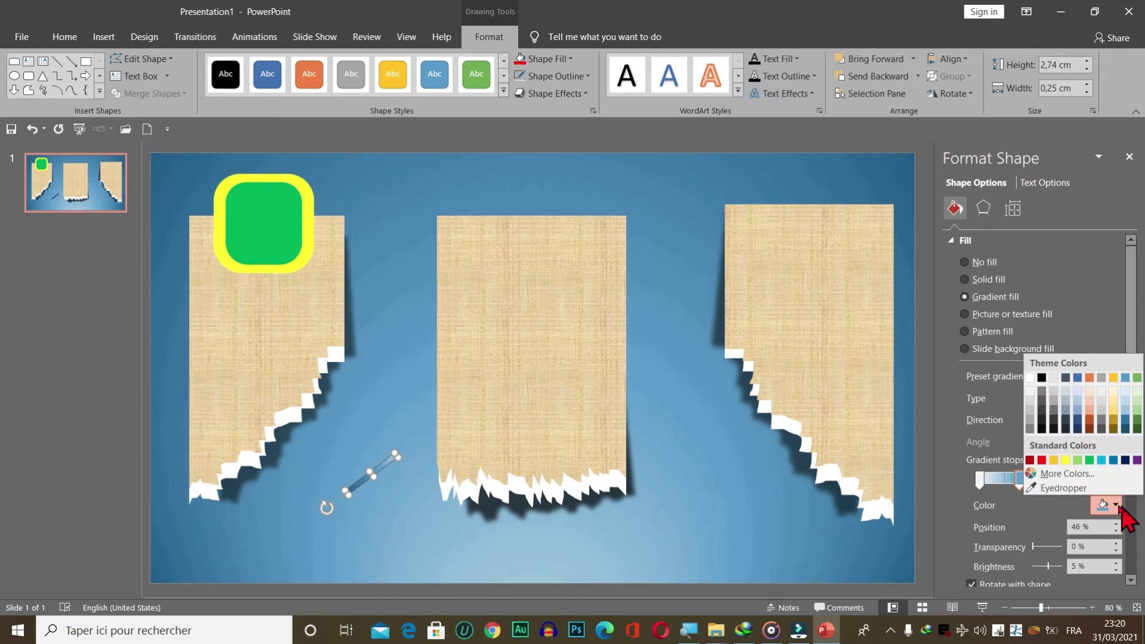
left_click(1042, 429)
left_click(1065, 482)
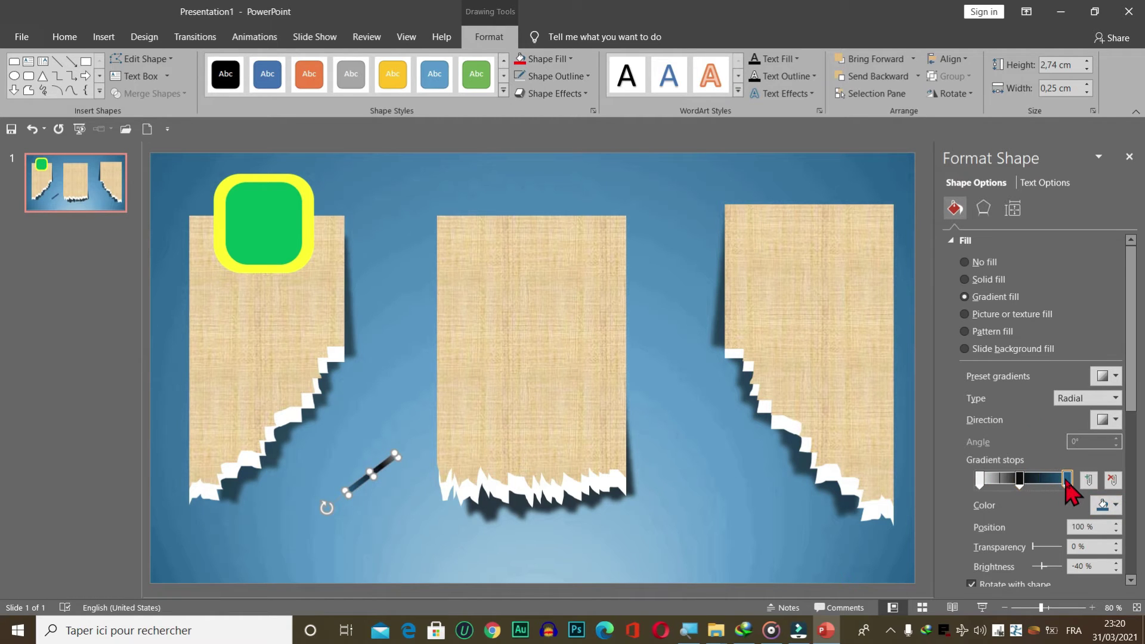
left_click(1115, 505)
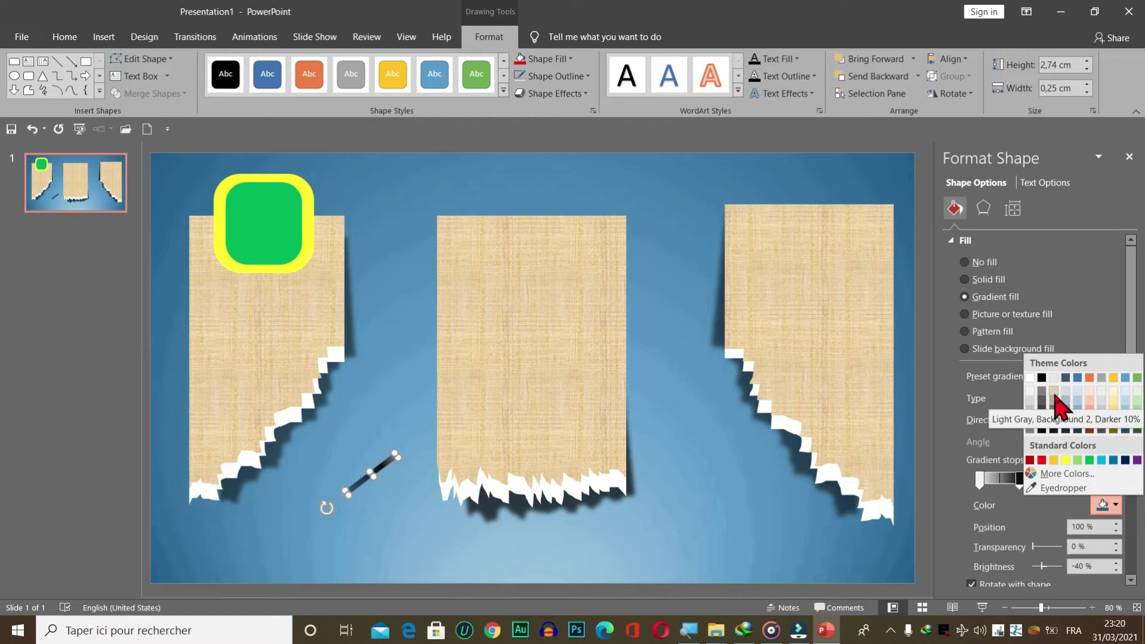
left_click(1054, 401)
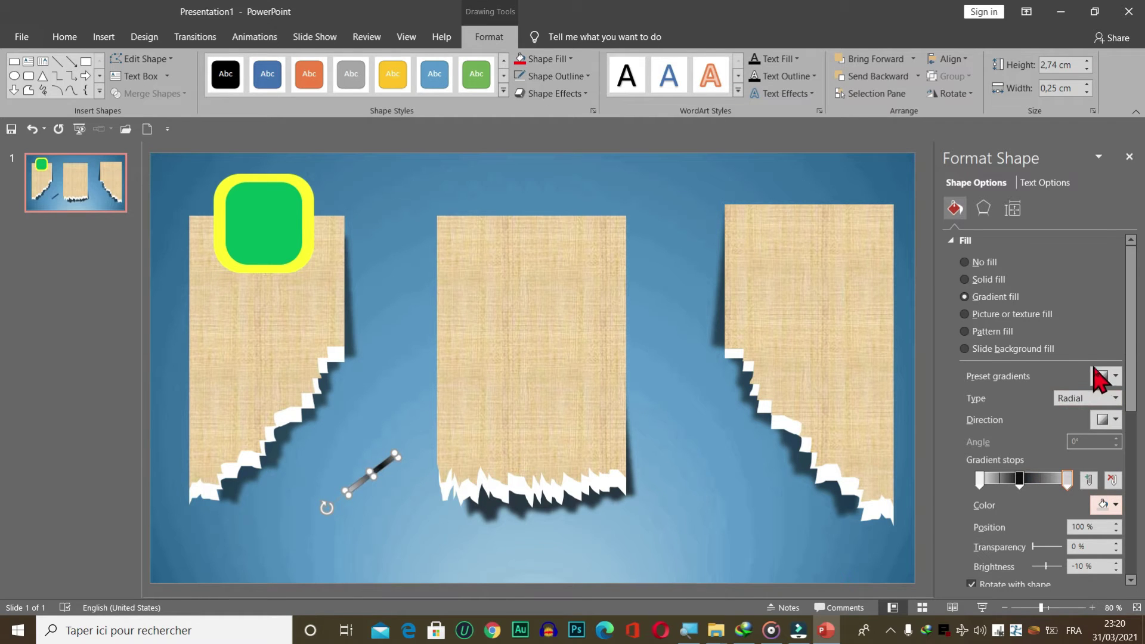
Step: Make the gradient linear at 270° and move the bar onto the top of the green square
left_click(1112, 377)
left_click(1111, 383)
left_click(1113, 398)
left_click(1113, 398)
left_click(1113, 398)
left_click(1078, 413)
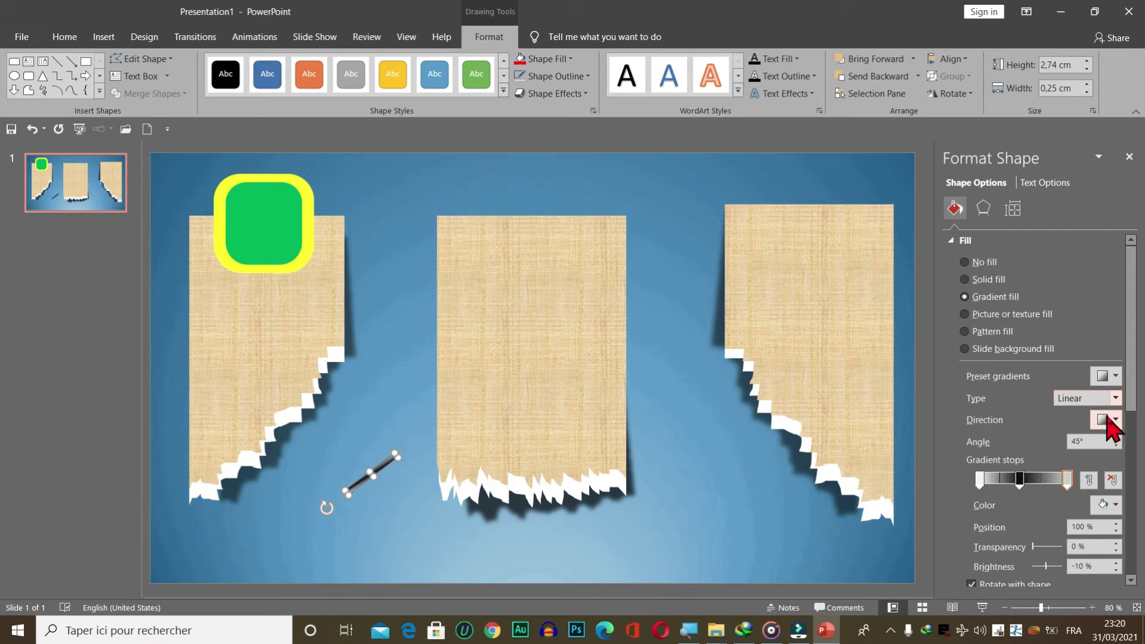
left_click(1113, 420)
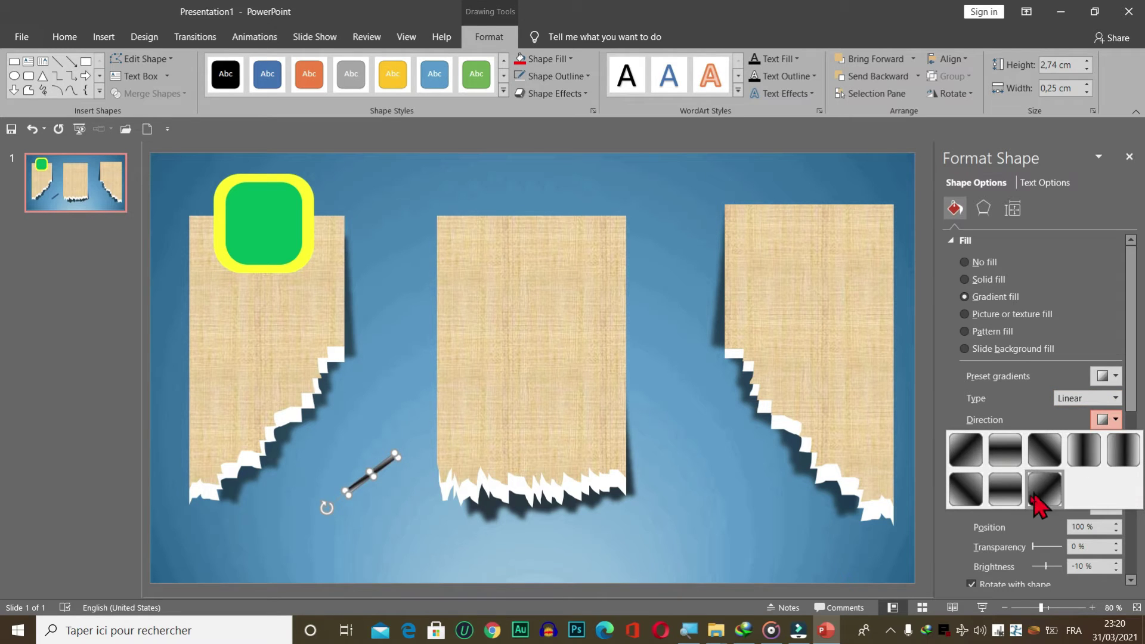
left_click(1007, 492)
mouse_move(384, 473)
left_mouse_down()
mouse_move(270, 191)
mouse_move(270, 205)
mouse_move(233, 221)
mouse_move(263, 211)
left_mouse_up()
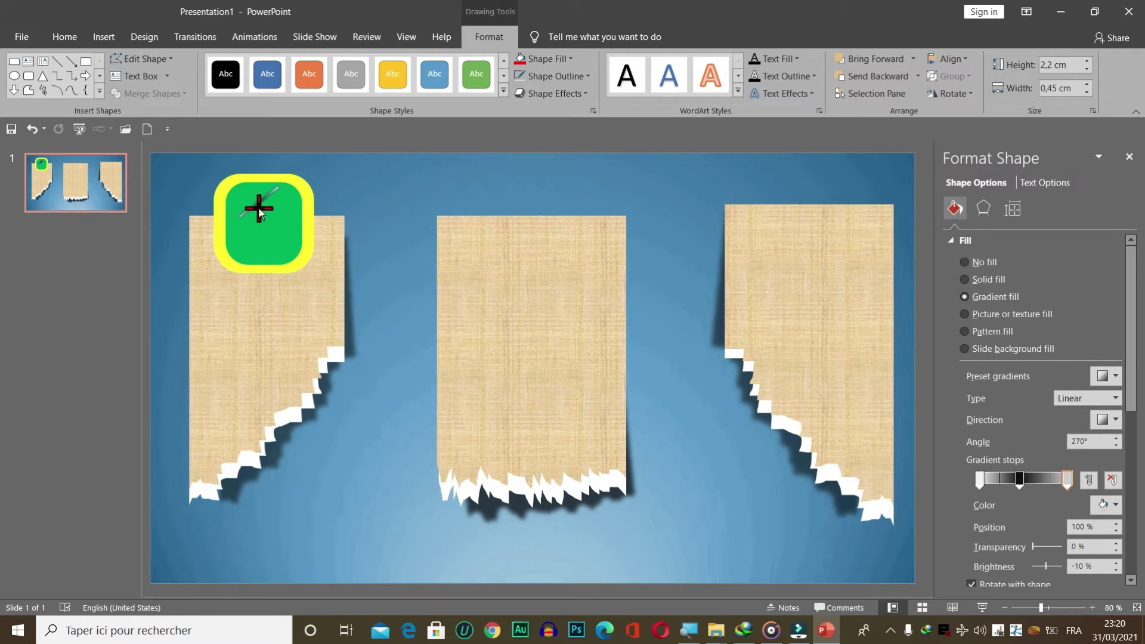
Step: Reshape and nudge the pencil line until it sits correctly inside the green square
left_click_drag(260, 210, 263, 202)
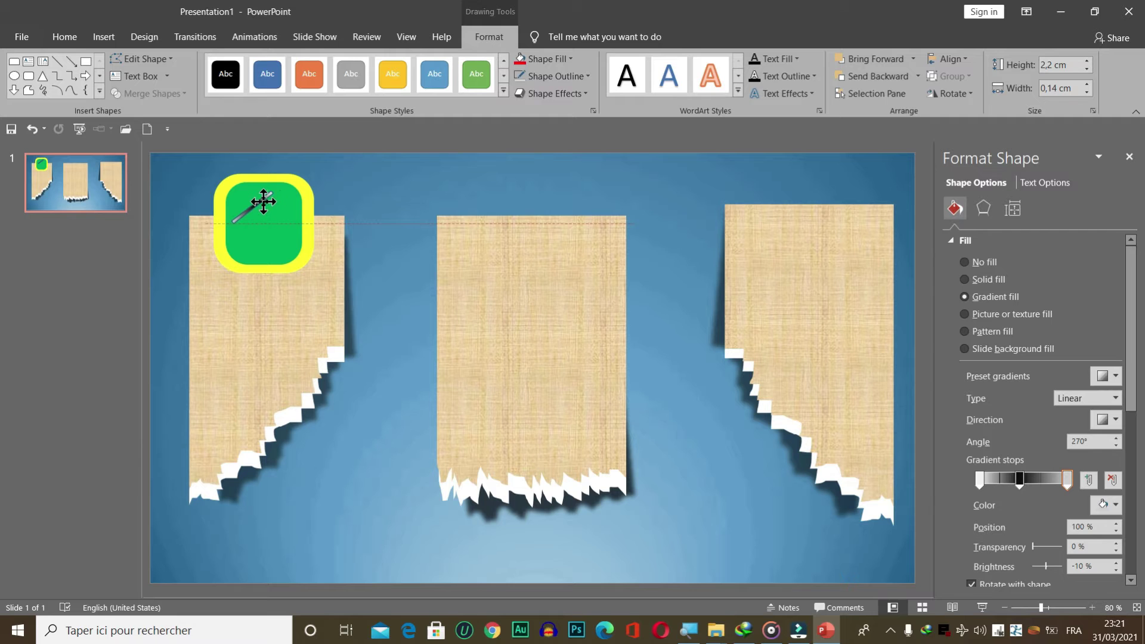
left_click(358, 199)
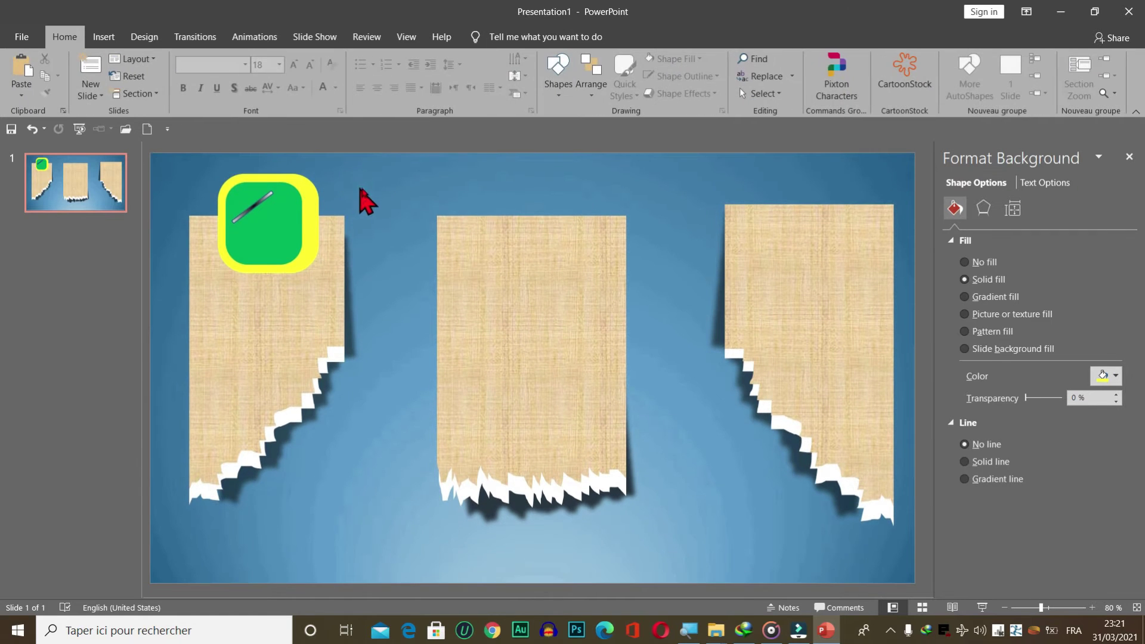
left_click(282, 221)
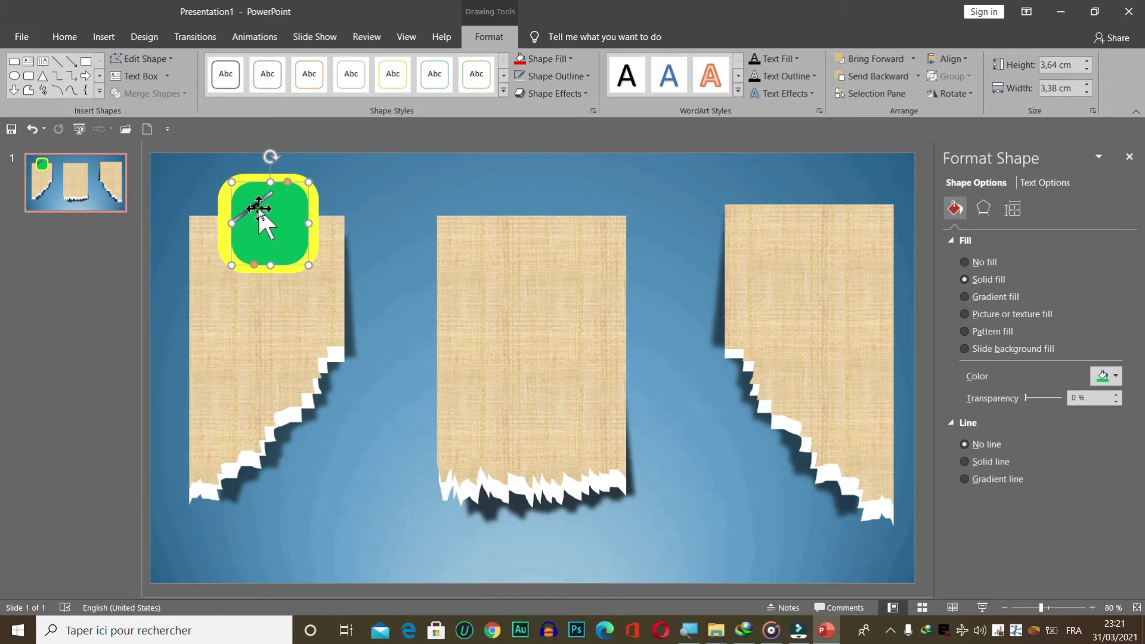
left_click(257, 206)
left_click_drag(254, 205, 262, 206)
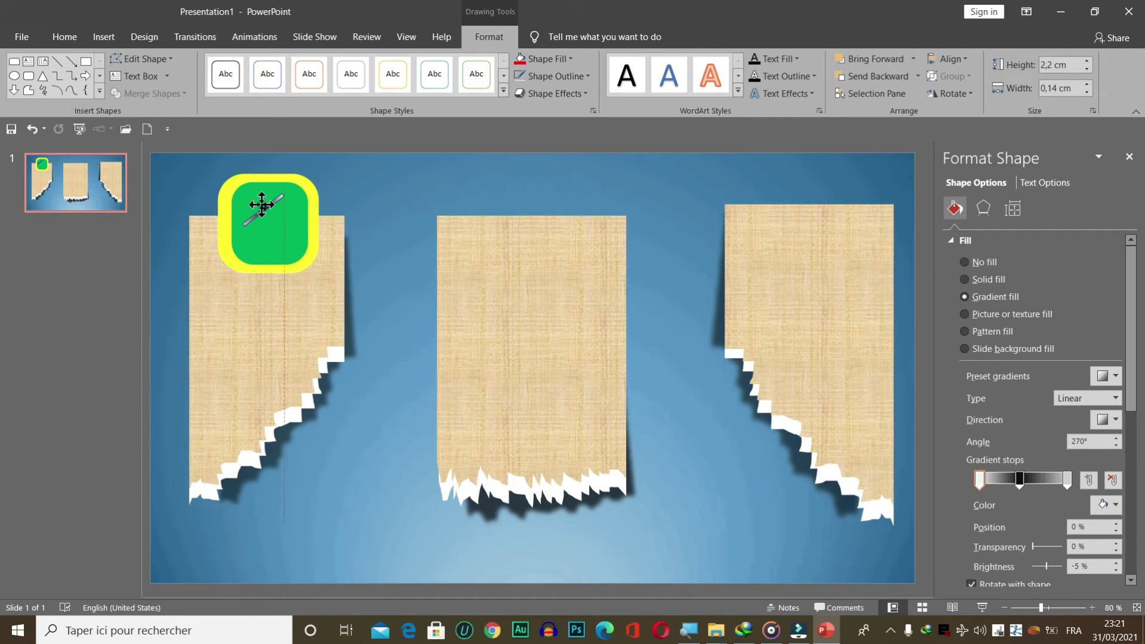
left_click_drag(262, 205, 255, 205)
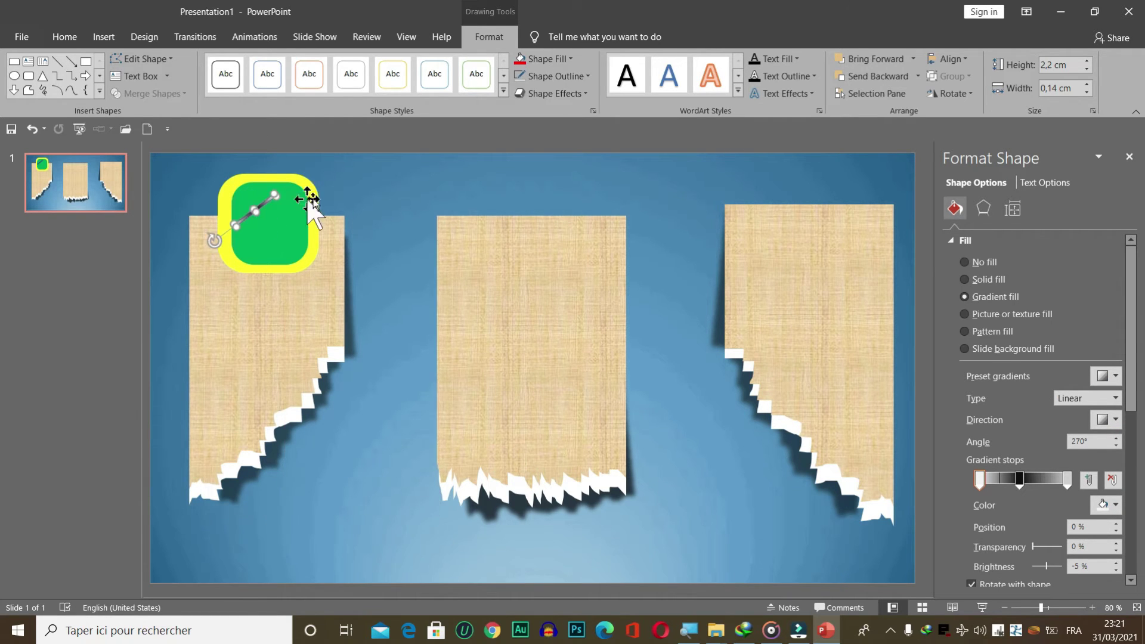
left_click(332, 208)
left_click(261, 207)
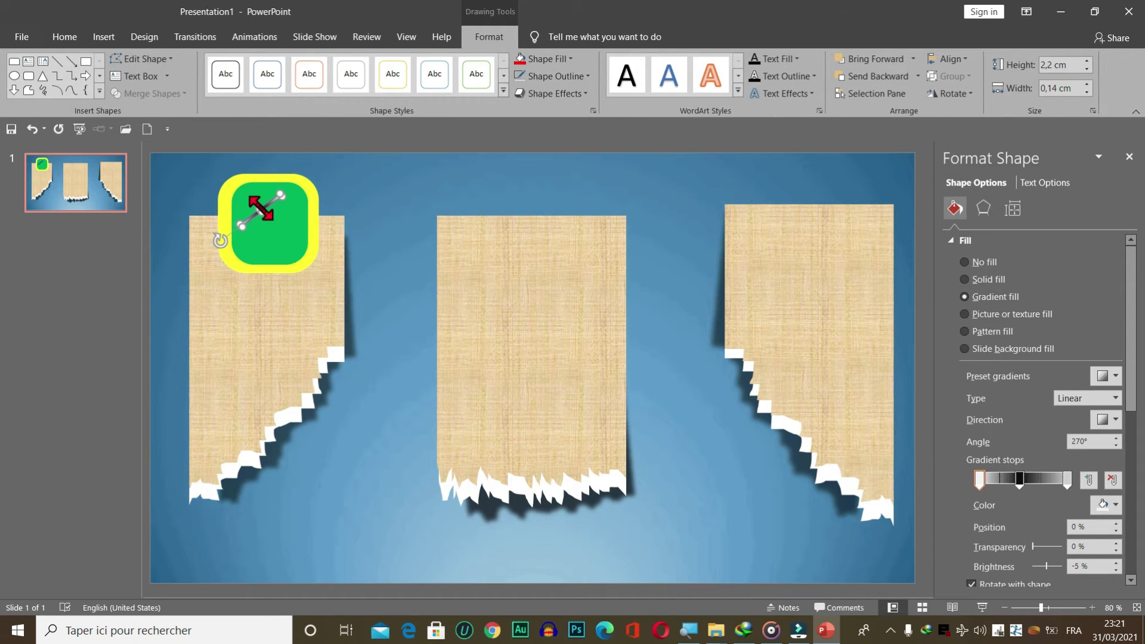
left_click(386, 206)
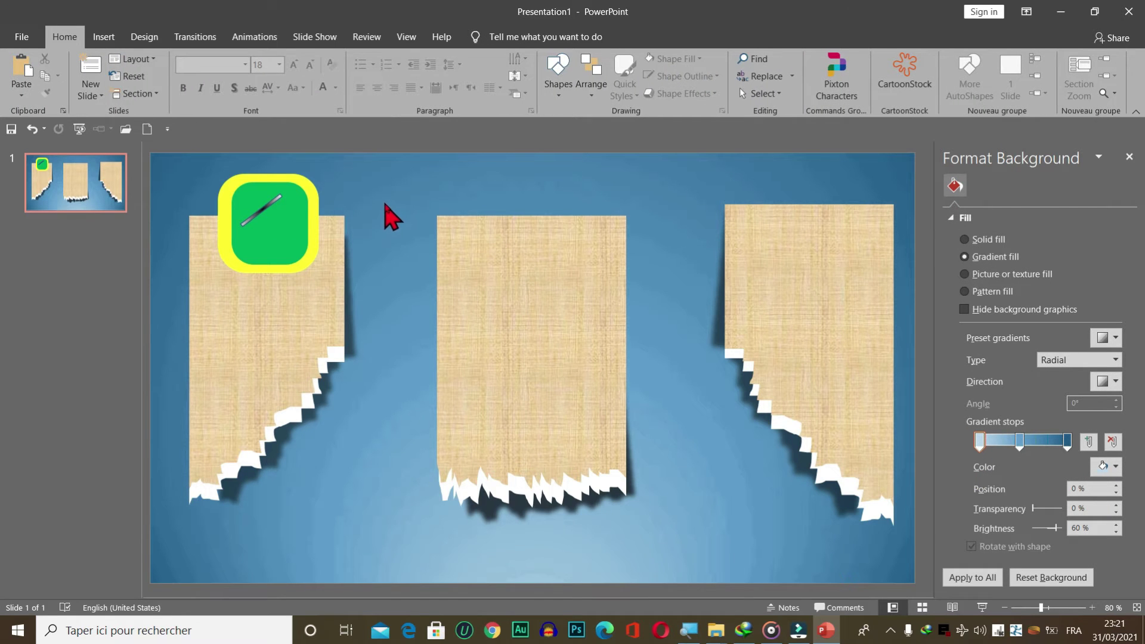
Step: Place a new empty text box on the slide beside the left parchment
left_click(105, 37)
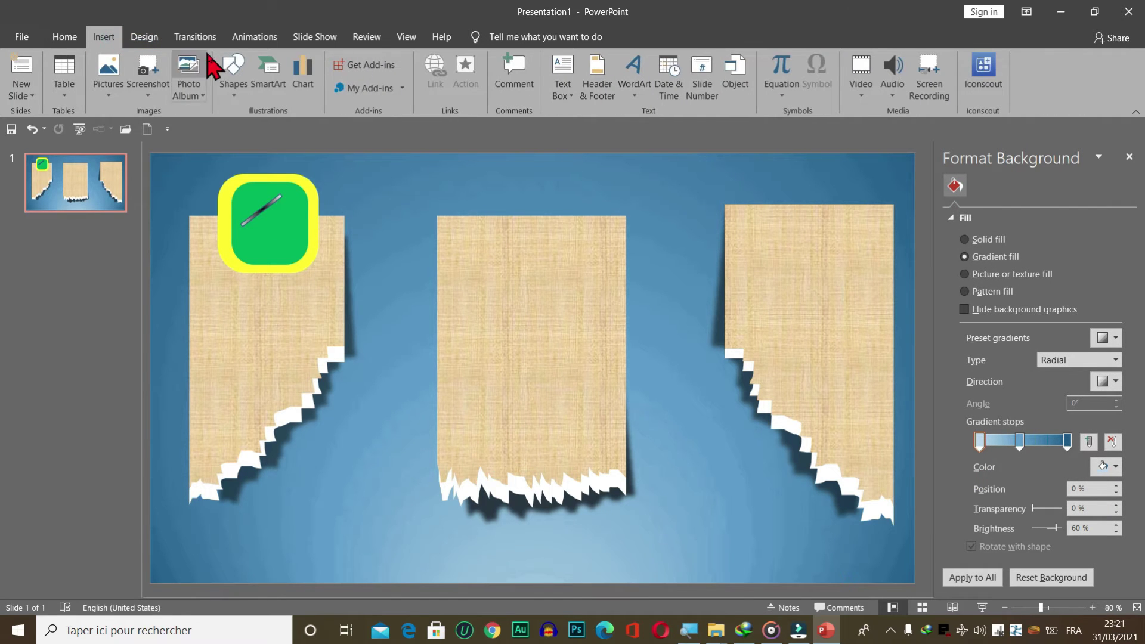
left_click(233, 74)
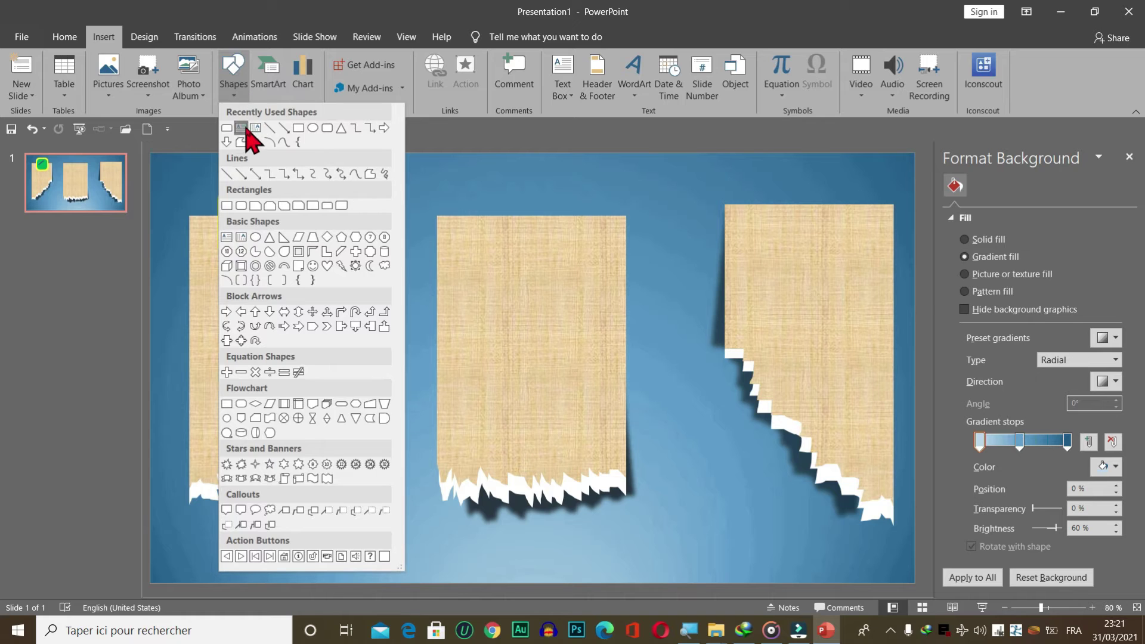
left_click(244, 129)
left_click(403, 281)
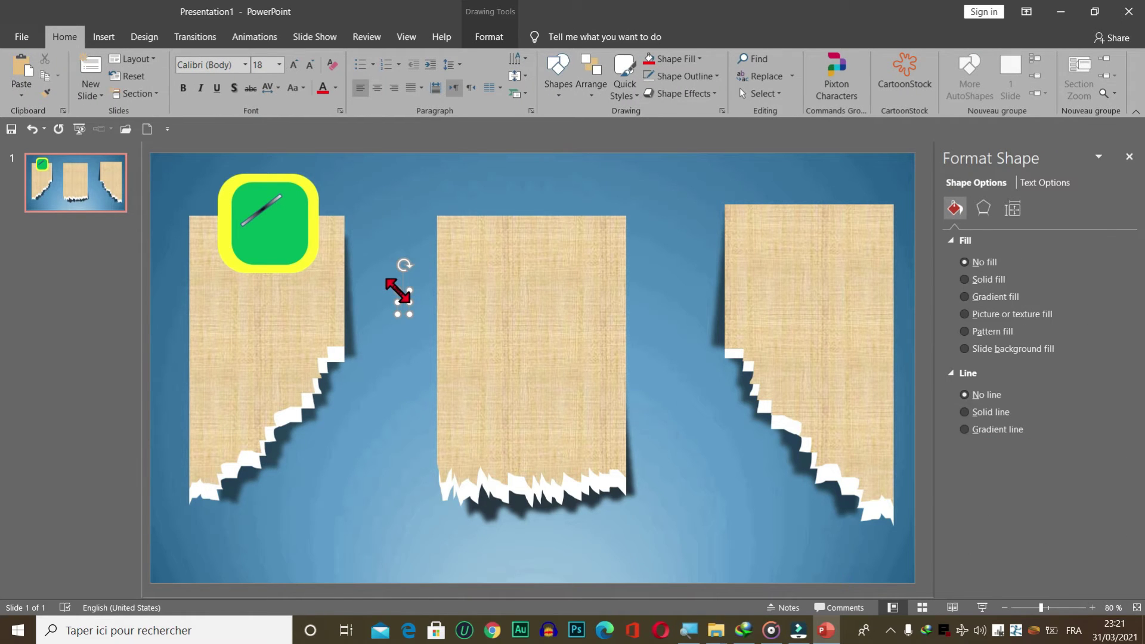
Step: Type '01' in bold 54-pt PEPSI font and drag it onto the green icon
type("01")
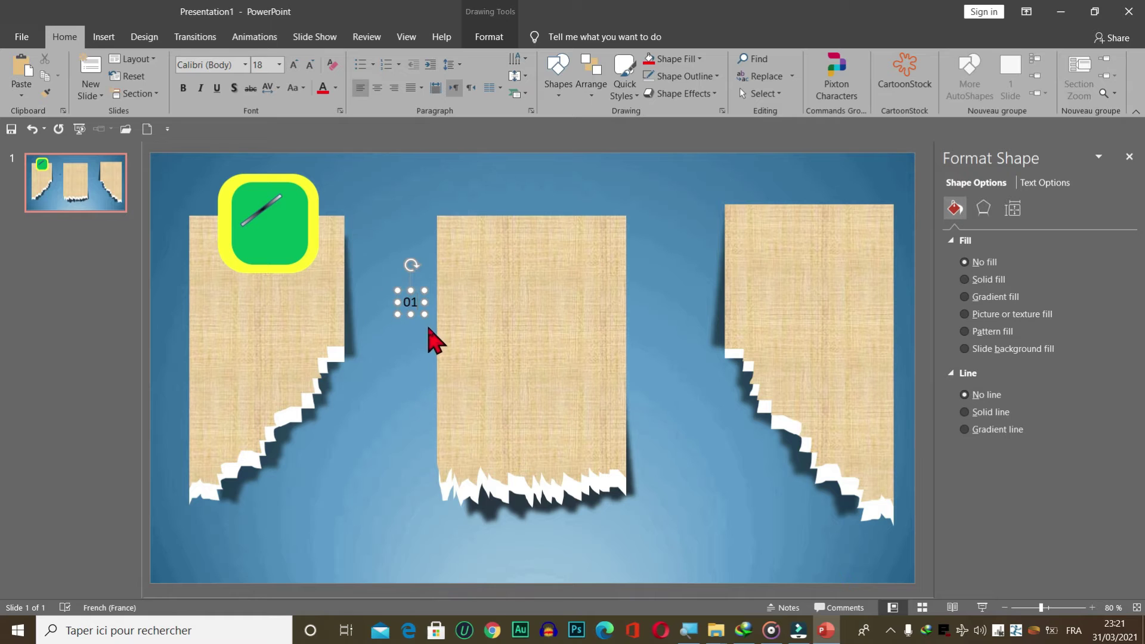
double_click(410, 302)
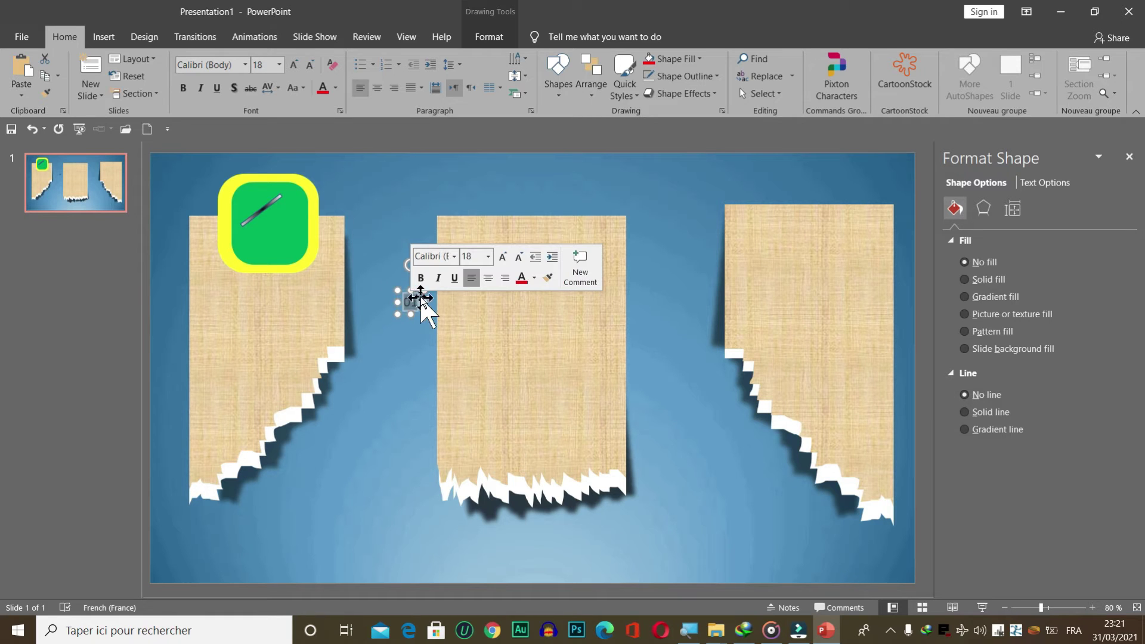
left_click(421, 278)
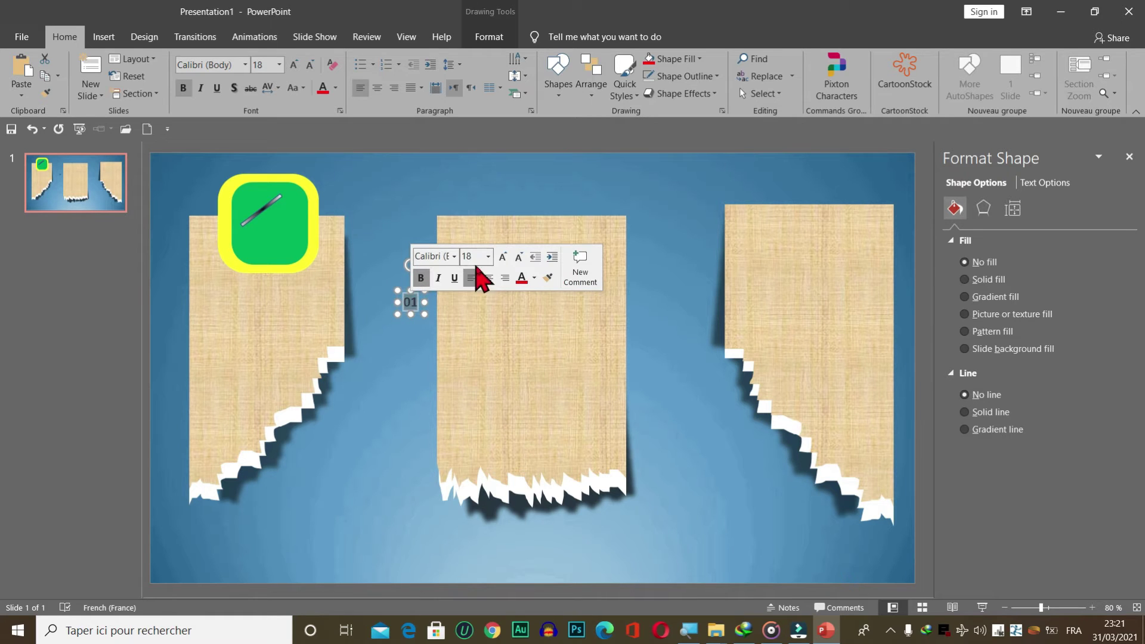
left_click(488, 256)
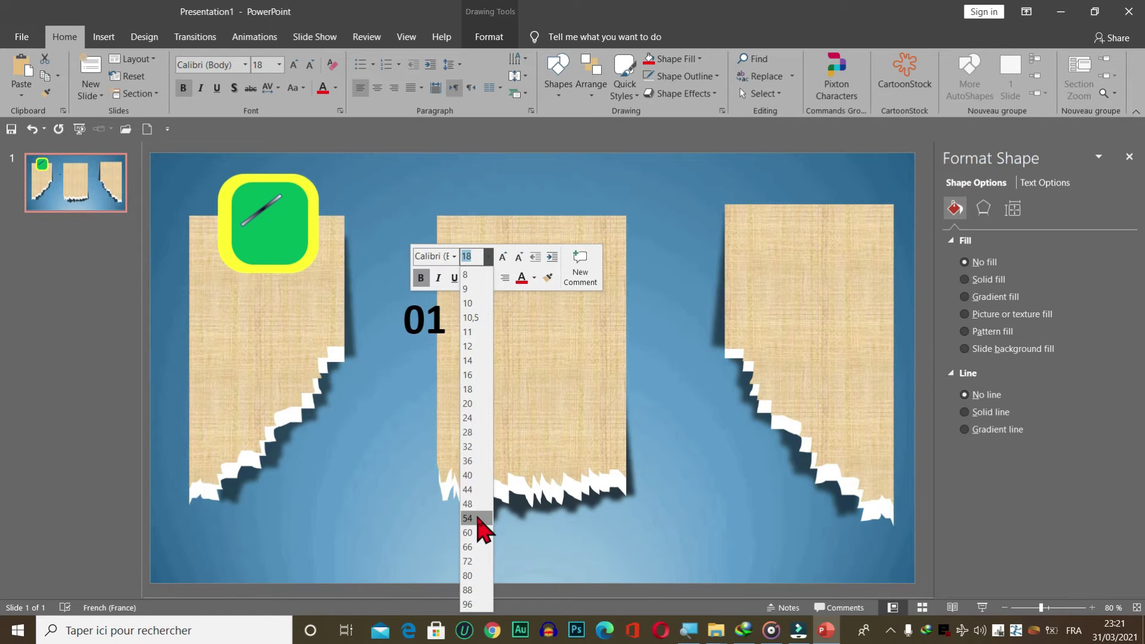
left_click(477, 518)
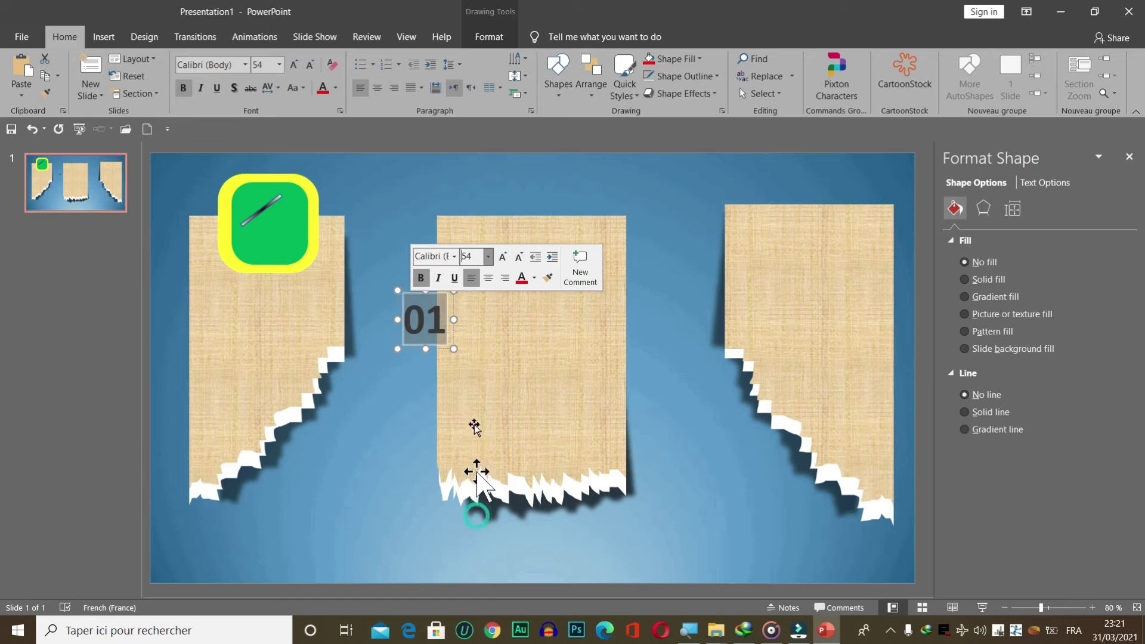
left_click(454, 261)
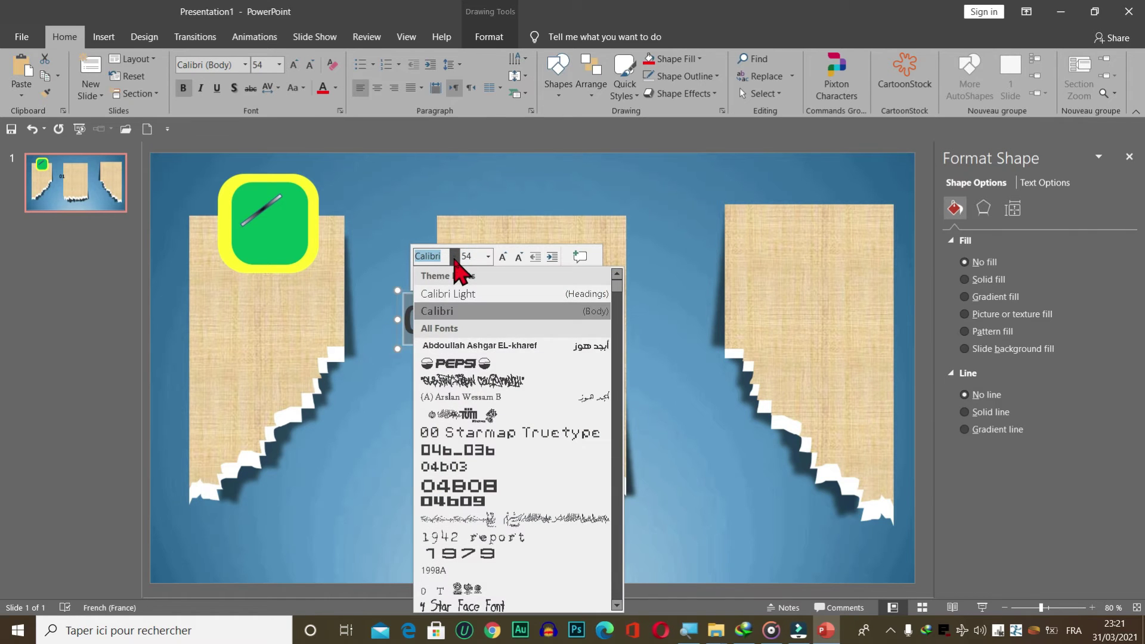
left_click(467, 362)
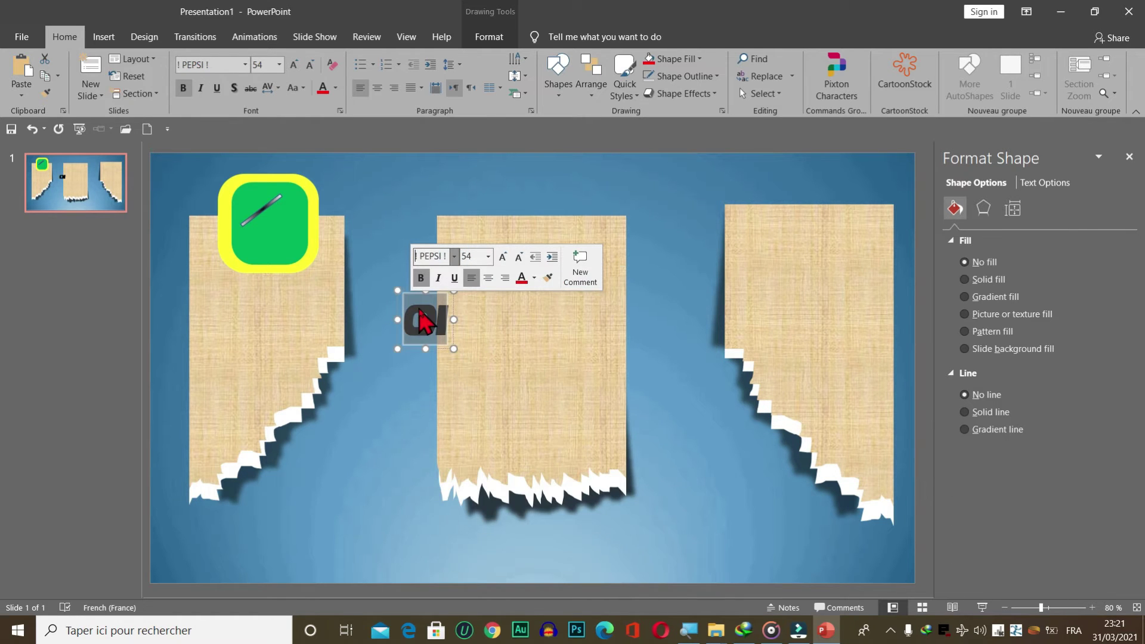
left_click_drag(414, 289, 261, 203)
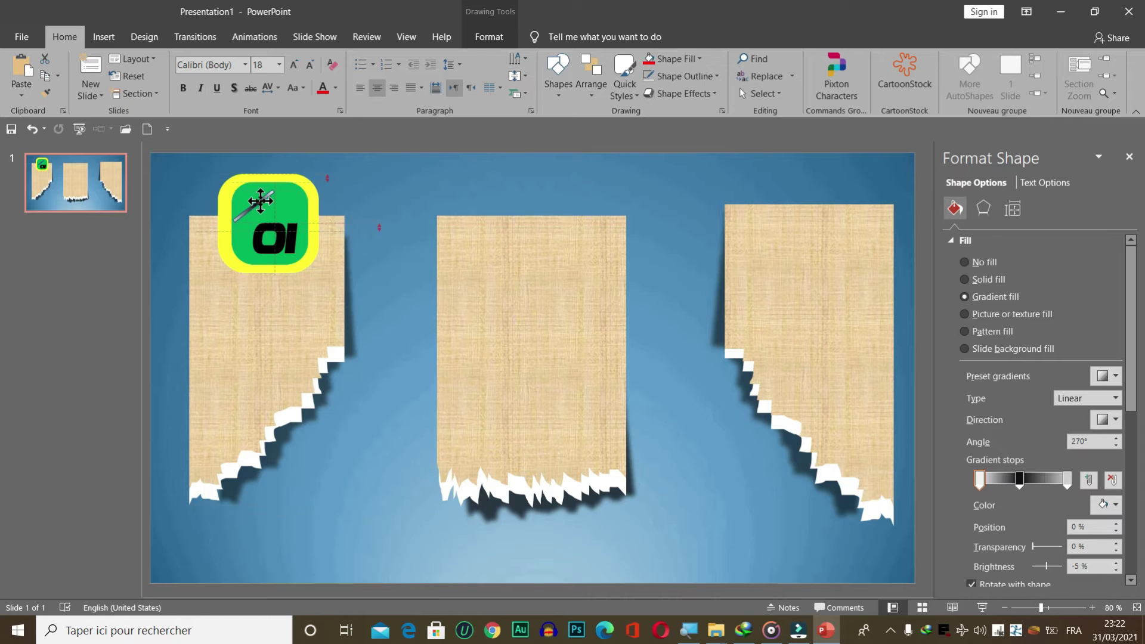
Step: Nudge the '01' text box slightly left so it centres inside the green icon
left_click(283, 217)
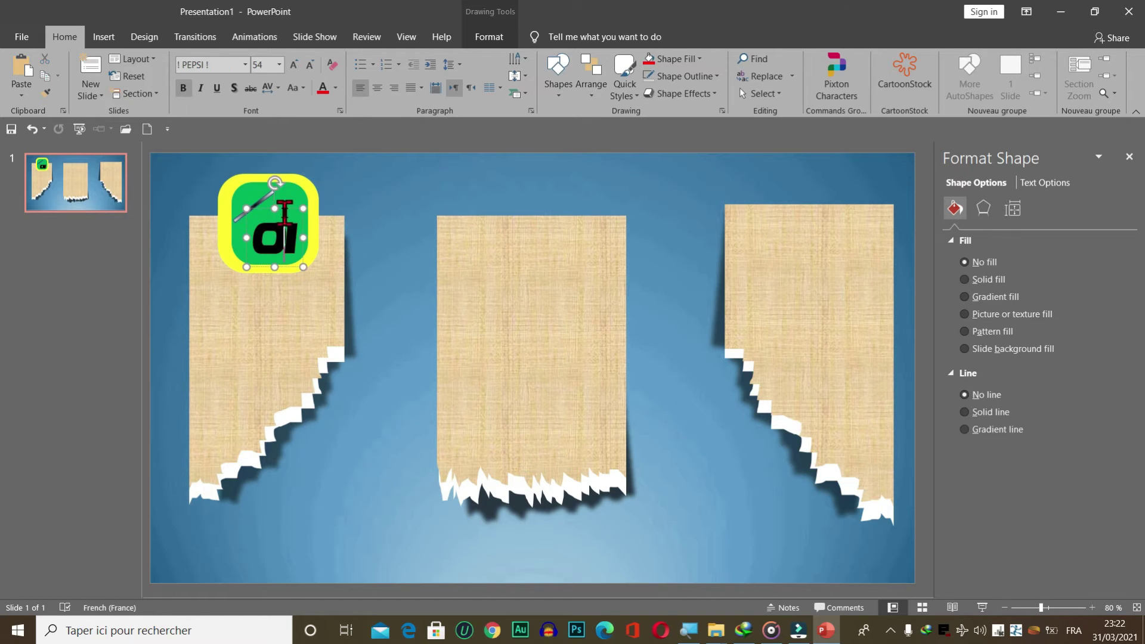
left_click_drag(289, 211, 285, 210)
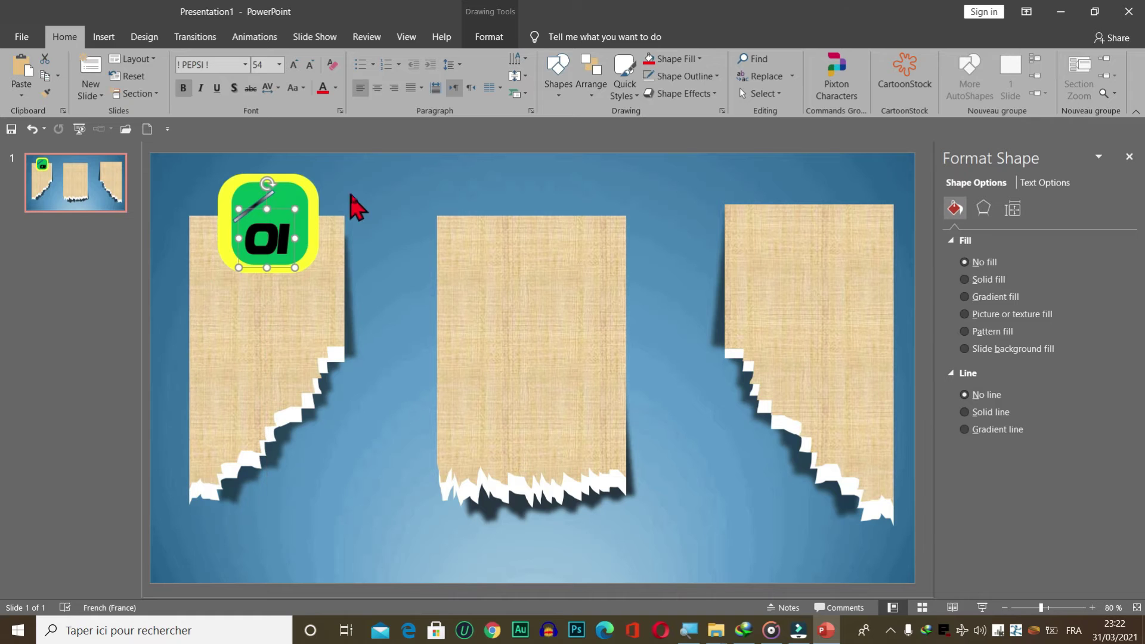
left_click(368, 200)
left_click(282, 216)
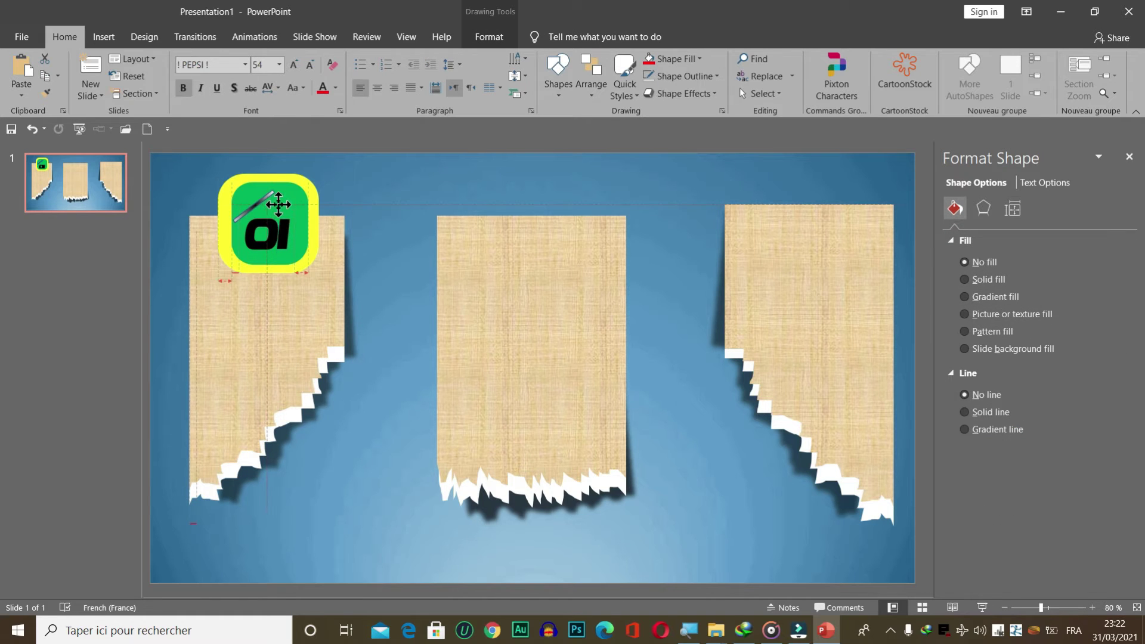
left_click(457, 185)
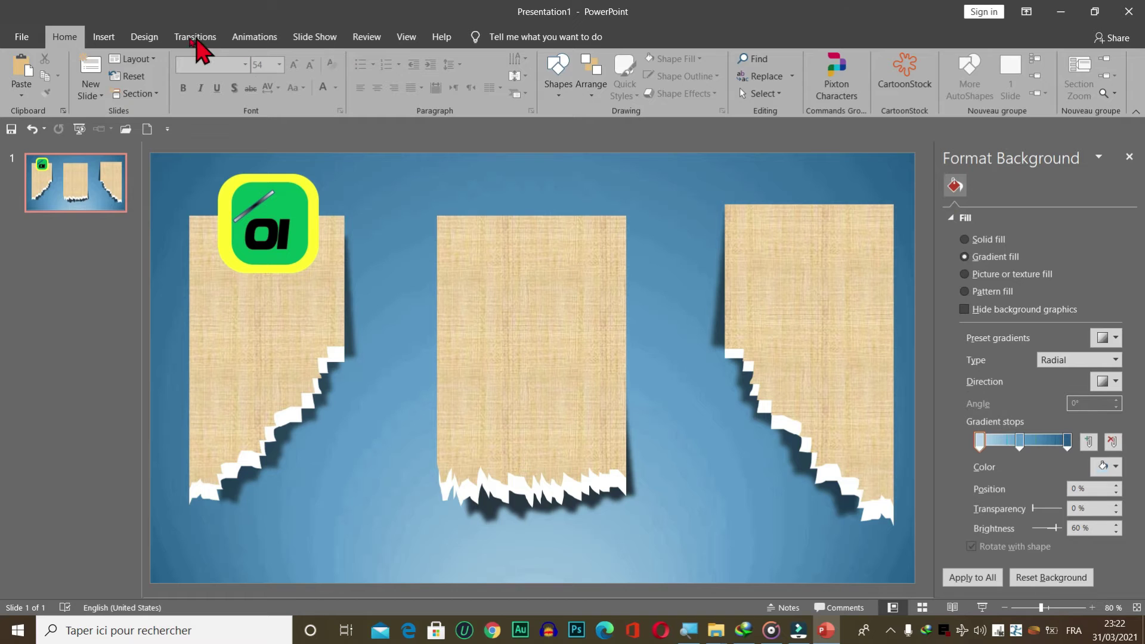
Step: Draw a 6-point star and move it to the top of the middle parchment
left_click(105, 38)
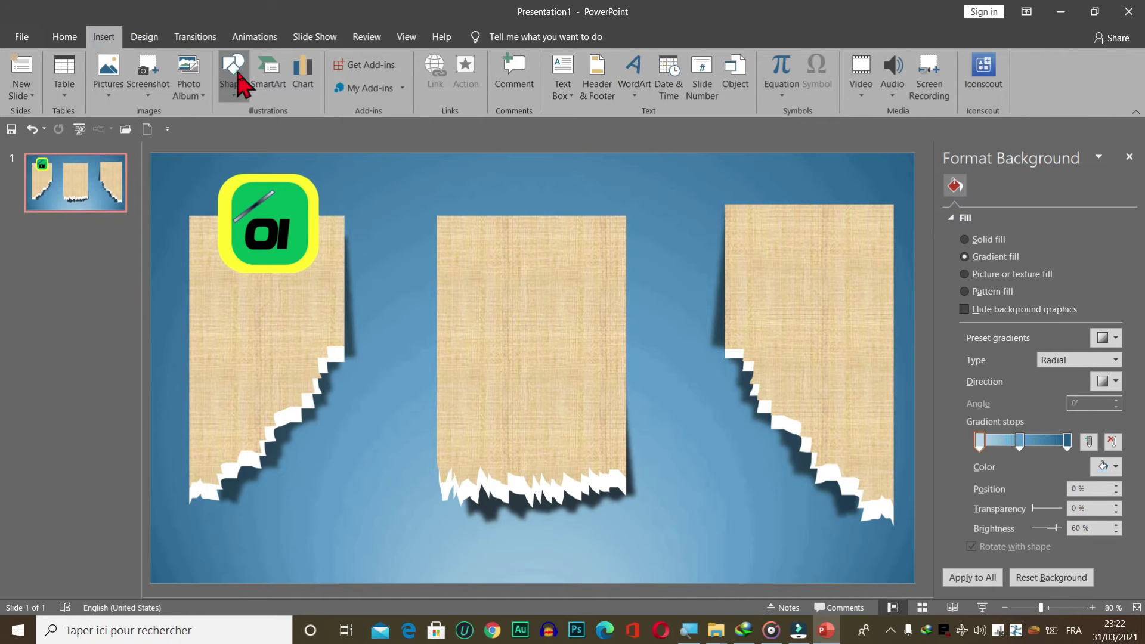
left_click(234, 74)
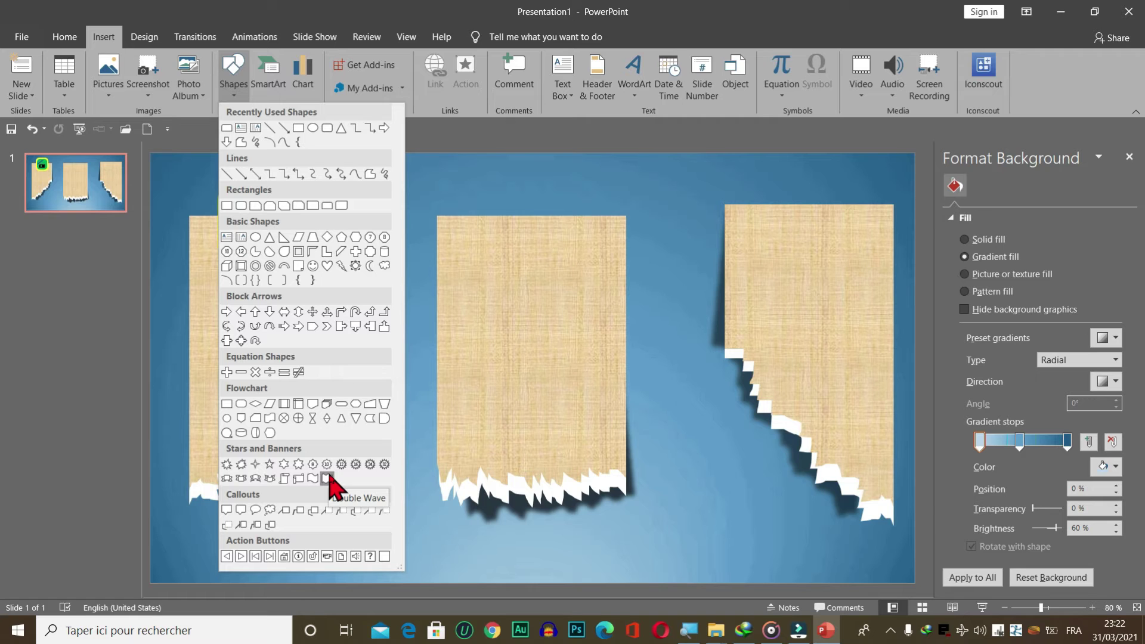
left_click(284, 464)
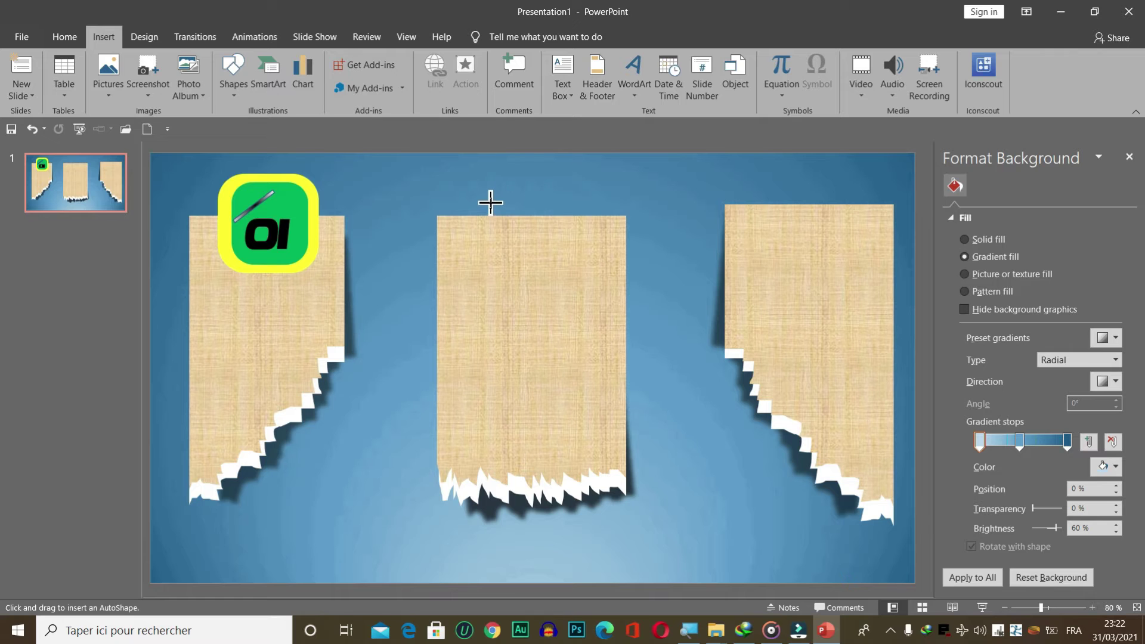
left_click_drag(490, 203, 590, 341)
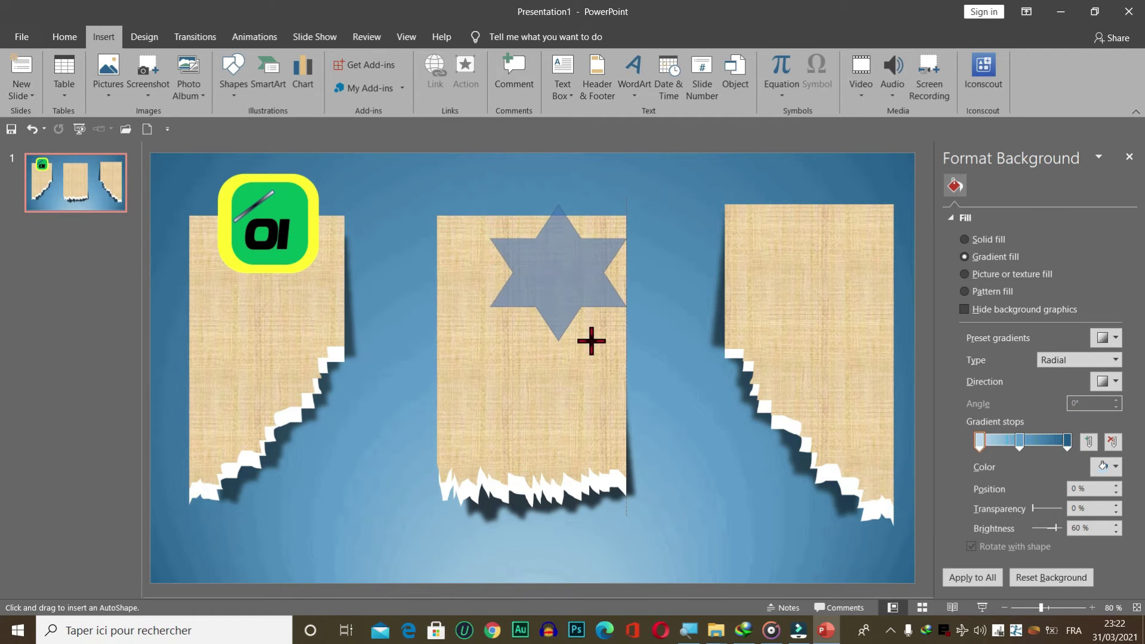
left_click_drag(573, 263, 547, 213)
Step: Fill the star solid red with no outline and nudge it slightly left and up
left_click(568, 59)
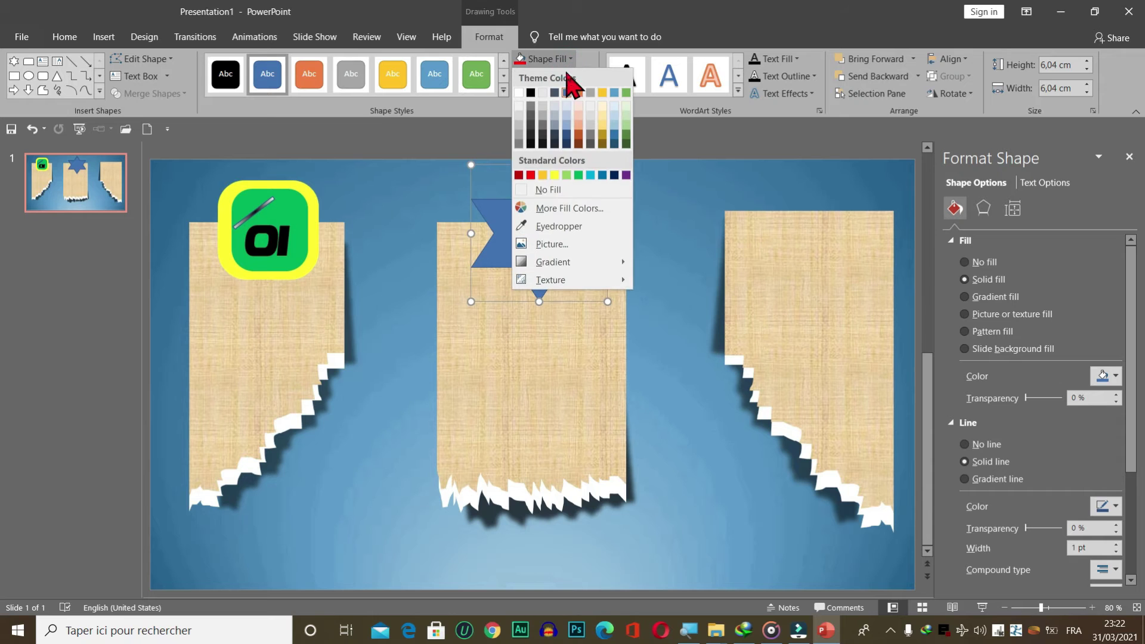
left_click(530, 174)
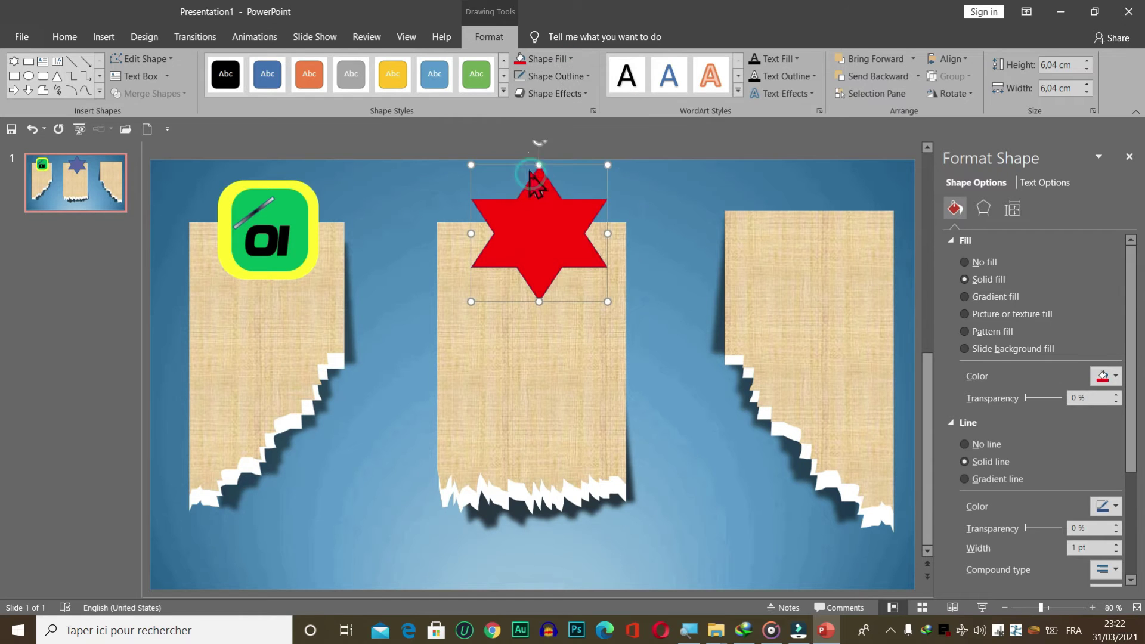
left_click(564, 80)
left_click(555, 217)
left_click_drag(555, 221, 549, 218)
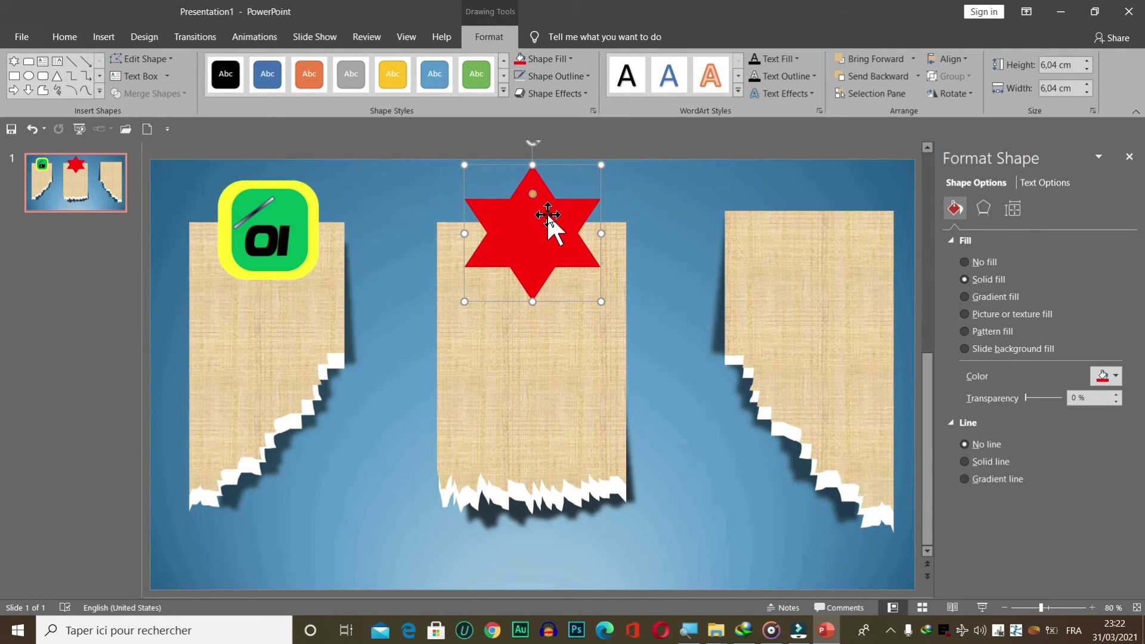
Step: Give the icon's yellow border a two-stop gradient fill from gold to yellow
left_click(307, 192)
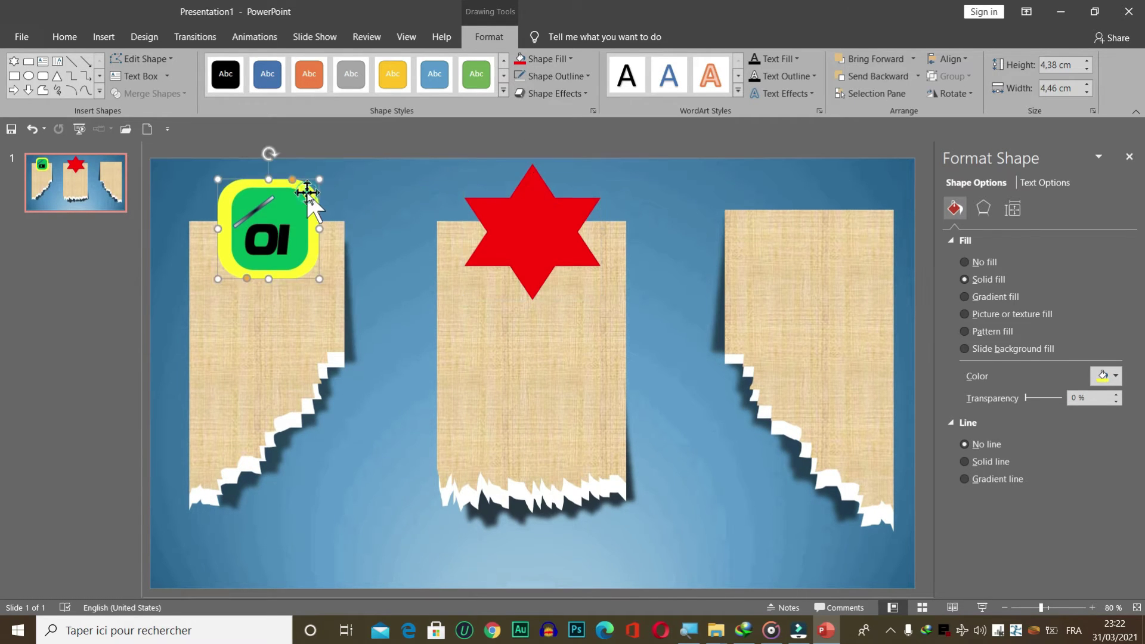
left_click(1008, 298)
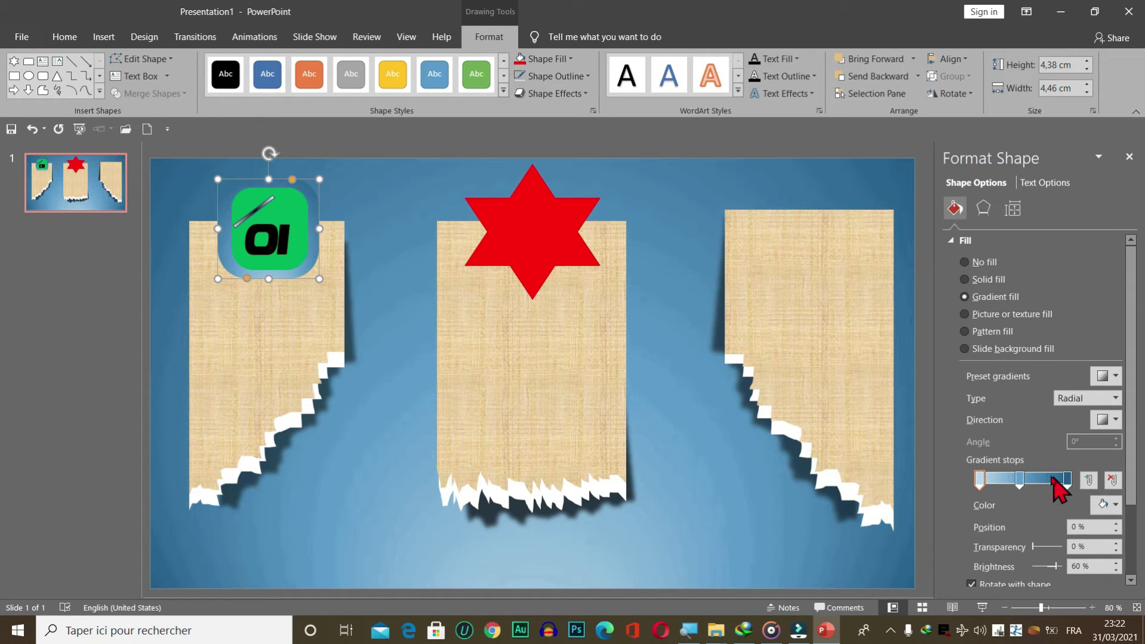
left_click_drag(1021, 485, 1022, 486)
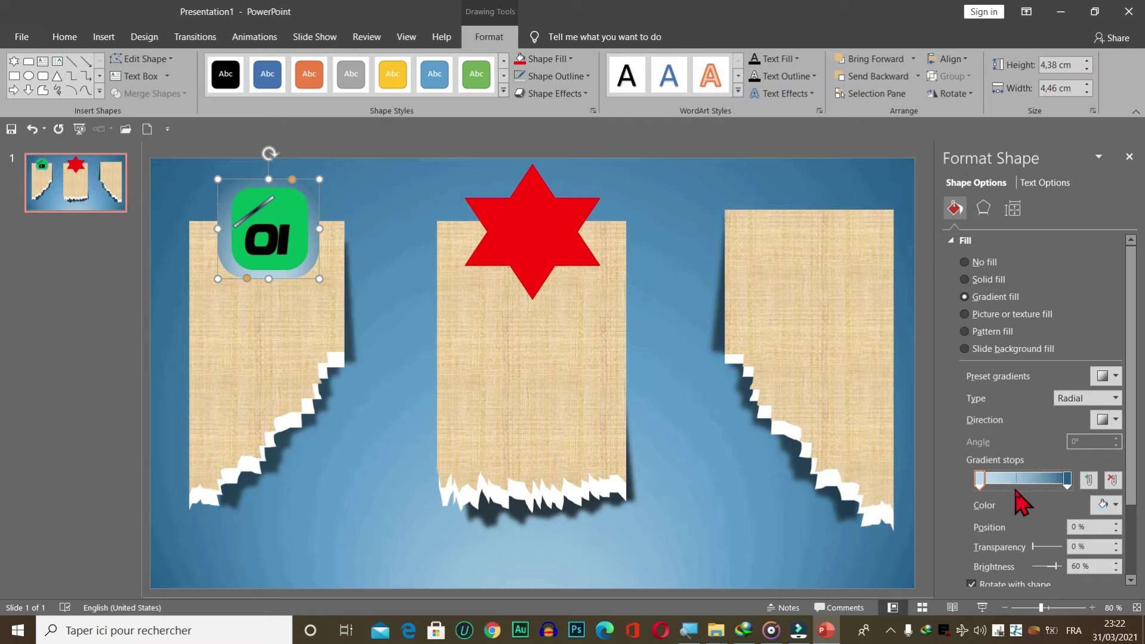
left_click(1115, 507)
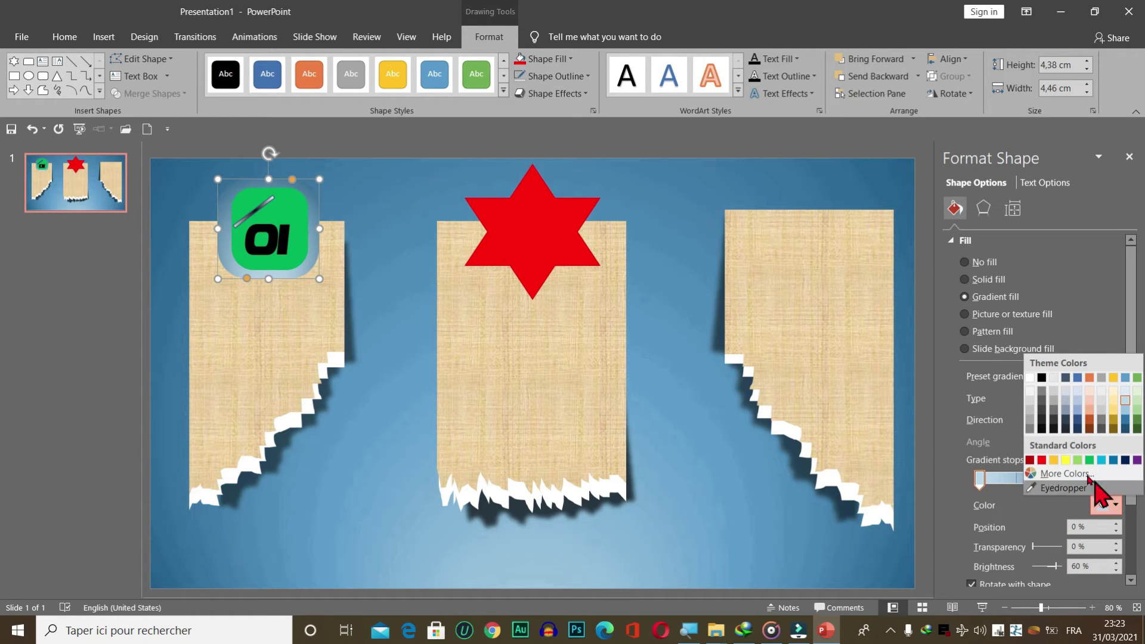
left_click(1054, 460)
left_click(1065, 479)
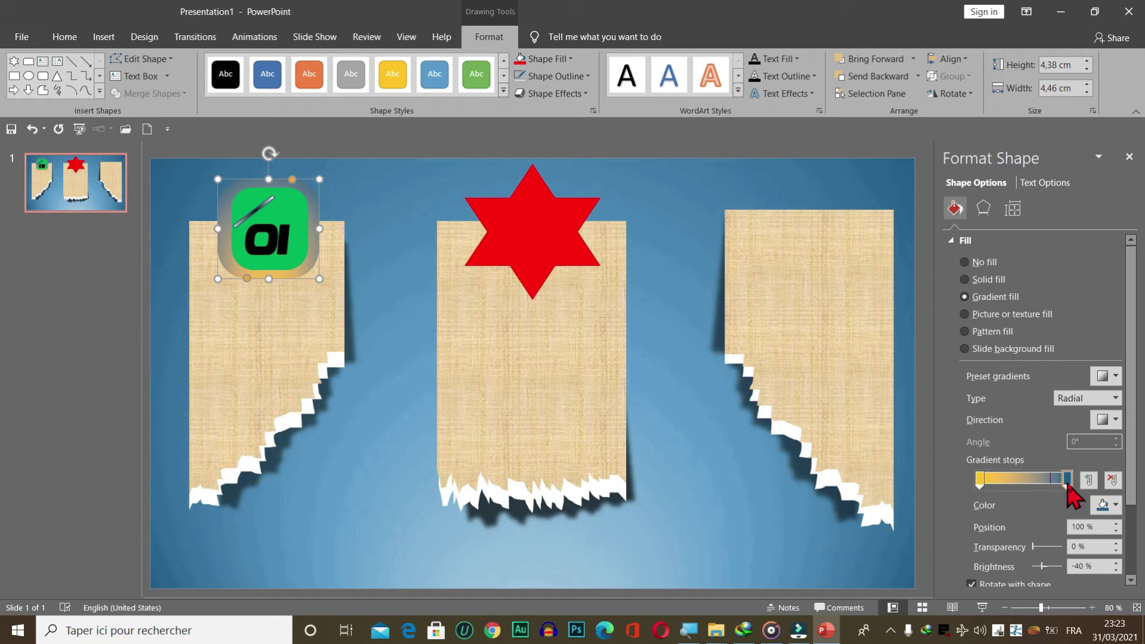
left_click(1115, 506)
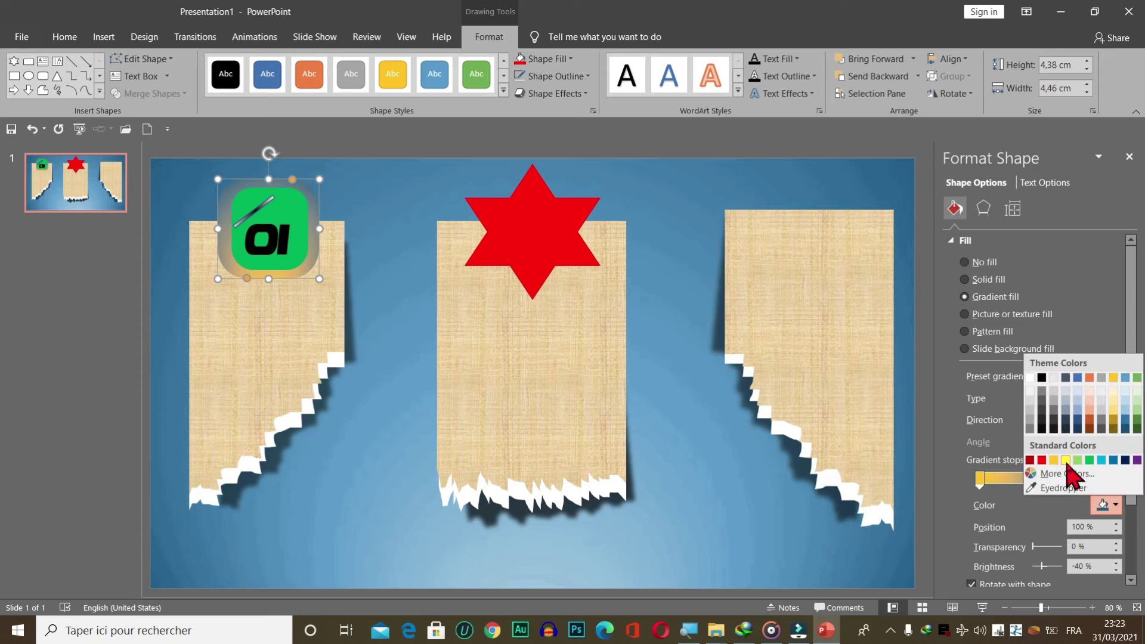
left_click(1066, 460)
Step: Make the border gradient radial from the centre and darken a stop to deeper gold
left_click(1087, 401)
left_click(1088, 404)
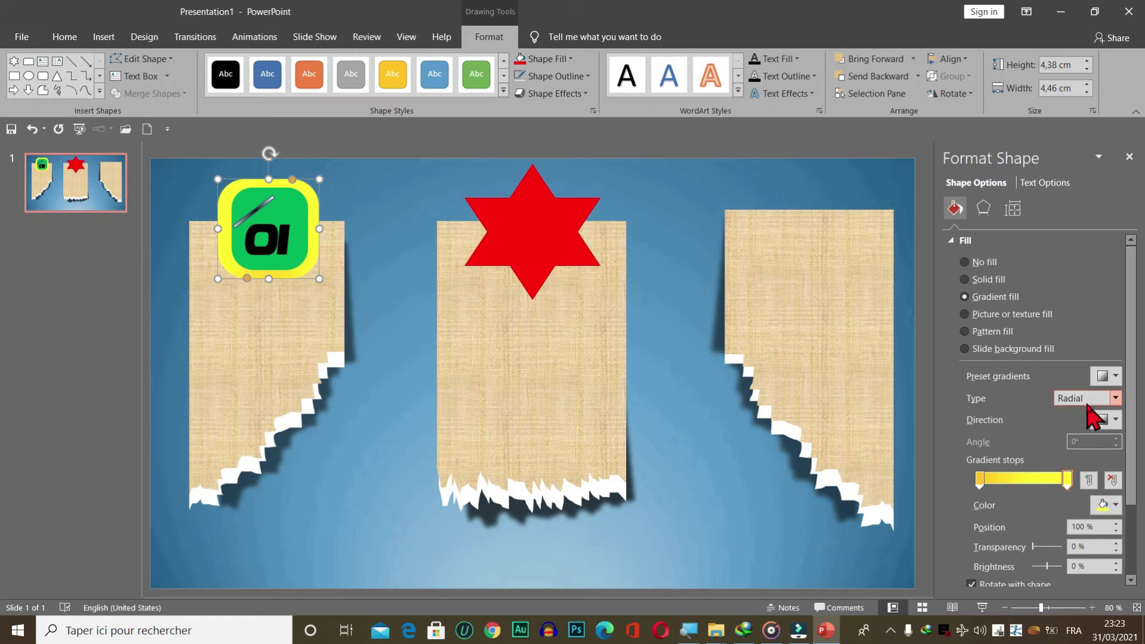
left_click(1116, 420)
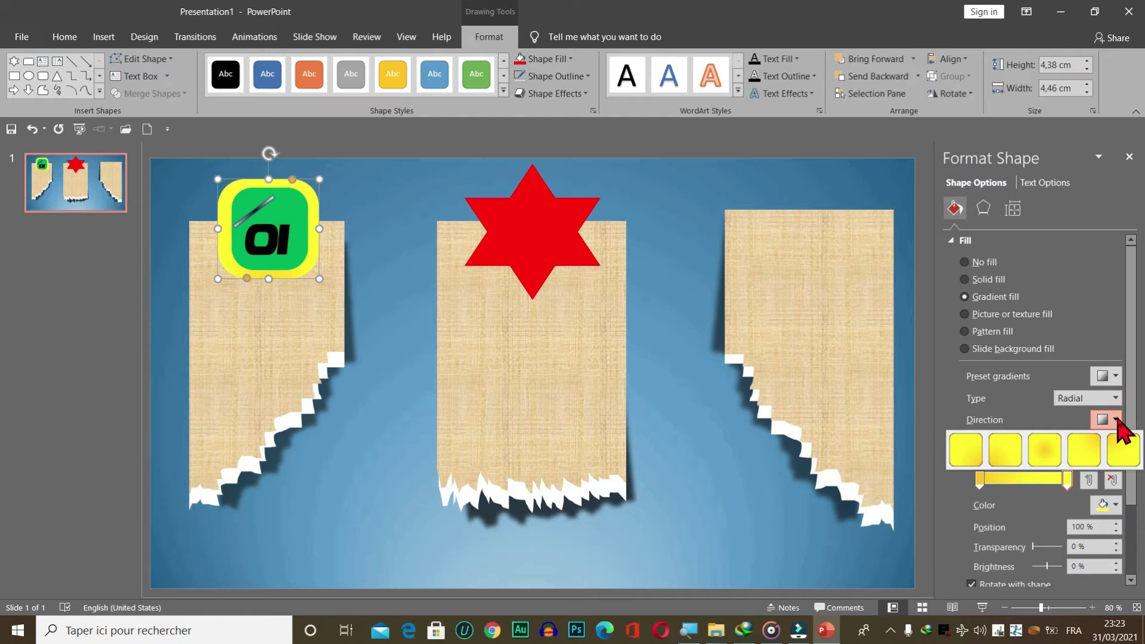
left_click(1087, 444)
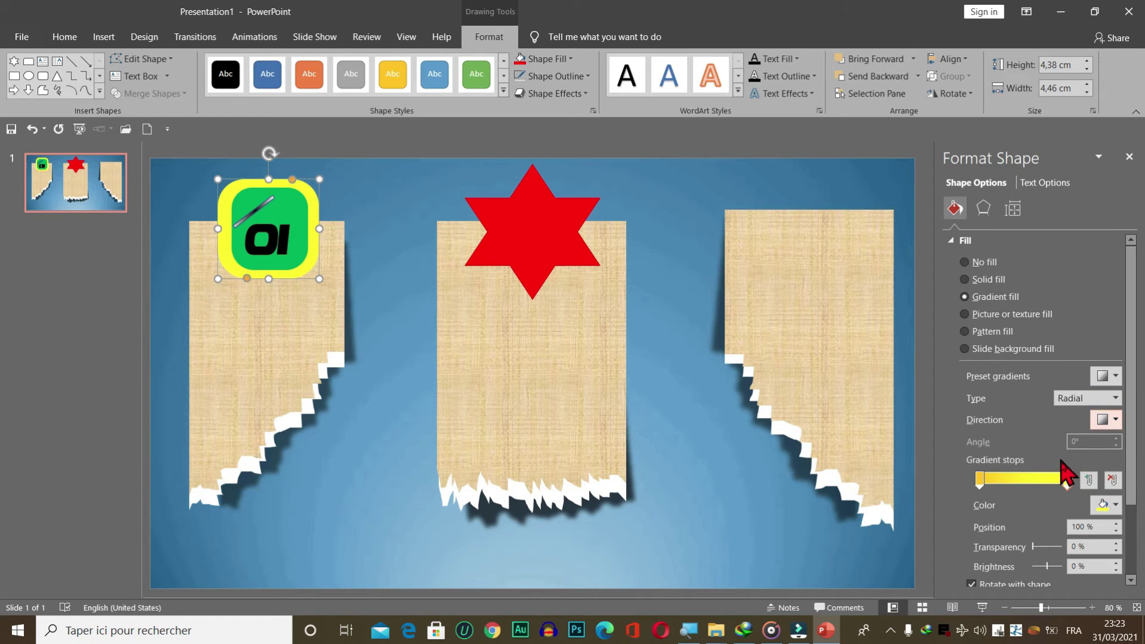
left_click(1103, 505)
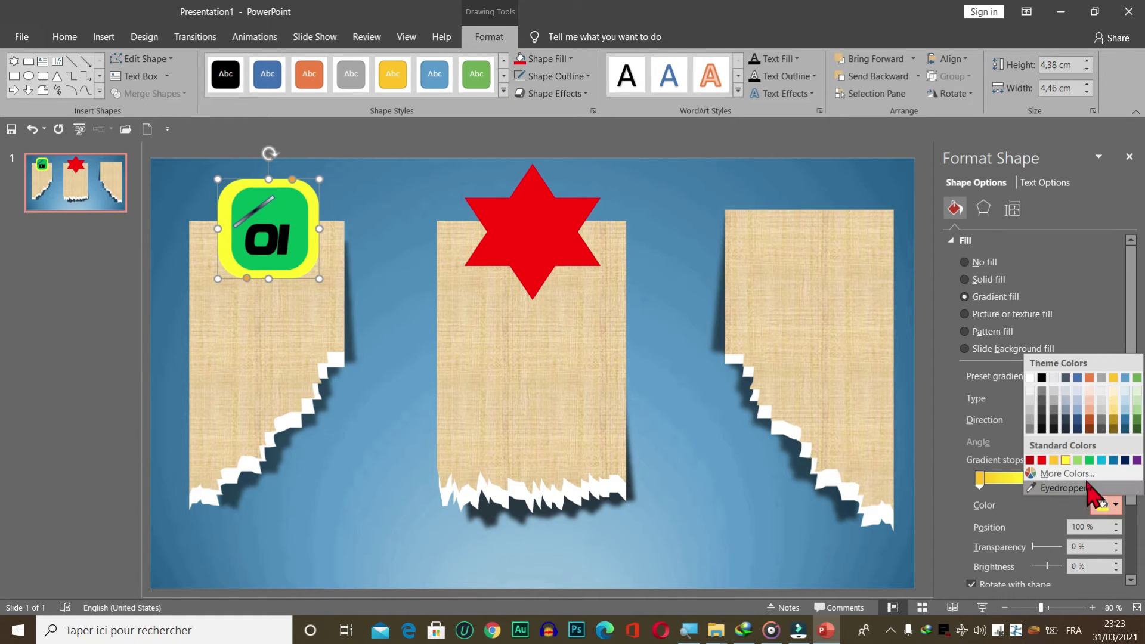
left_click(1114, 420)
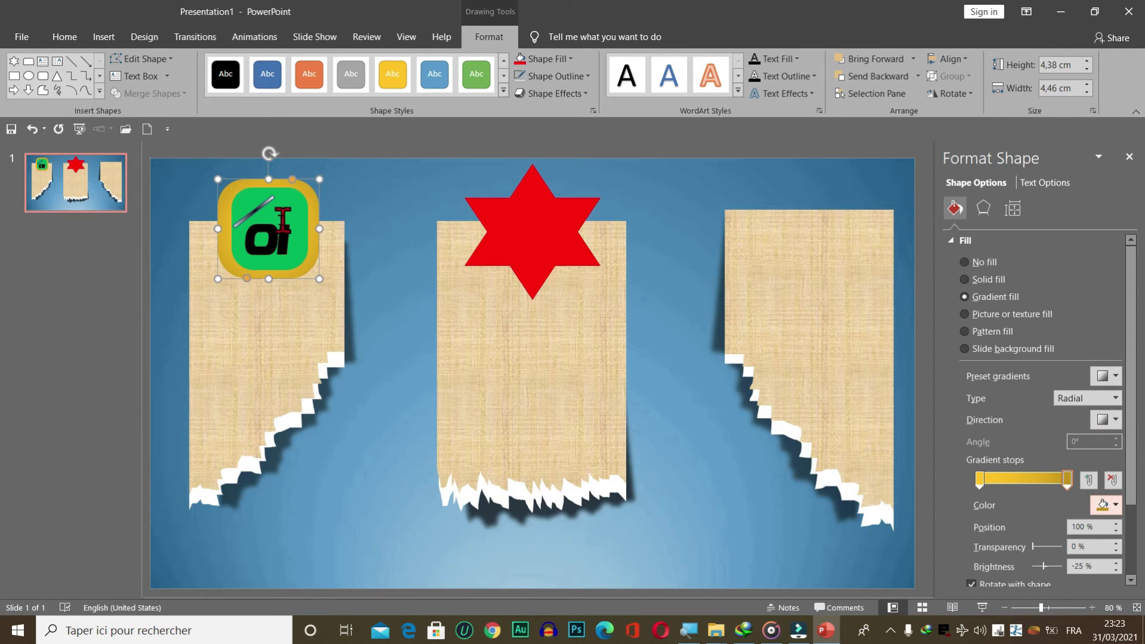
left_click(290, 207)
left_click(288, 197)
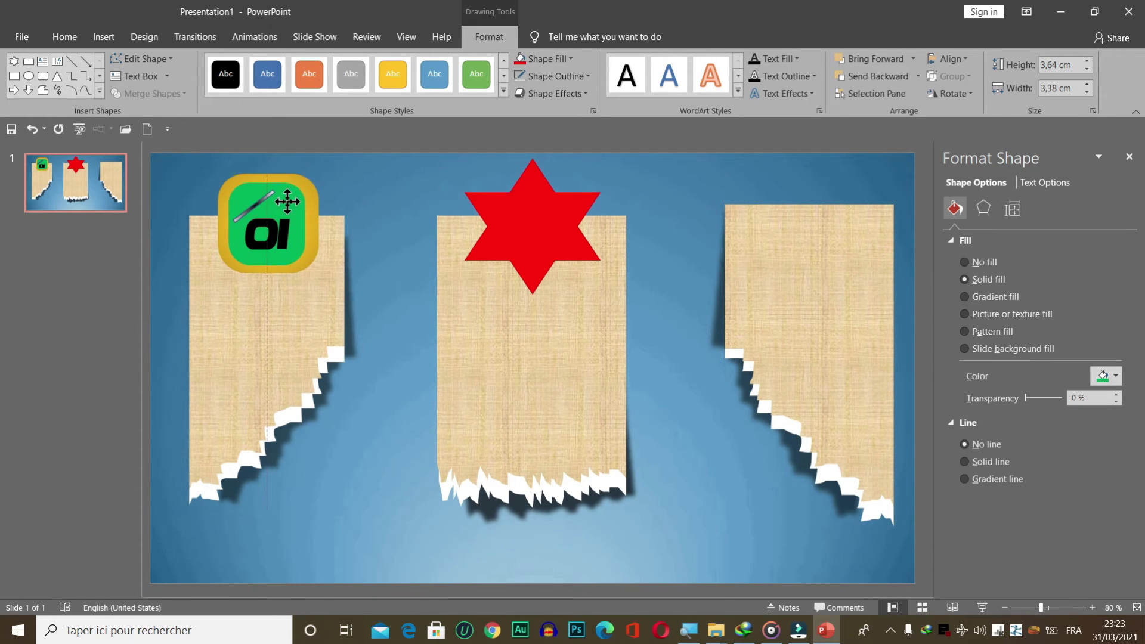
Step: Give the star a two-stop radial gradient from red to a custom pink
left_click(381, 188)
left_click(499, 217)
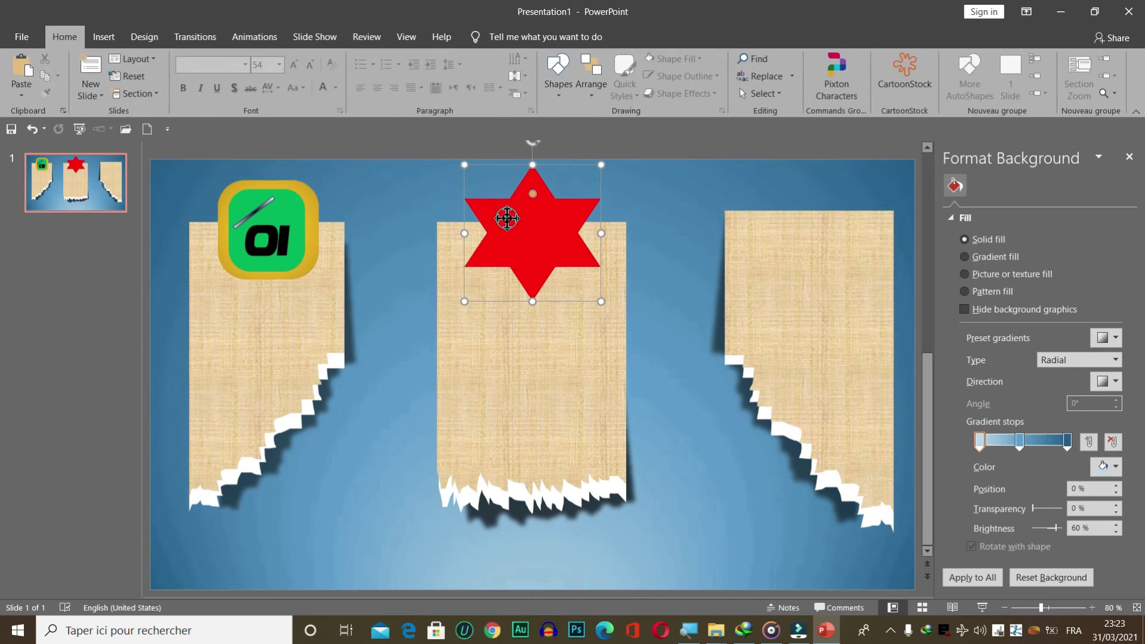
left_click(994, 298)
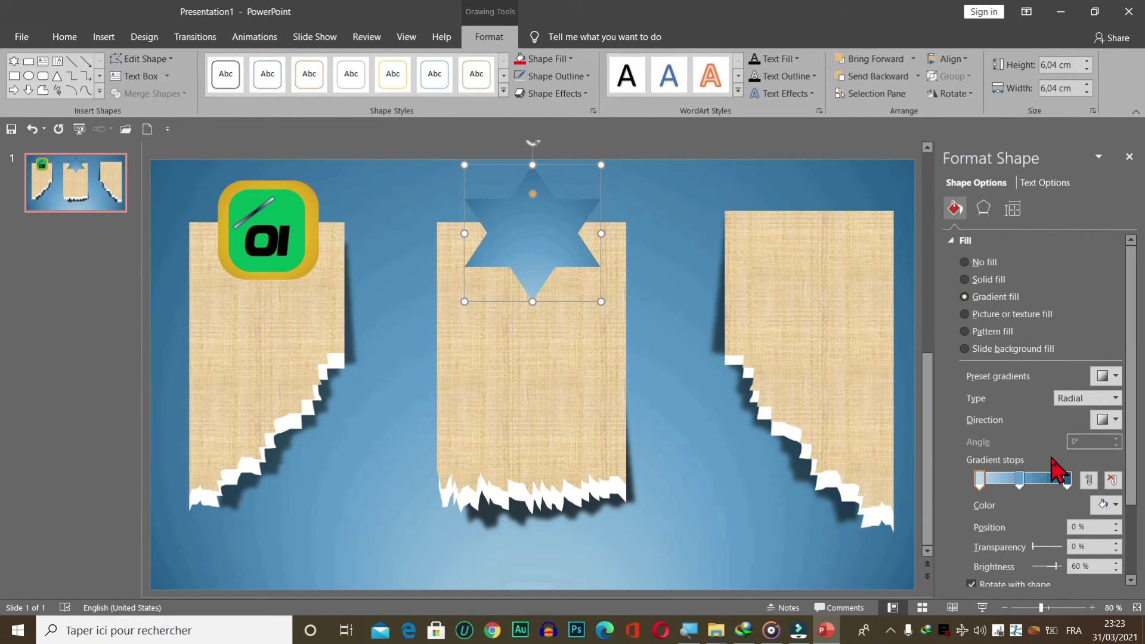
left_click_drag(1020, 481, 1022, 482)
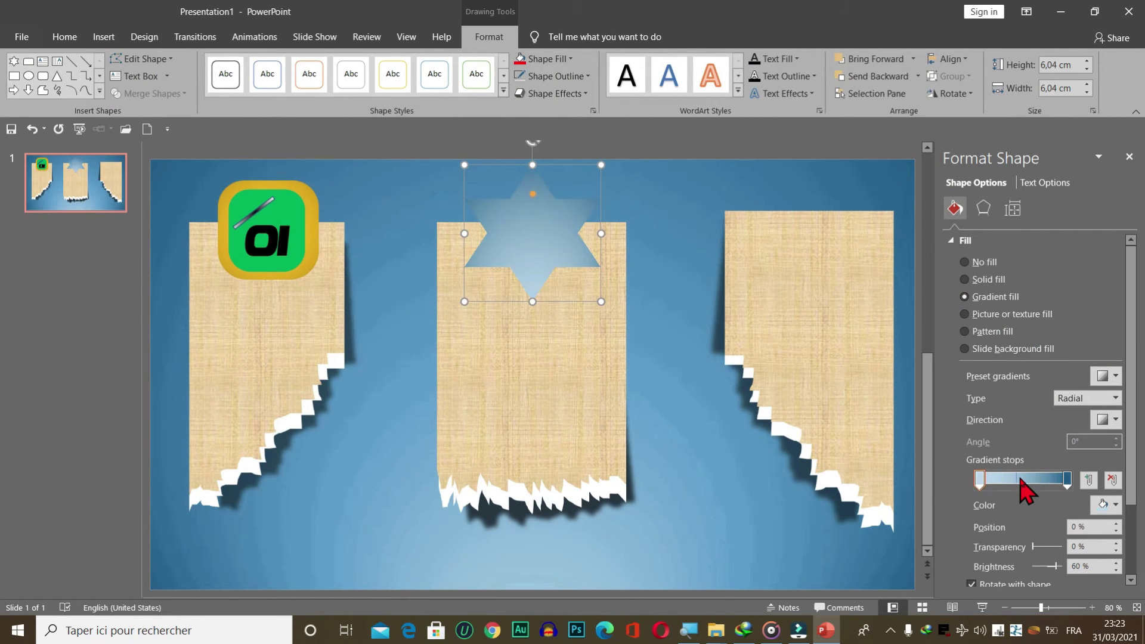
left_click(1114, 505)
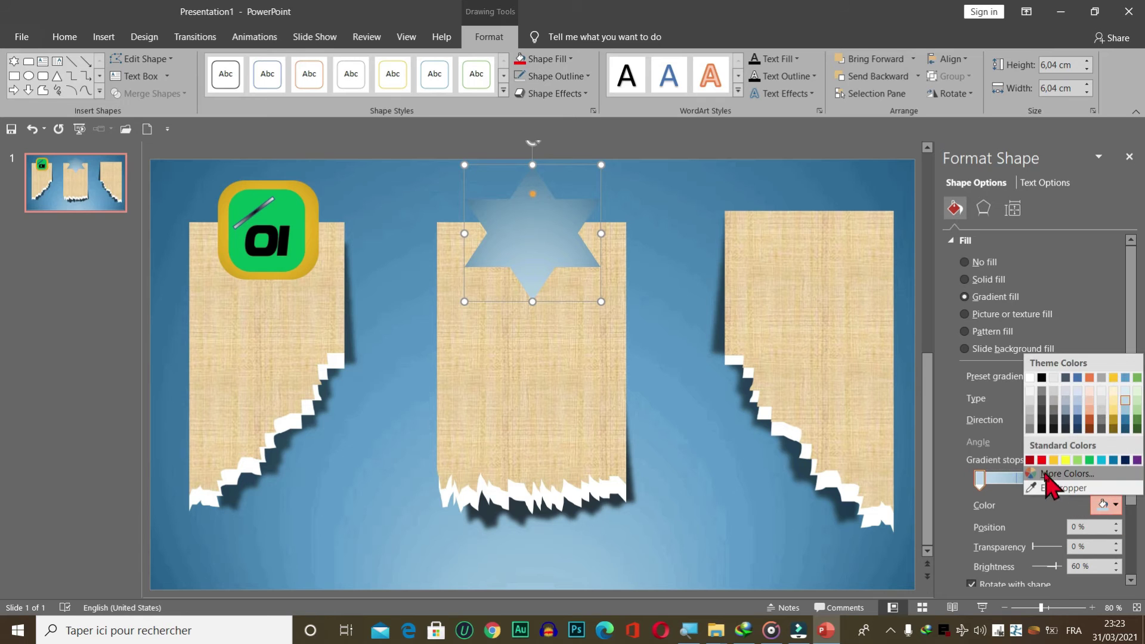
left_click(1030, 460)
left_click(1068, 480)
left_click(1115, 505)
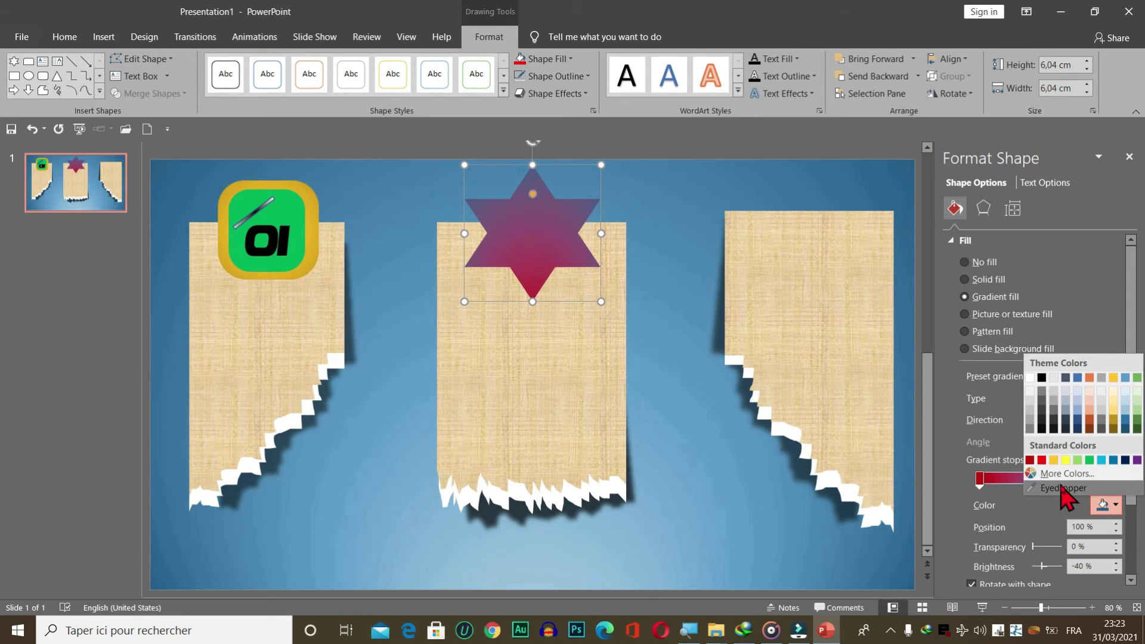
left_click(1065, 475)
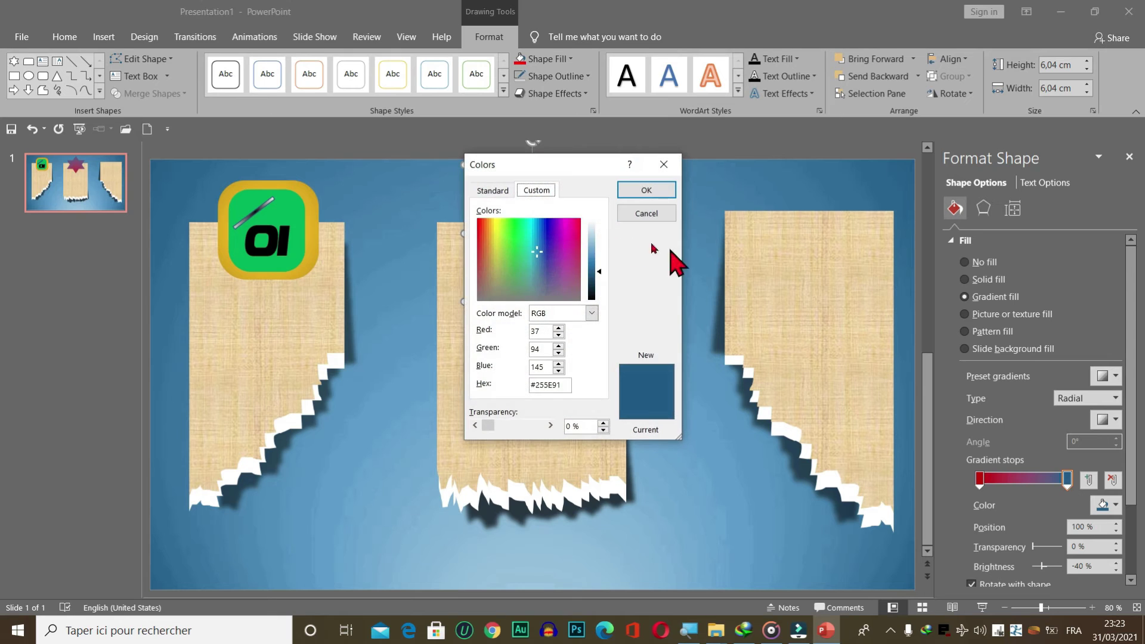
left_click(575, 231)
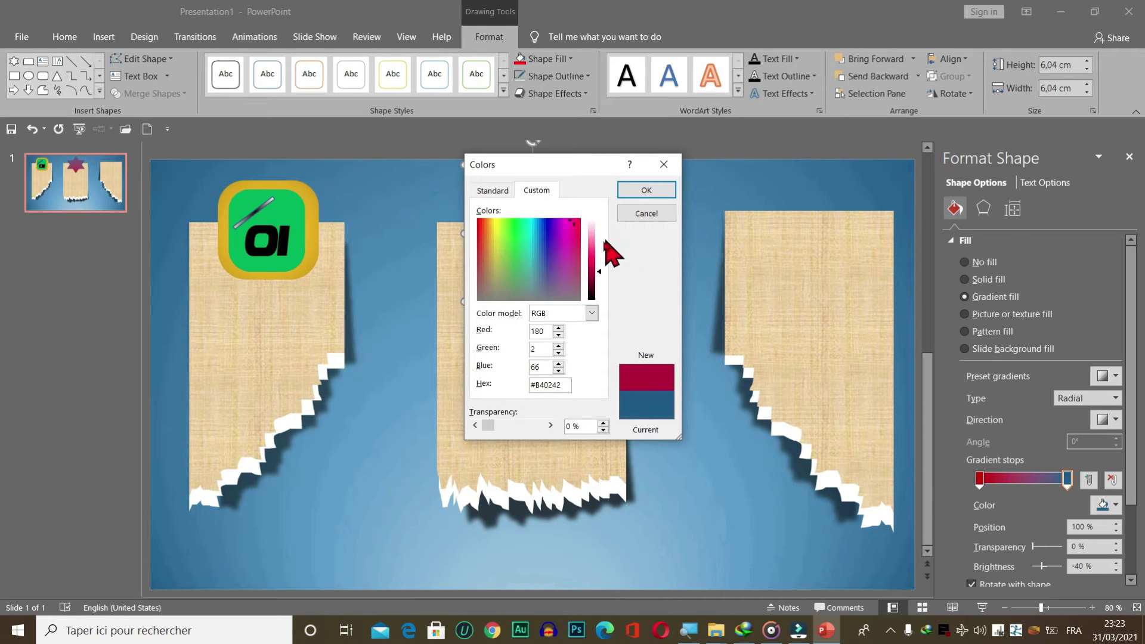
left_click(592, 247)
left_click(647, 191)
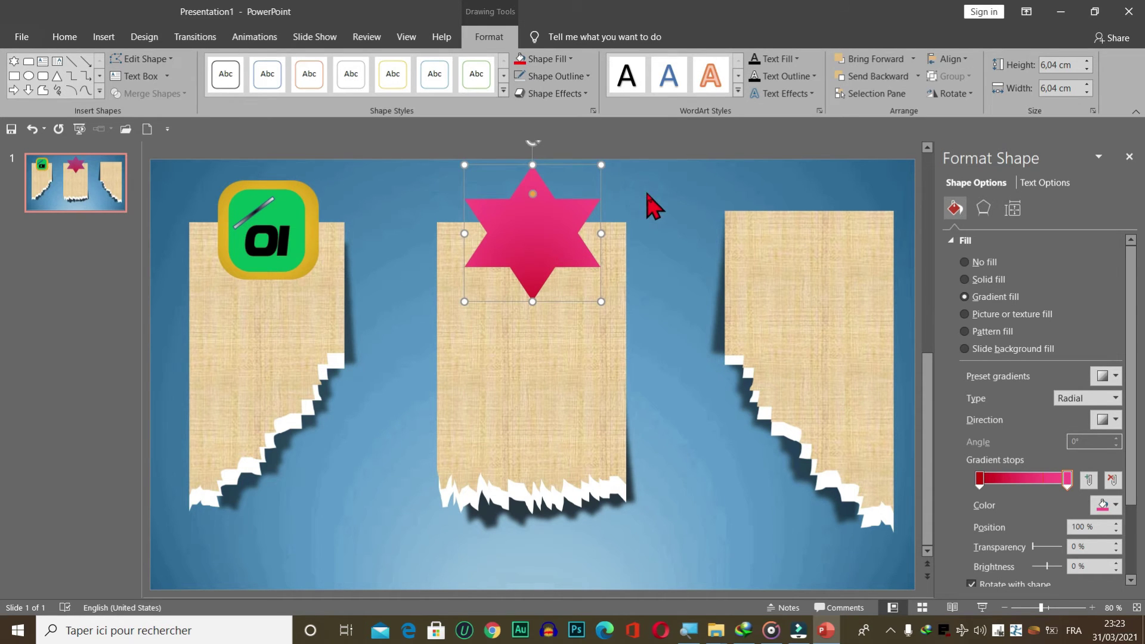
Step: Duplicate the pink star and shrink the copy to about 4,13 × 4,14 cm
left_click(618, 217)
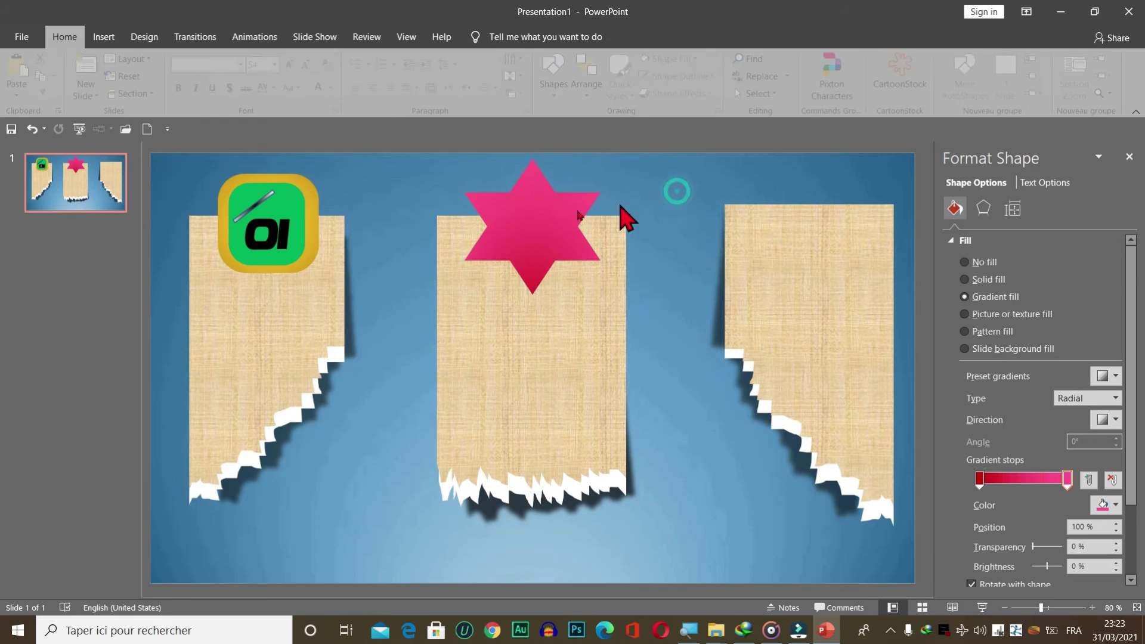
left_click(531, 210)
key("ctrl+d")
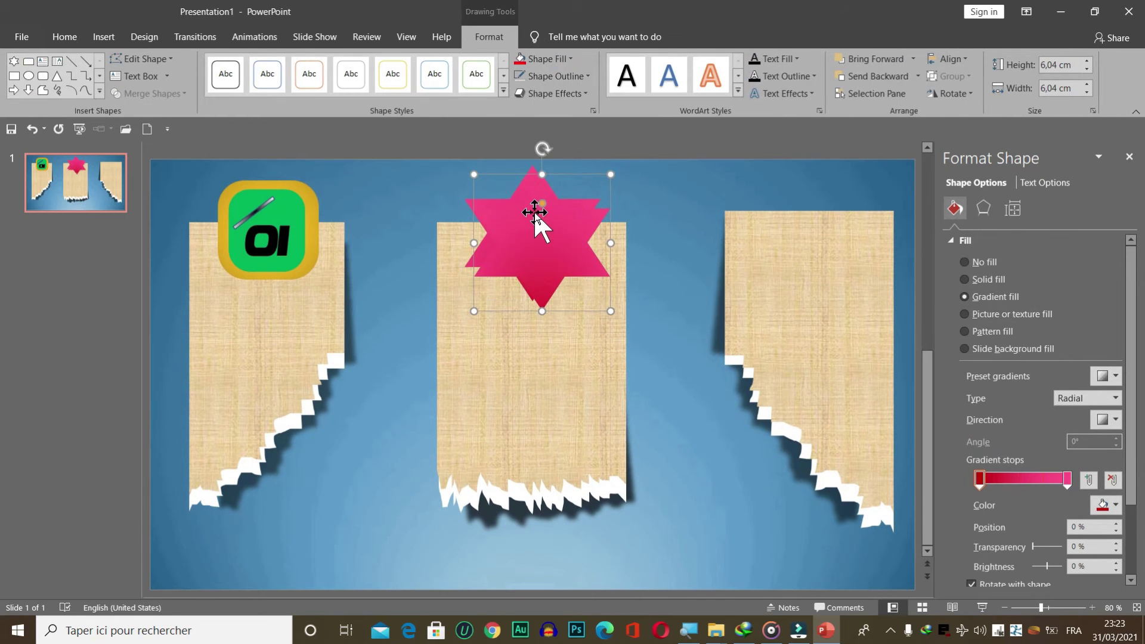
left_click_drag(474, 174, 526, 212)
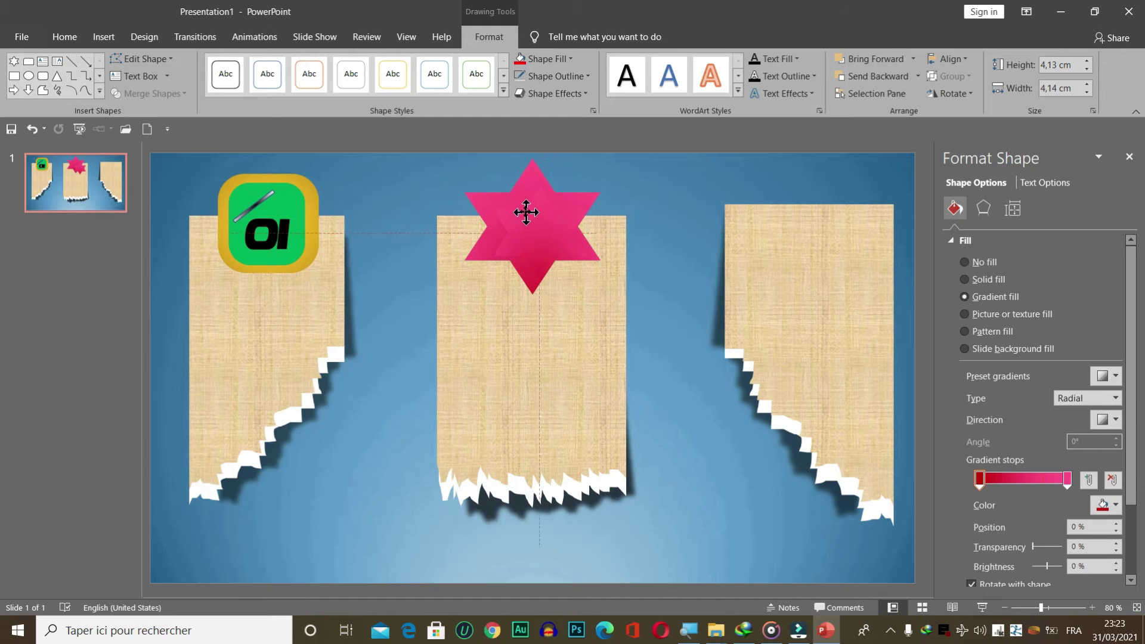
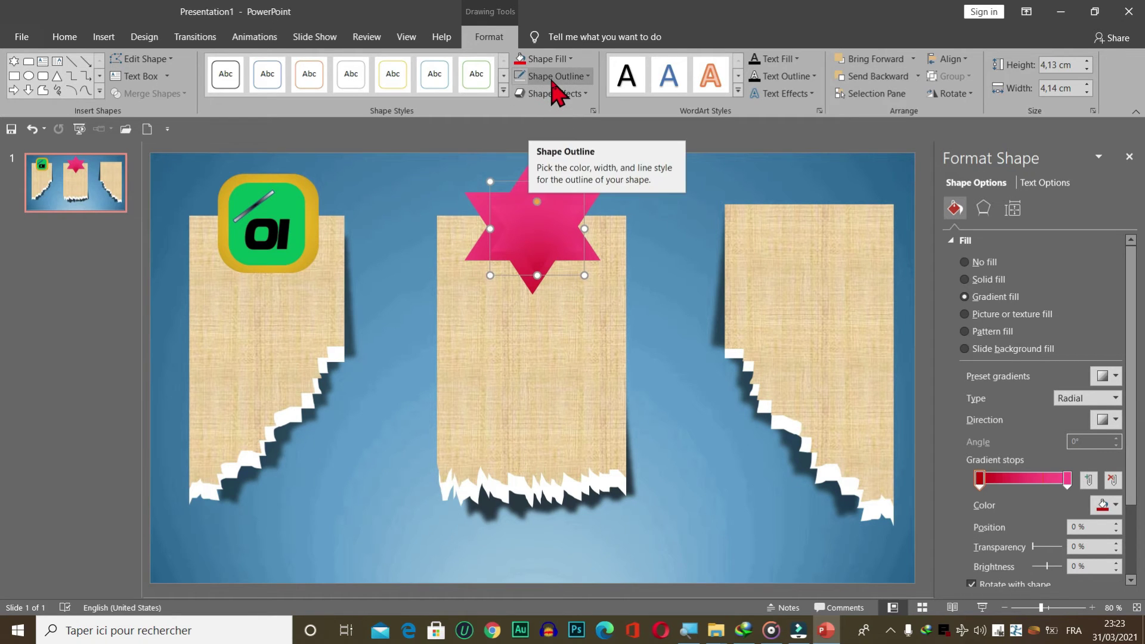
Step: Fill the star shape with yellow
left_click(550, 59)
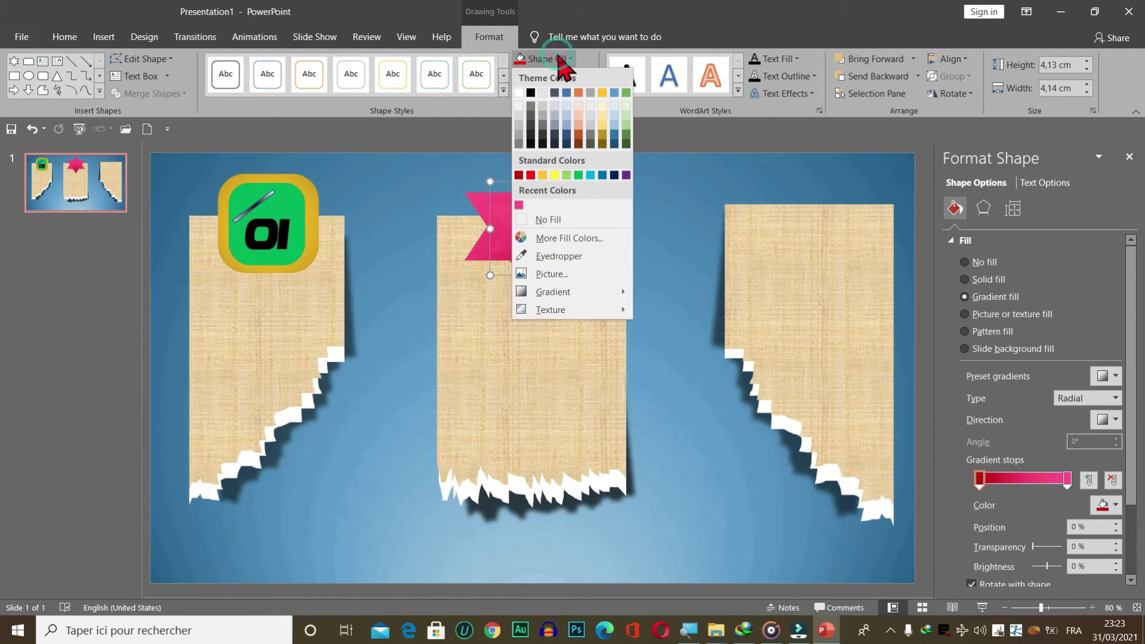
left_click(555, 174)
left_click(634, 185)
left_click(546, 223)
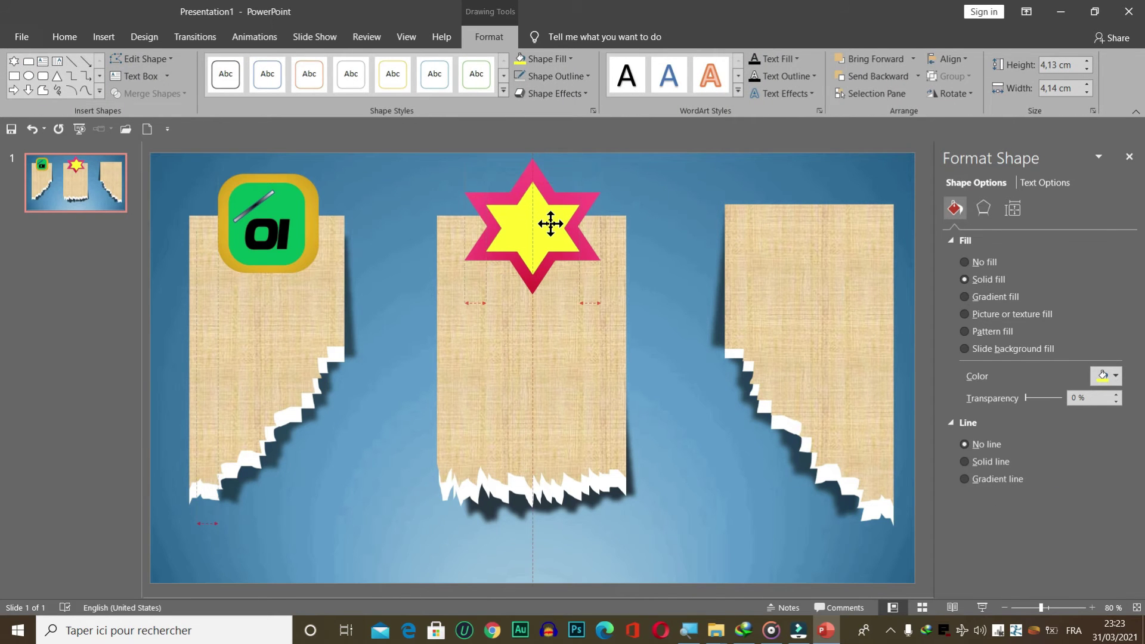
left_click(648, 189)
Step: Copy the 01 badge's diagonal highlight line onto the star and position it near the top
left_click(269, 195)
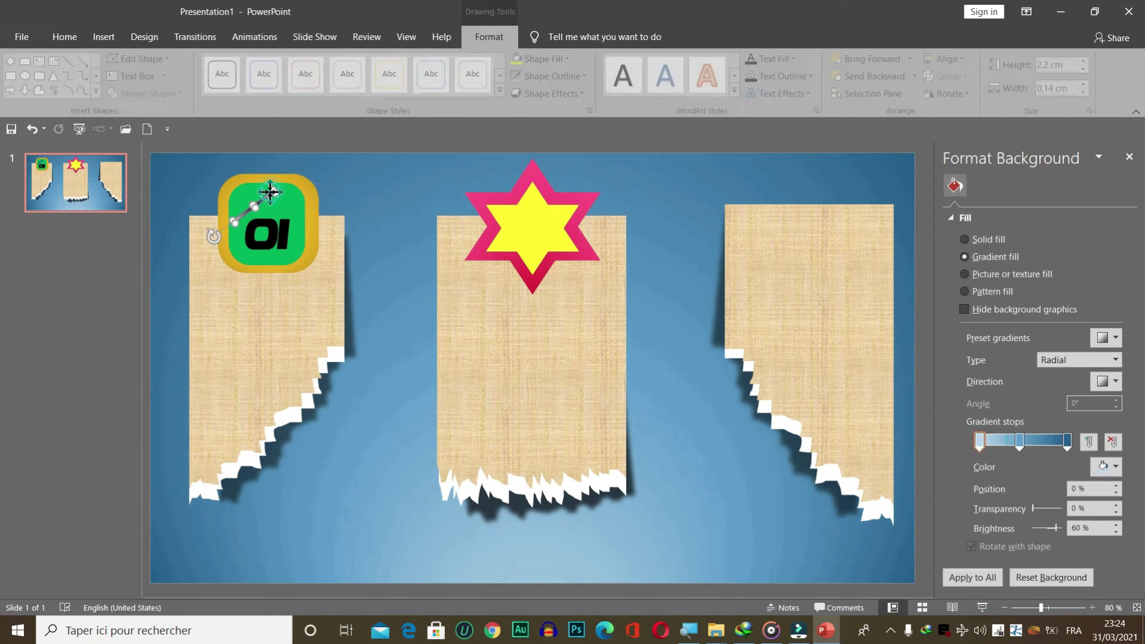
mouse_move(270, 197)
left_mouse_down()
mouse_move(260, 224)
mouse_move(511, 219)
left_mouse_up()
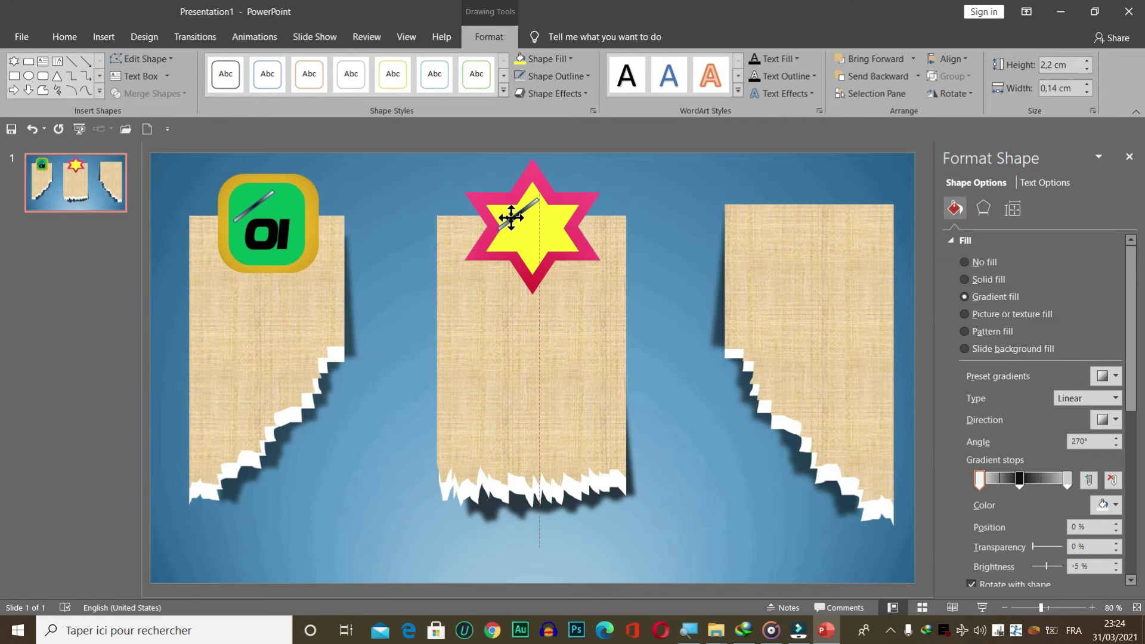
left_click(644, 167)
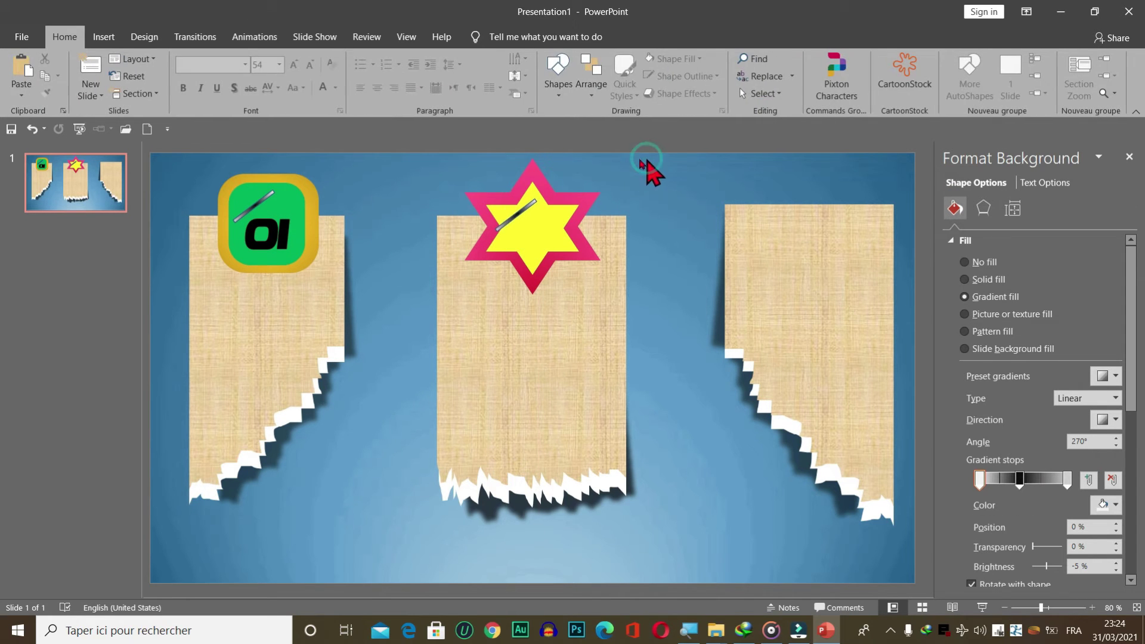
left_click(514, 210)
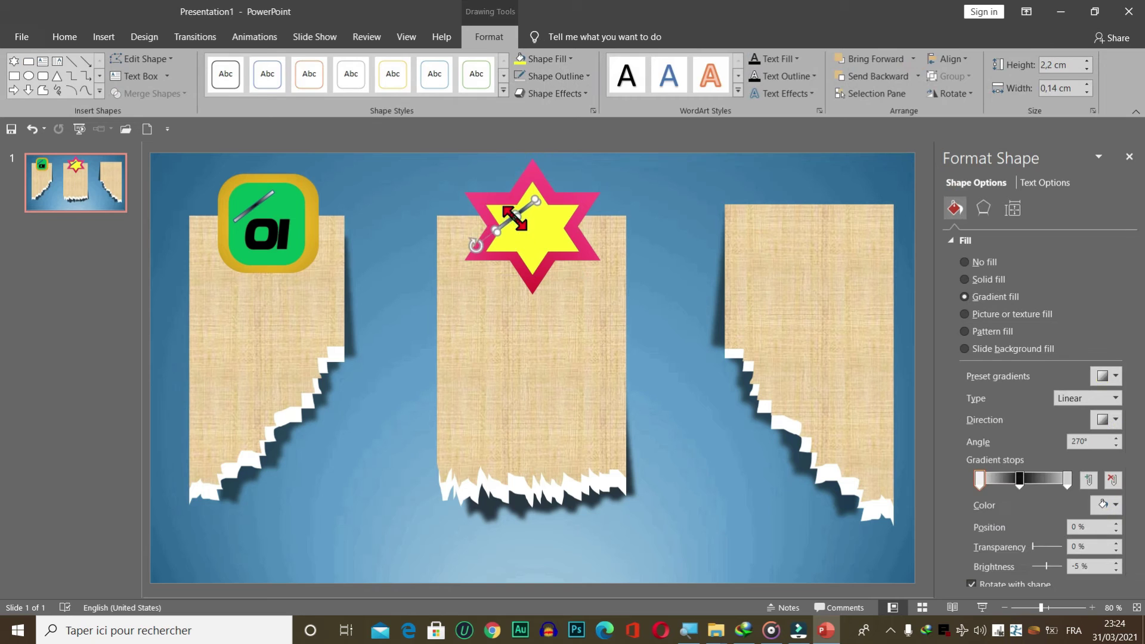
left_click_drag(522, 207, 524, 204)
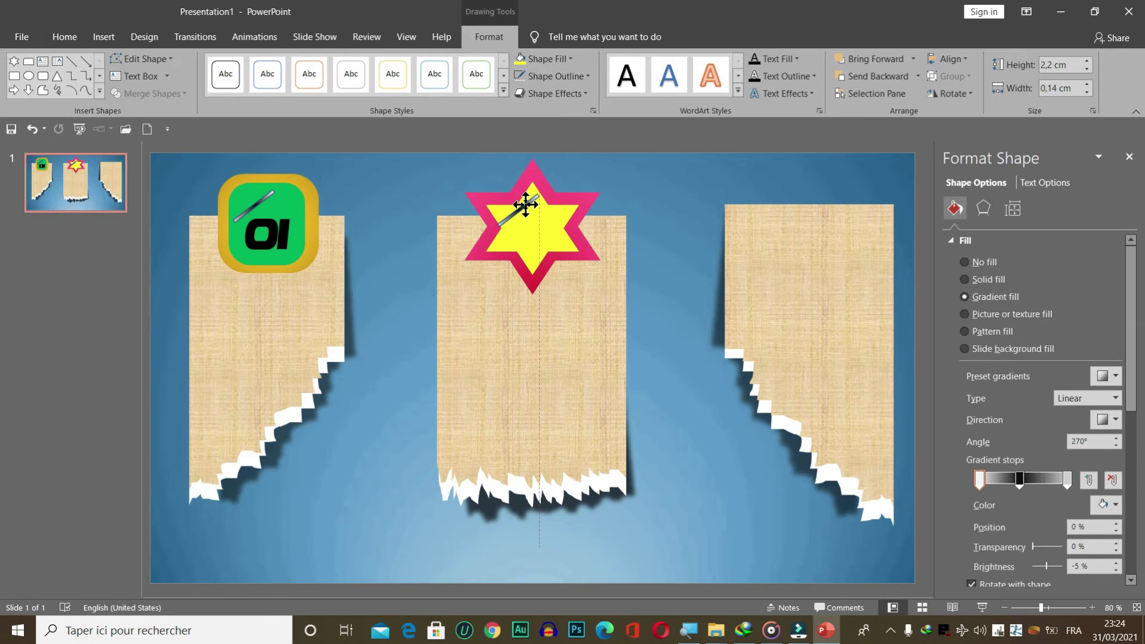
left_click(289, 228)
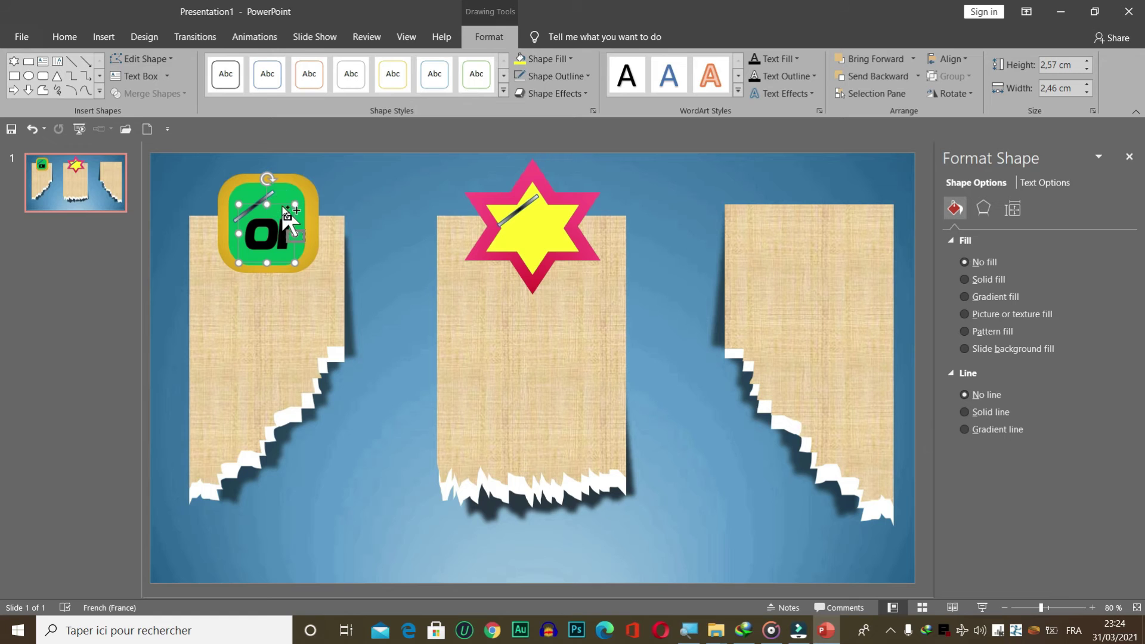
Step: Duplicate the 01 label, retype it as 02, and move it onto the star
key("ctrl+d")
left_click_drag(289, 220, 488, 327)
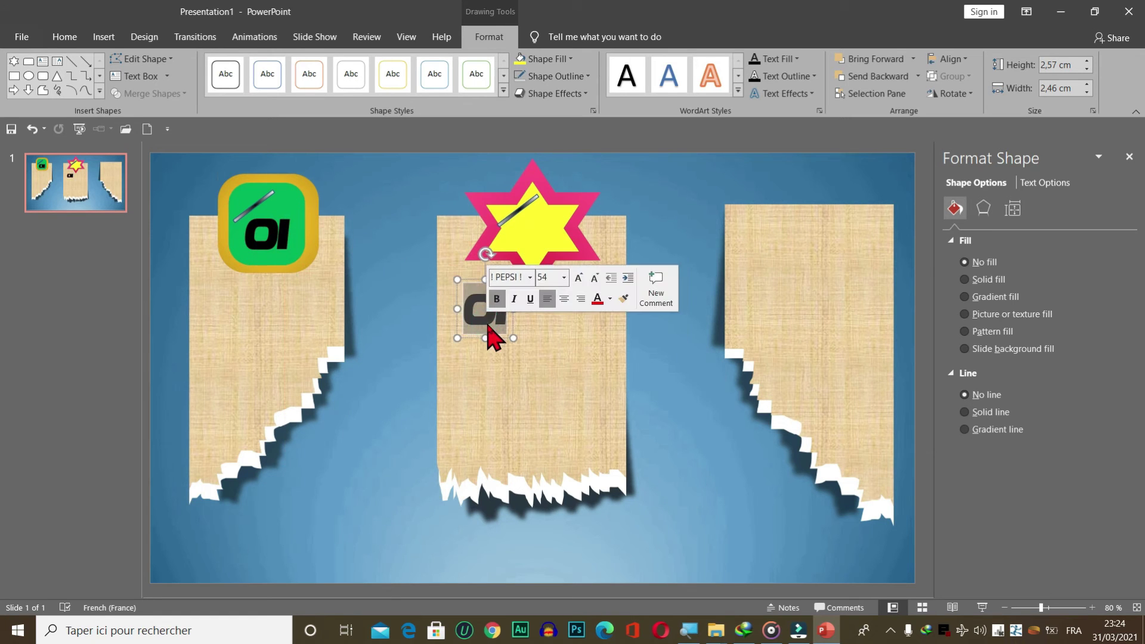
key("BackSpace")
type("02")
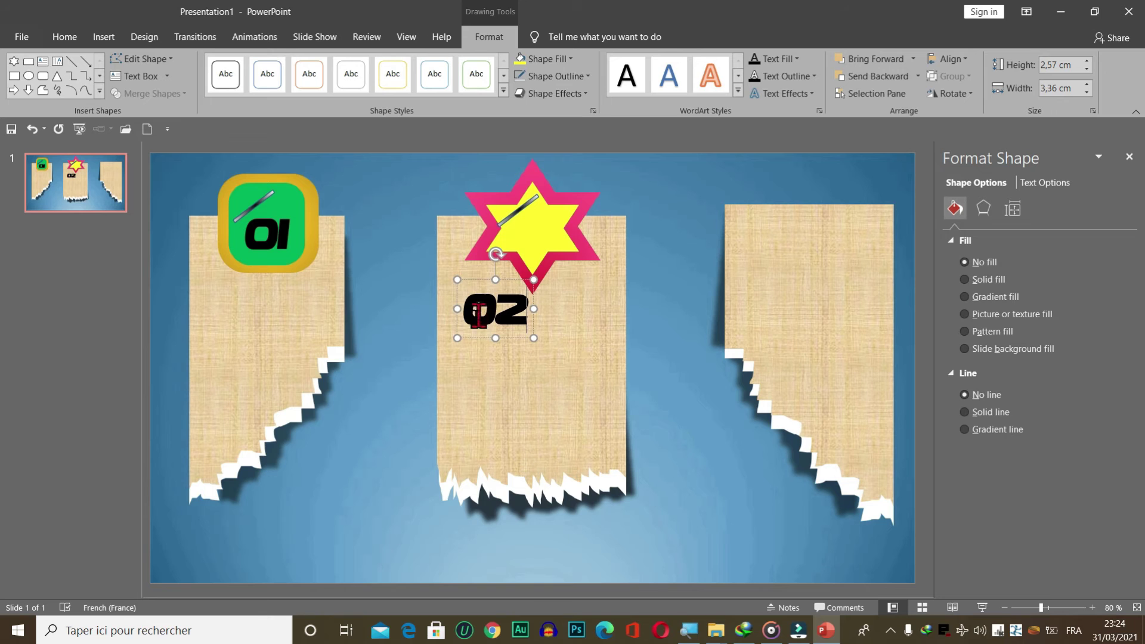
left_click_drag(479, 279, 517, 206)
Step: Set the 02 label to size 40 and centre it on the star
left_click(595, 170)
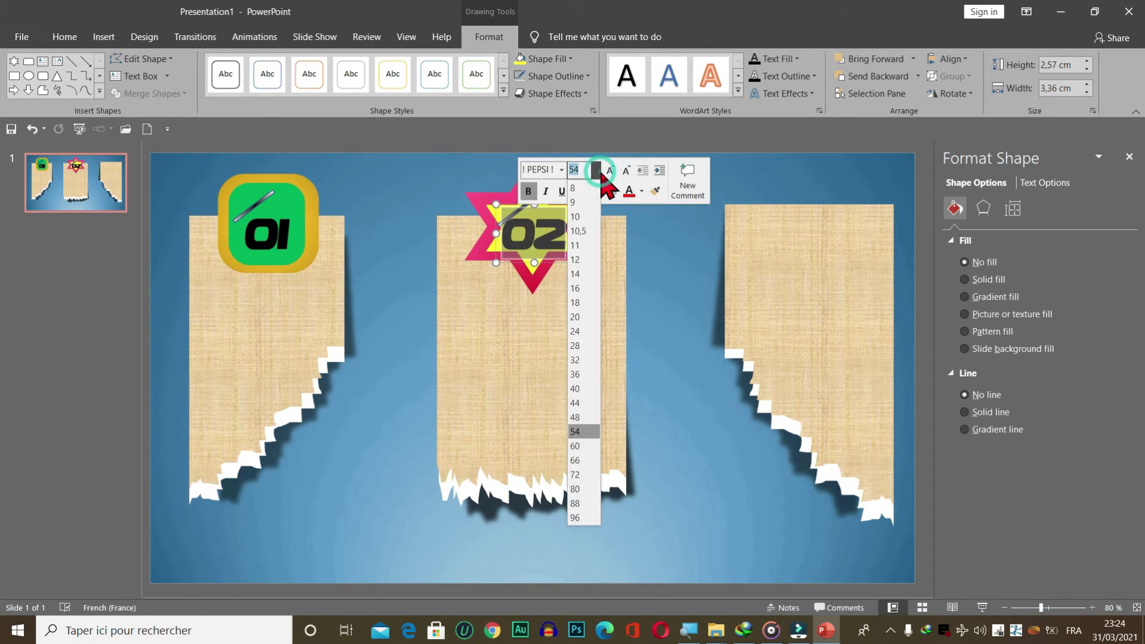
left_click(583, 389)
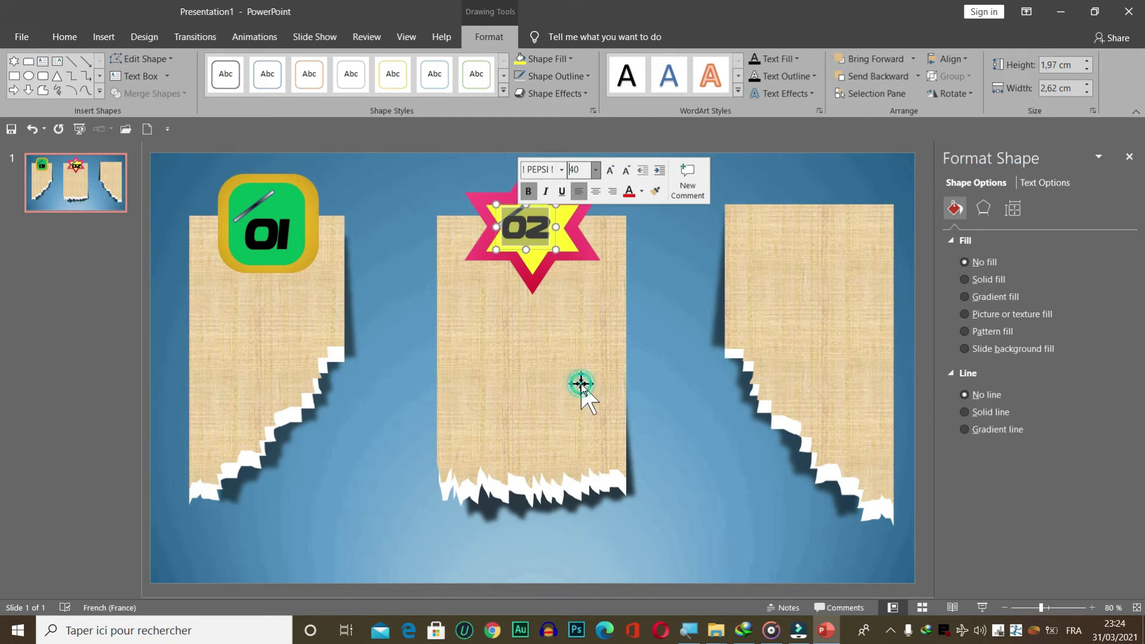
left_click(510, 199)
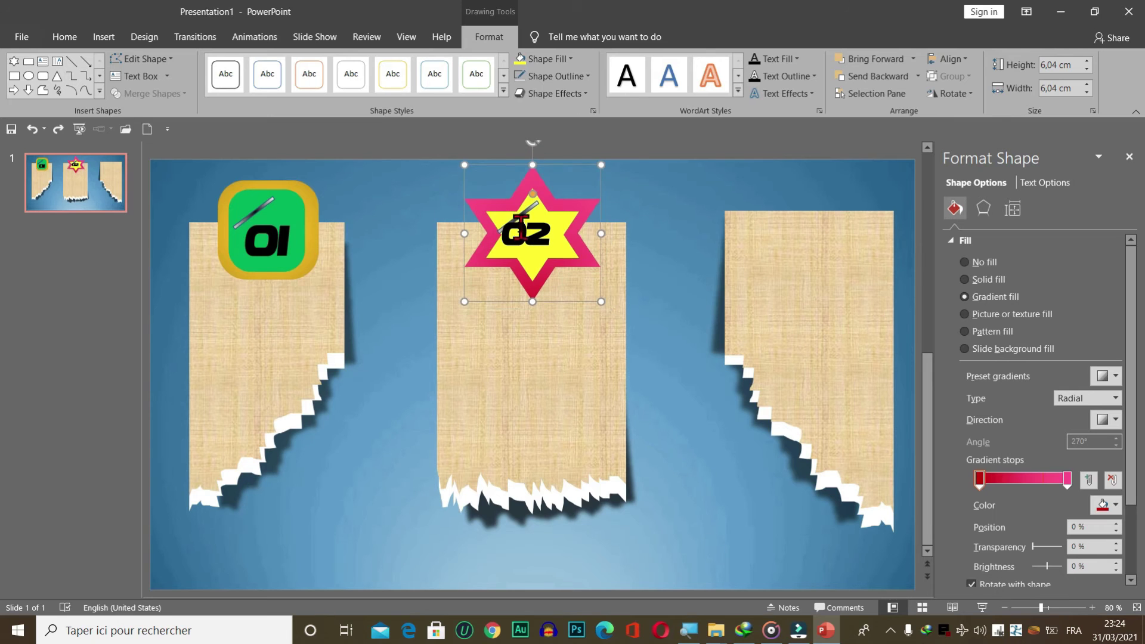
left_click(522, 227)
left_click_drag(519, 209, 526, 213)
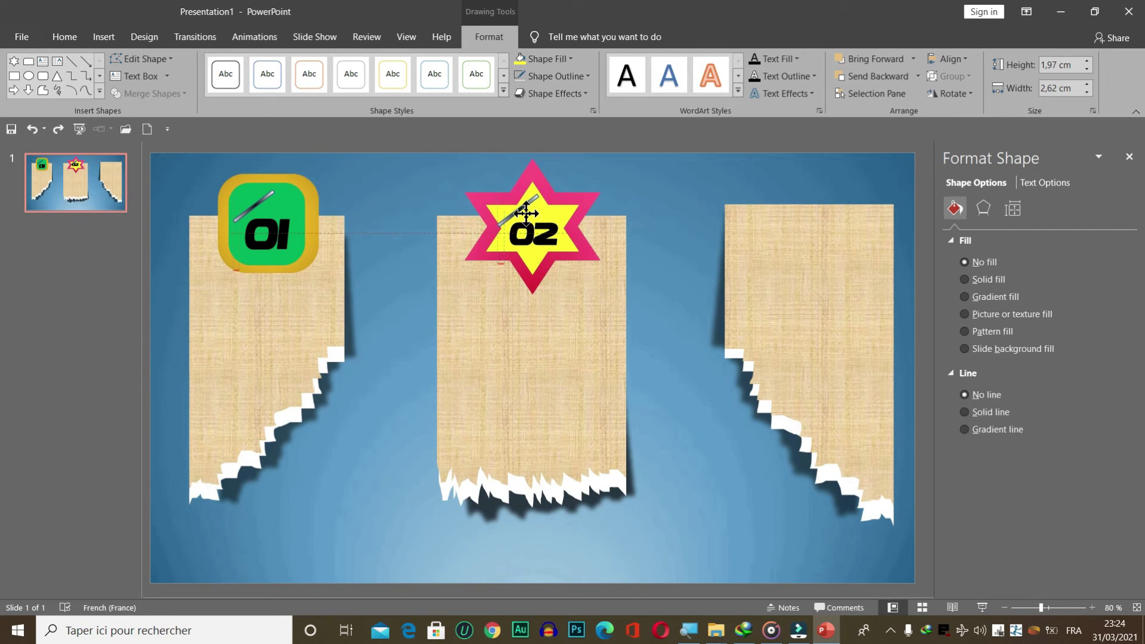
Step: Set the 01 label to size 40 and recentre it in the green square
left_click(270, 227)
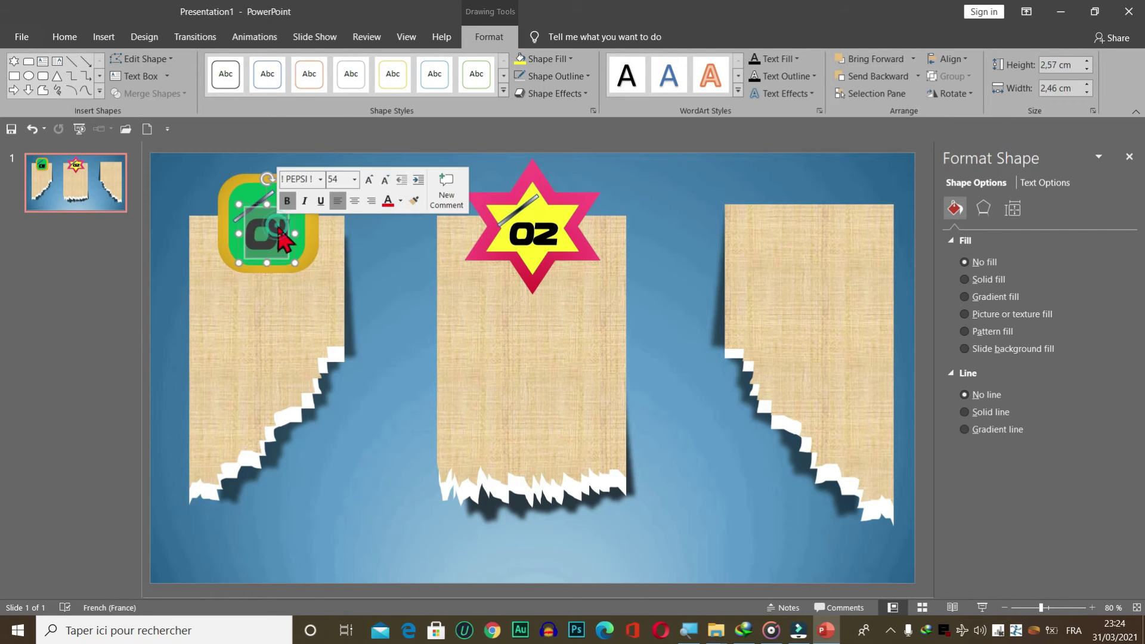
left_click(355, 179)
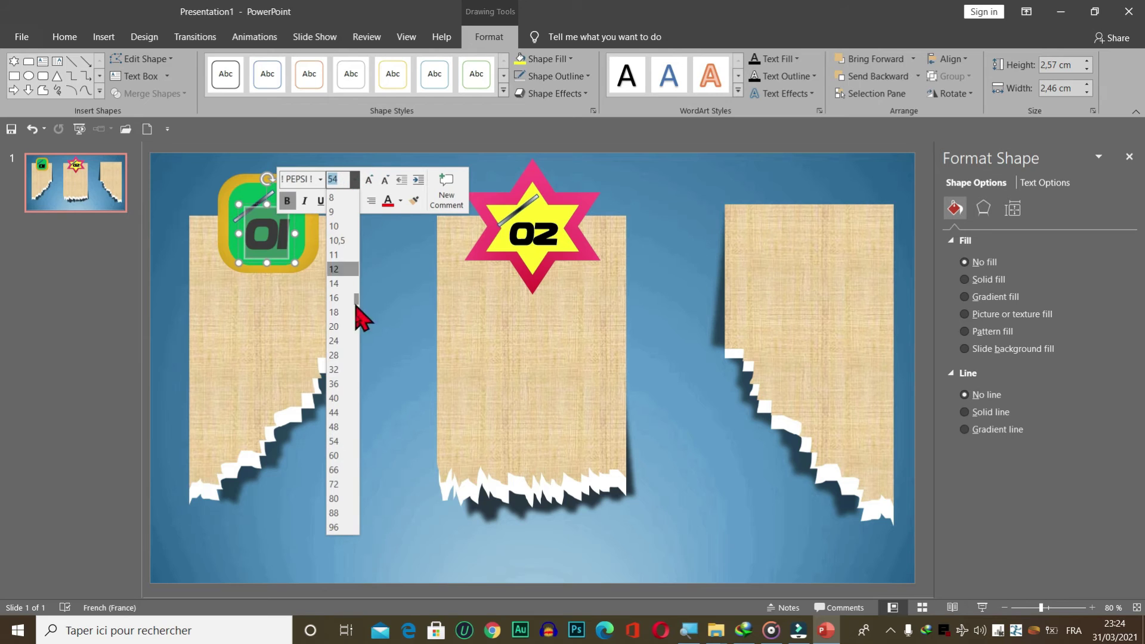
left_click(353, 399)
left_click_drag(253, 208, 260, 212)
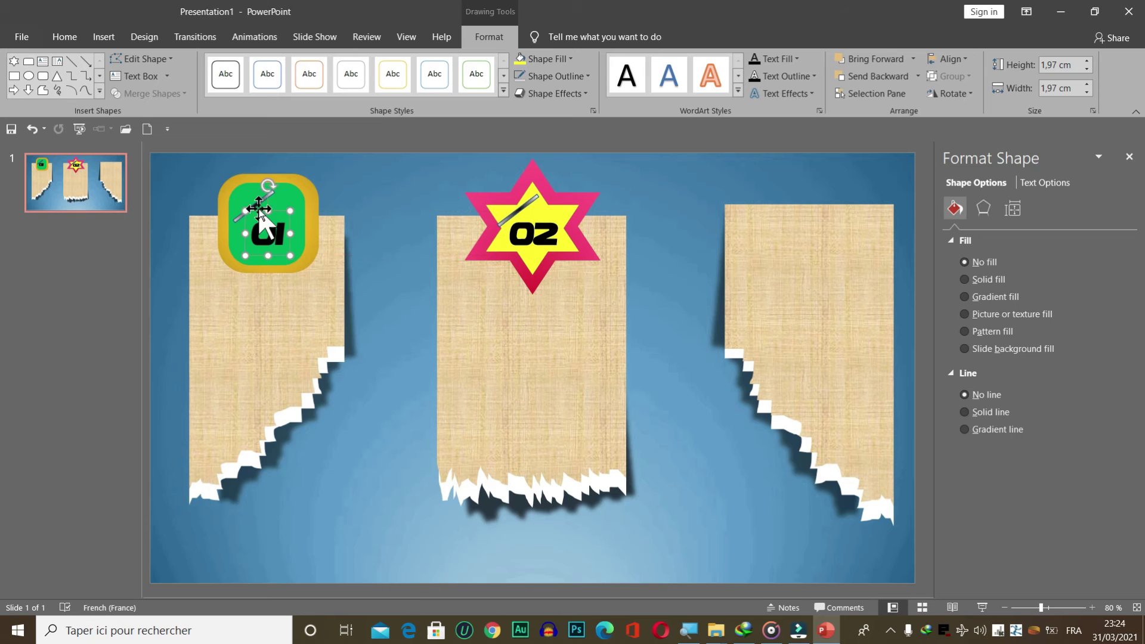
Step: Group the badge's square, frame and highlight line, and copy the group onto the right panel
left_click(350, 192)
left_click(301, 207)
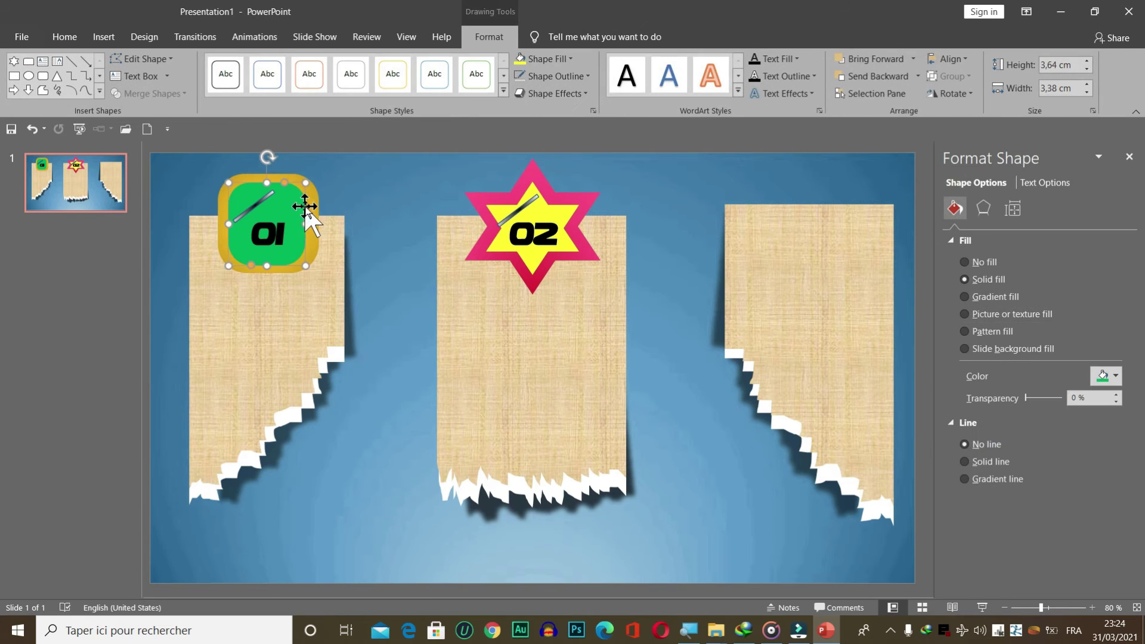
left_click(314, 212, "shift")
left_click(301, 228)
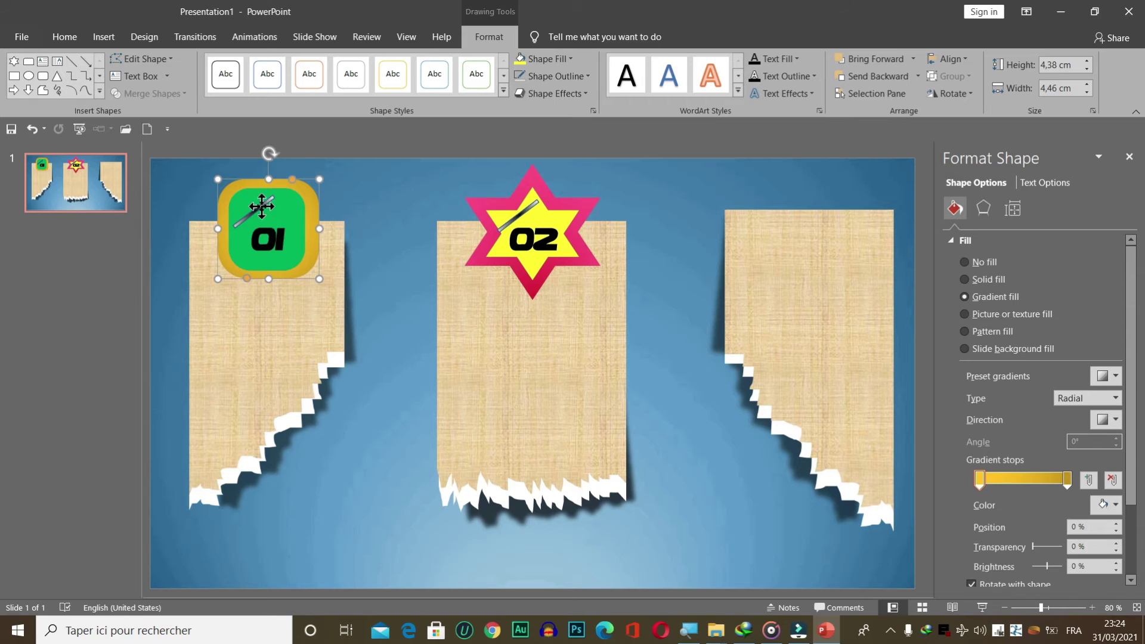
left_click(261, 207, "shift")
left_click(294, 224, "shift")
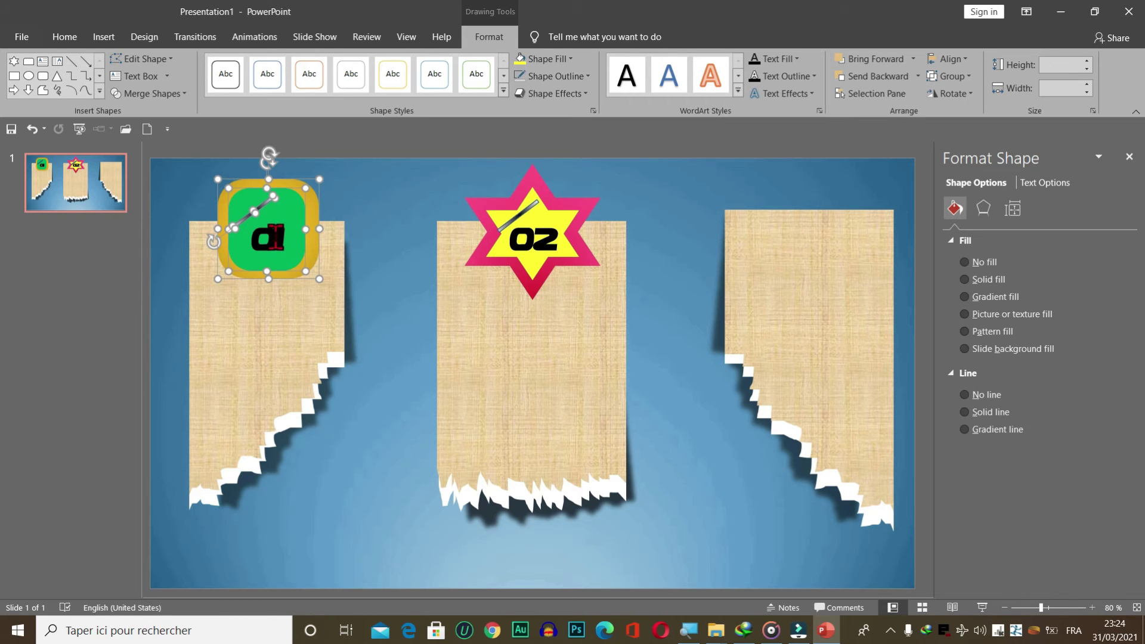
right_click(276, 236)
mouse_move(322, 324)
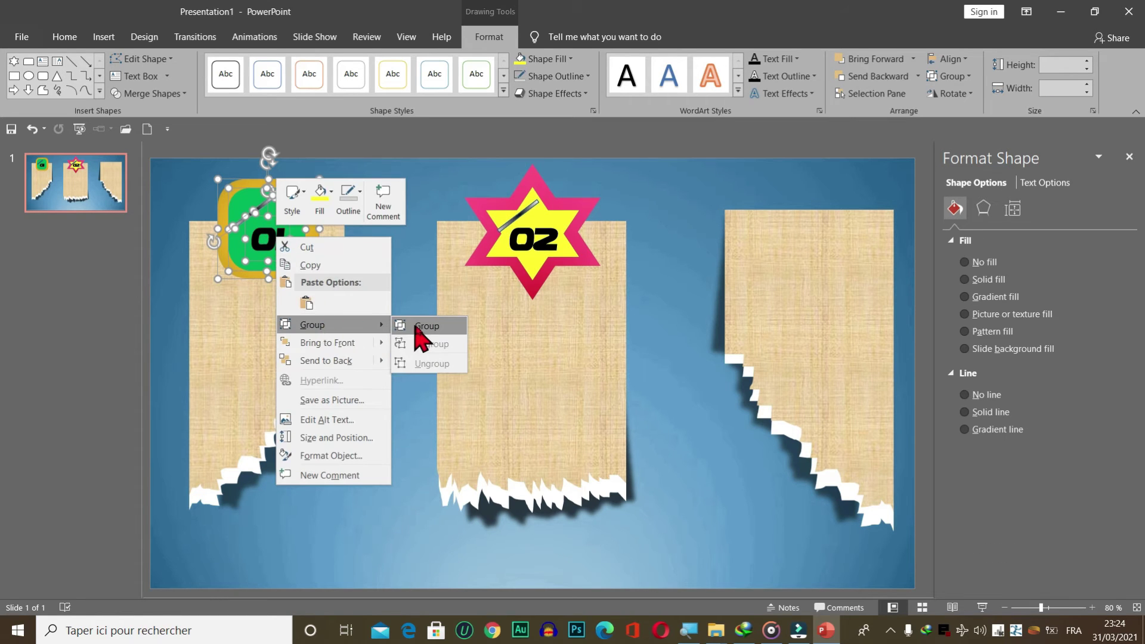
left_click(425, 328)
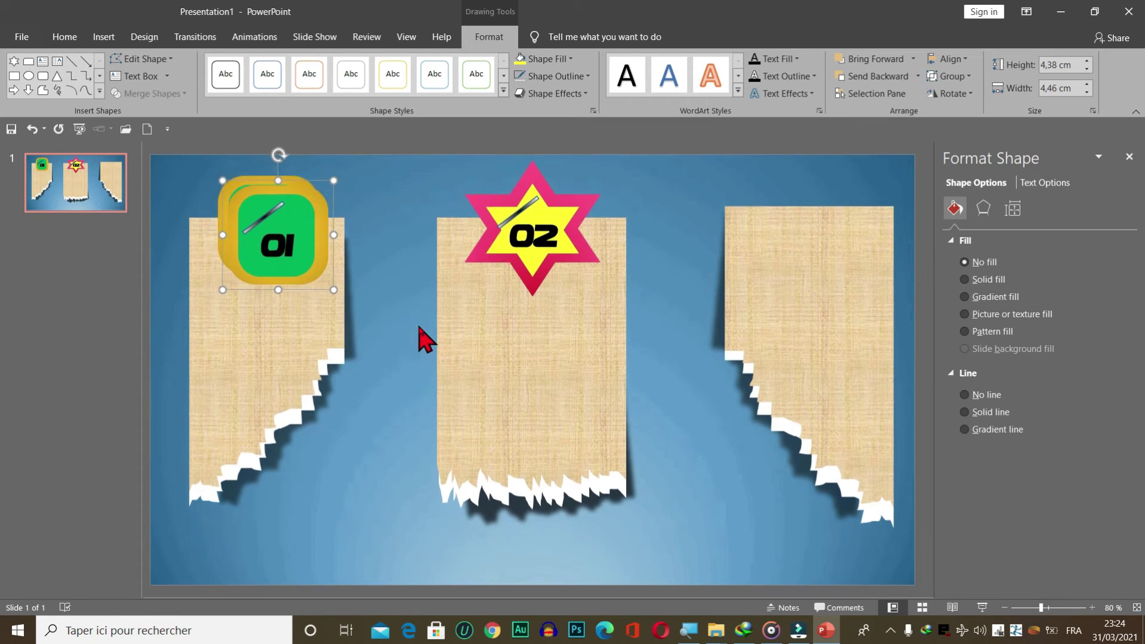
mouse_move(286, 207)
left_mouse_down()
mouse_move(654, 222)
mouse_move(829, 197)
left_mouse_up()
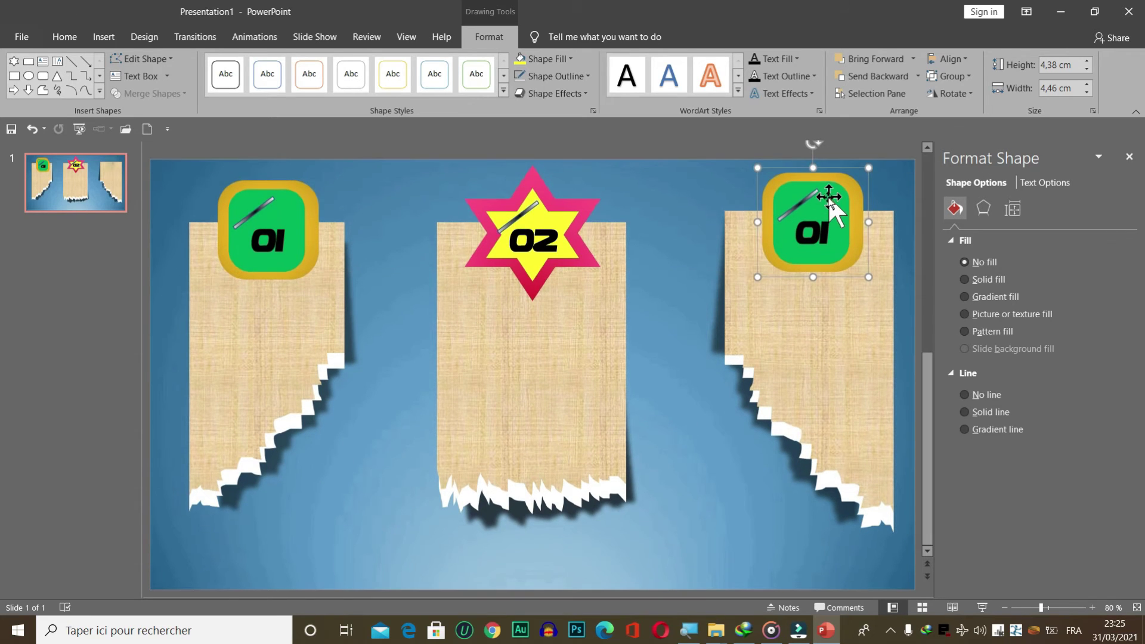
Step: Give the right badge a gradient fill and ungroup it into its parts
left_click(677, 188)
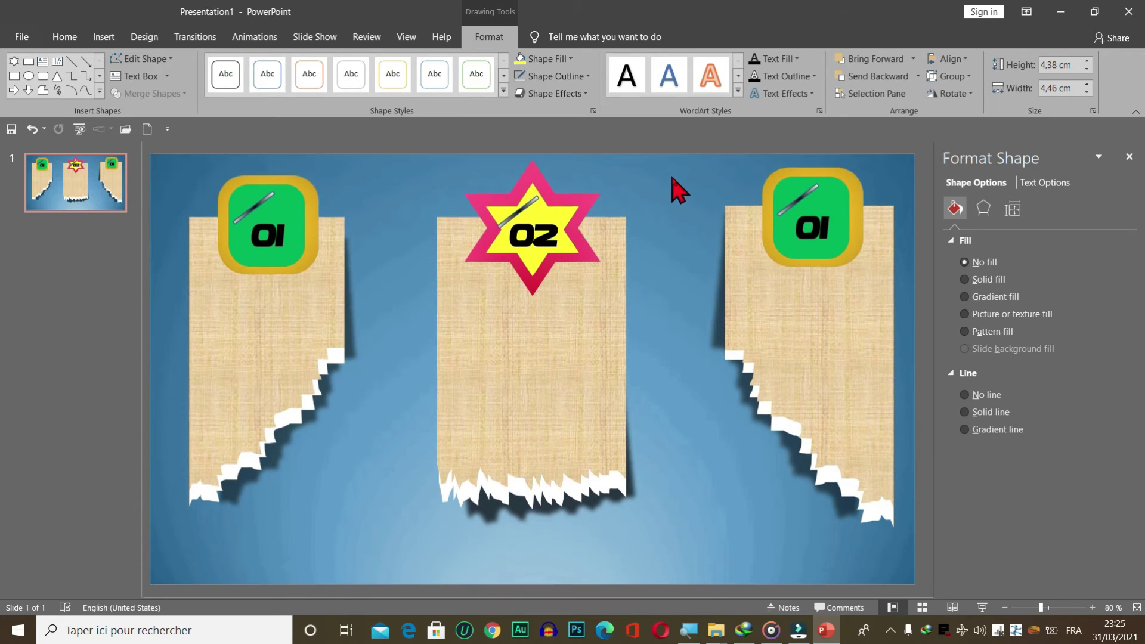
left_click(764, 196)
left_click(994, 296)
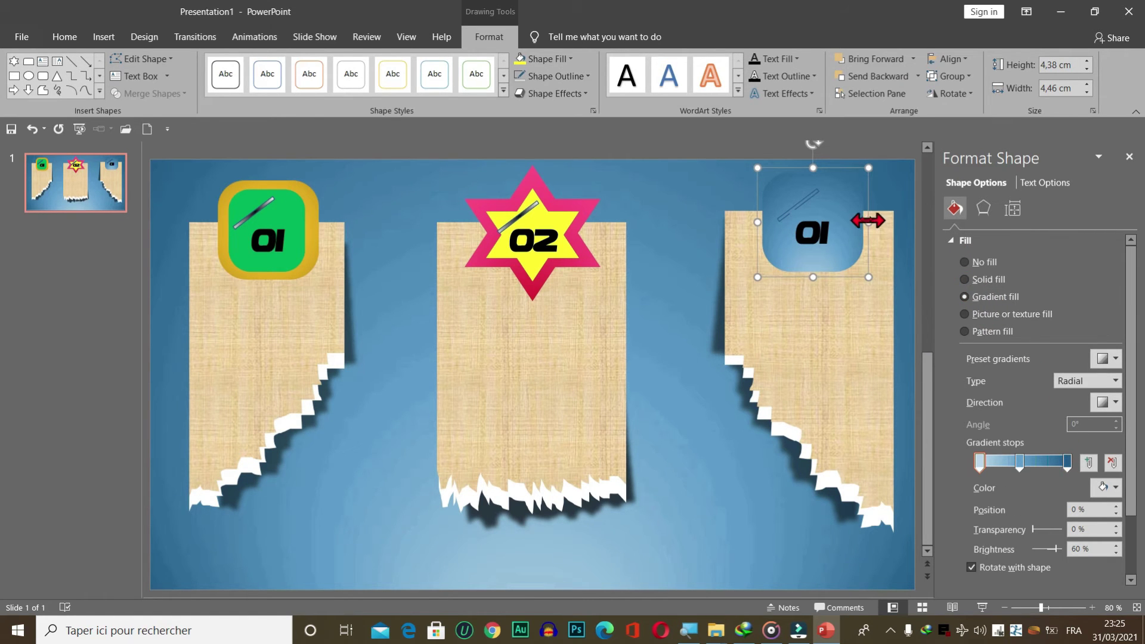
left_click(844, 199)
left_click(707, 206)
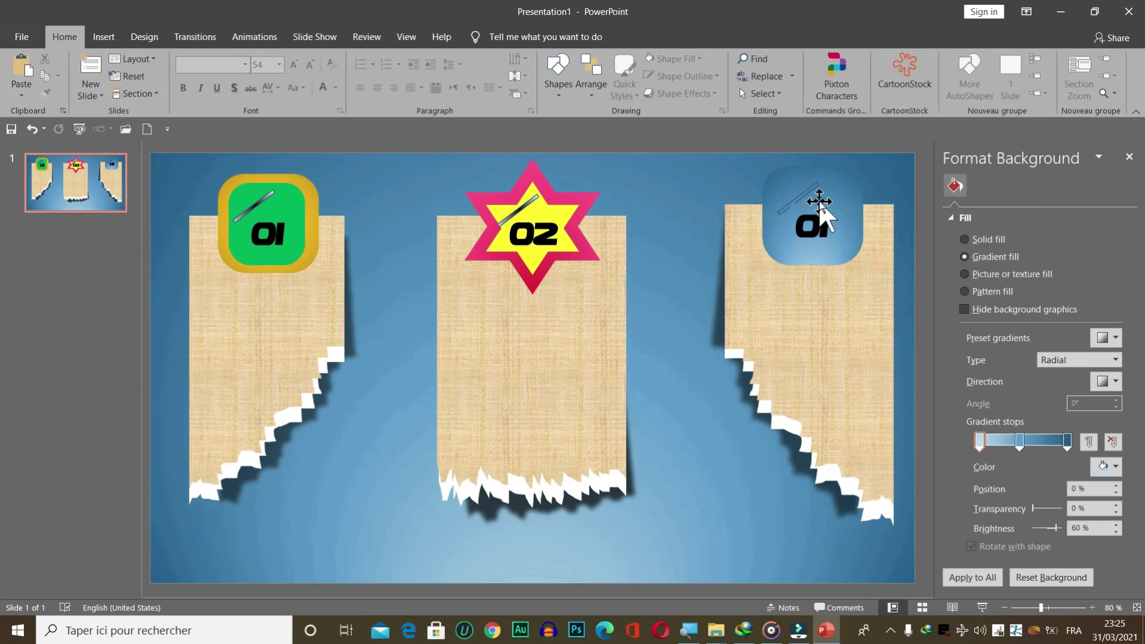
left_click(833, 191)
right_click(833, 191)
mouse_move(870, 280)
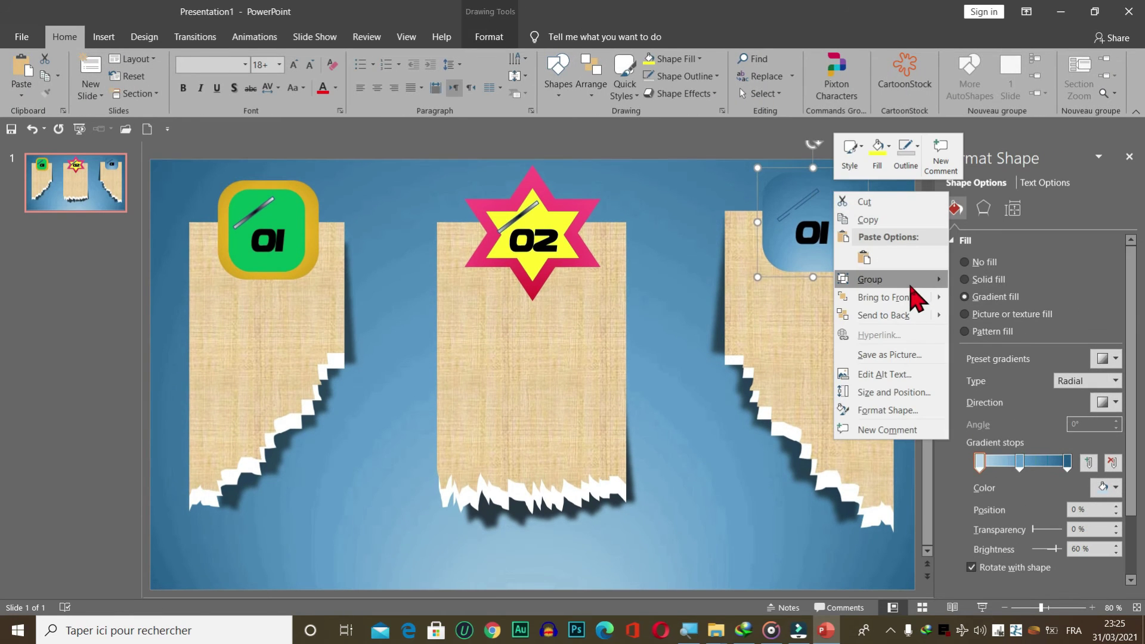
left_click(991, 318)
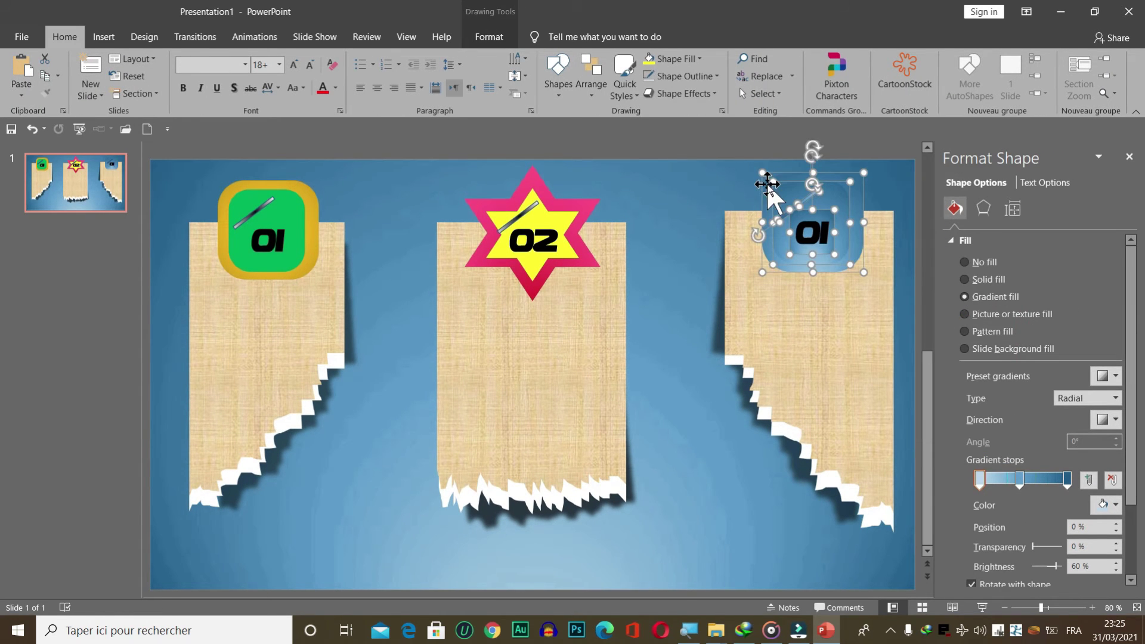
left_click(737, 203)
left_click(774, 194)
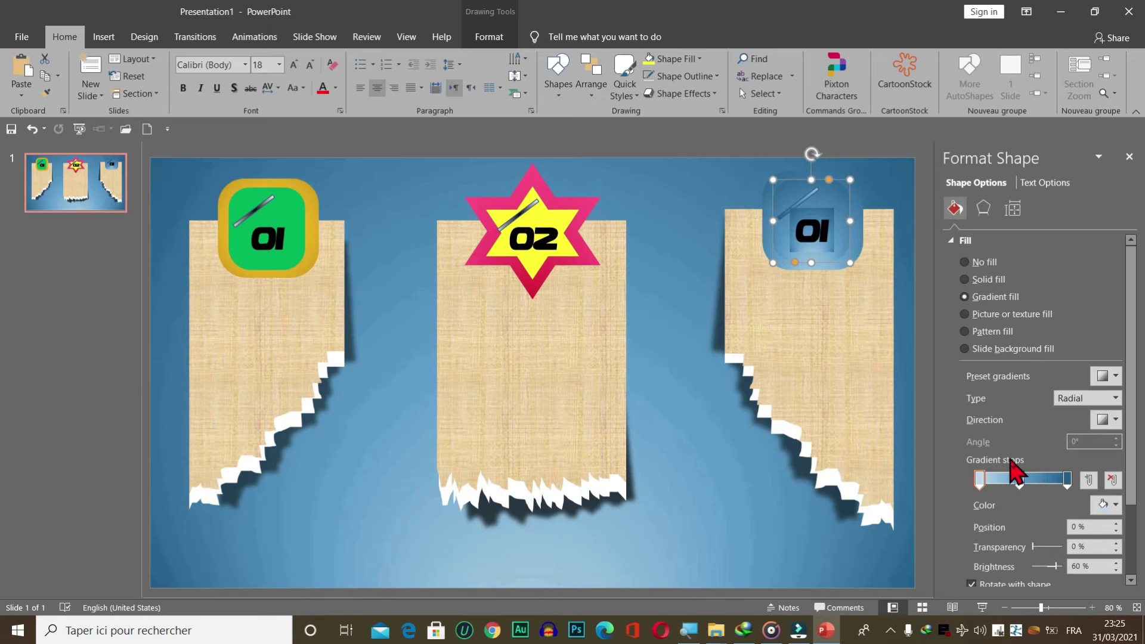
Step: Reduce the gradient to two stops, light blue to dark blue, and change its radial direction
left_click(1114, 505)
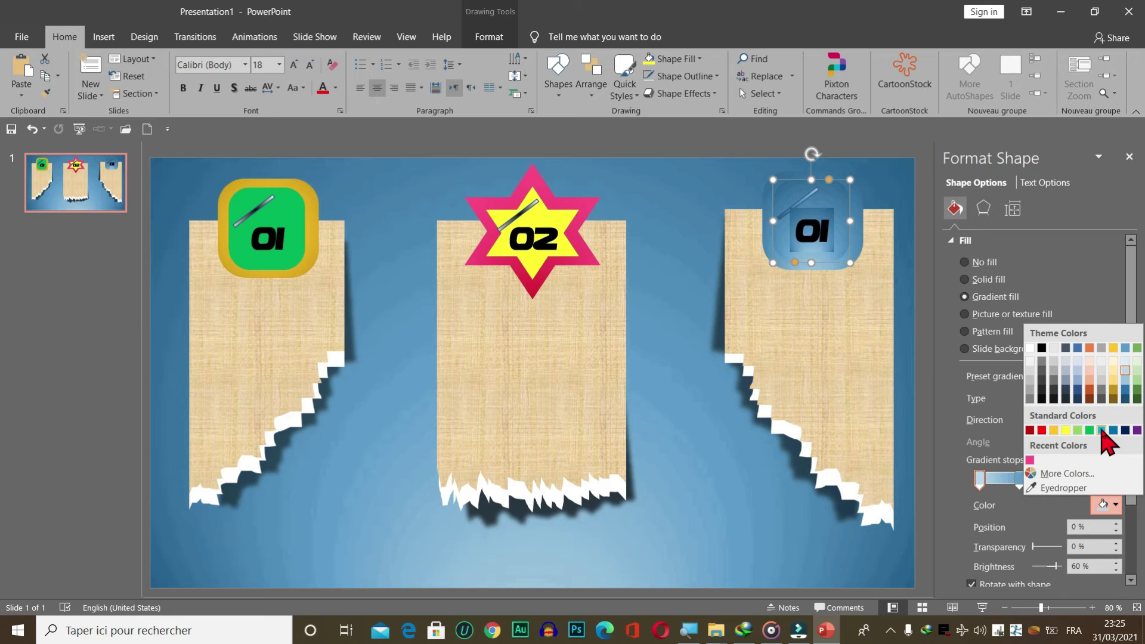
left_click(1102, 430)
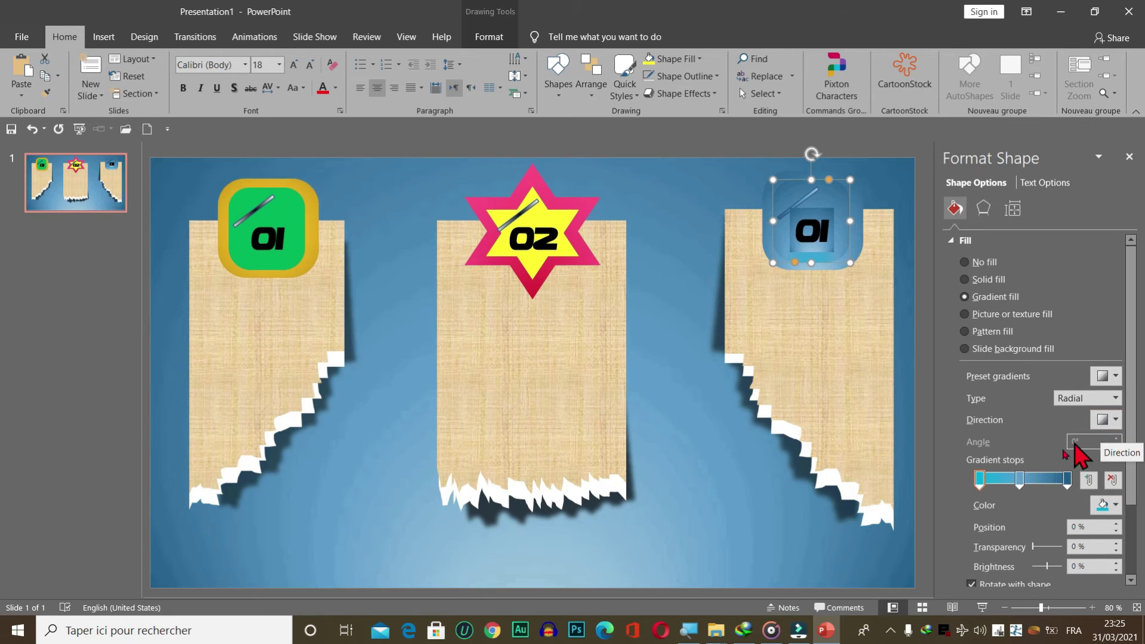
left_click_drag(1019, 481, 1023, 484)
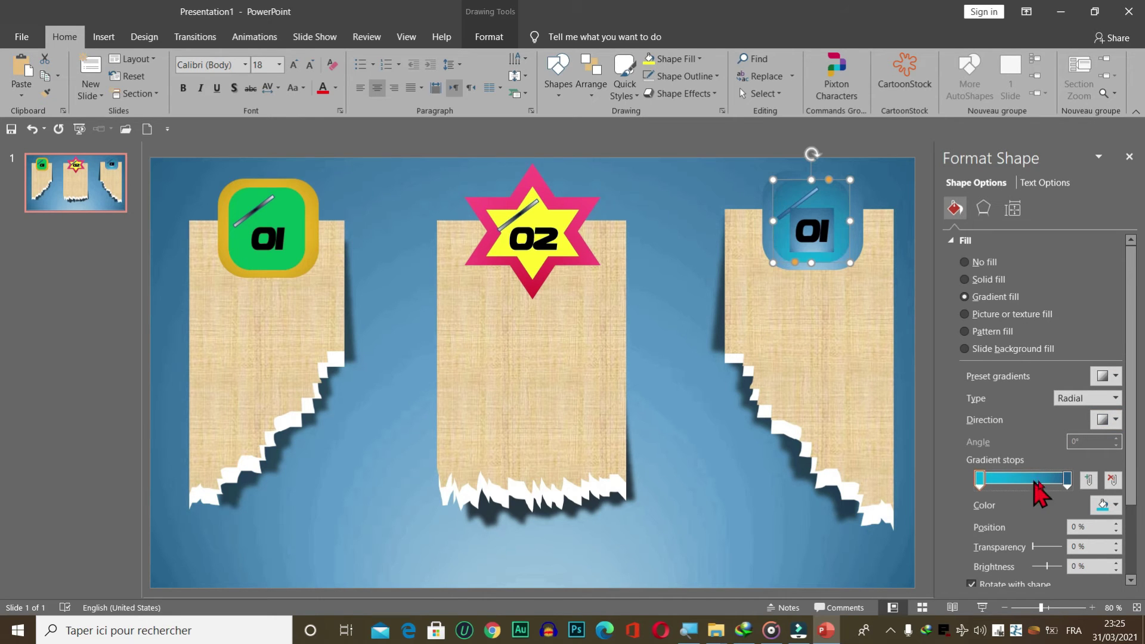
left_click(1107, 505)
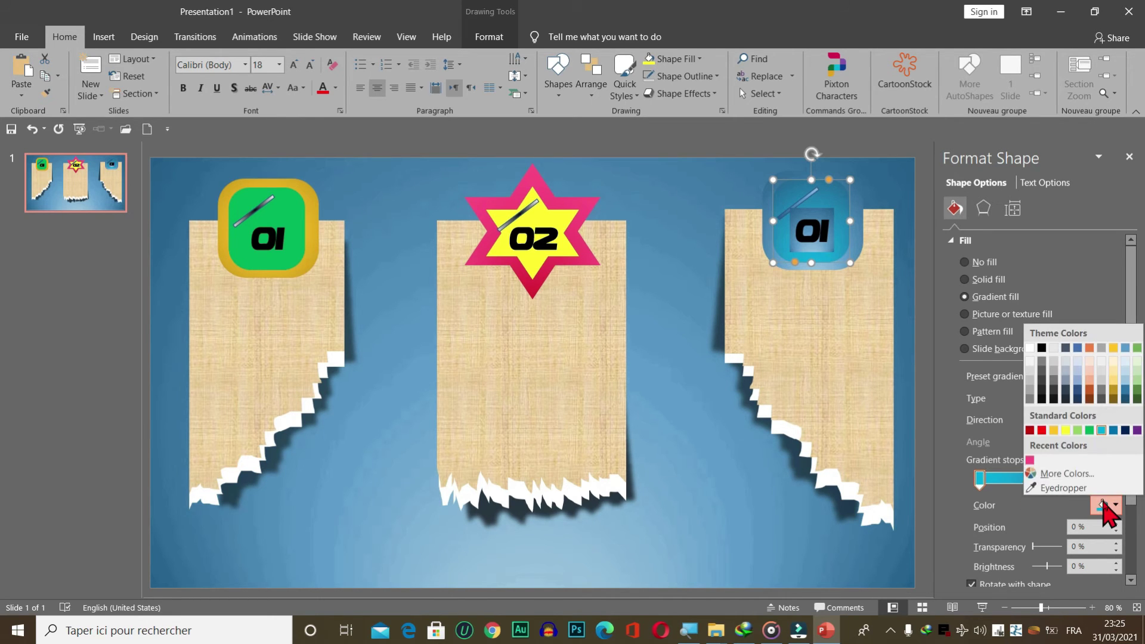
left_click(1017, 410)
left_click(1068, 479)
scroll(1116, 507, "down", 3)
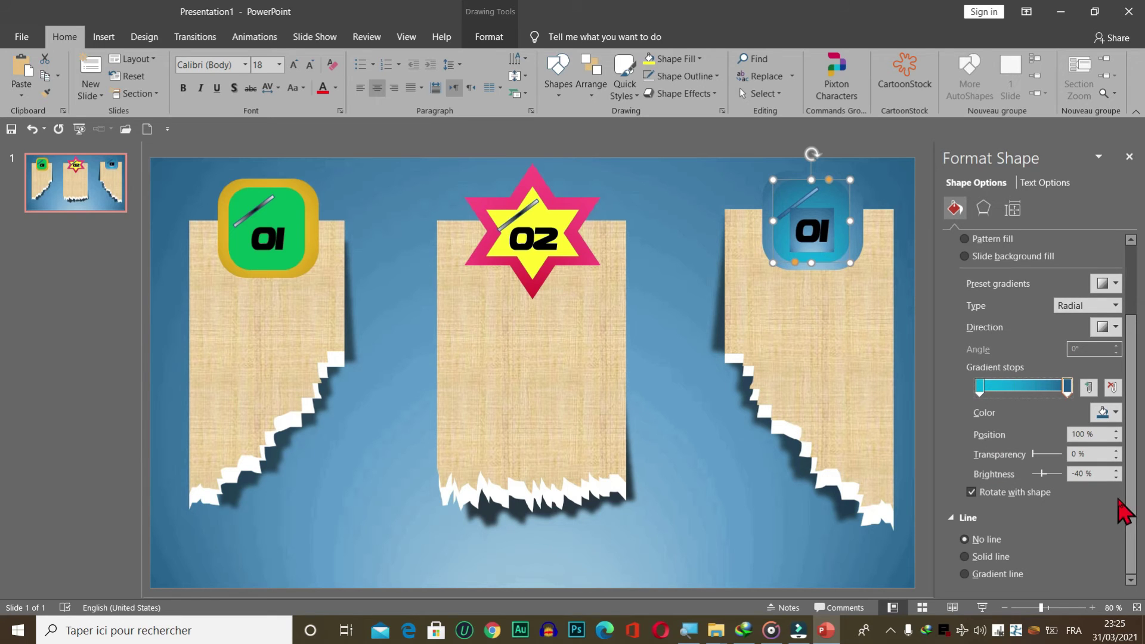
left_click(1111, 412)
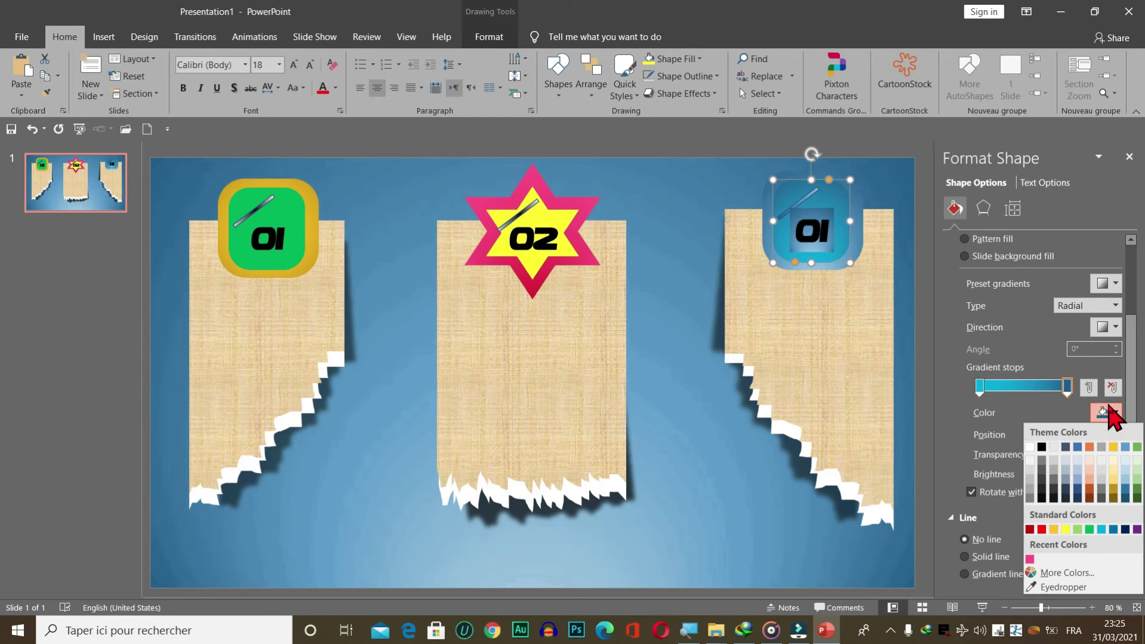
left_click(1077, 489)
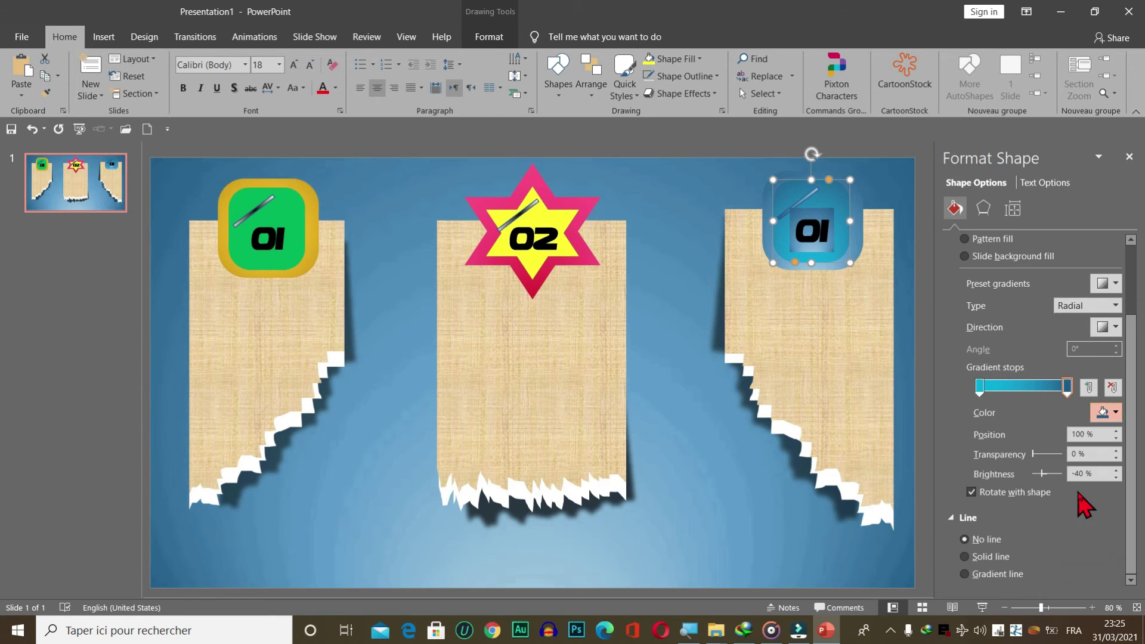
left_click(1114, 327)
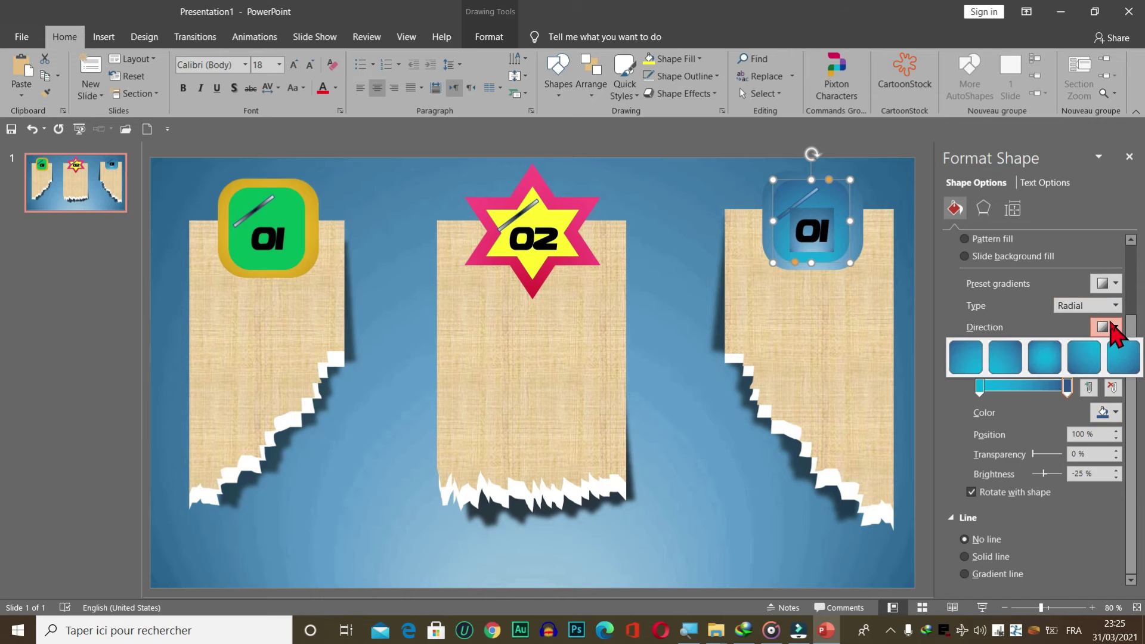
left_click(1054, 358)
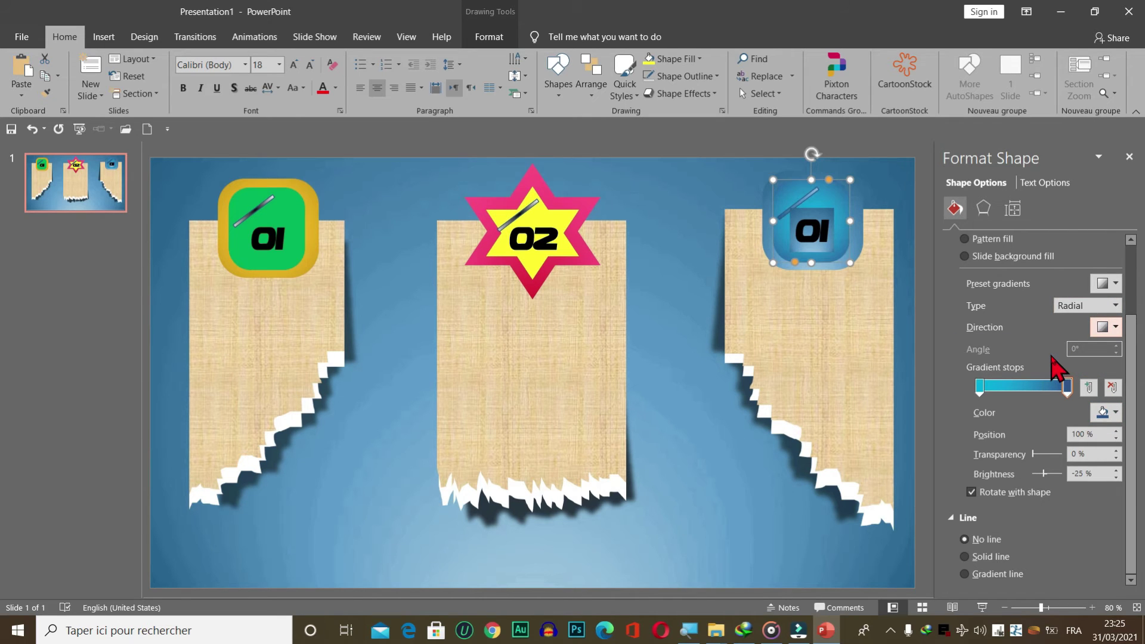
left_click(673, 266)
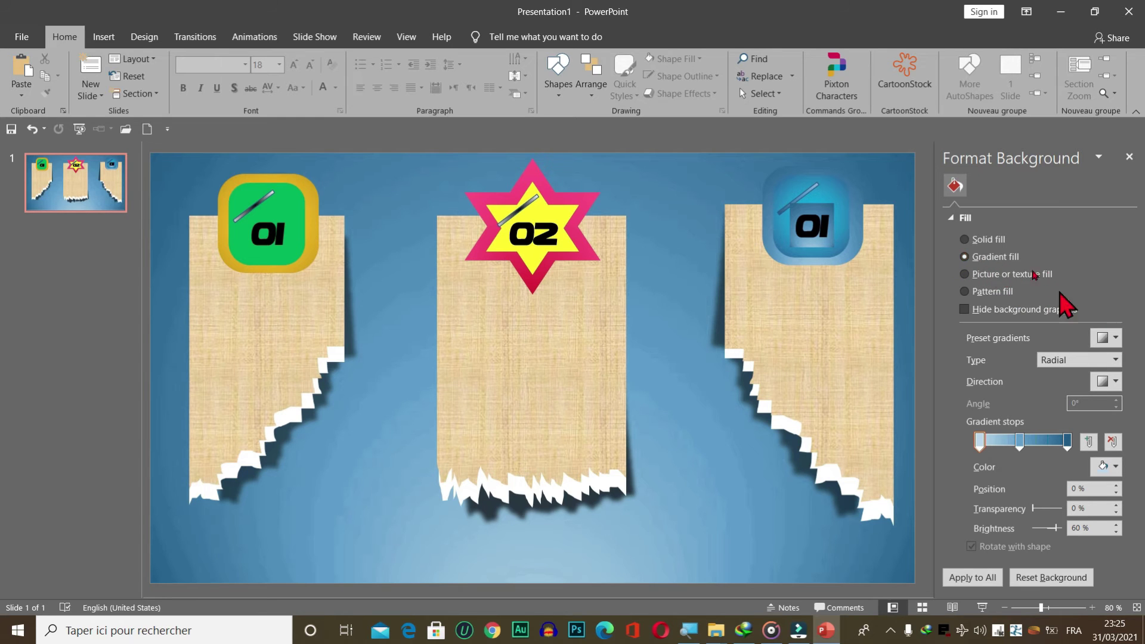
Step: Apply a grey preset linear gradient to the slide background
left_click(1109, 338)
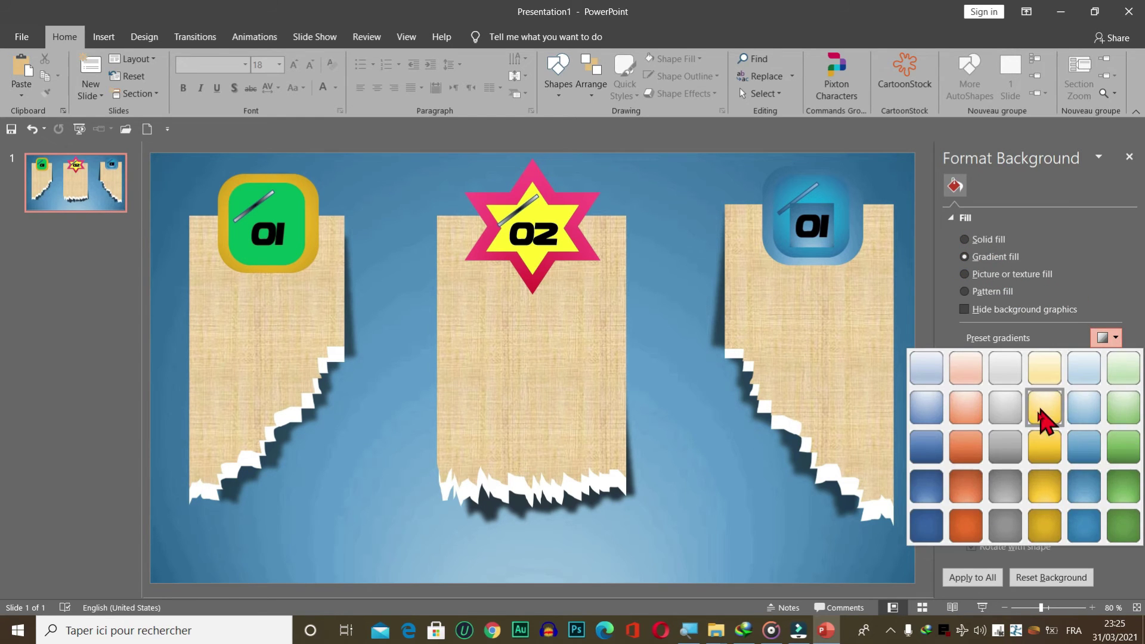
left_click(1021, 458)
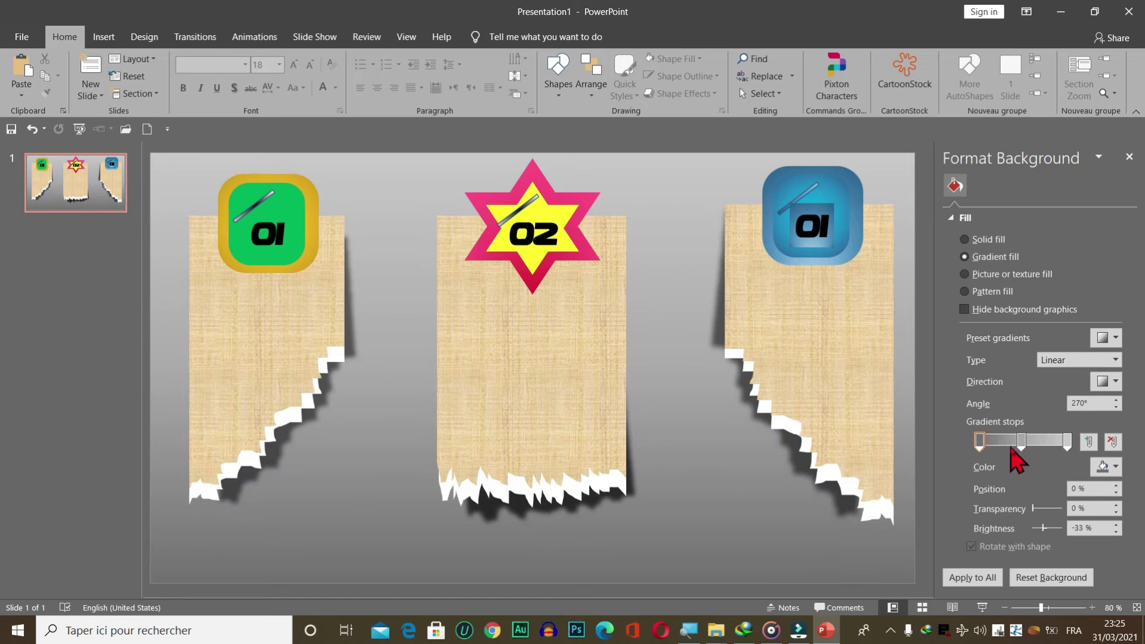
left_click(794, 201)
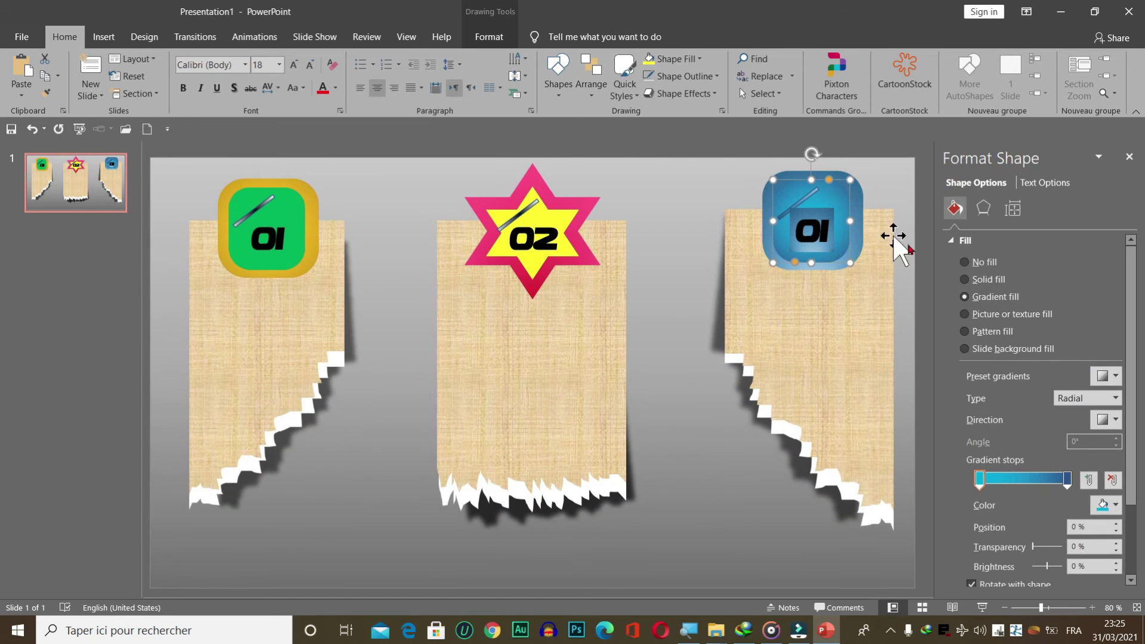
Step: Apply a gold preset gradient to the badge and set the inner shape to No fill
left_click(1114, 377)
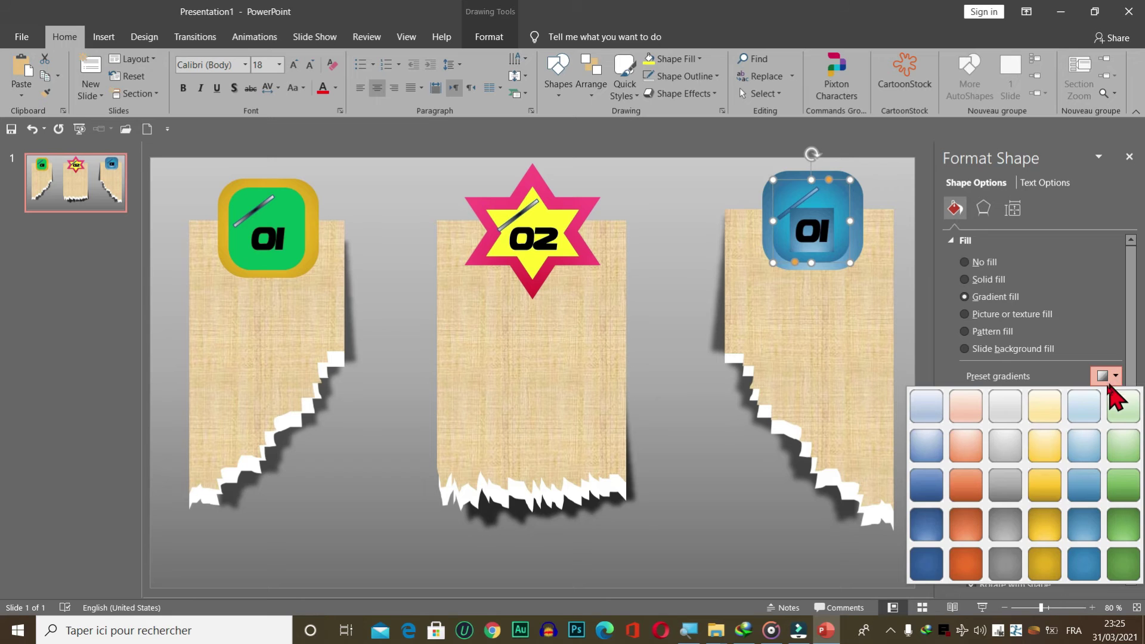
left_click(1042, 496)
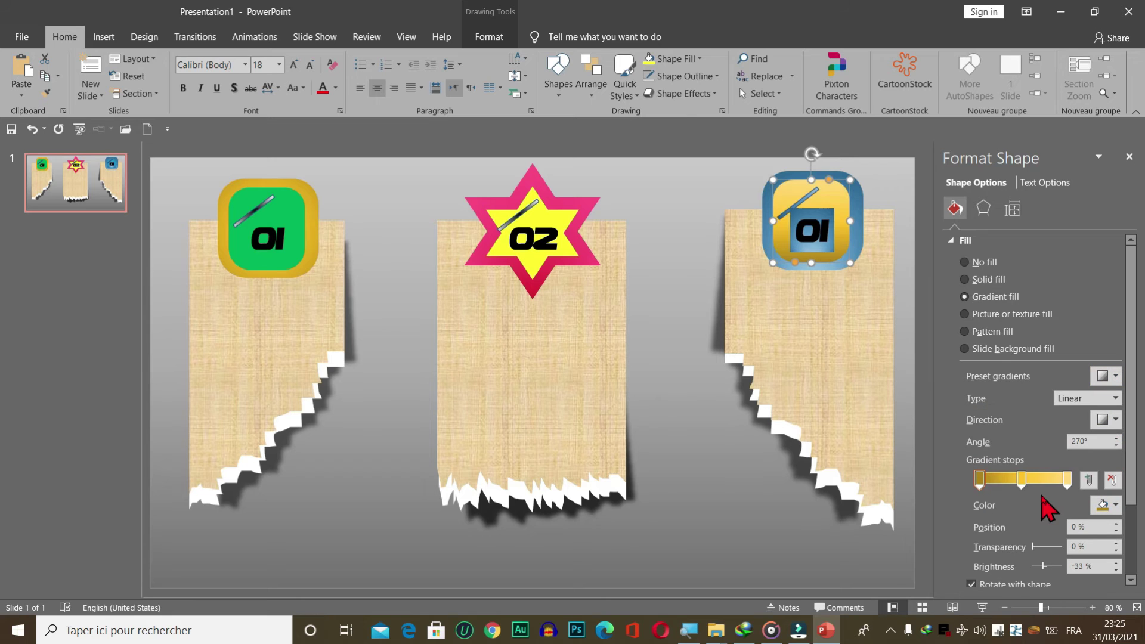
left_click(825, 226)
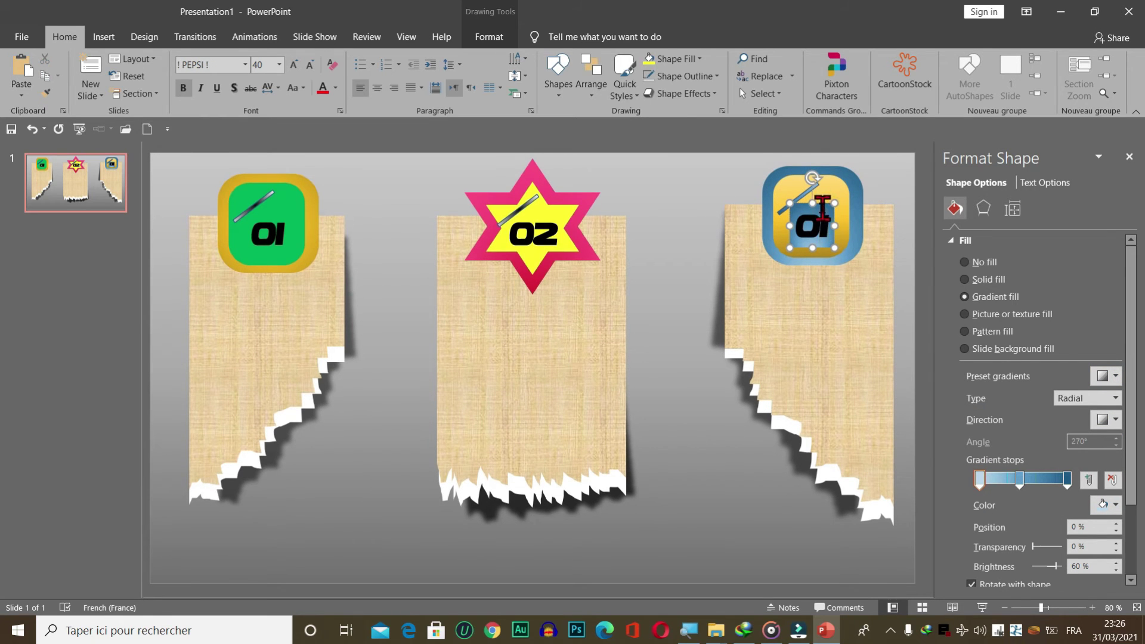
left_click(964, 262)
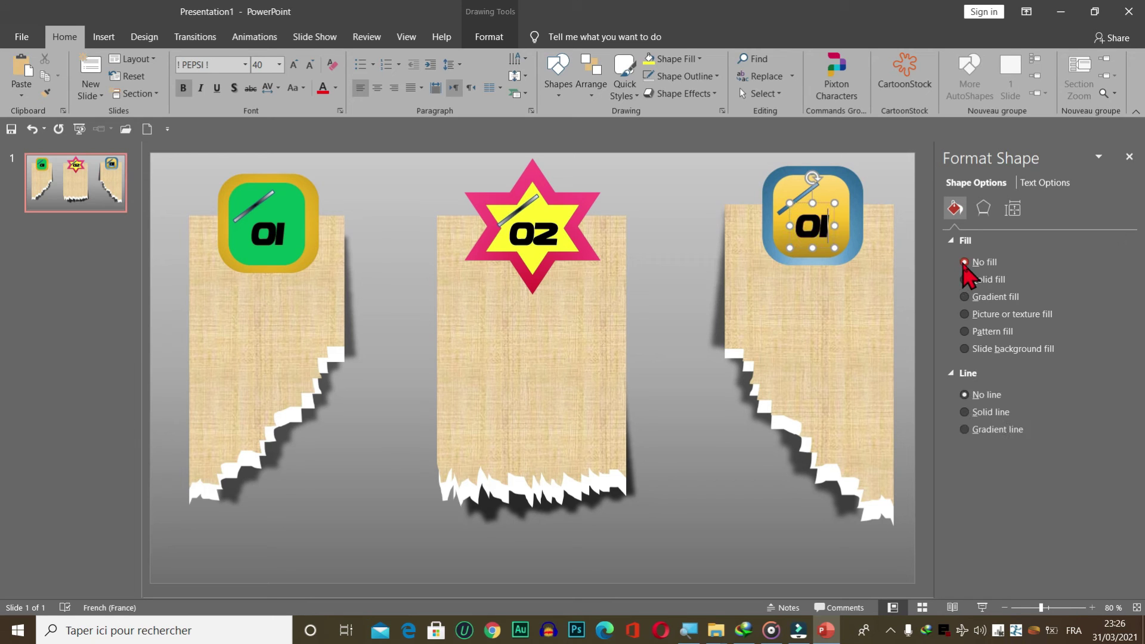
left_click(851, 226)
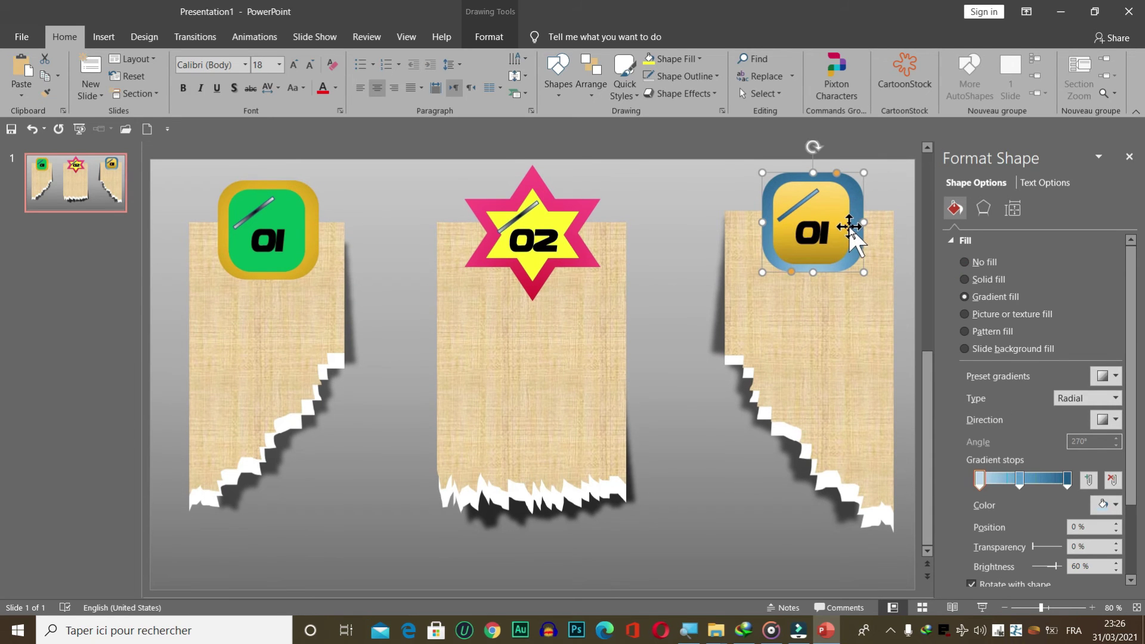
Step: Renumber the third badge 03 and close the formatting pane
right_click(807, 234)
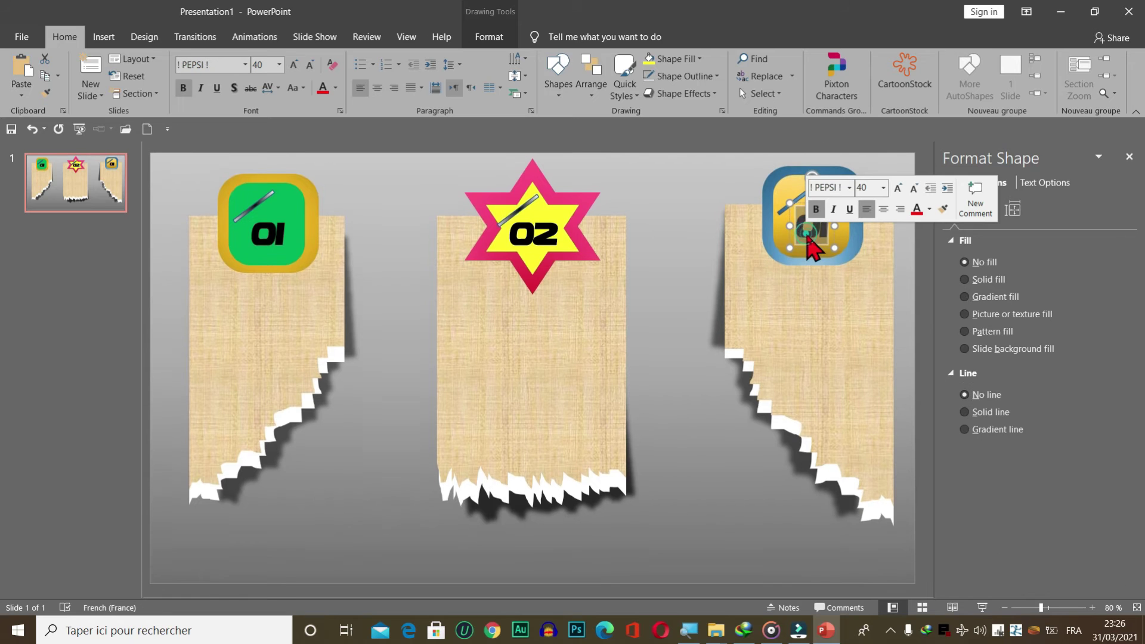
key("BackSpace")
type("0")
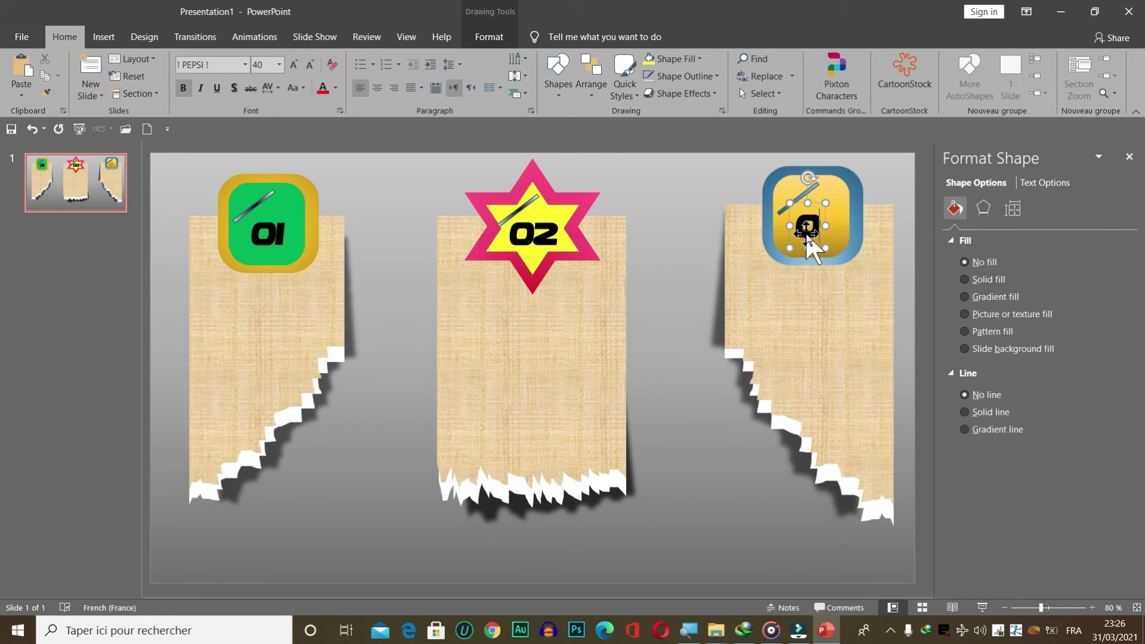
type("3")
left_click(691, 243)
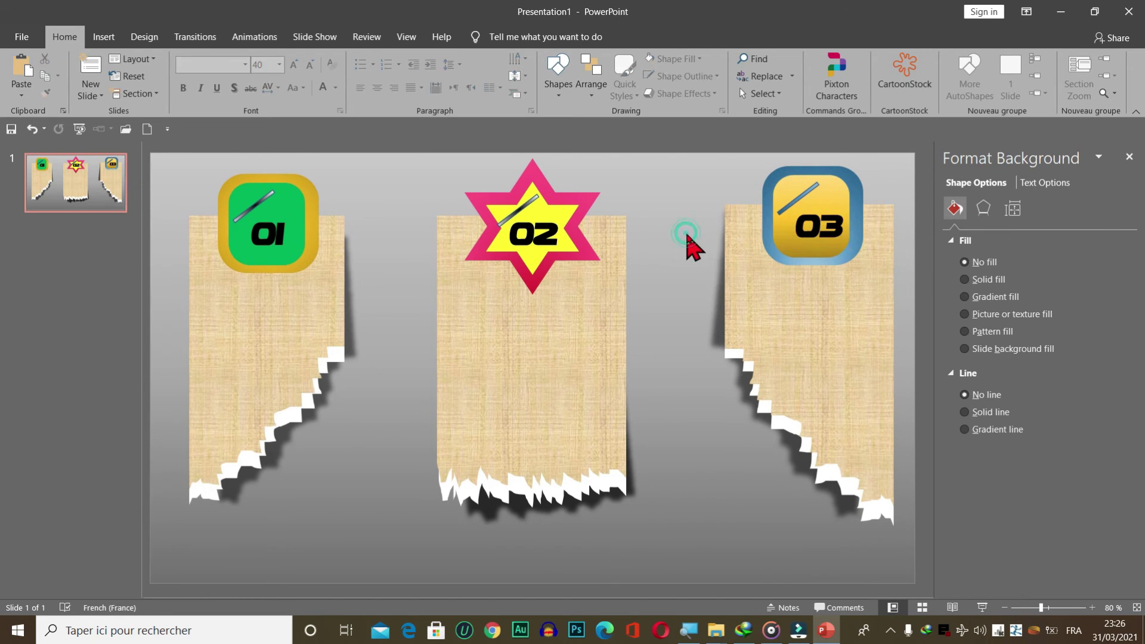
left_click(1128, 157)
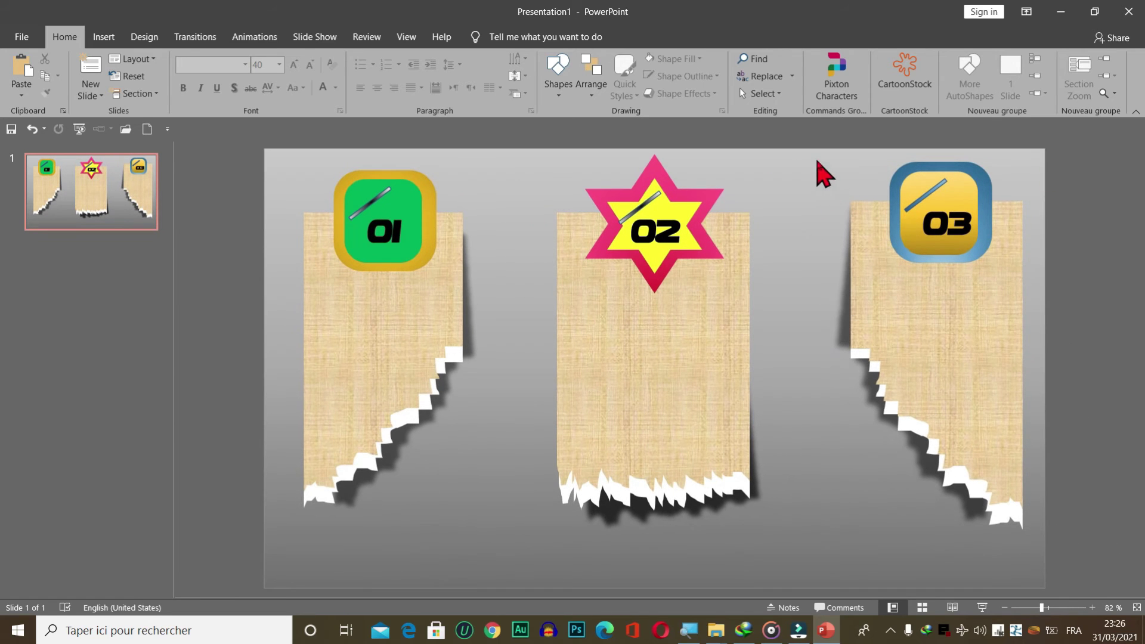
left_click_drag(816, 159, 1134, 555)
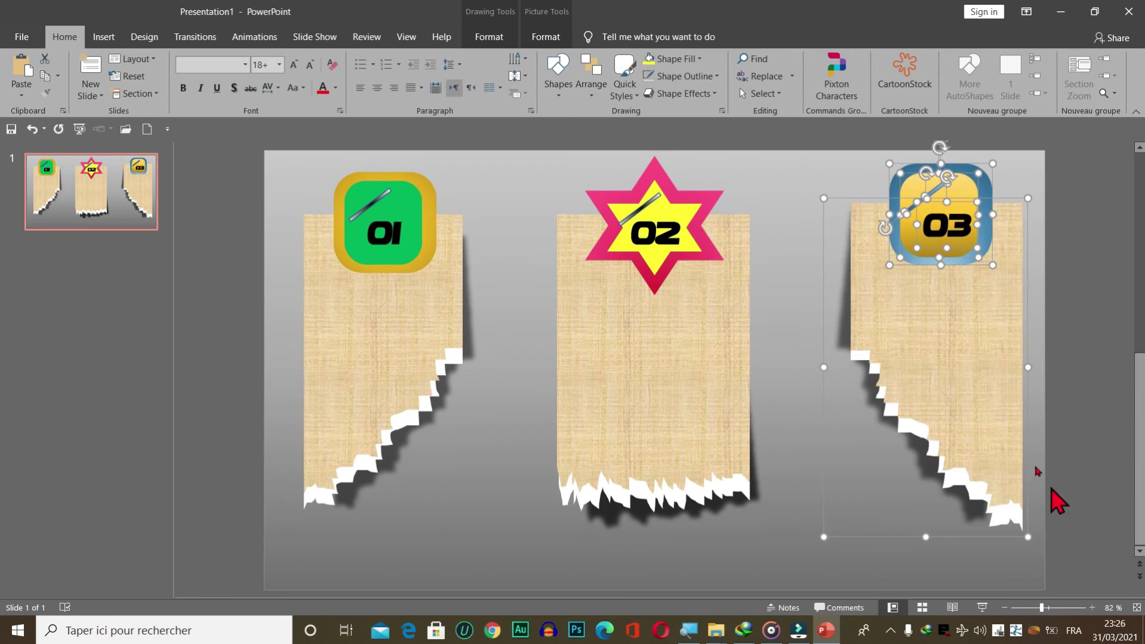
right_click(972, 406)
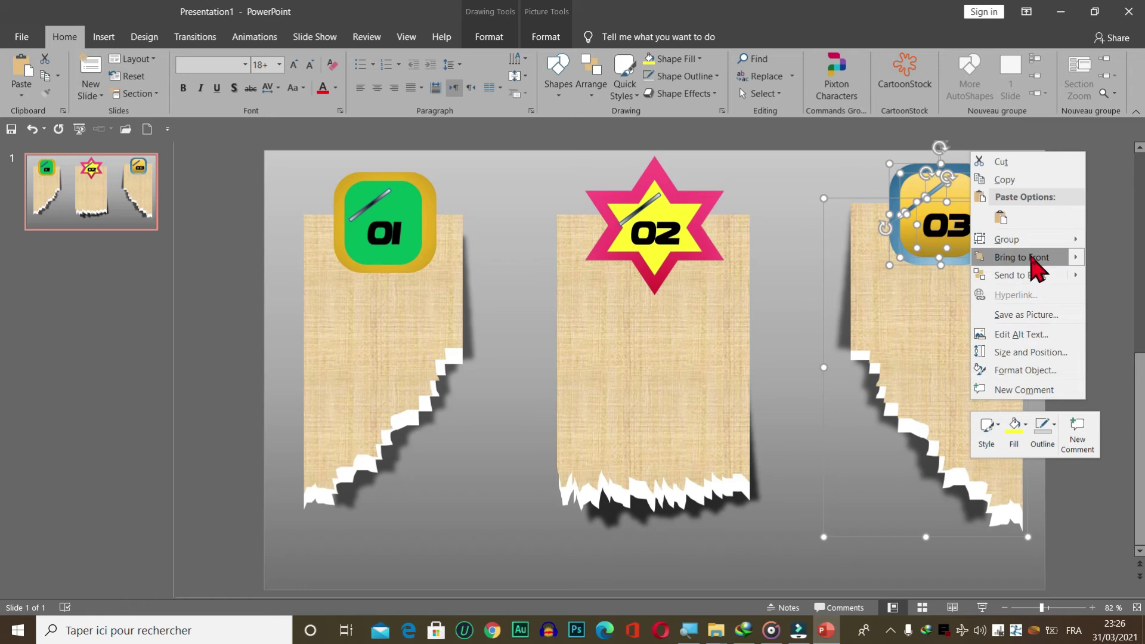
left_click(786, 254)
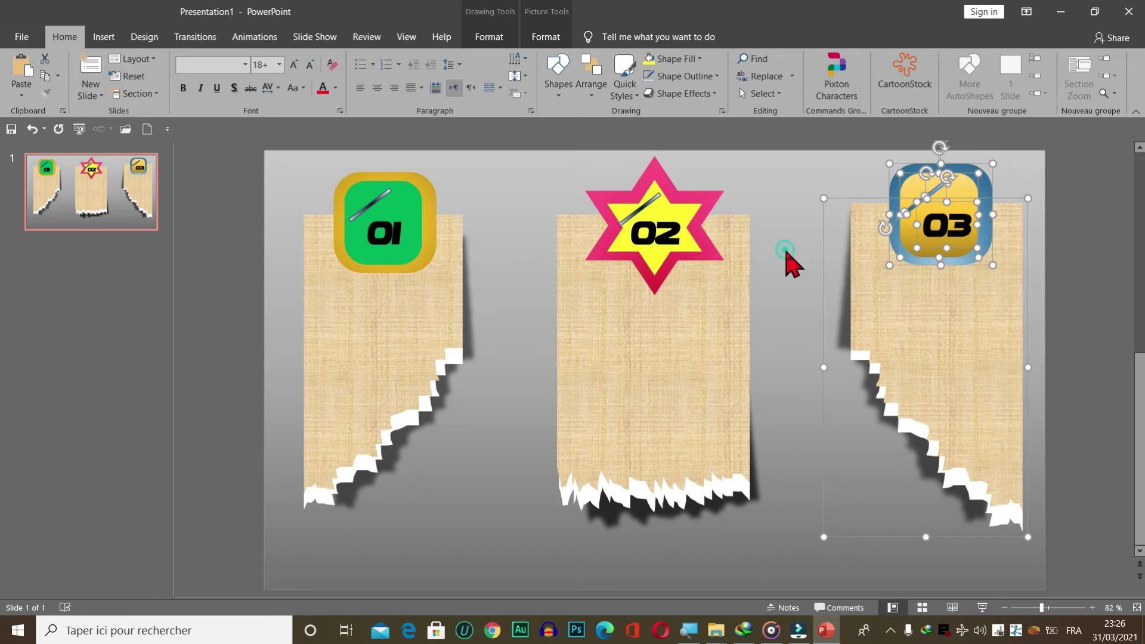
left_click(1044, 278)
Step: Insert a text box below the first panel reading ADD YOUR TEXT HERE
left_click(103, 36)
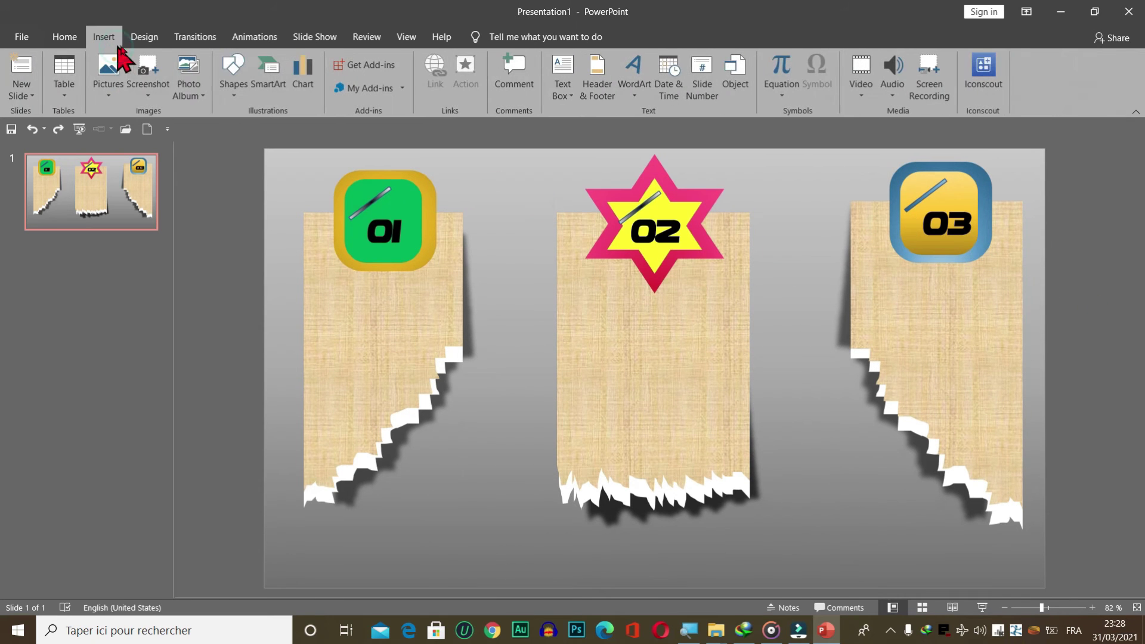
left_click(232, 70)
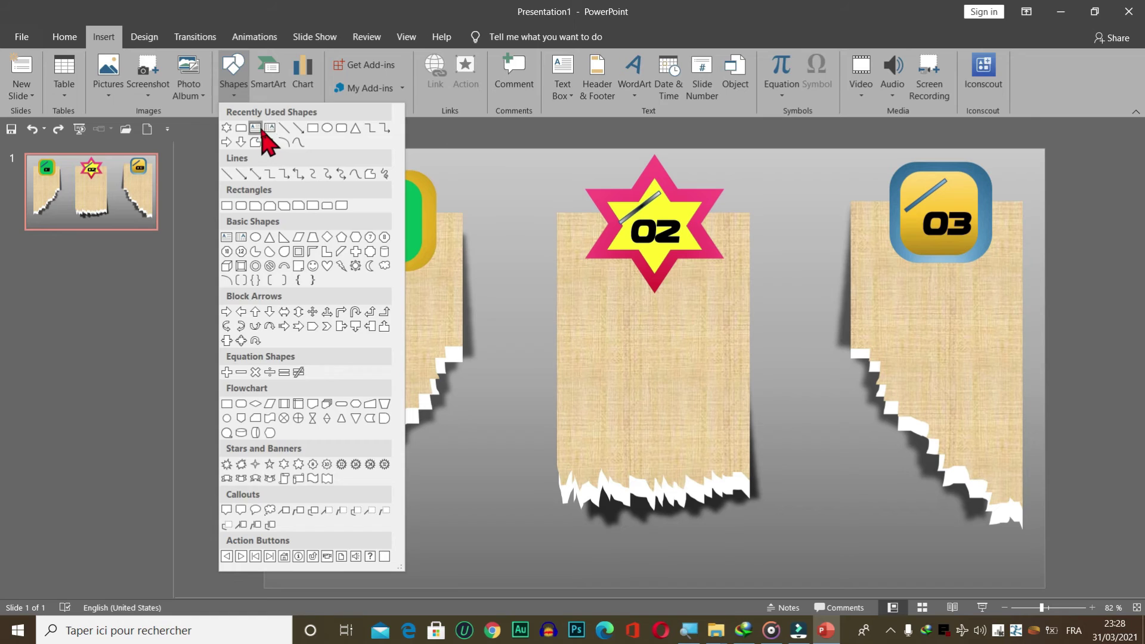
left_click(256, 128)
left_click(464, 493)
type("ADD YOU")
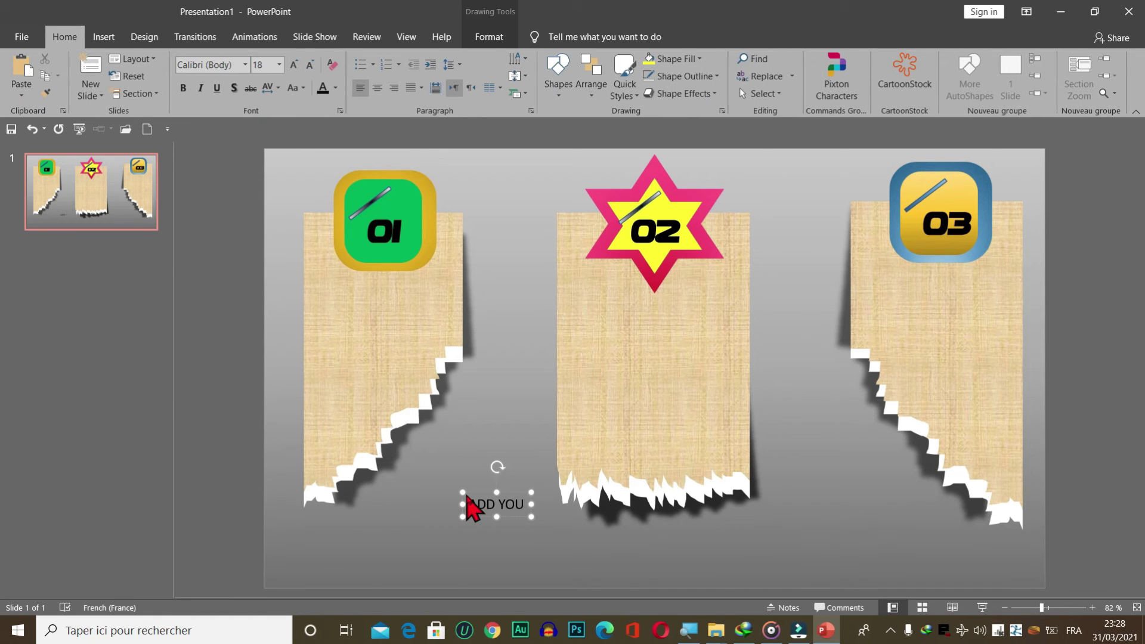
type("R TEXT ")
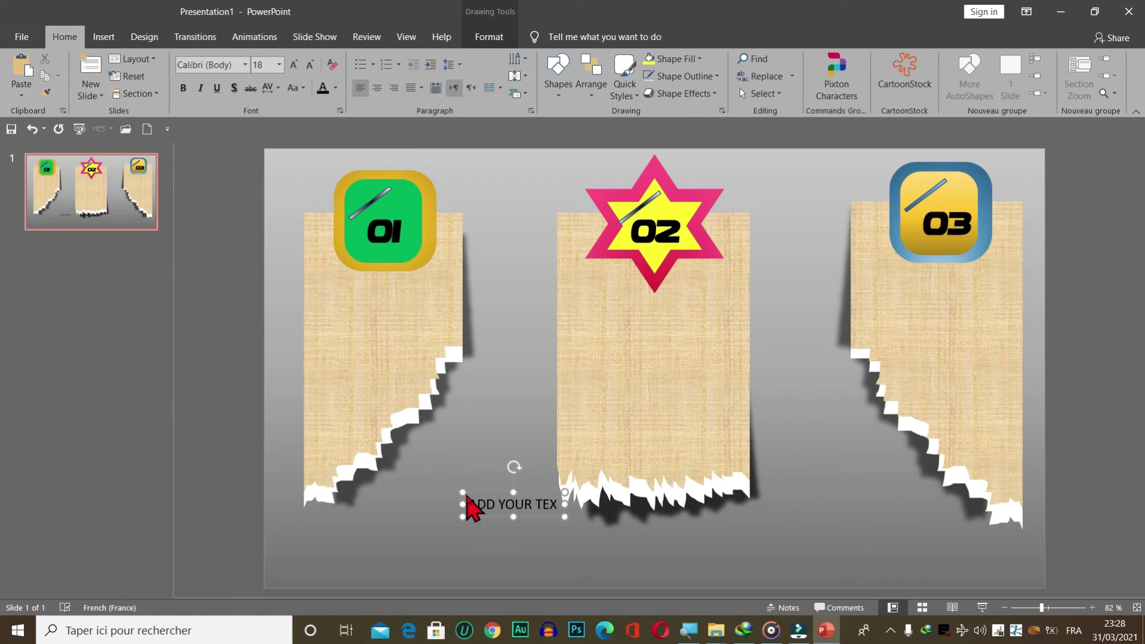
type("HERE")
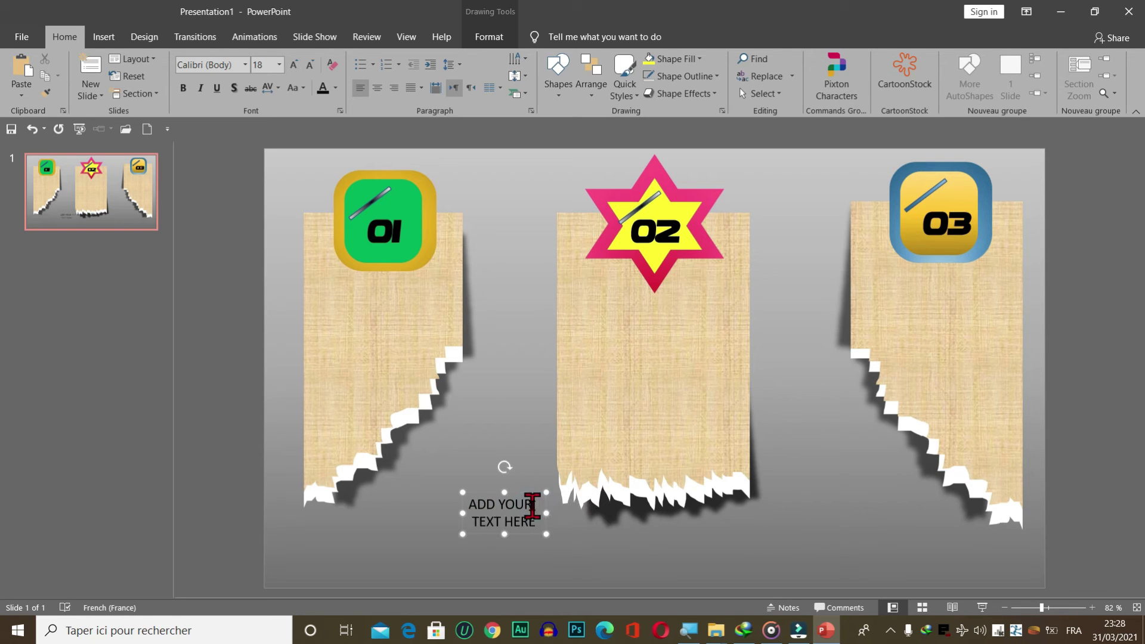
Step: Select all the caption text and make it bold
key("ctrl+a")
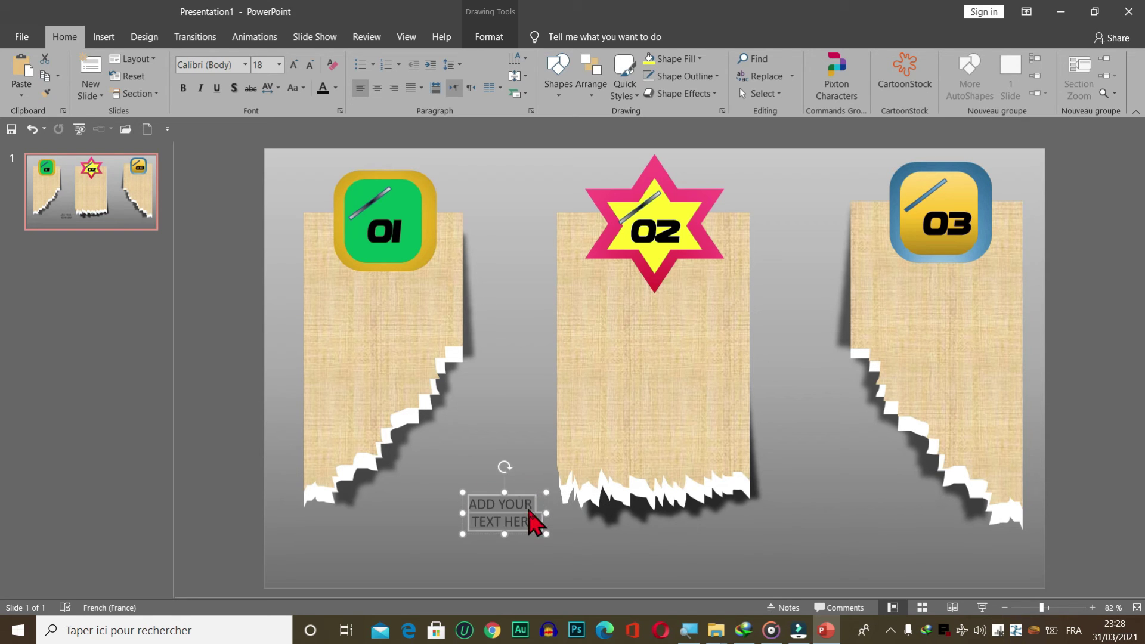
left_click_drag(533, 518, 532, 521)
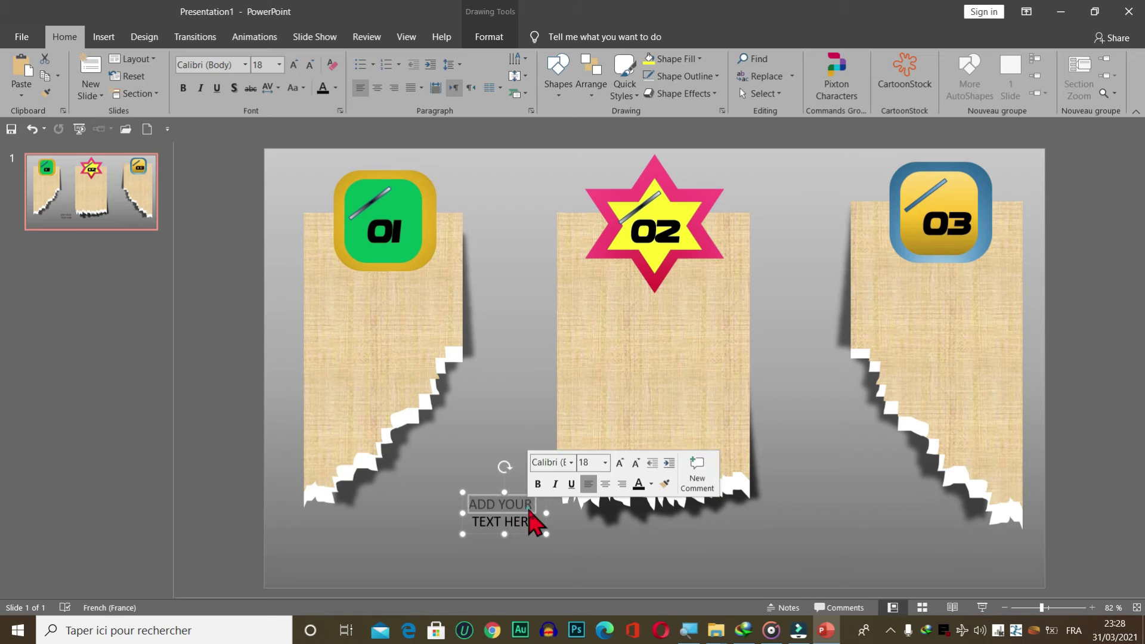
left_click(471, 522)
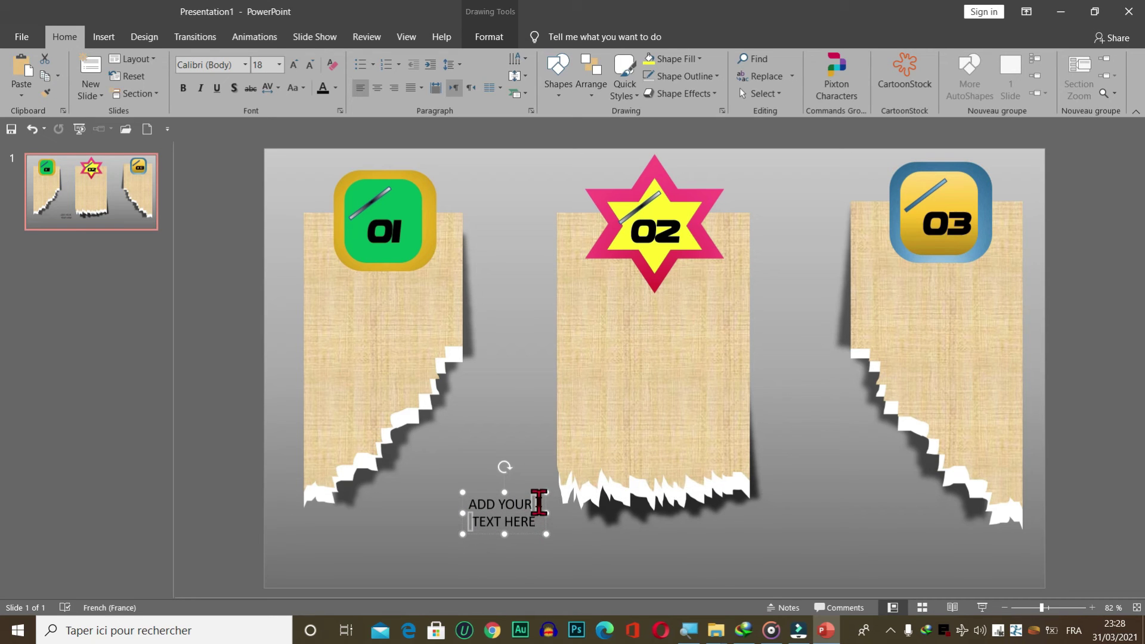
left_click(548, 478)
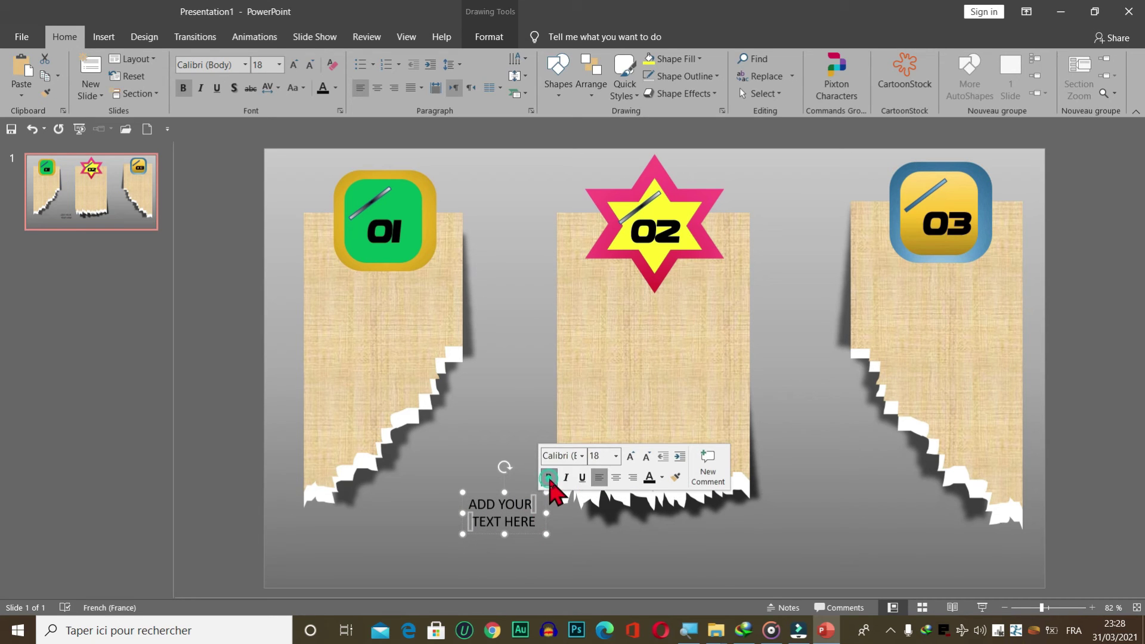
Step: Try the PEPSI font on the caption, then reselect all its text
left_click(591, 456)
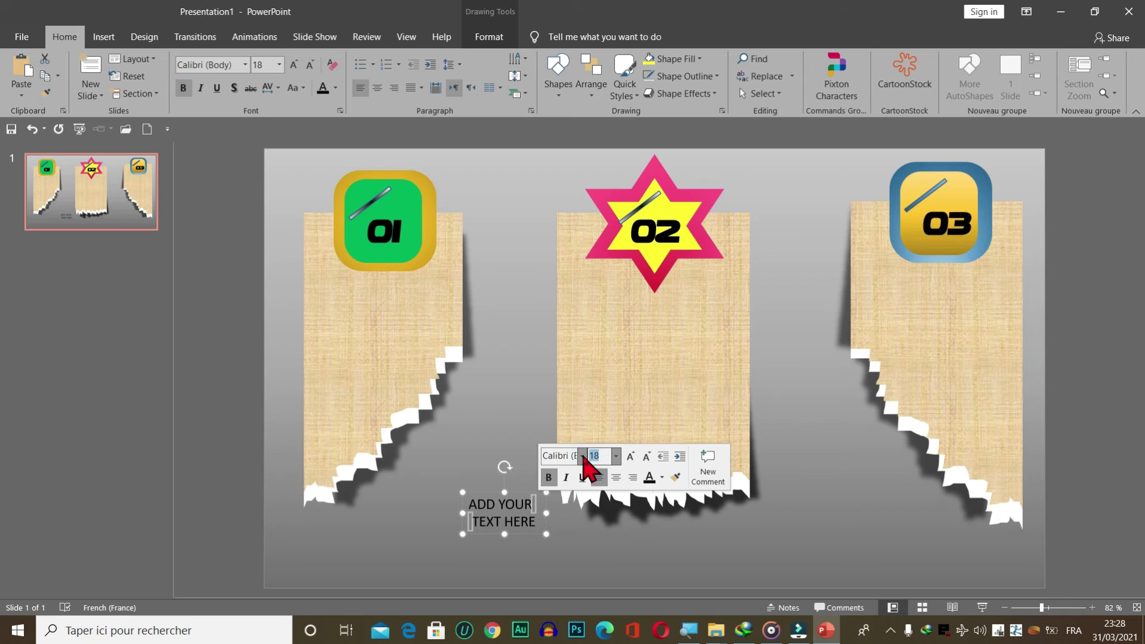
left_click(584, 458)
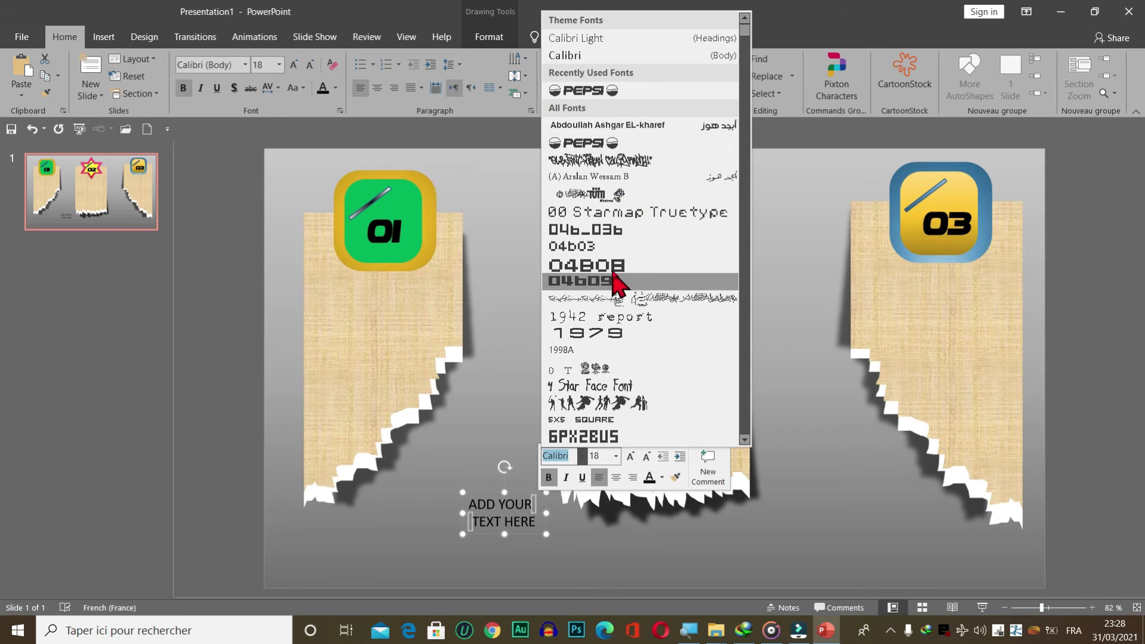
left_click(614, 156)
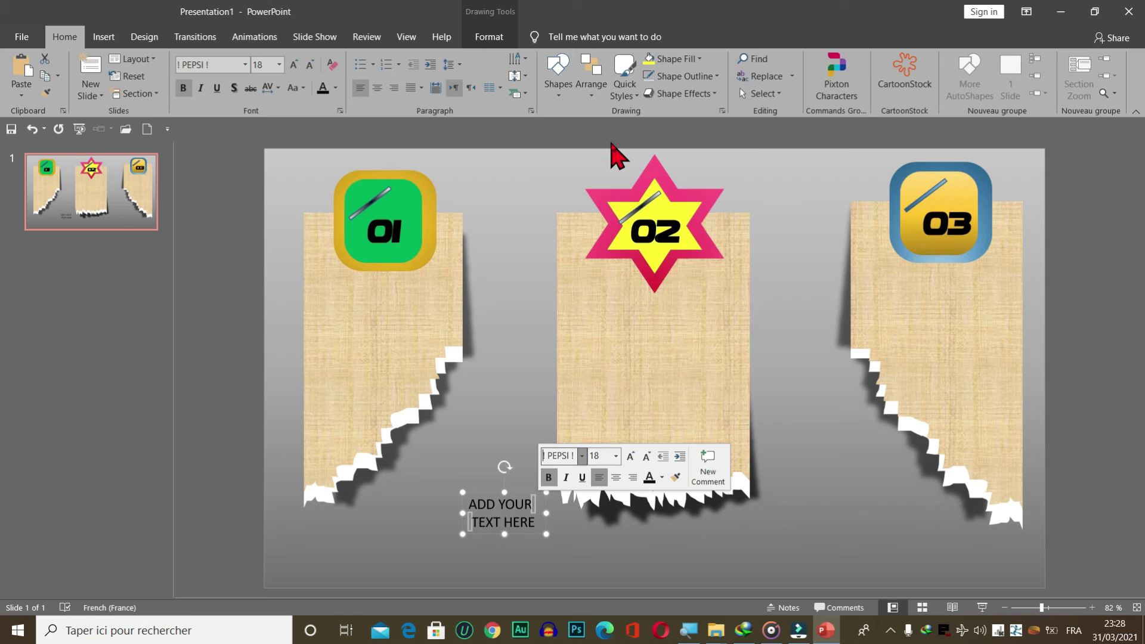
double_click(497, 505)
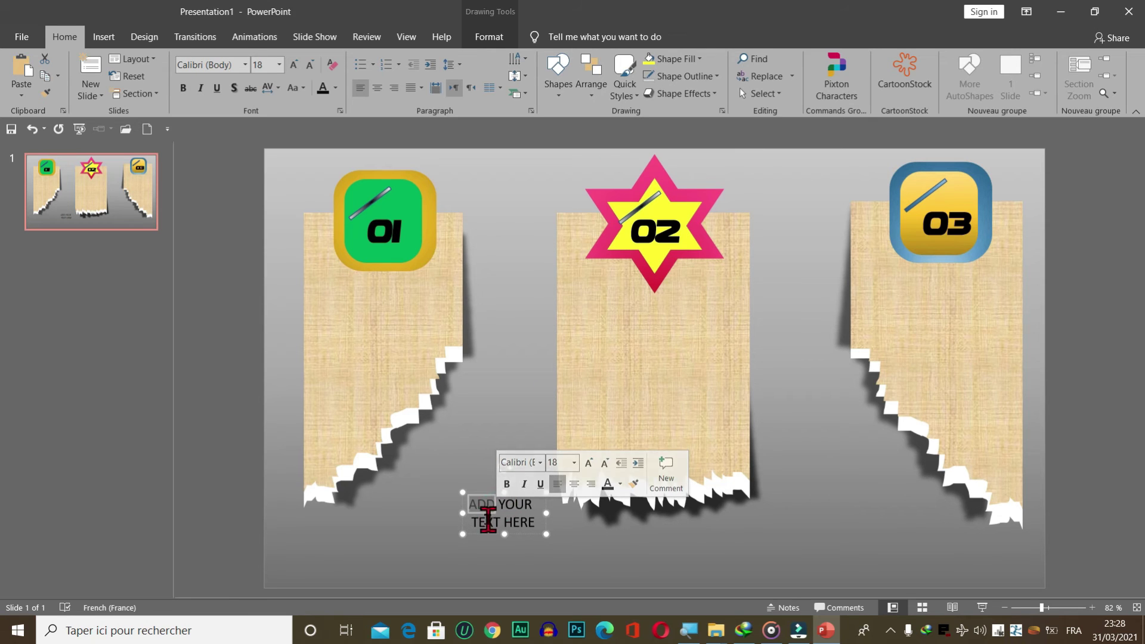
left_click(472, 522)
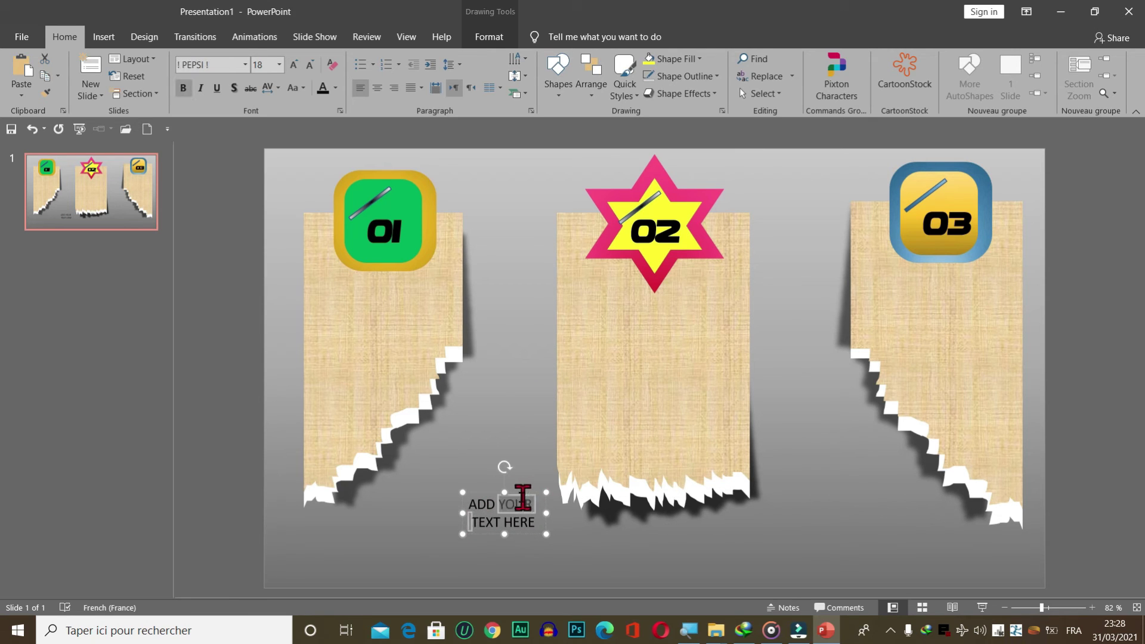
left_click_drag(472, 522, 487, 525)
key("ctrl+a")
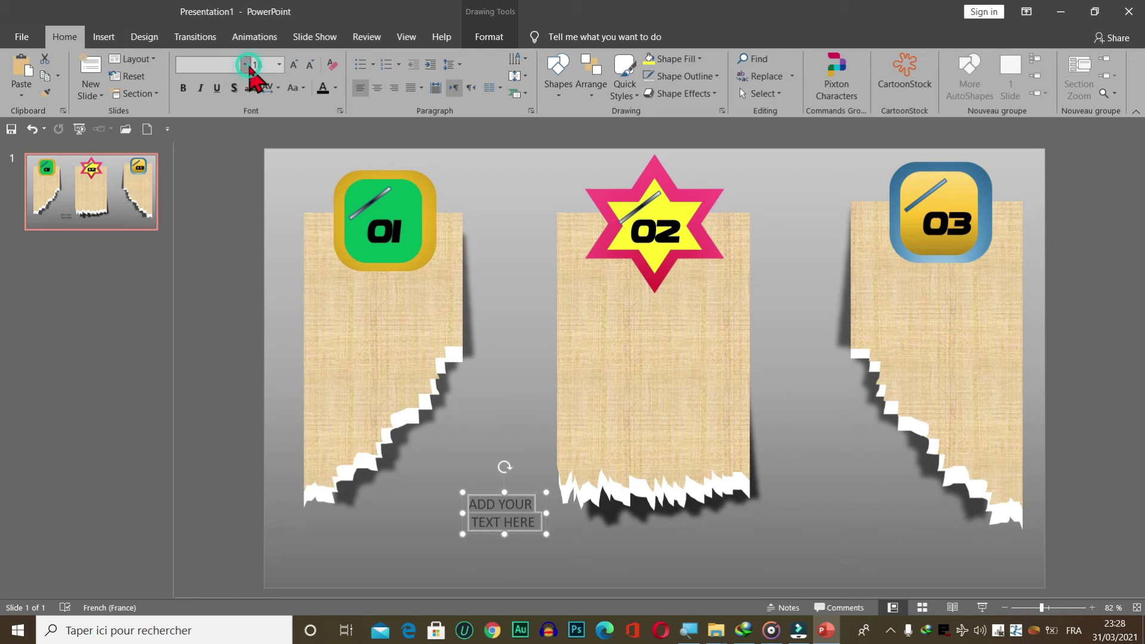
Step: Set the caption to AmmanV3 Sans at size 36
left_click(245, 63)
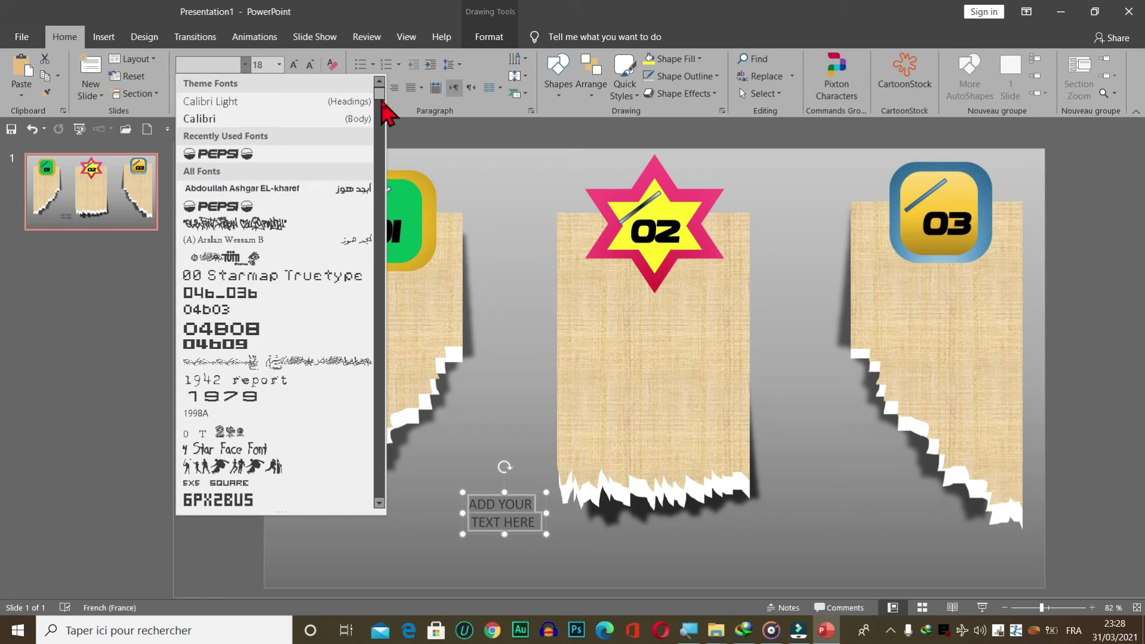
scroll(379, 135, "down", 3)
scroll(379, 135, "down", 3)
scroll(382, 142, "down", 3)
scroll(383, 145, "down", 3)
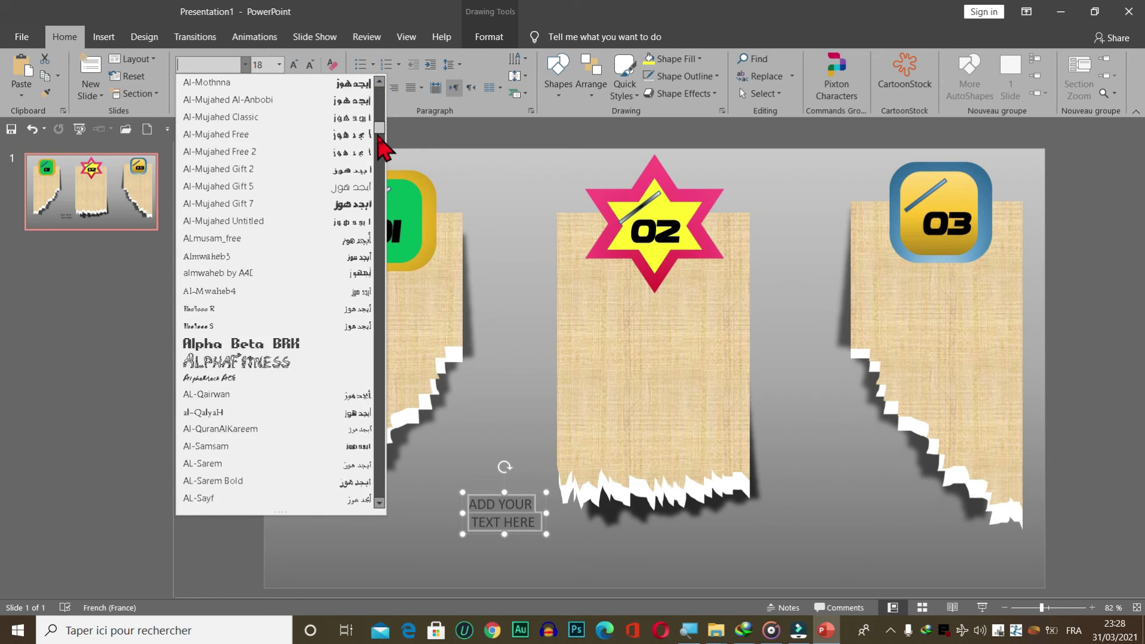
scroll(383, 149, "down", 3)
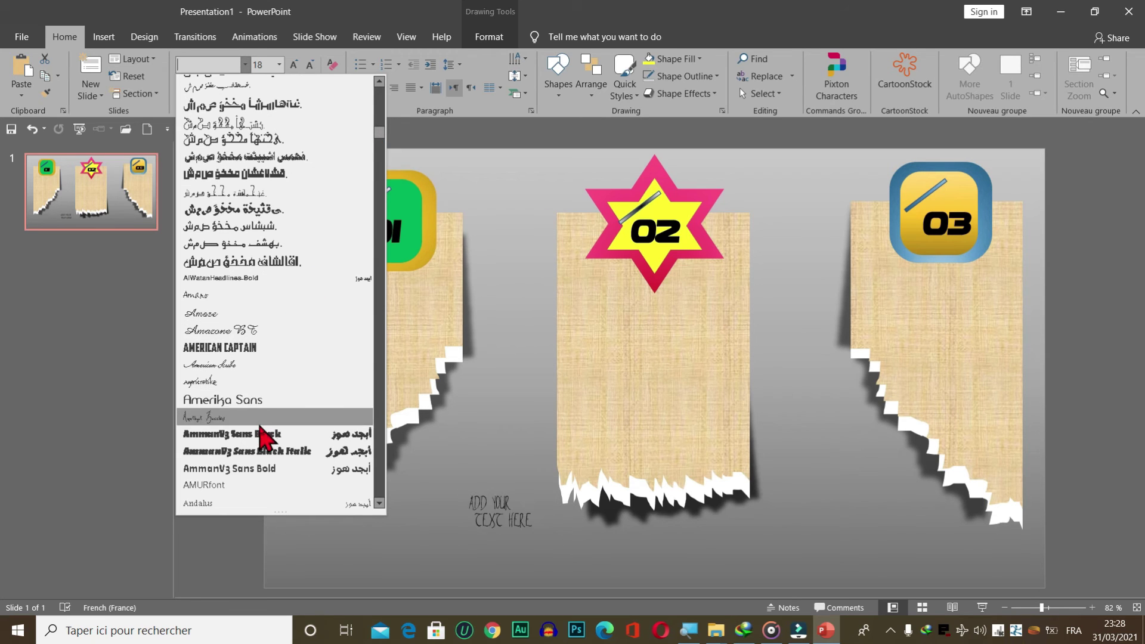
left_click(261, 434)
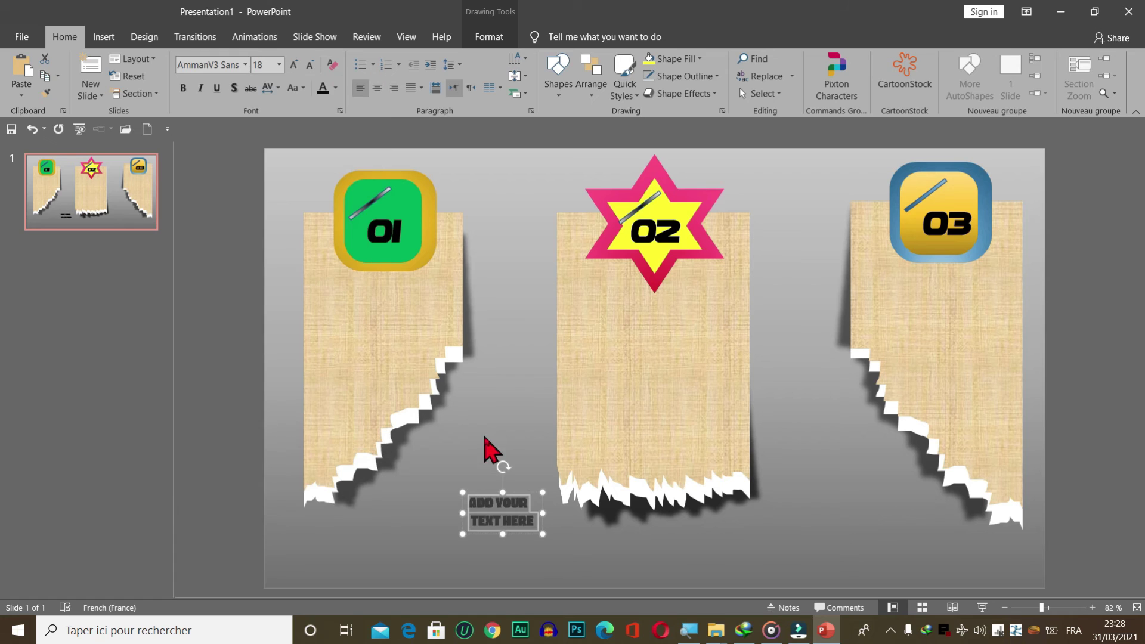
left_click(279, 65)
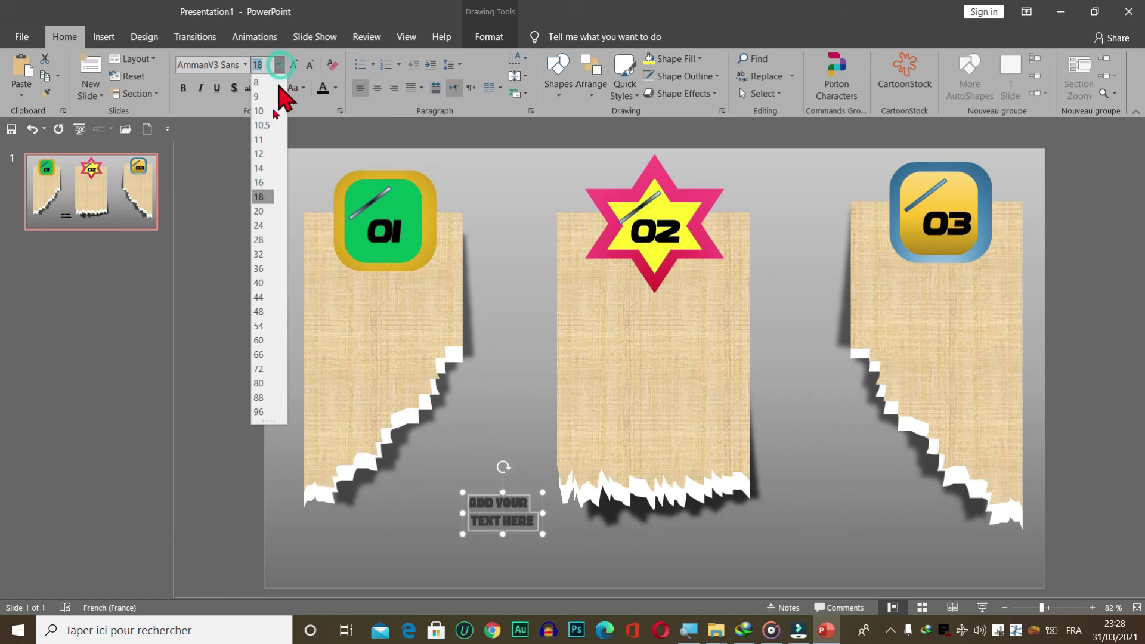
left_click(258, 269)
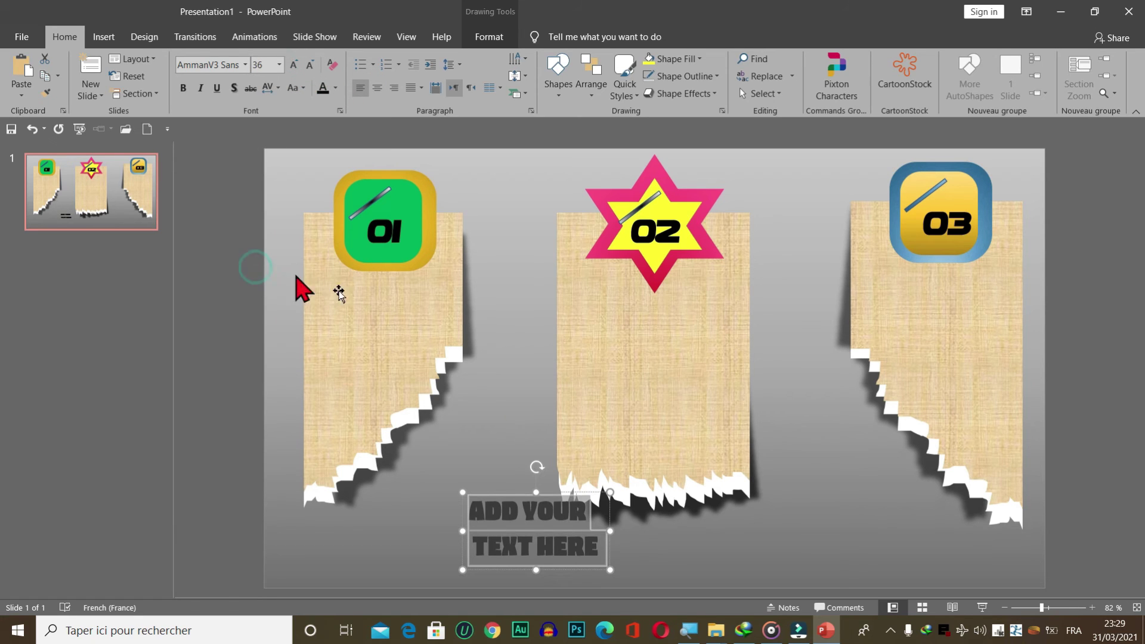
Step: Move the caption onto the first paper strip and place a copy on the middle strip
left_click_drag(521, 489, 367, 292)
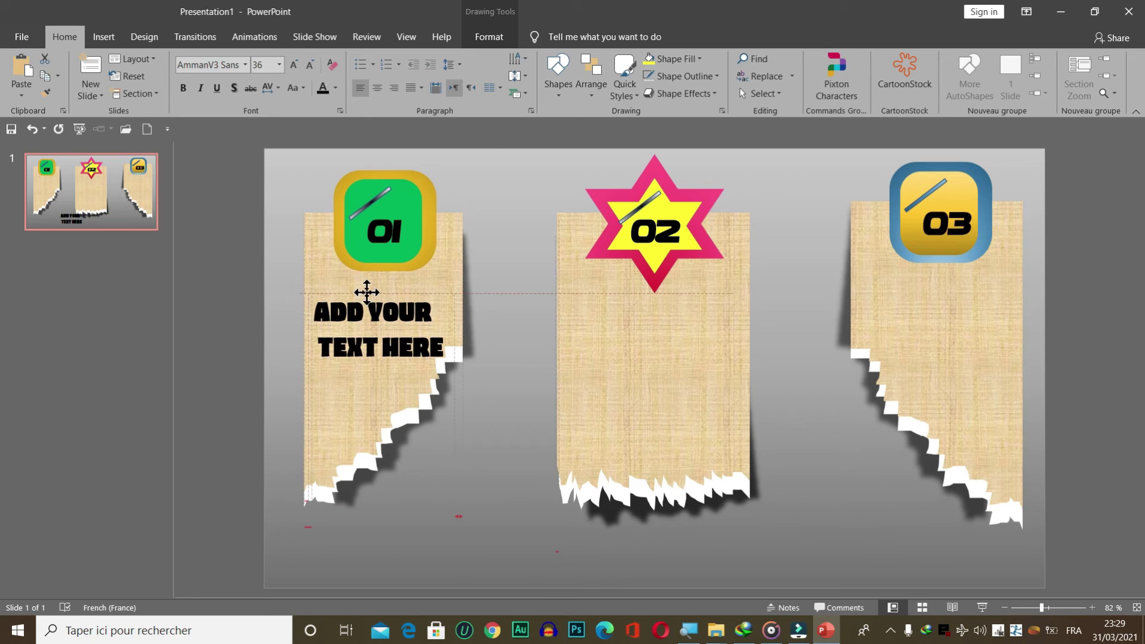
left_click_drag(366, 292, 511, 327)
mouse_move(442, 299)
left_mouse_down()
mouse_move(542, 328)
mouse_move(635, 297)
mouse_move(708, 322)
left_mouse_up()
double_click(388, 342)
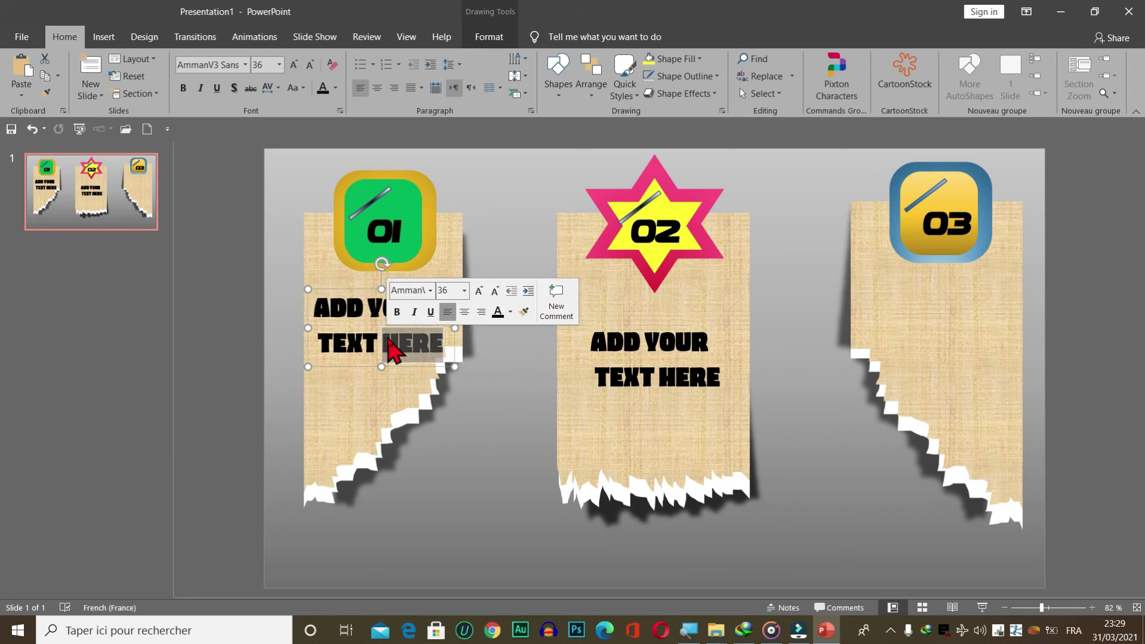
Step: Colour the left caption's text green
key("ctrl+a")
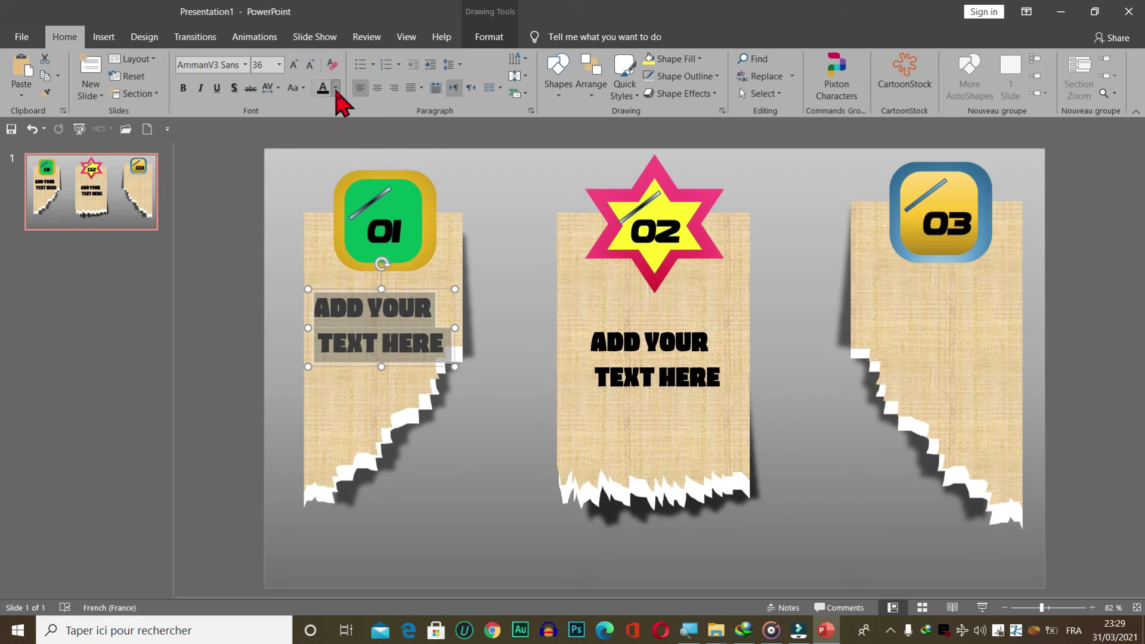
left_click(336, 88)
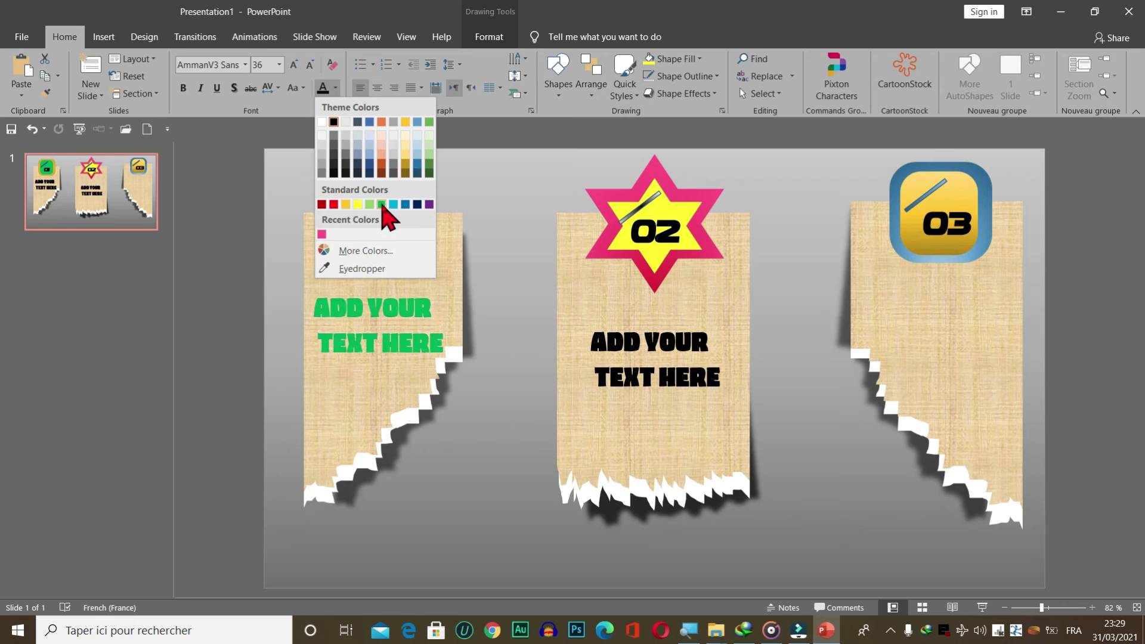
left_click(382, 204)
left_click(372, 306)
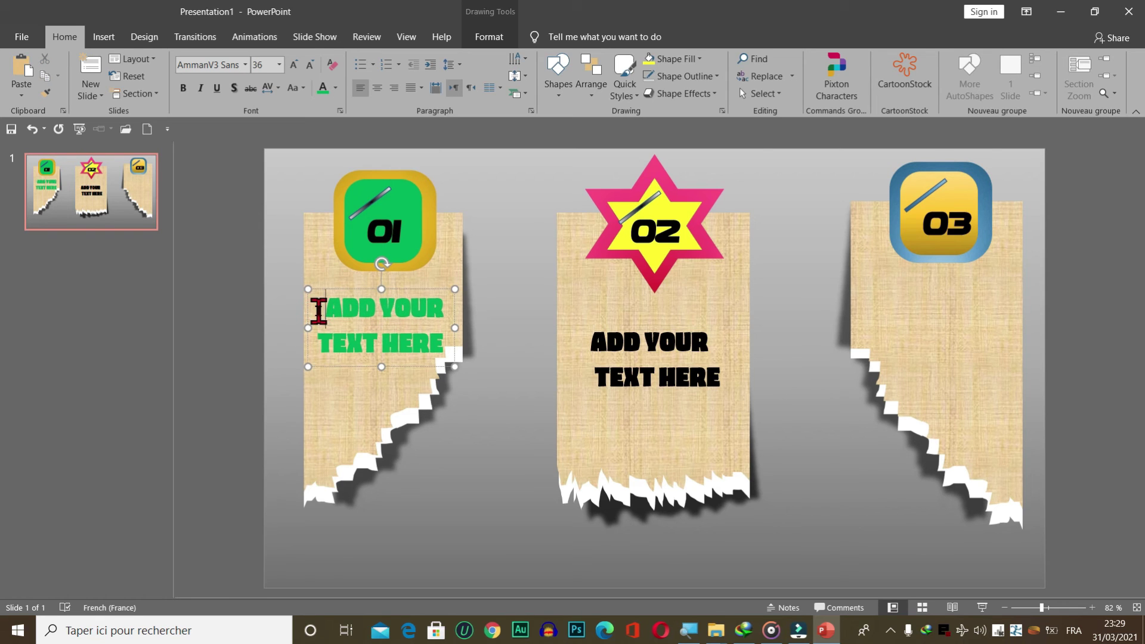
Step: Colour the middle caption's text pink
left_click(596, 337)
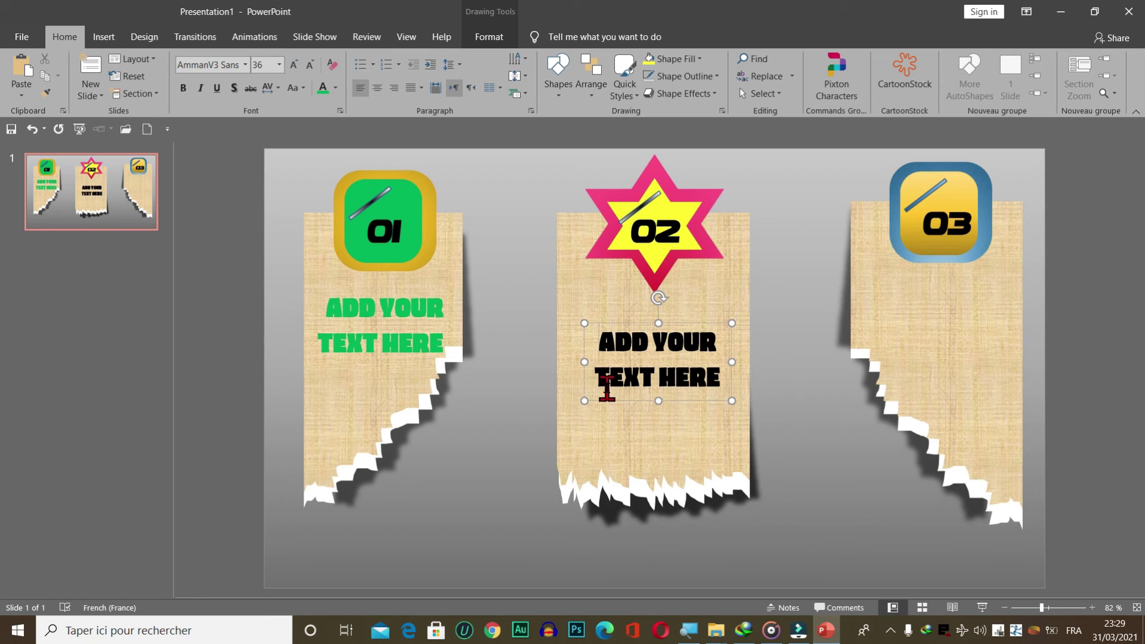
key("ctrl+a")
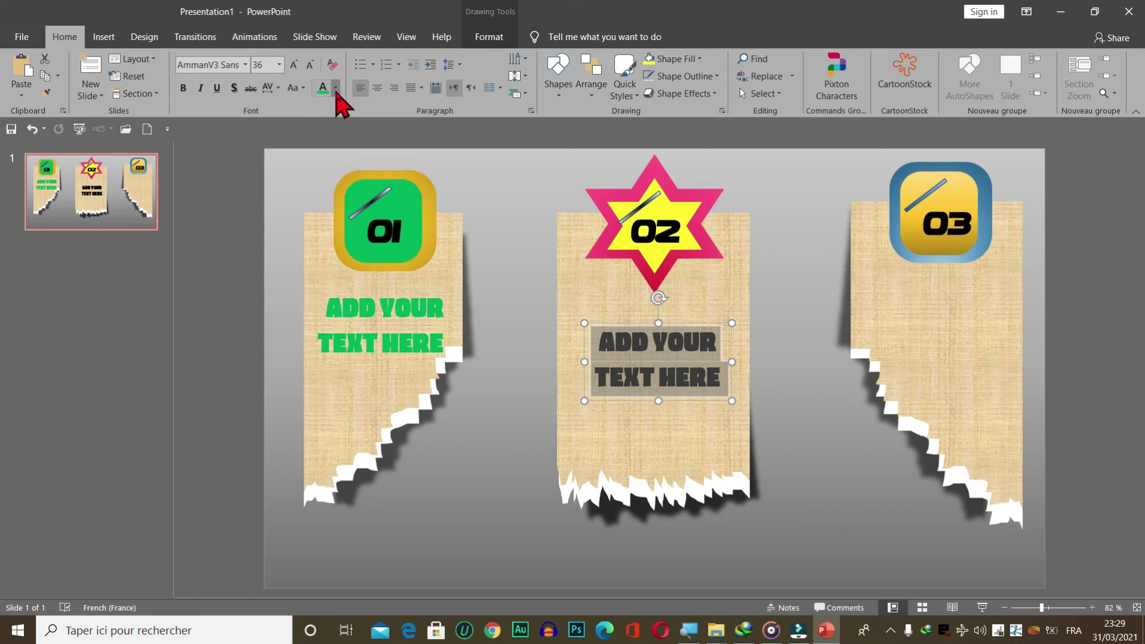
left_click(336, 88)
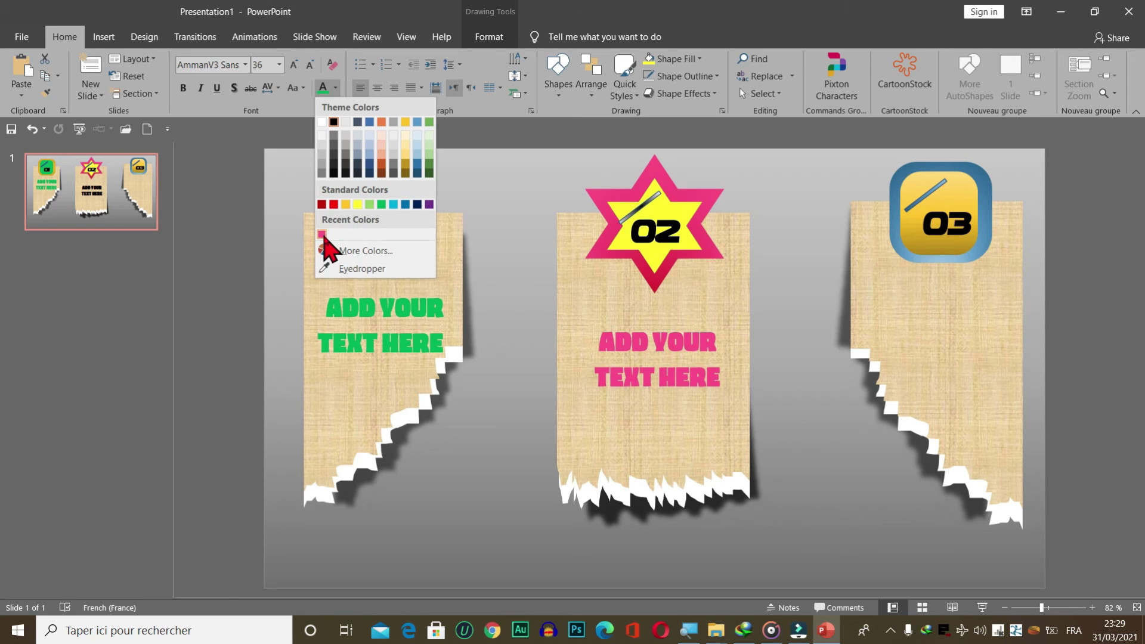
left_click(322, 234)
left_click(615, 368)
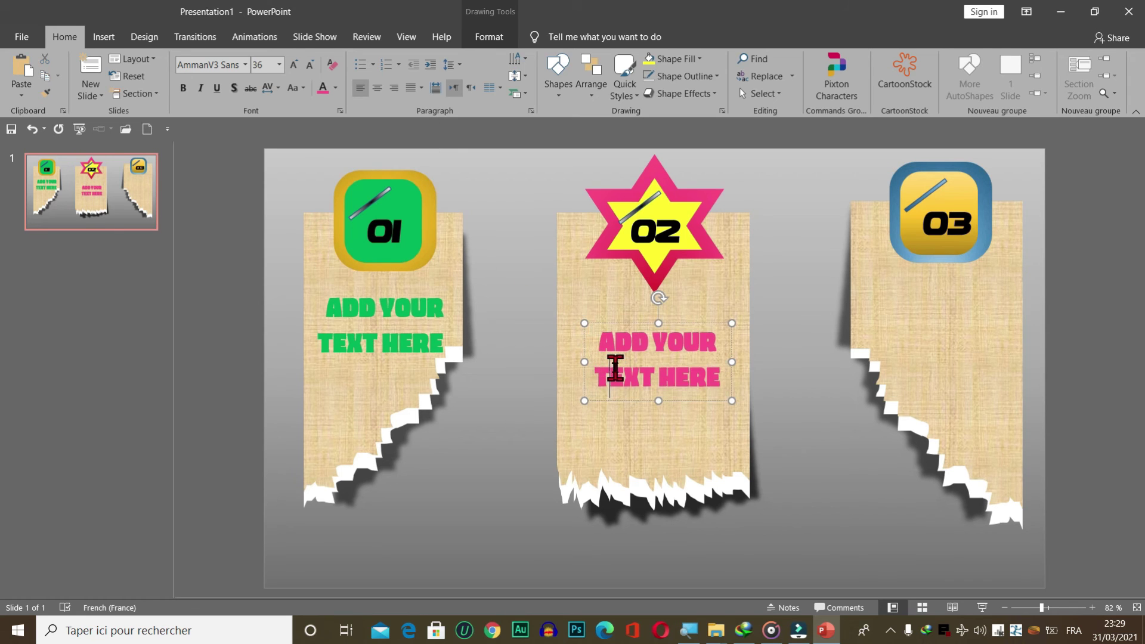
Step: Recolour the left caption dark orange
double_click(406, 345)
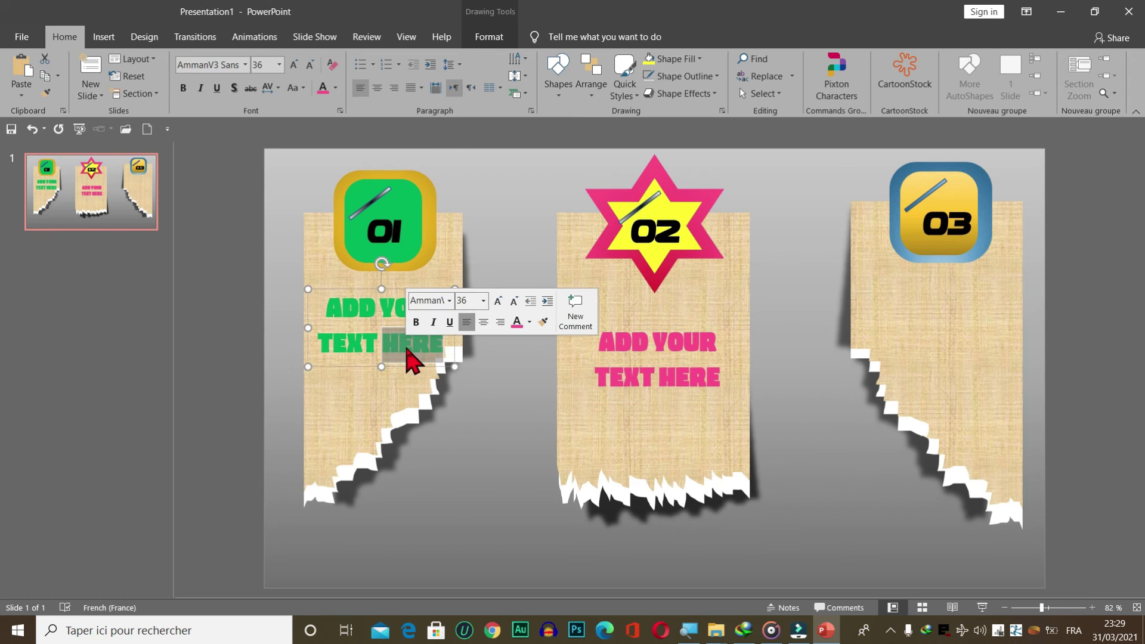
key("ctrl+a")
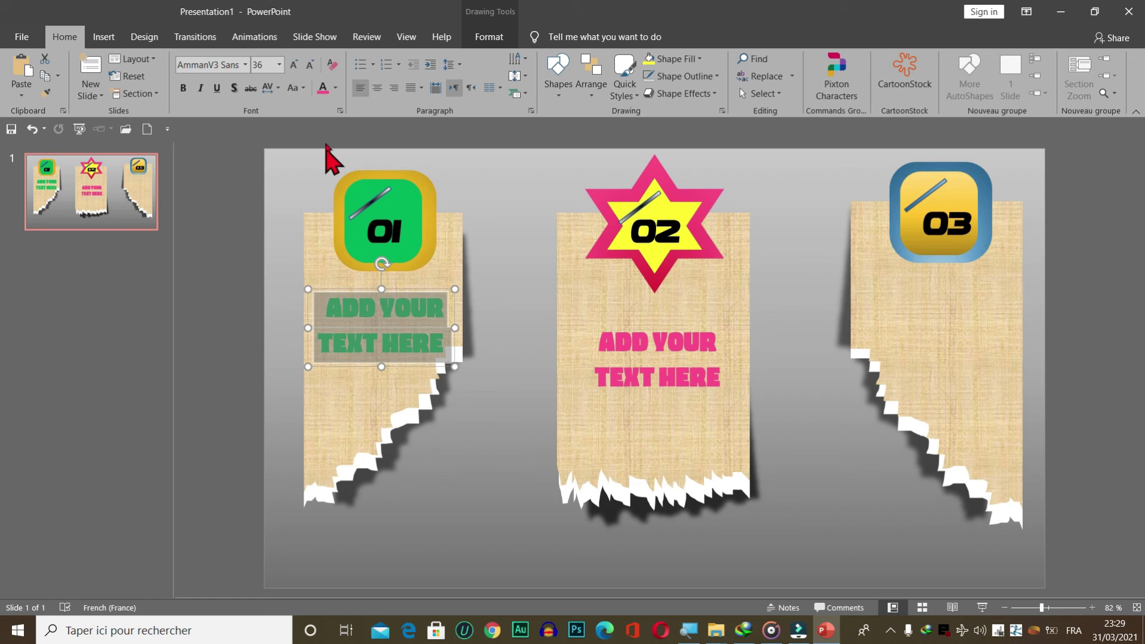
left_click(334, 88)
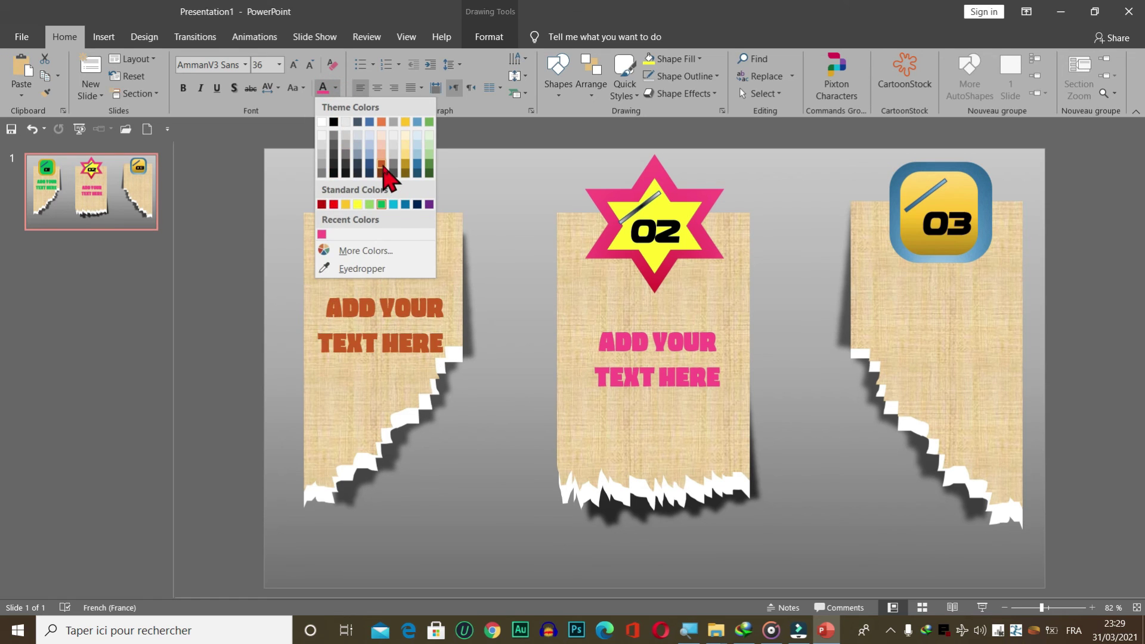
left_click(382, 170)
left_click(475, 238)
Step: Undo the accidental nudge of the middle paper and select its caption
left_click(675, 365)
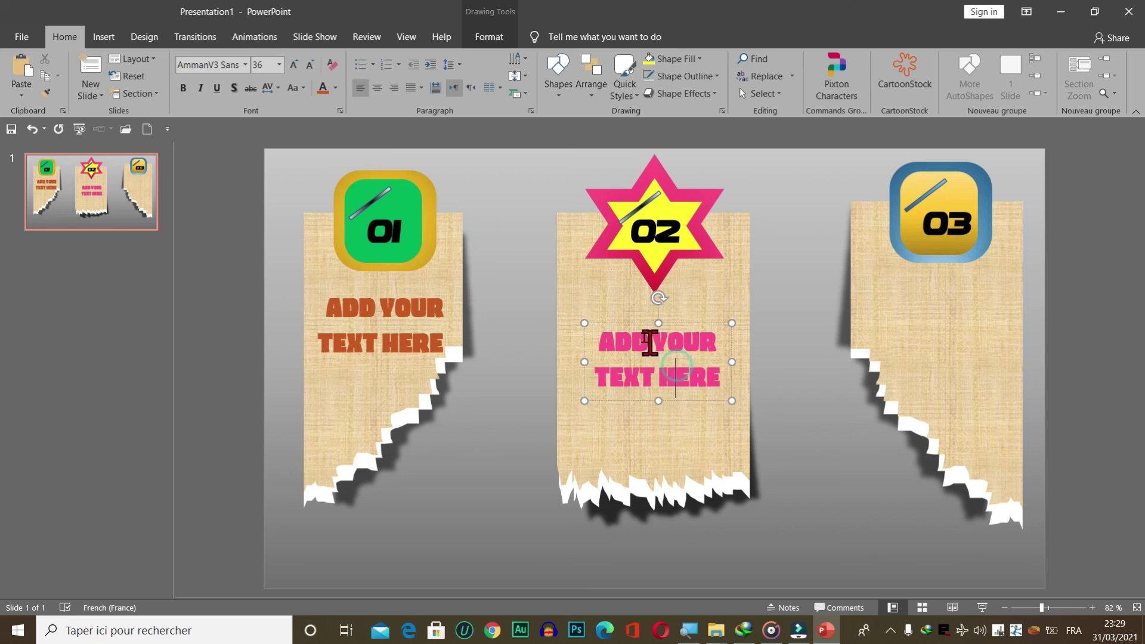
left_click(632, 321)
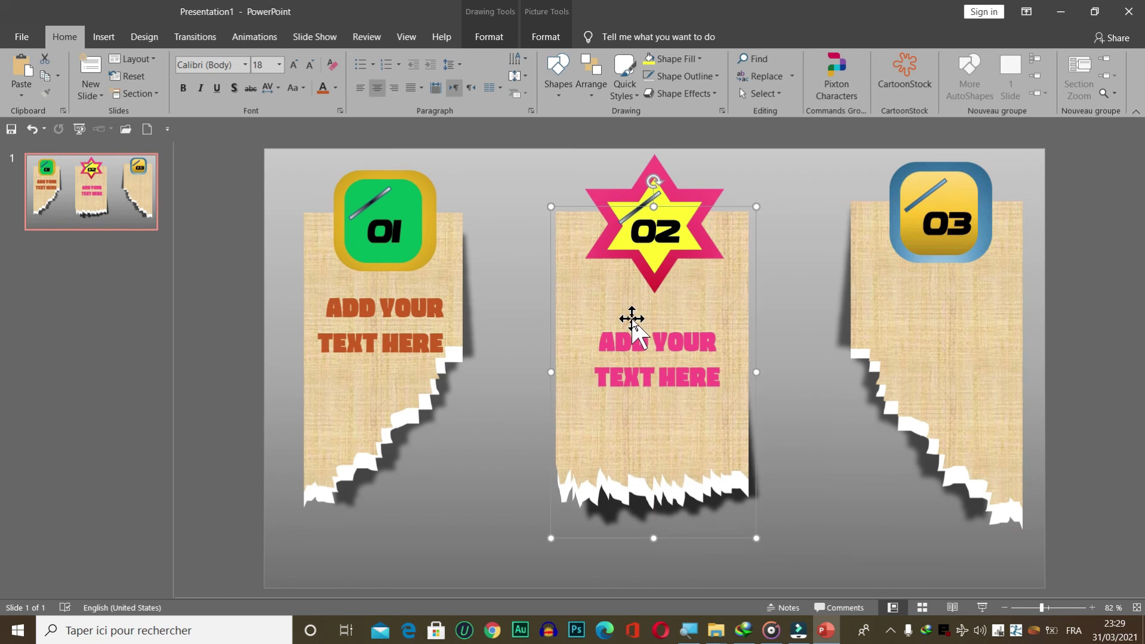
key("ctrl+z")
left_click(633, 340)
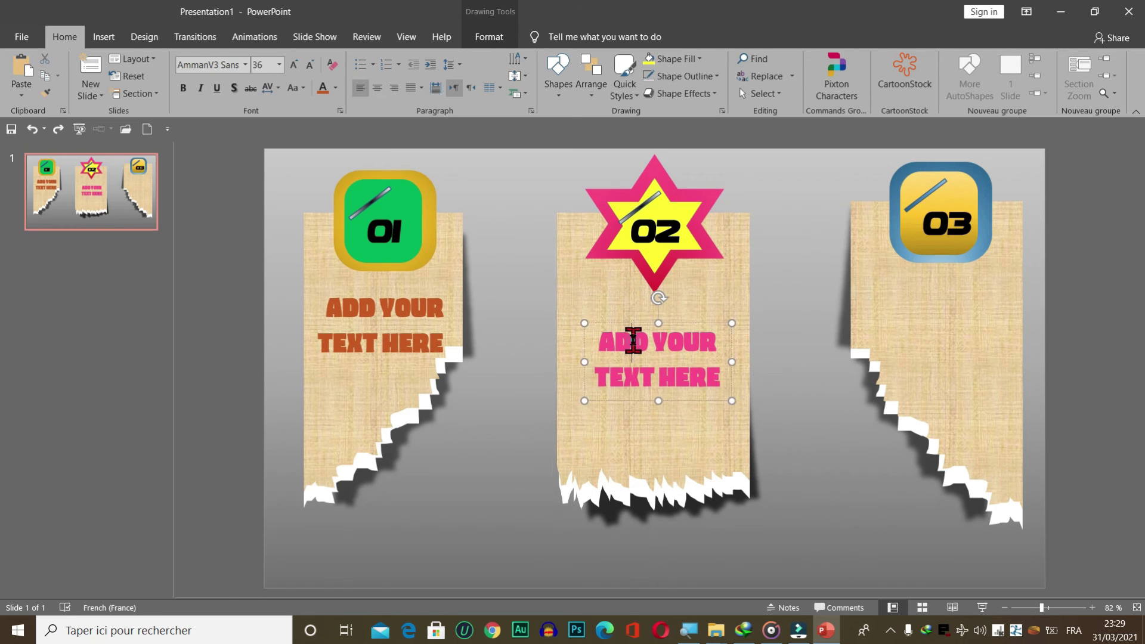
Step: Move the middle caption up under the 02 star and place a duplicate on the right panel
left_click_drag(621, 323, 621, 302)
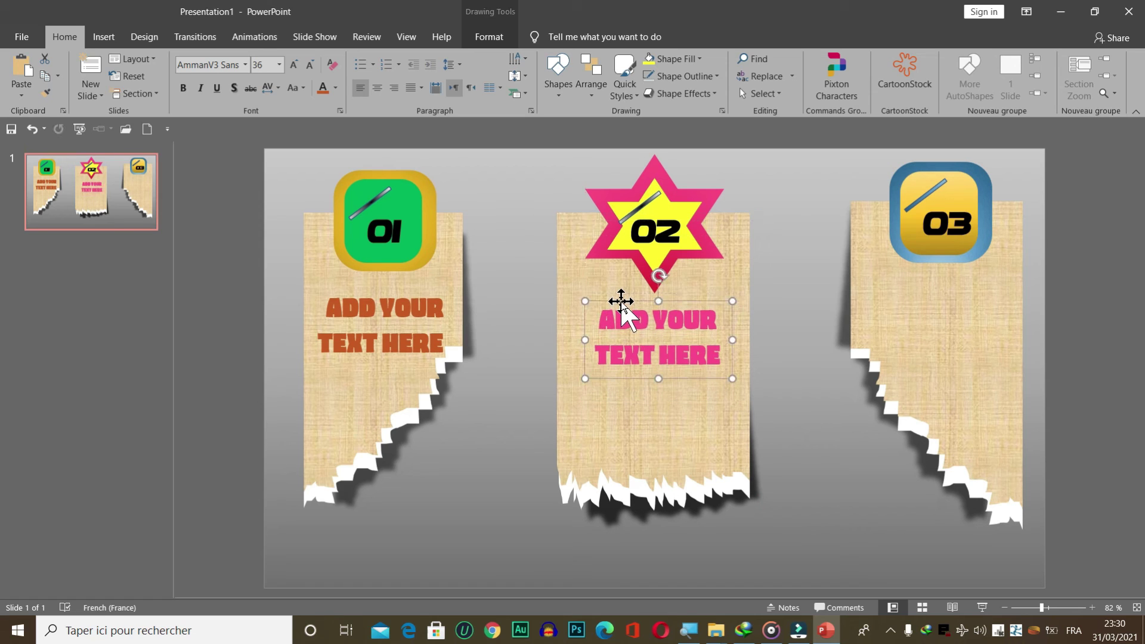
key("ctrl+d")
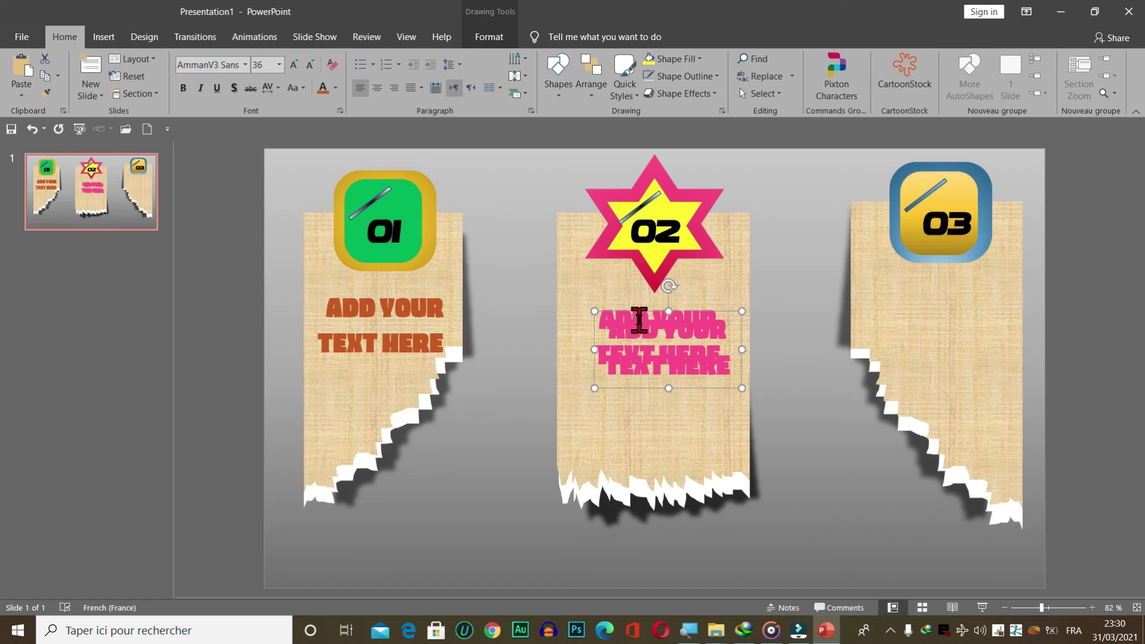
left_click_drag(644, 318, 919, 290)
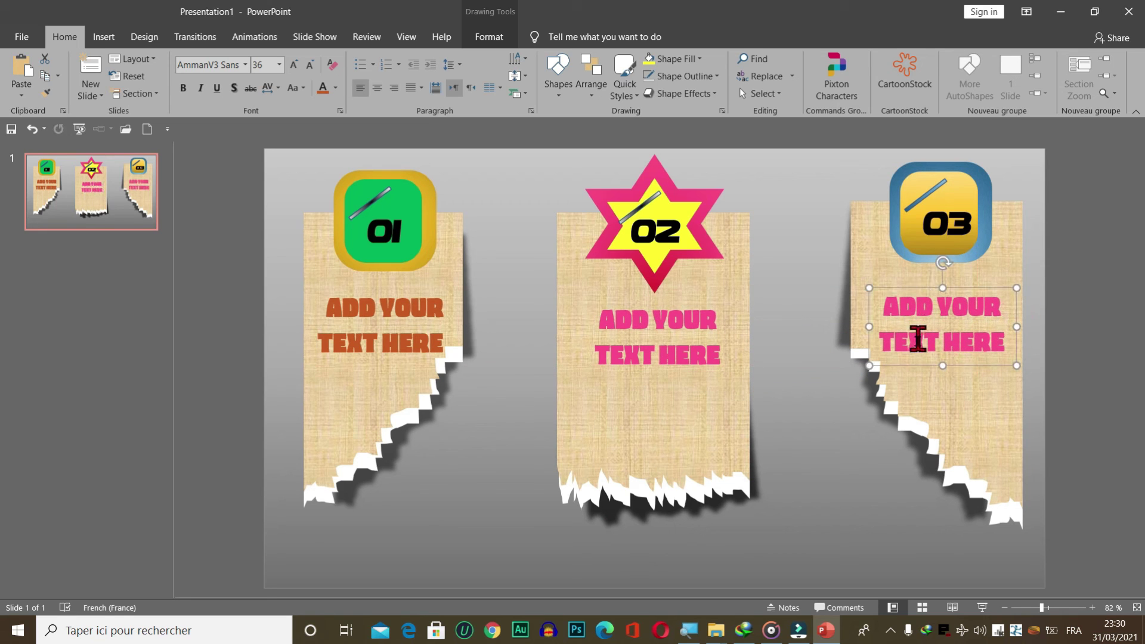
key("ctrl+a")
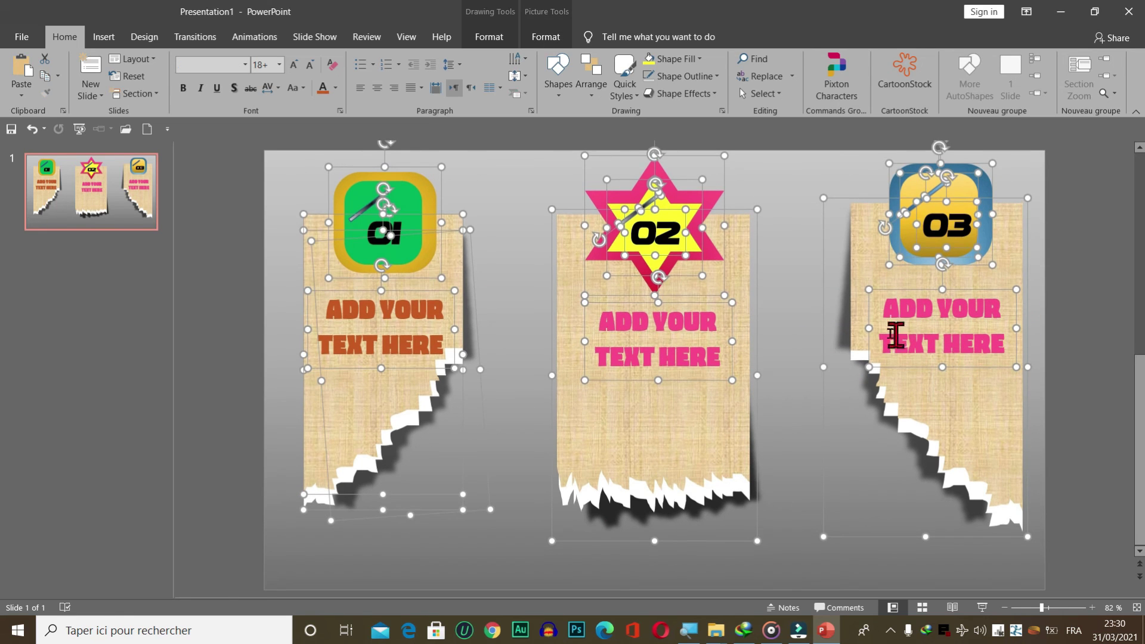
left_click(1086, 418)
Step: Colour the right panel's caption text blue
left_click(940, 319)
key("ctrl+a")
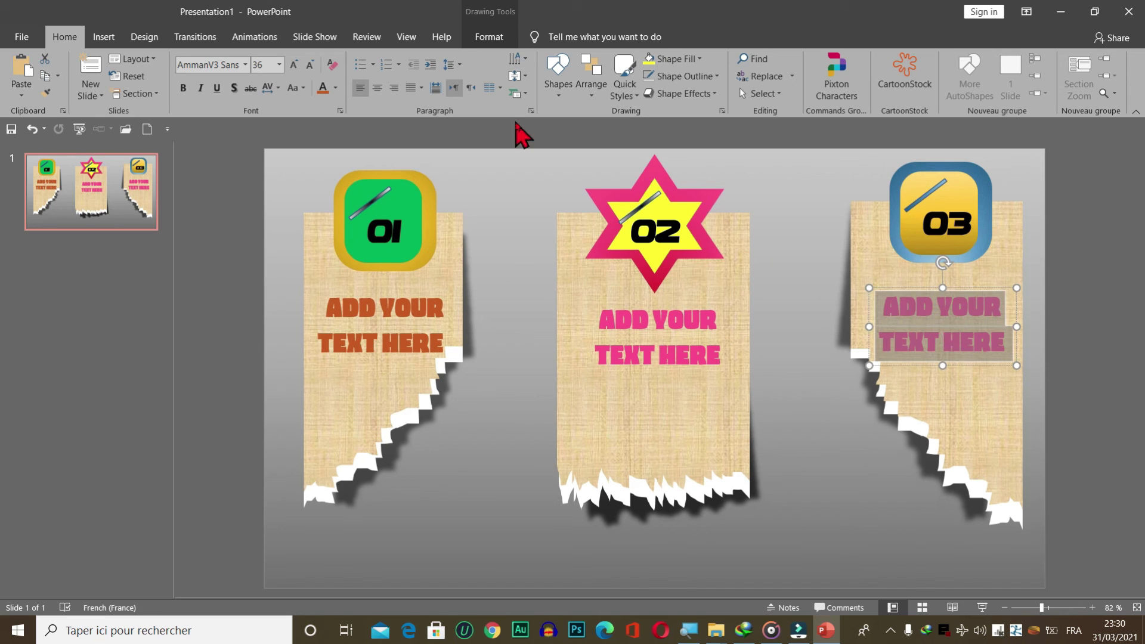
left_click(336, 87)
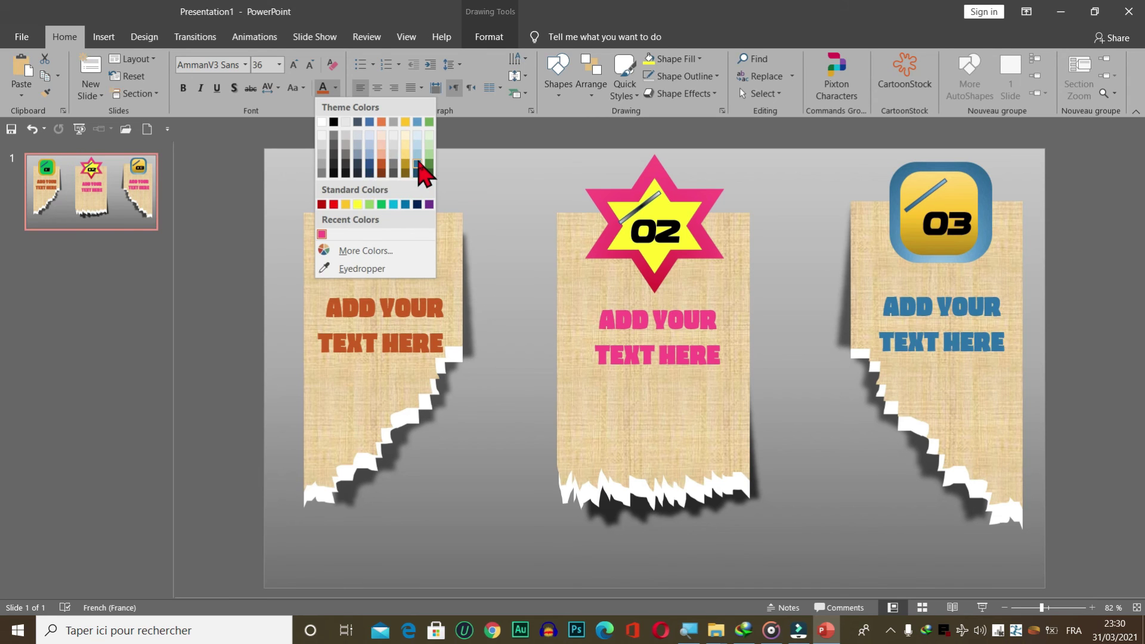
left_click(419, 166)
Step: Align the blue caption with the other two and preview the slide full screen
left_click_drag(970, 298, 966, 290)
key("ctrl+z")
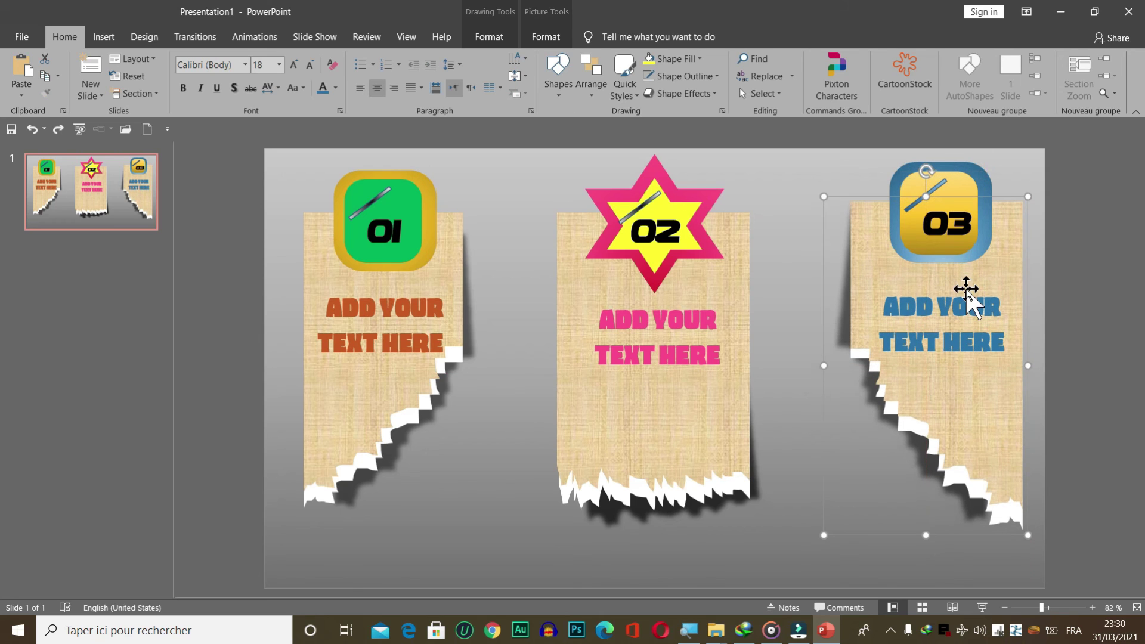
left_click(972, 312)
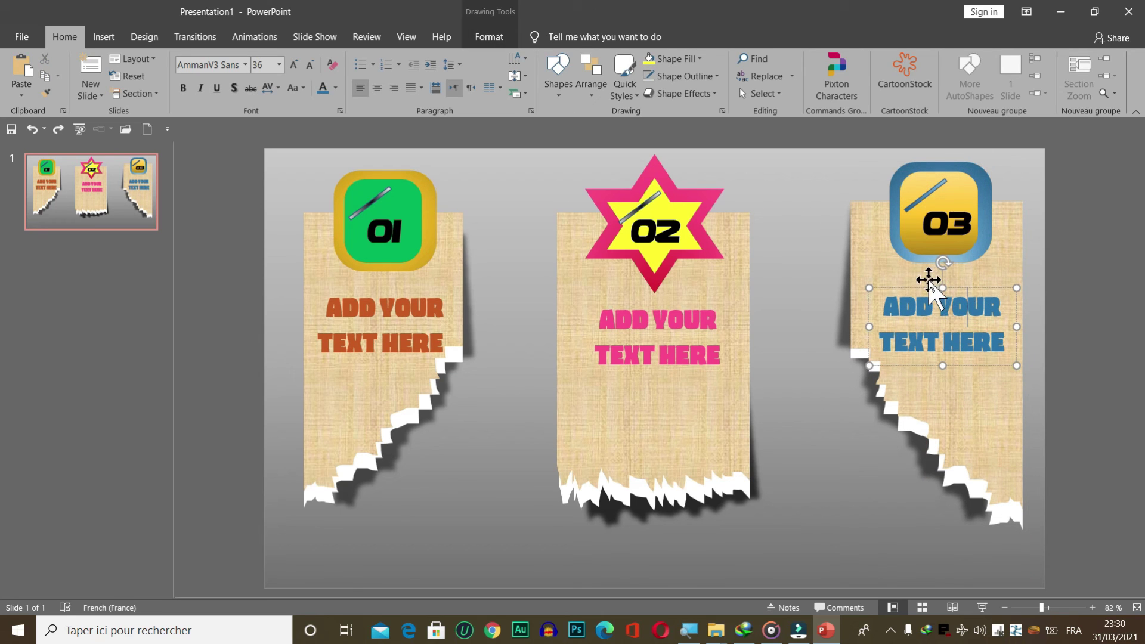
left_click_drag(926, 289, 934, 291)
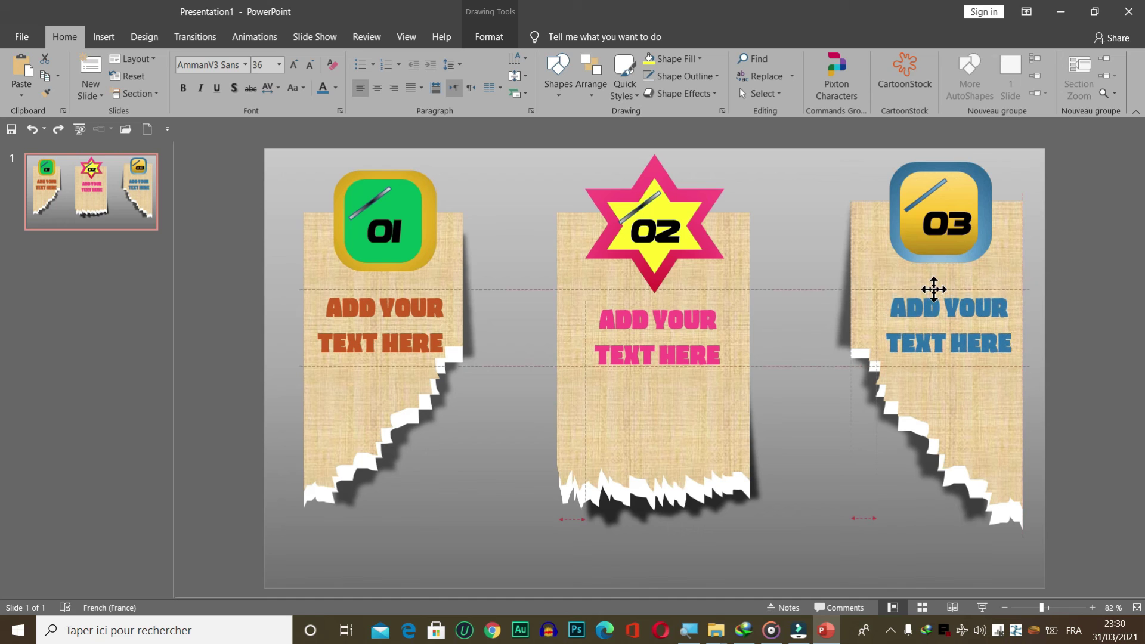
left_click(1102, 296)
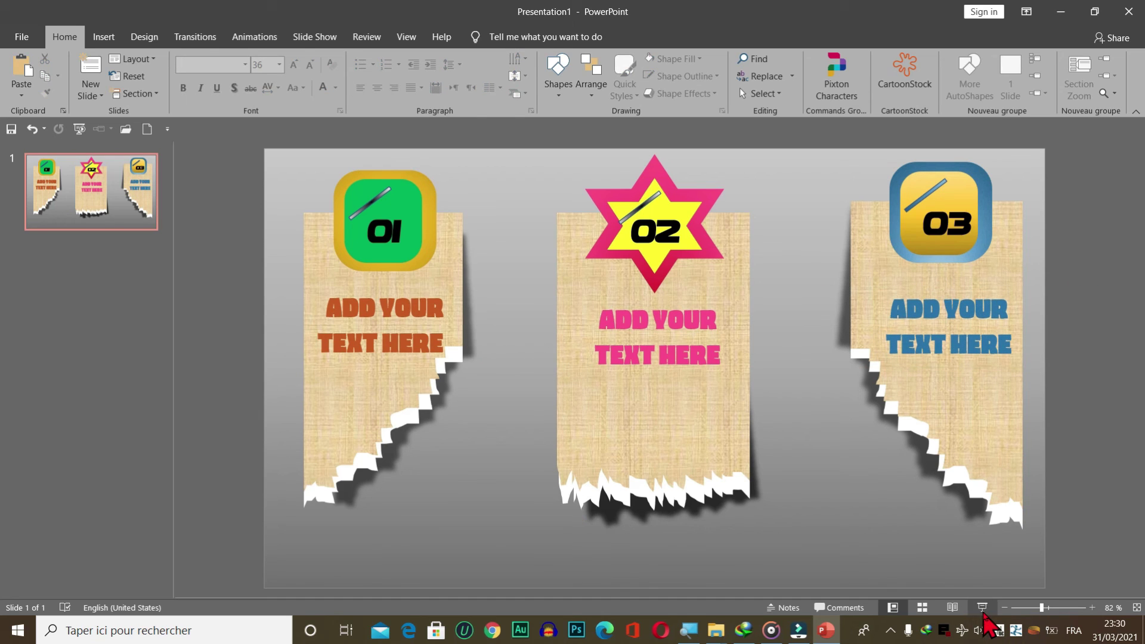
left_click(983, 608)
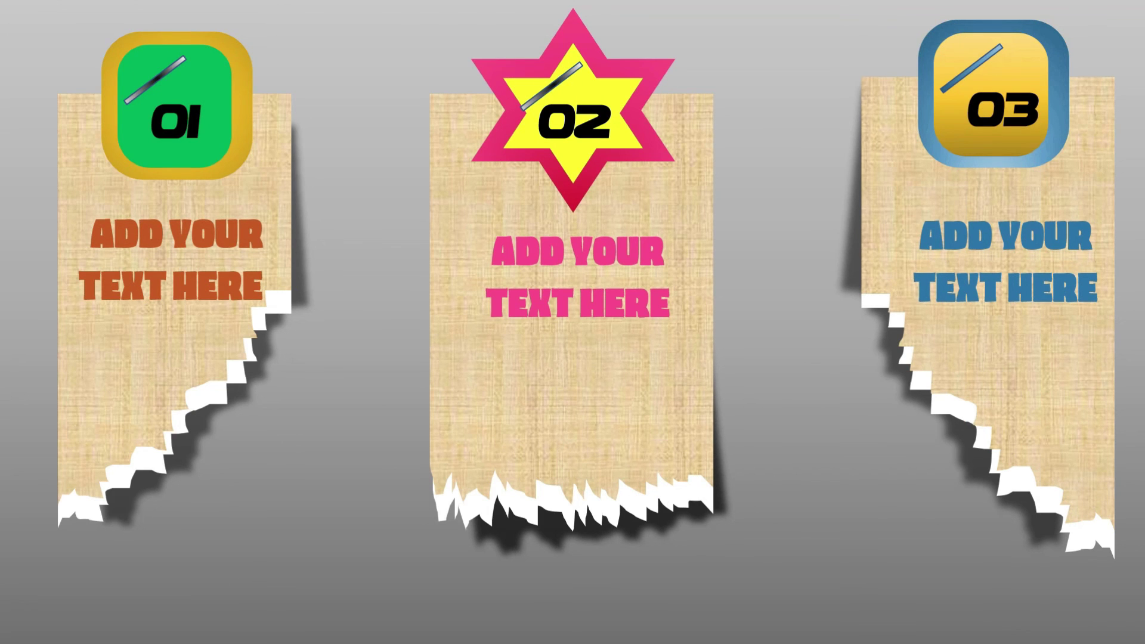
key("Escape")
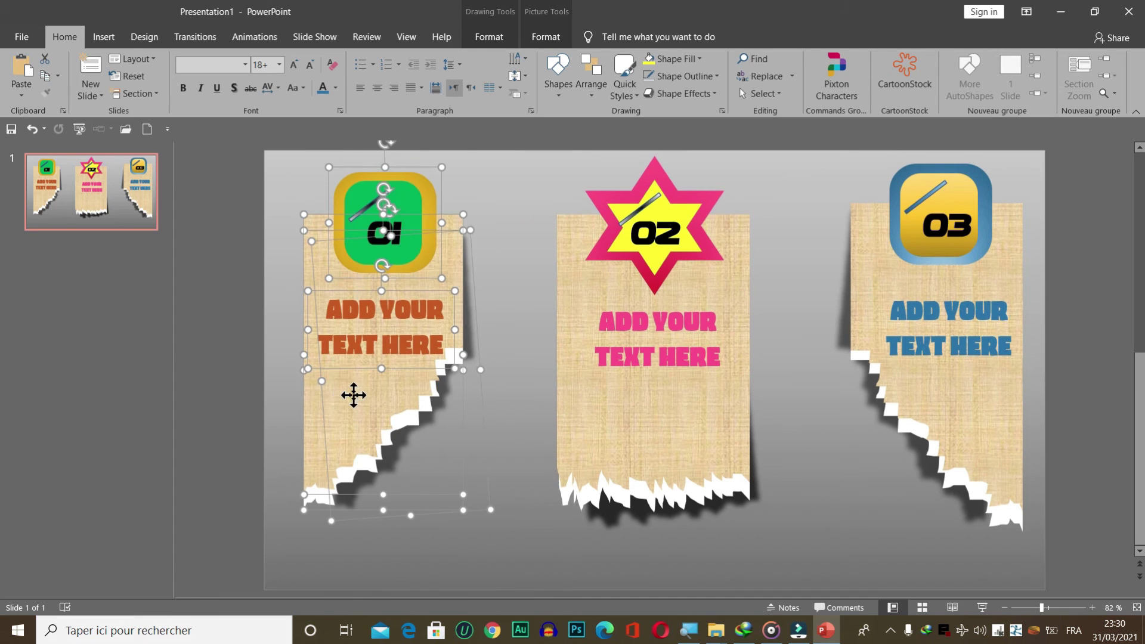
Step: Group the first and middle cards' badge, caption and paper into single objects
right_click(352, 394)
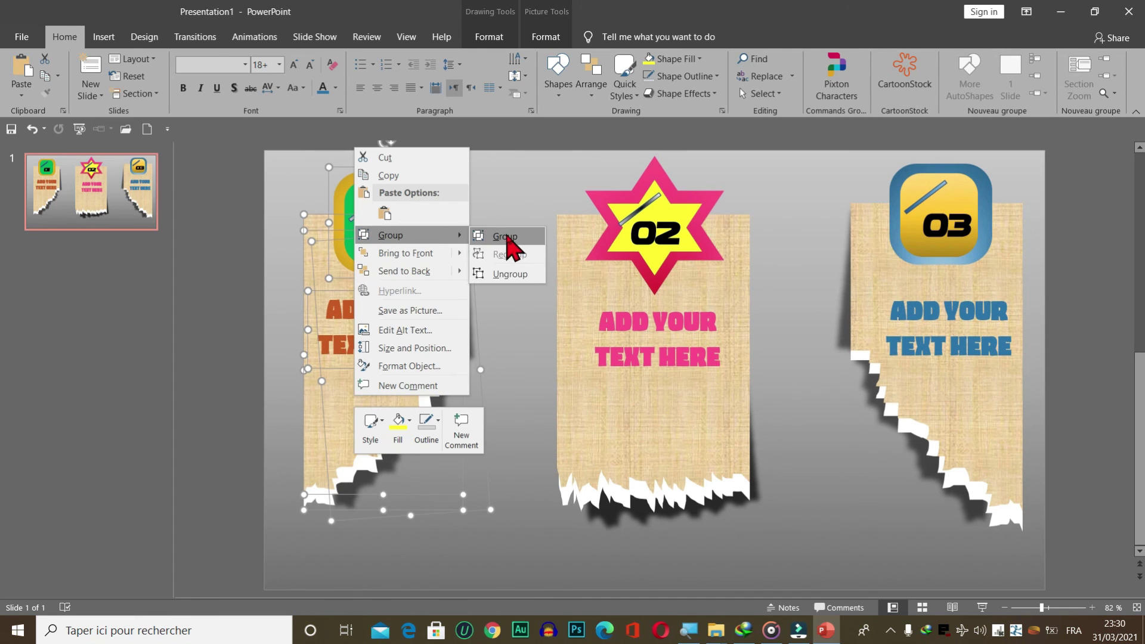
mouse_move(391, 236)
left_click(511, 236)
left_click(516, 232)
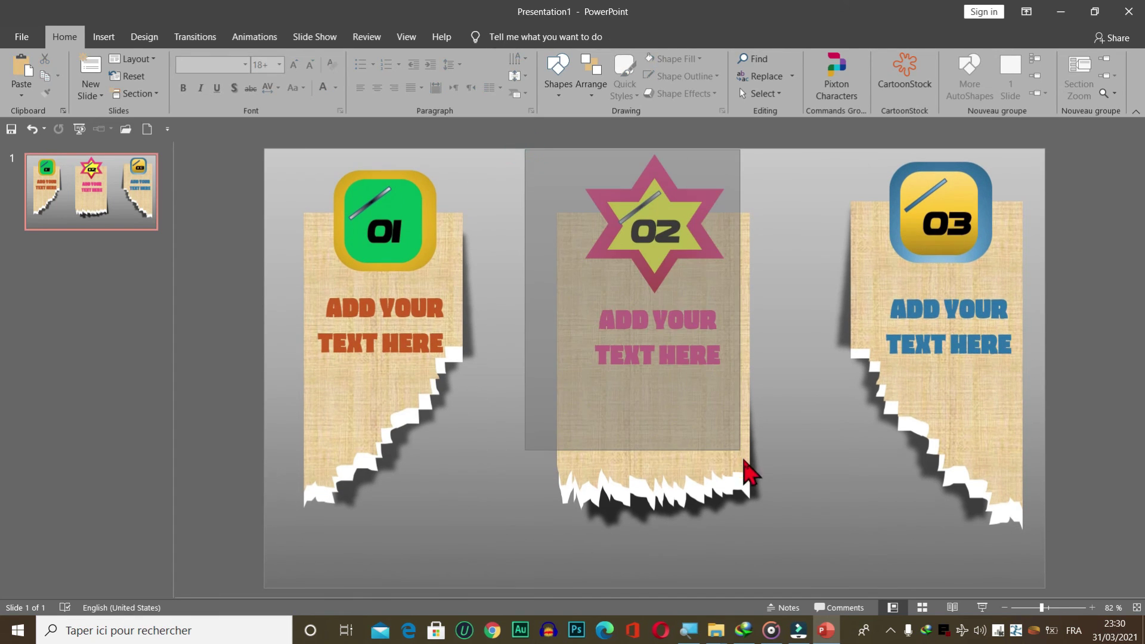
left_click_drag(813, 590, 804, 590)
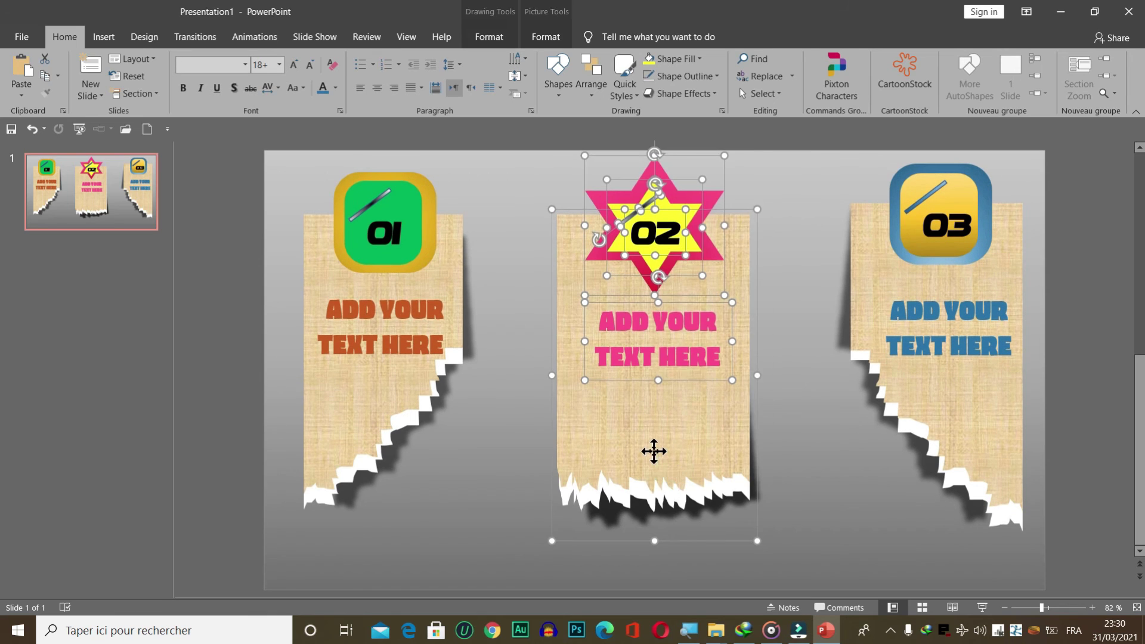
right_click(654, 452)
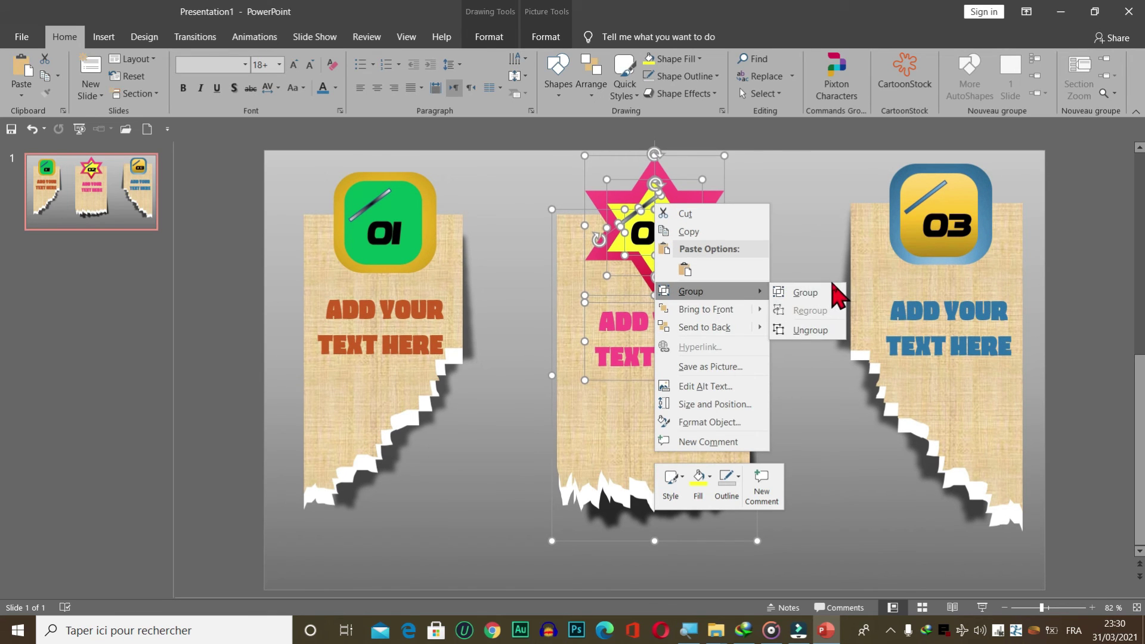
left_click(833, 292)
Step: Group the third card's parts into one object and select the first card group
left_click_drag(820, 142, 1114, 525)
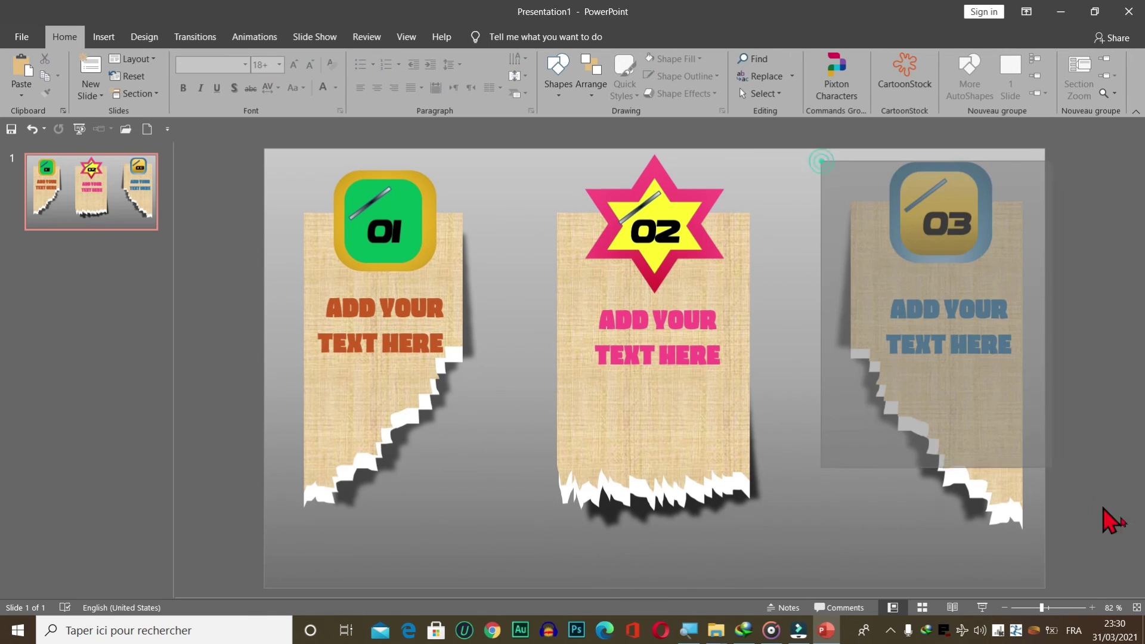
right_click(979, 435)
mouse_move(1014, 273)
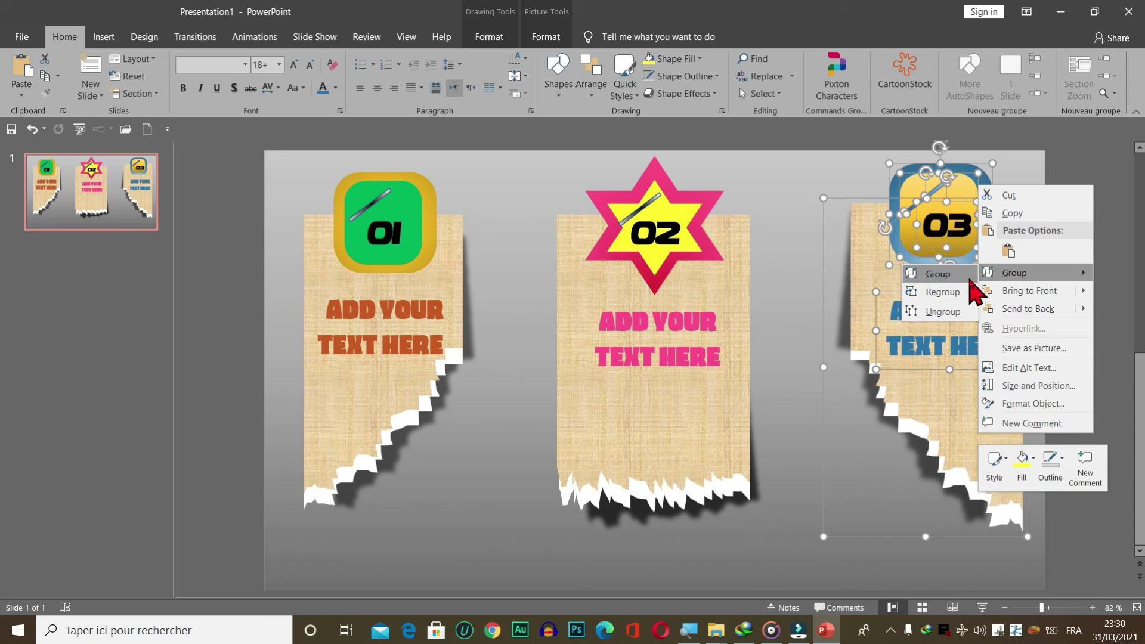
left_click(940, 274)
left_click(1133, 250)
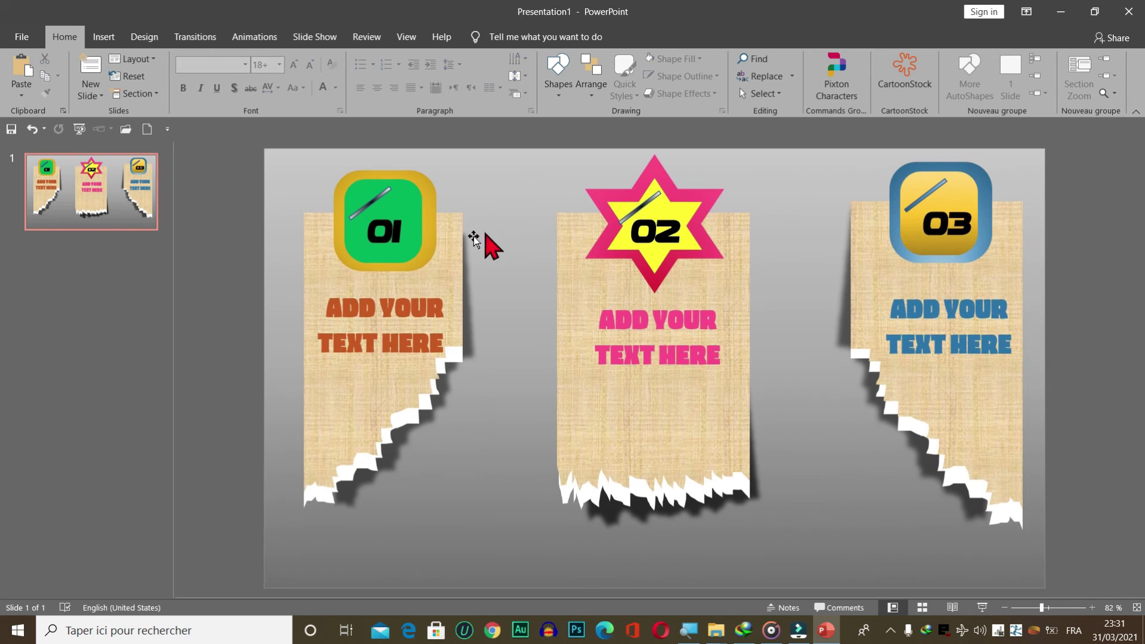
left_click(433, 272)
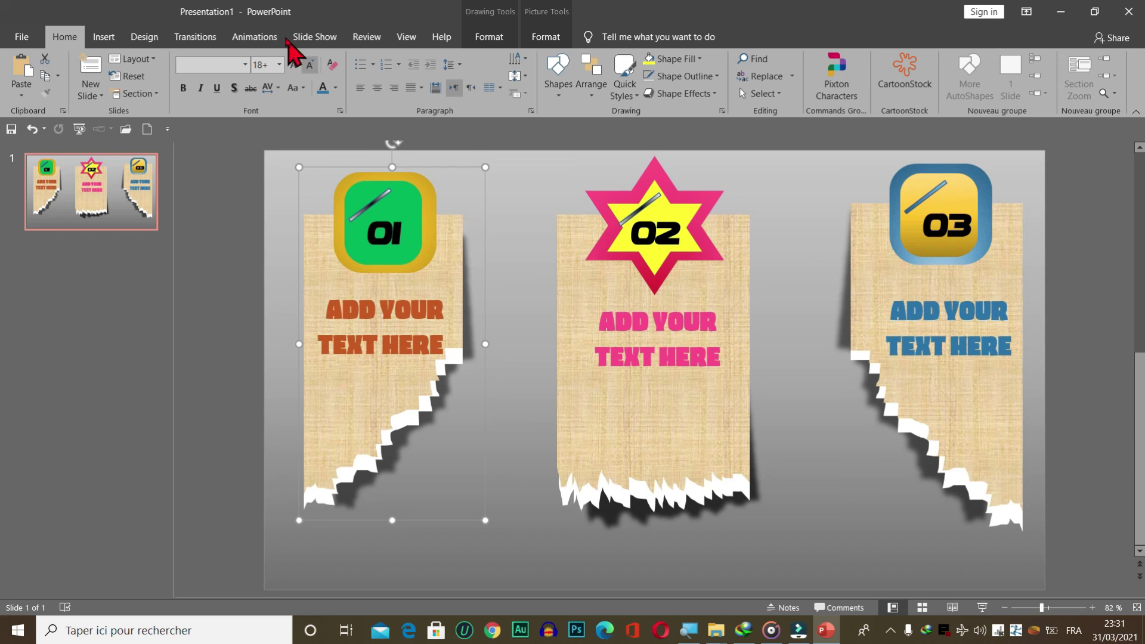
left_click(275, 37)
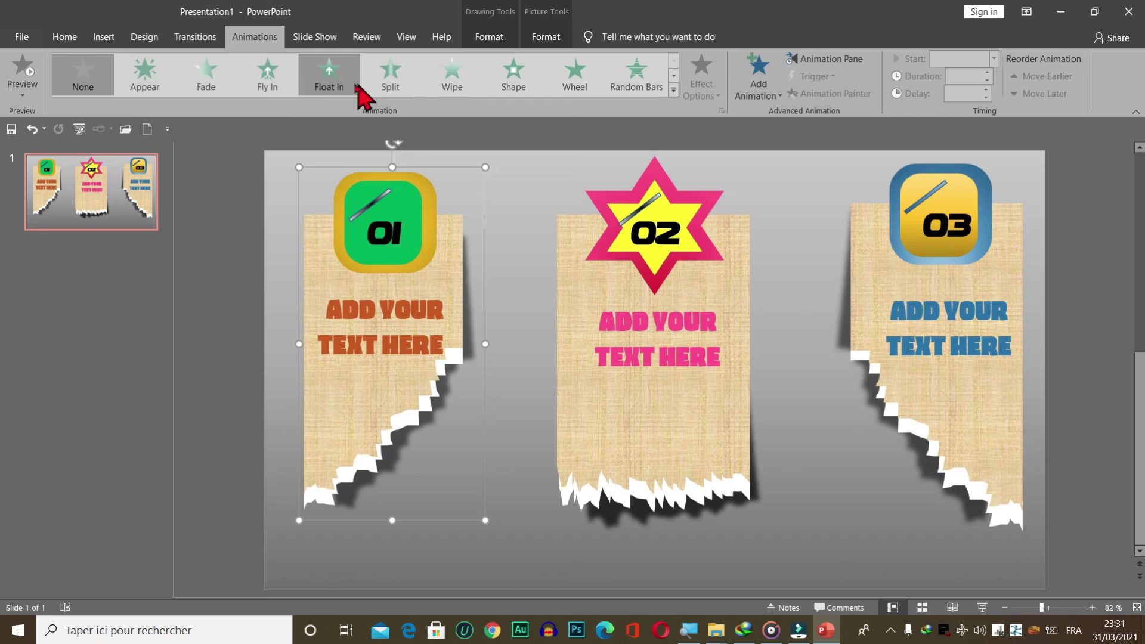
Step: Give the first card a Fly In entrance From Top, with the Animation Pane showing
left_click(316, 100)
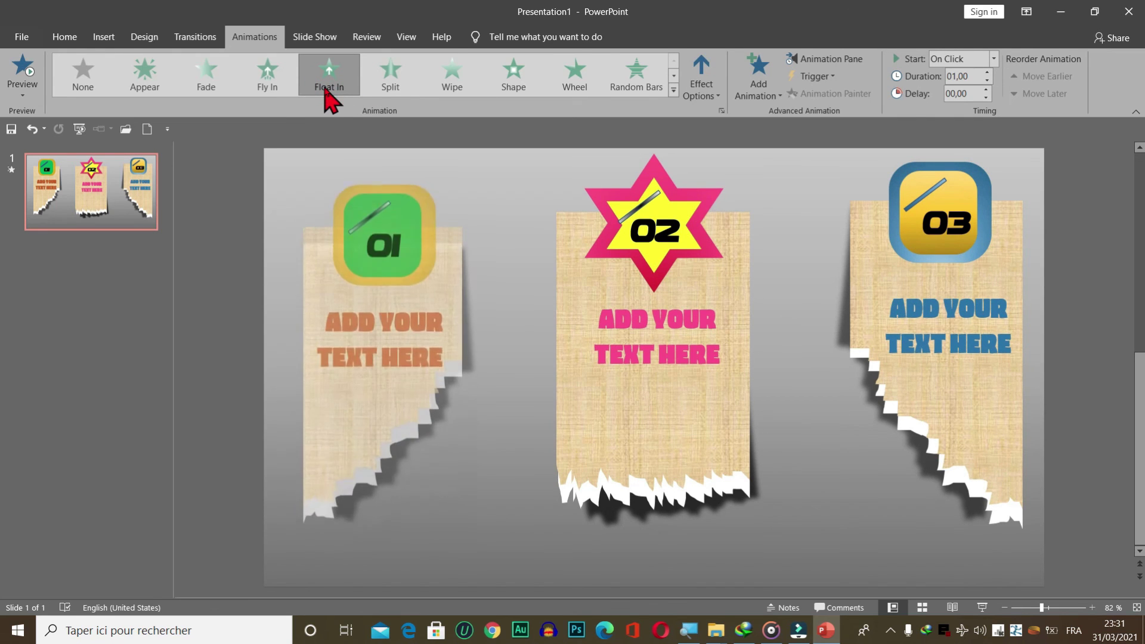
left_click(698, 84)
left_click(697, 90)
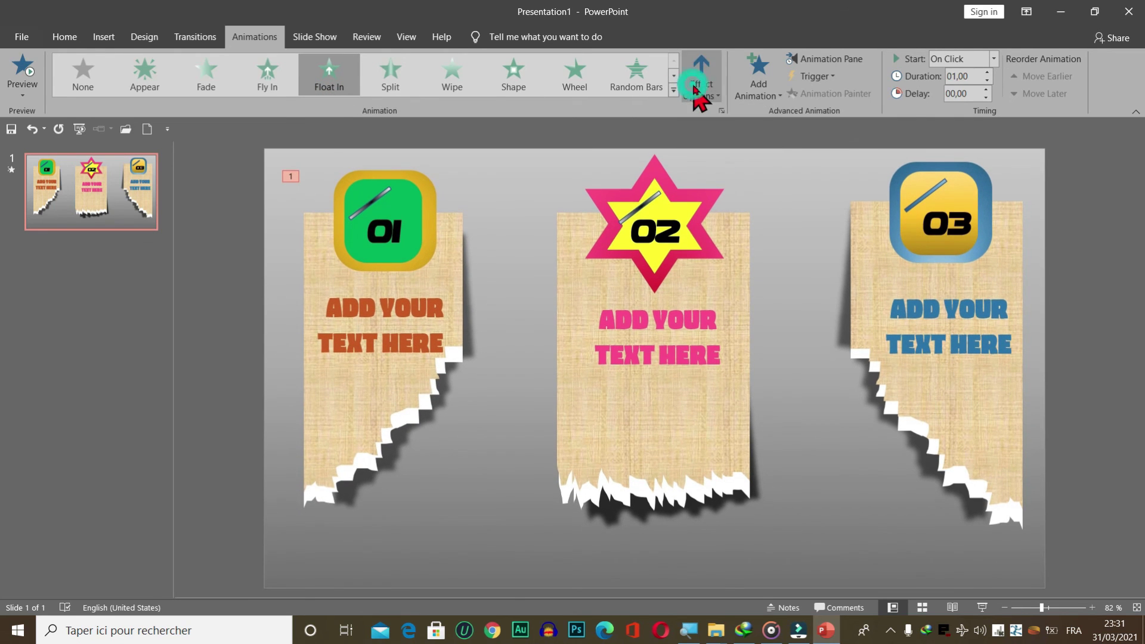
left_click(282, 75)
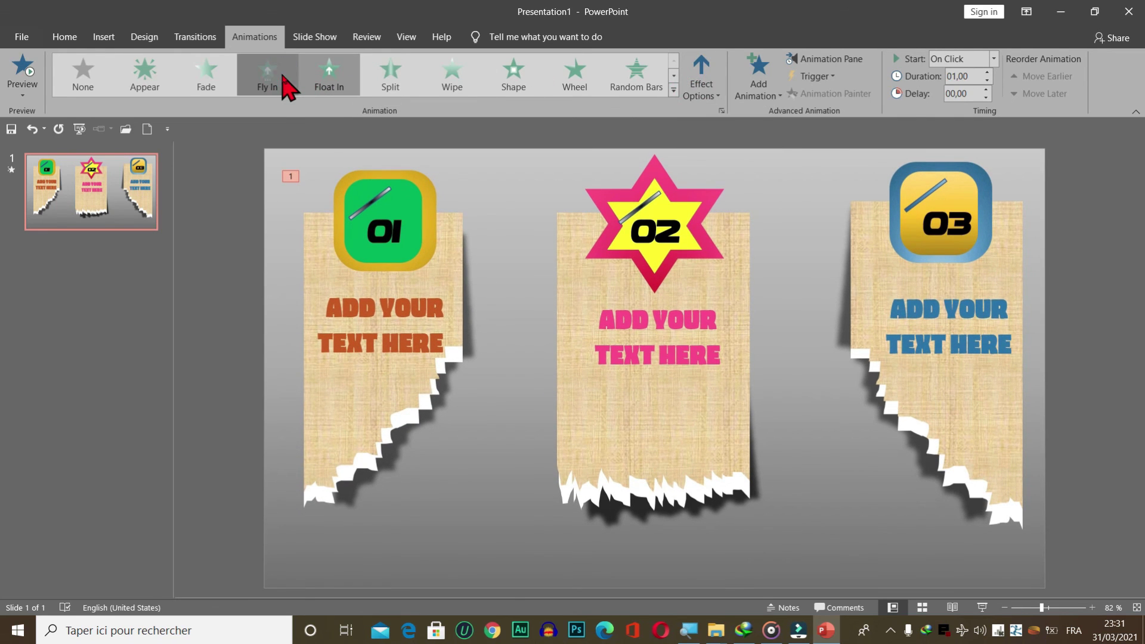
left_click(285, 84)
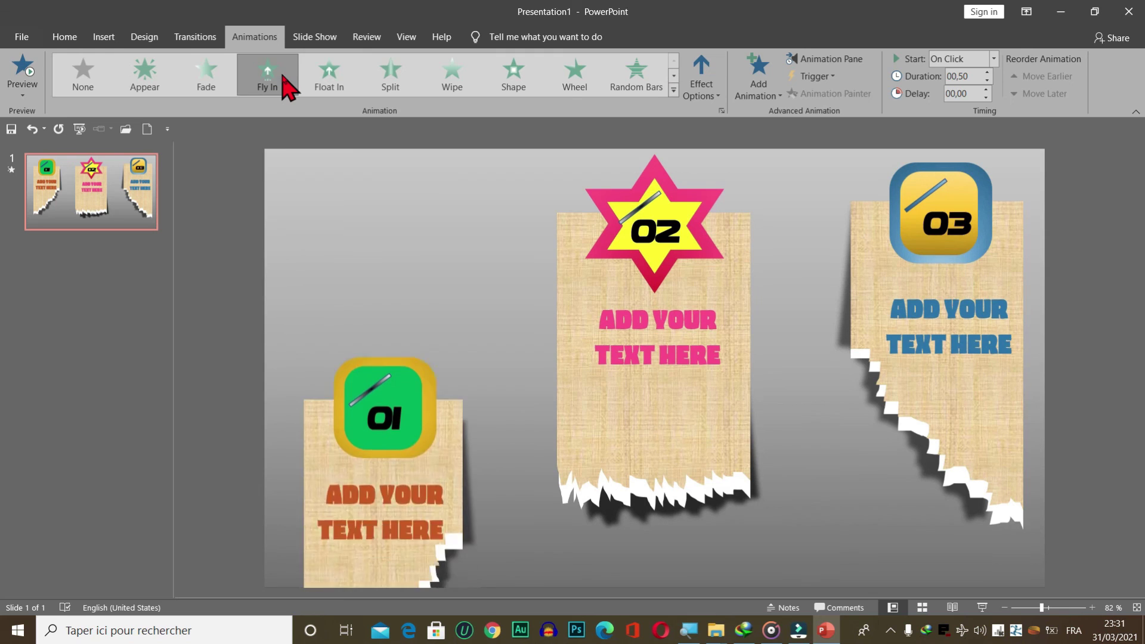
left_click(701, 90)
left_click(719, 265)
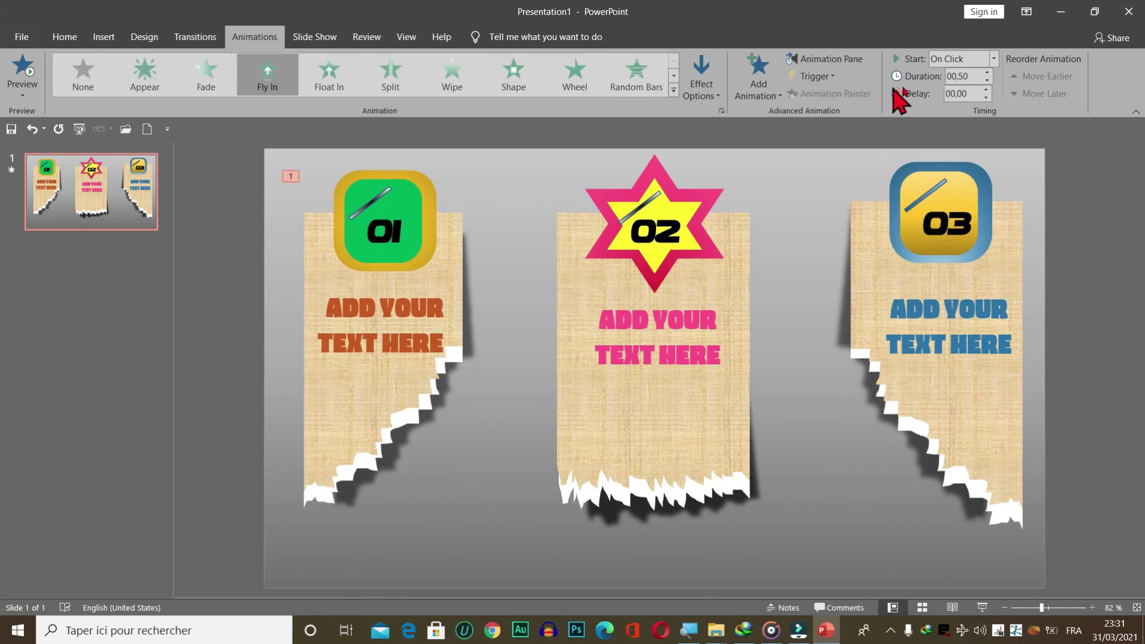
left_click(826, 59)
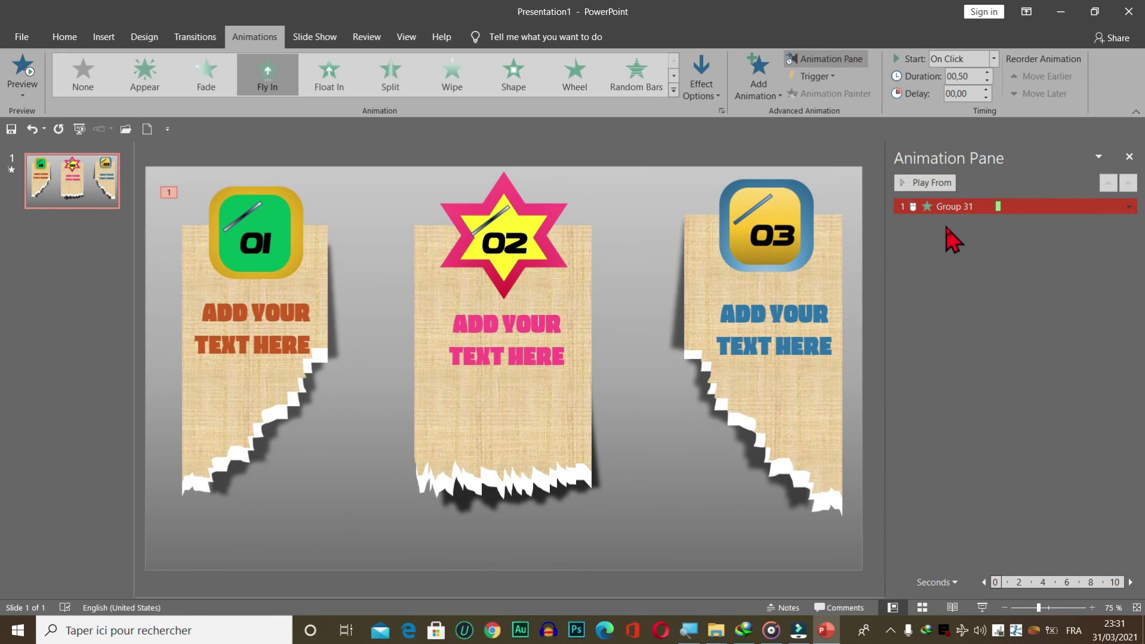
Step: Add a 0.23 s bounce end to Group 31's Fly In animation
double_click(953, 206)
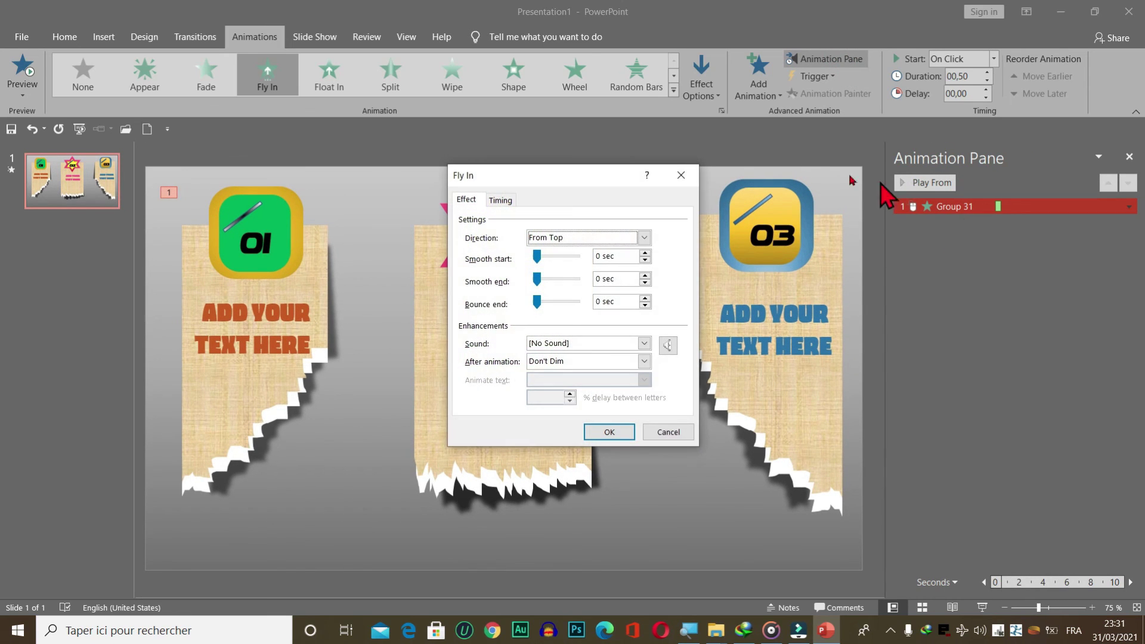
left_click_drag(536, 302, 554, 302)
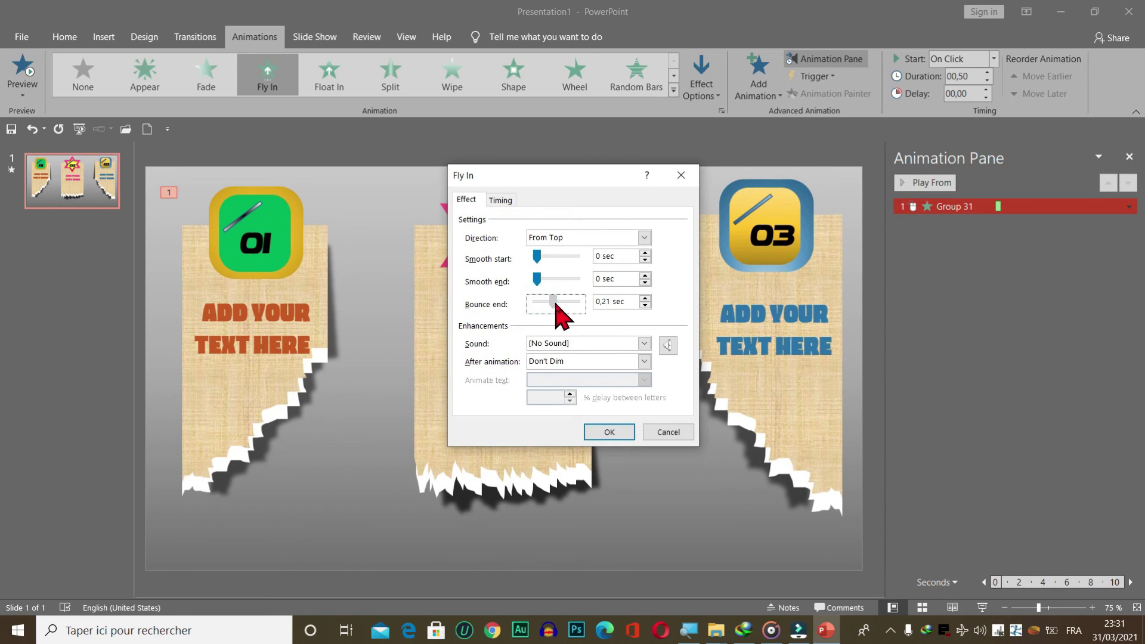
left_click(603, 434)
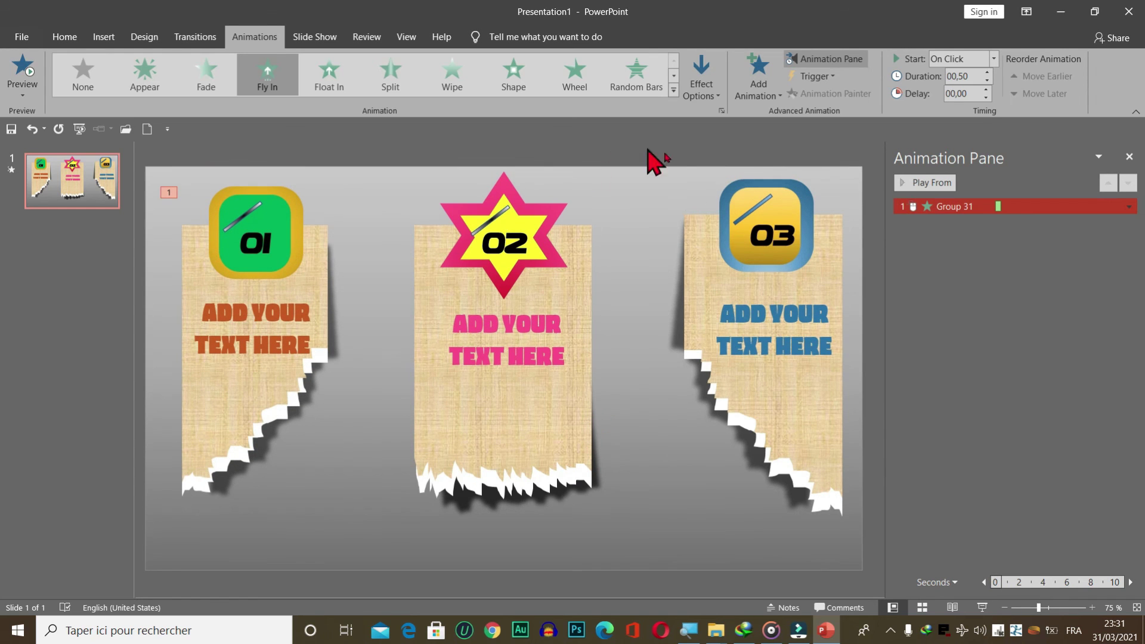
Step: Set the Fly In duration to 1 second (Fast) in the Timing settings
double_click(967, 207)
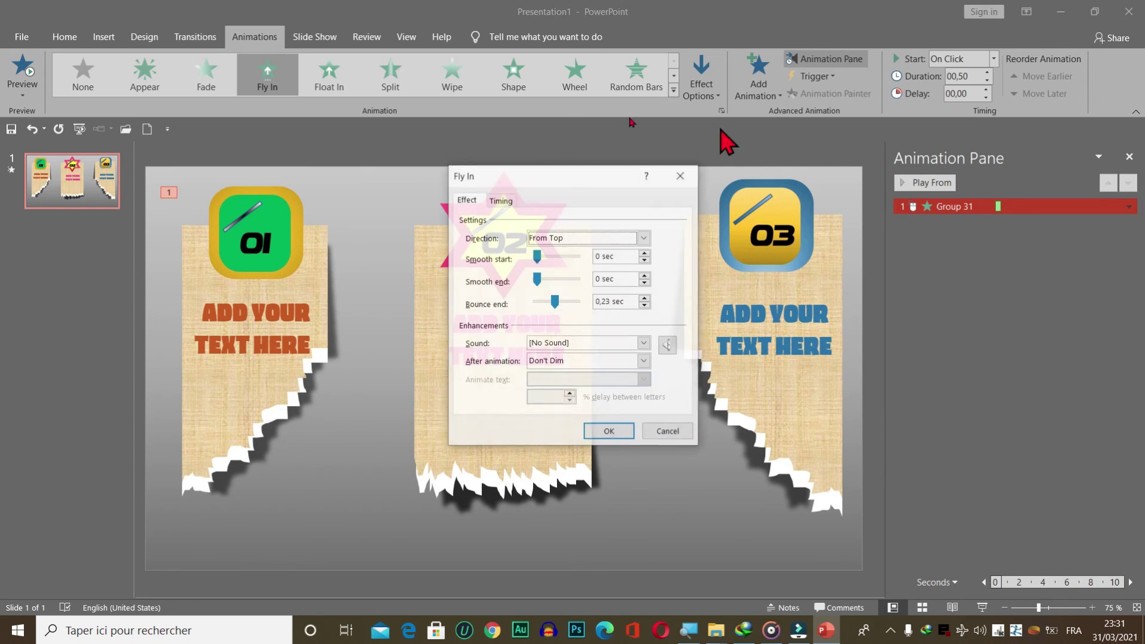
left_click(501, 200)
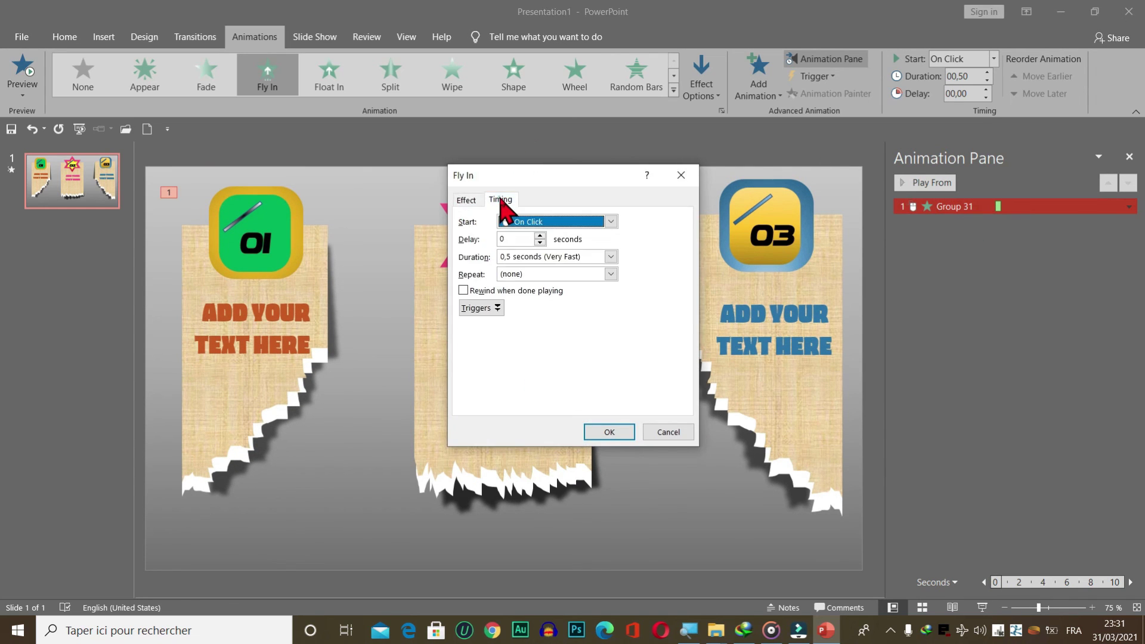
left_click(611, 256)
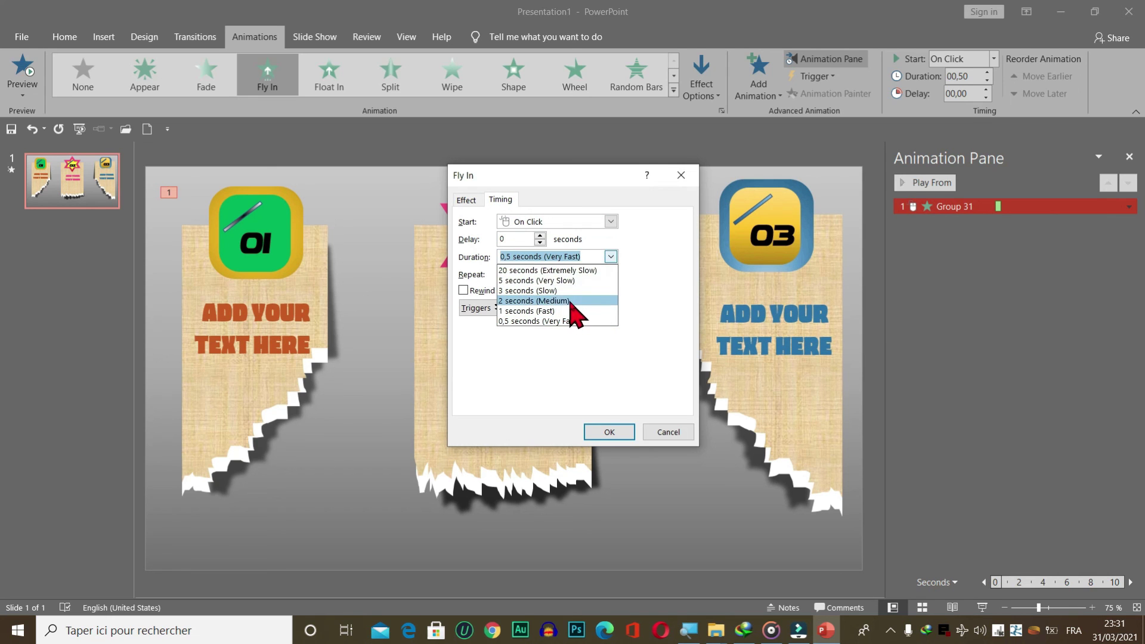
left_click(570, 321)
left_click(609, 432)
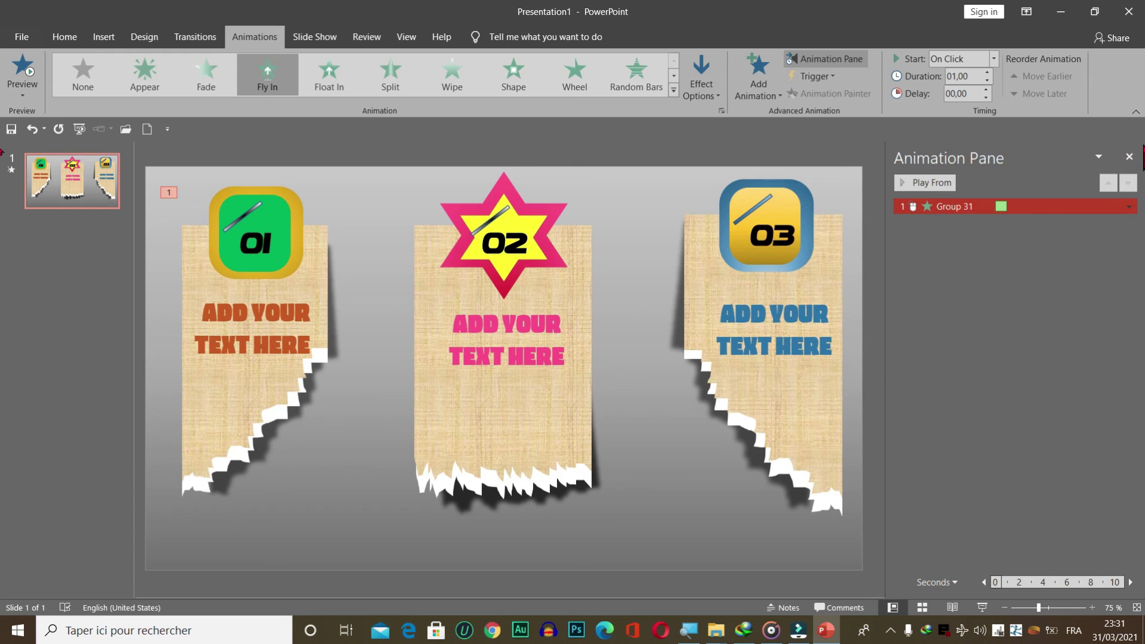
Step: Copy the first group's Fly In animation onto the 02 and 03 groups with Animation Painter, then preview the slide show
left_click(1130, 156)
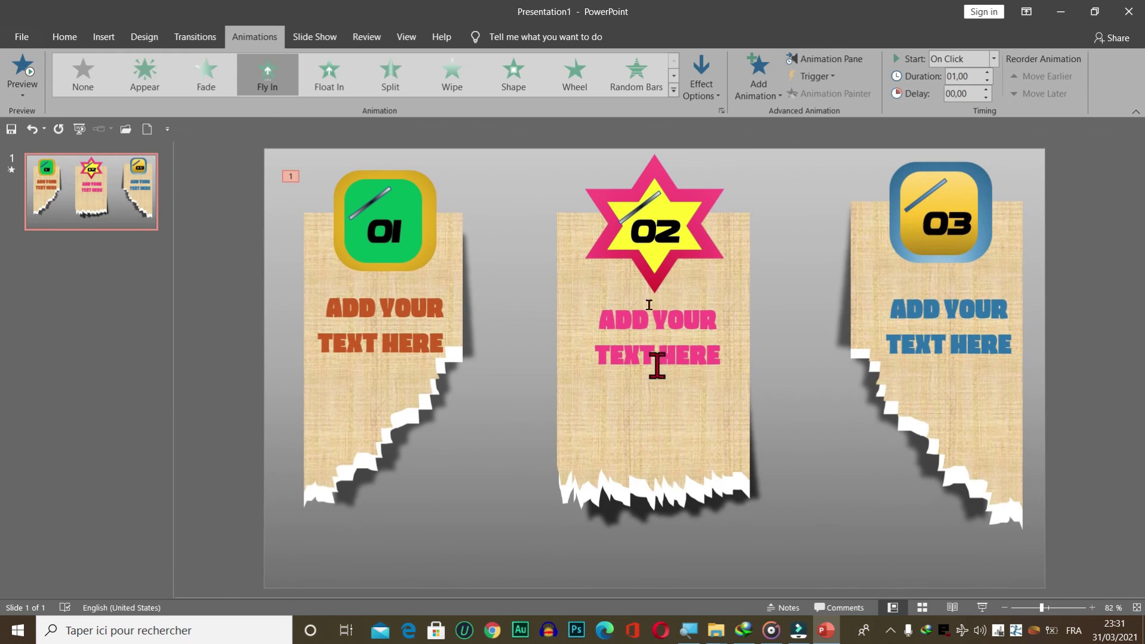
left_click(427, 324)
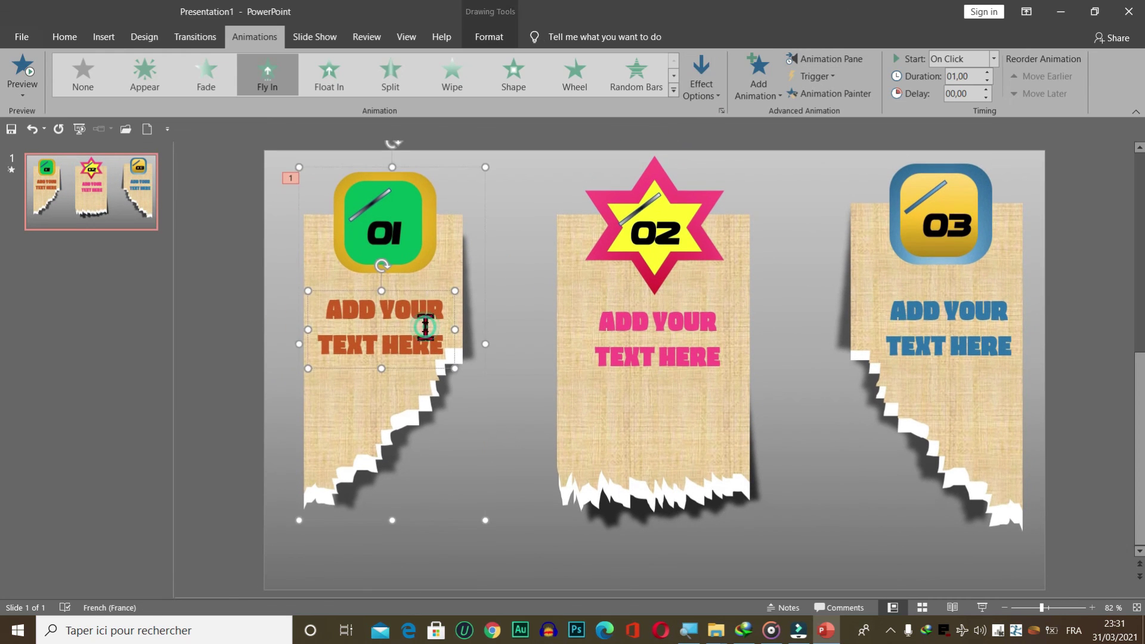
left_click(448, 251)
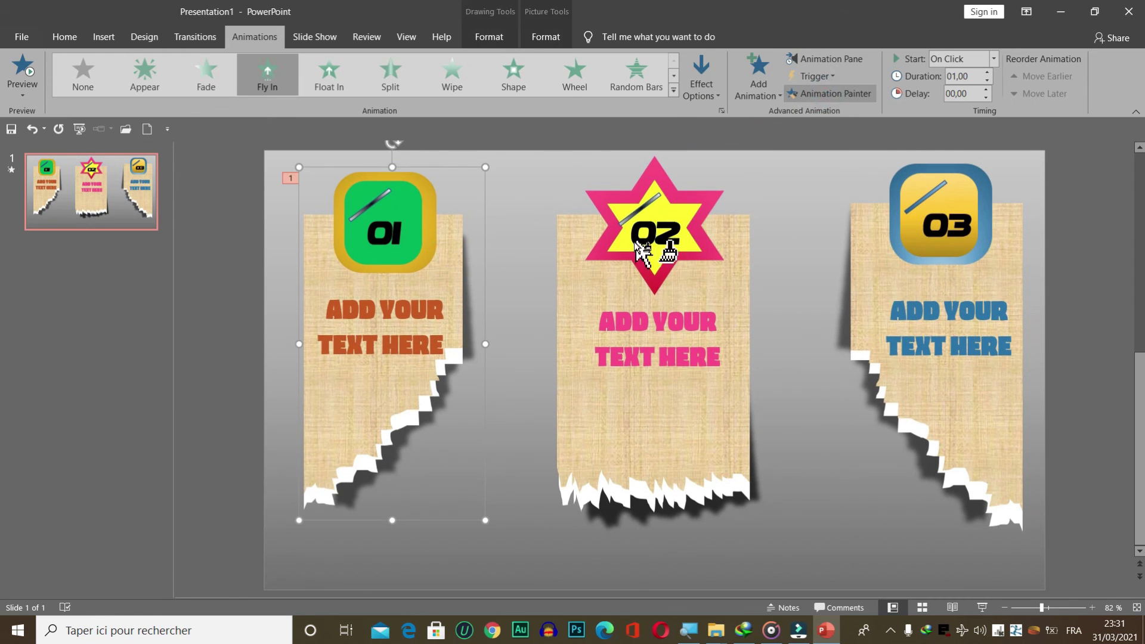
left_click(601, 293)
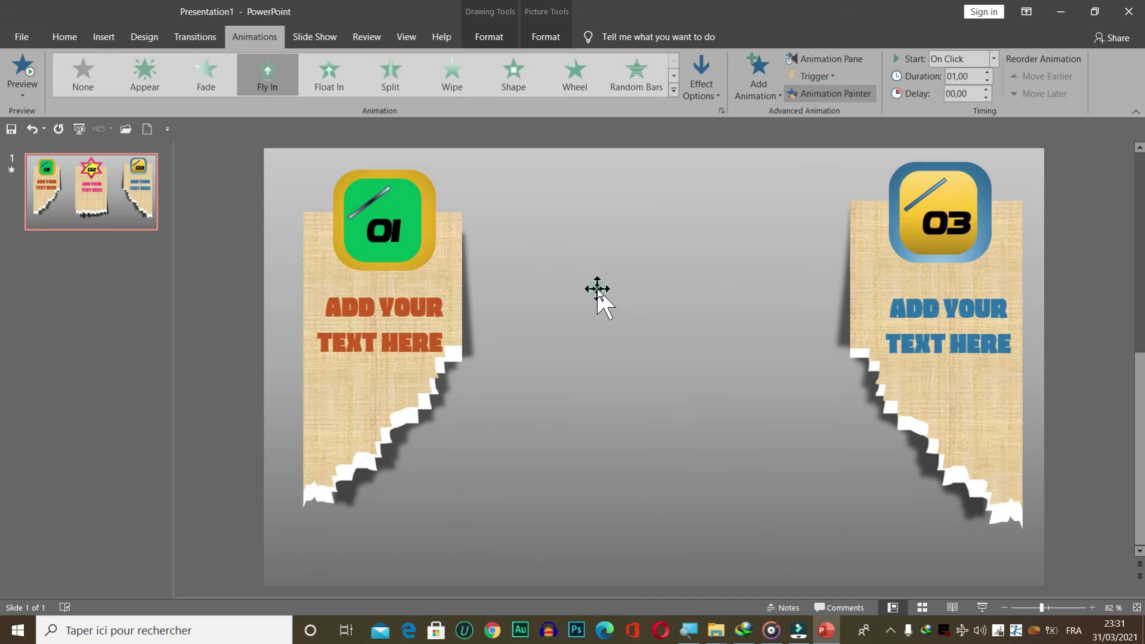
left_click(829, 94)
left_click(879, 244)
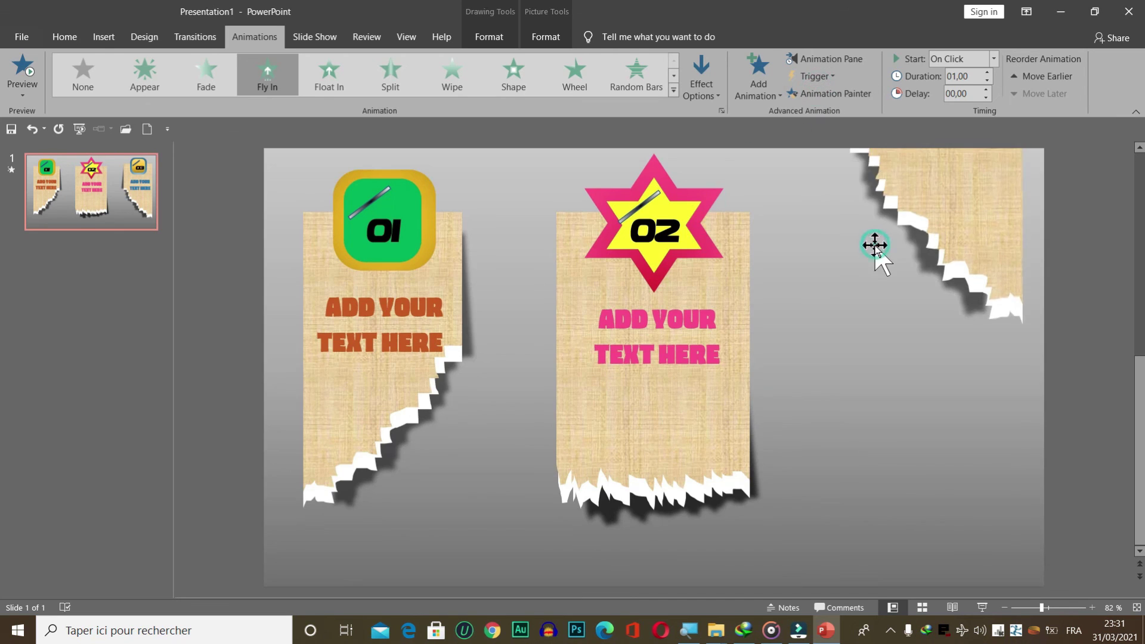
left_click(982, 607)
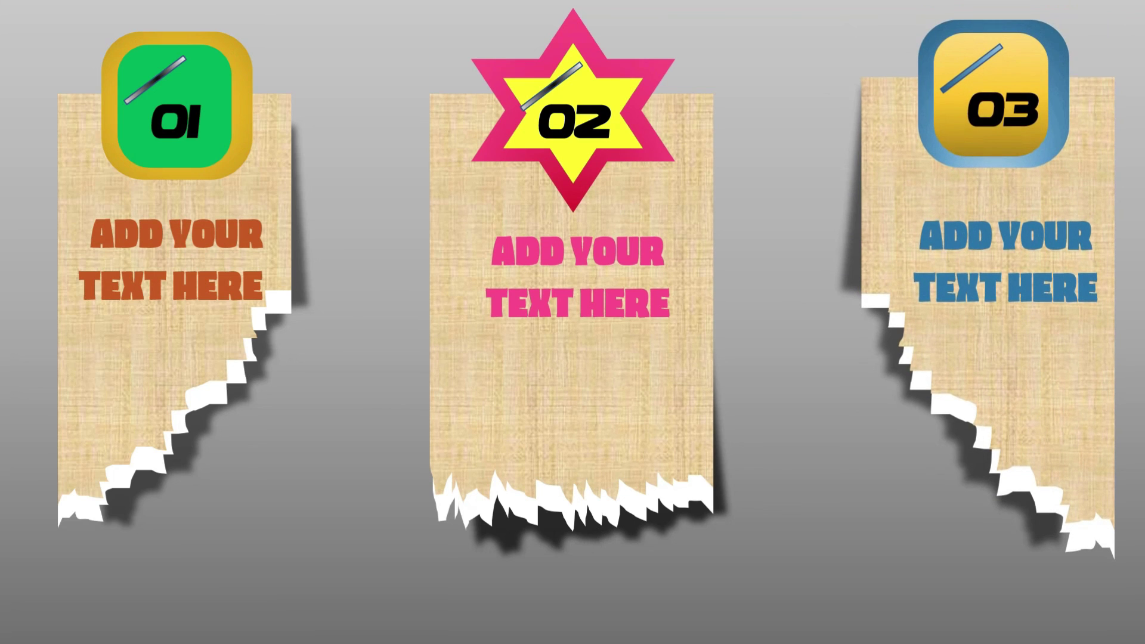
key("Escape")
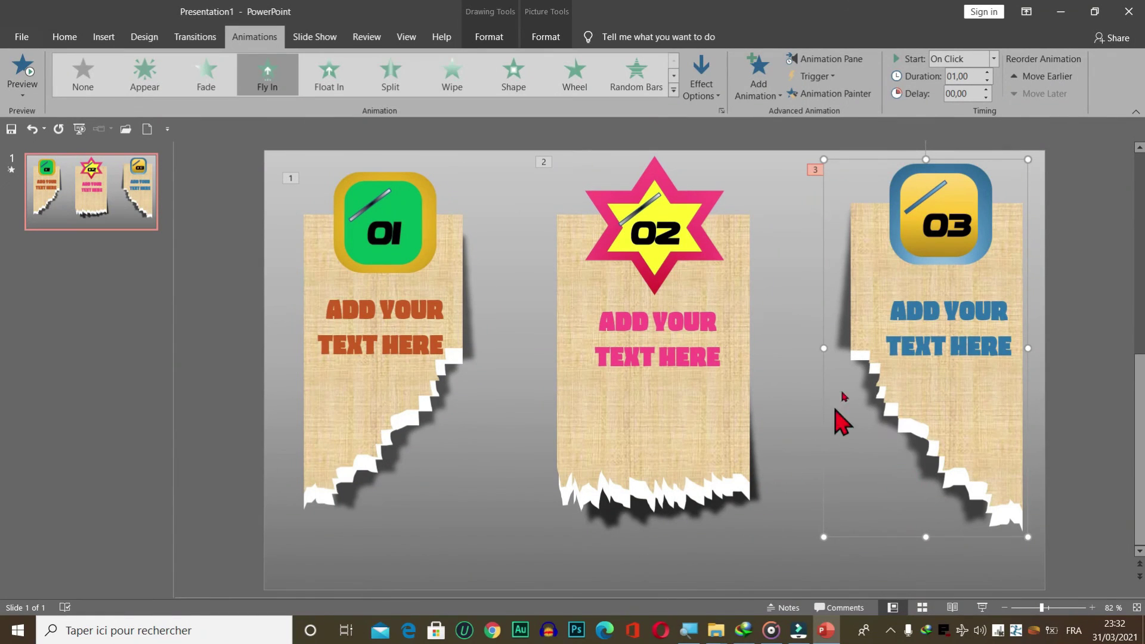
Step: Check the first panel's picture border, then select its torn paper shape for Drawing Tools formatting
left_click(357, 426)
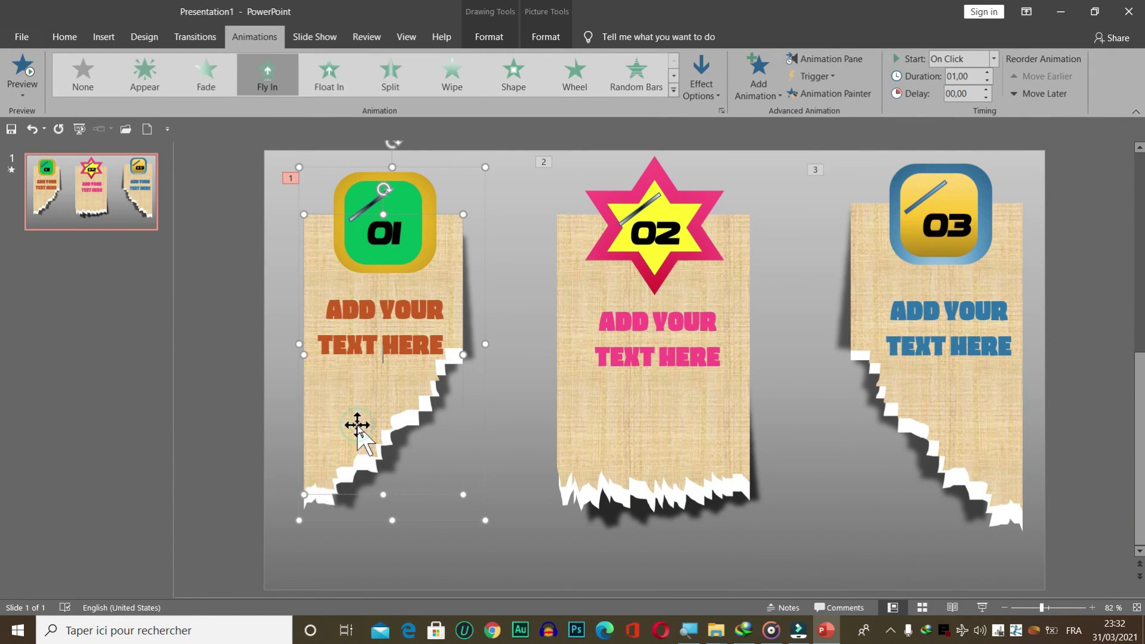
left_click(546, 36)
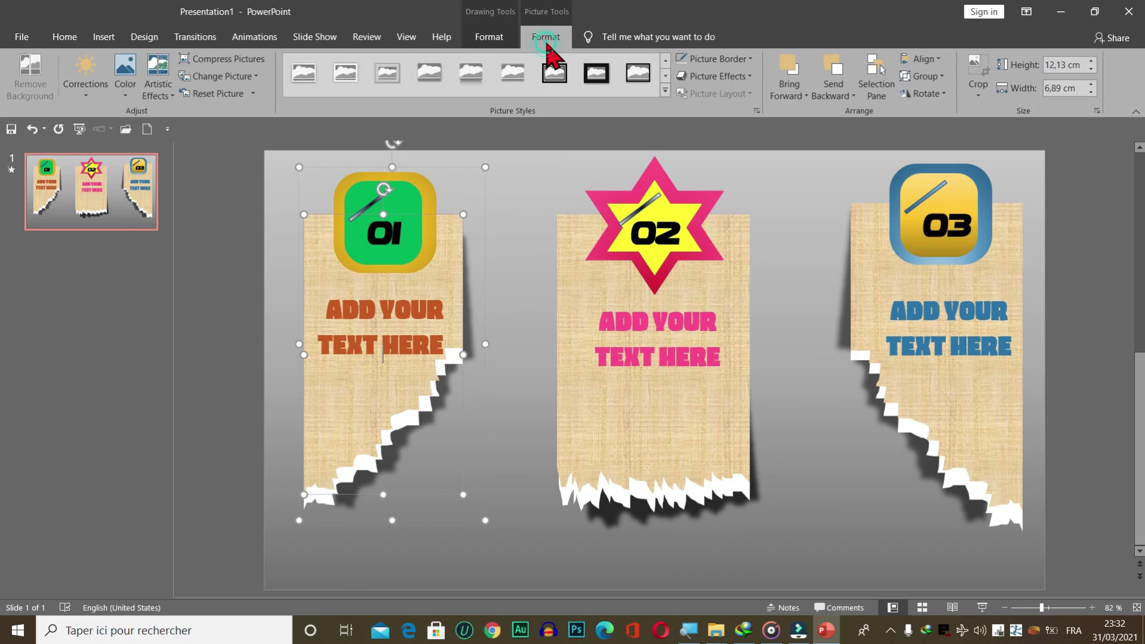
left_click(711, 58)
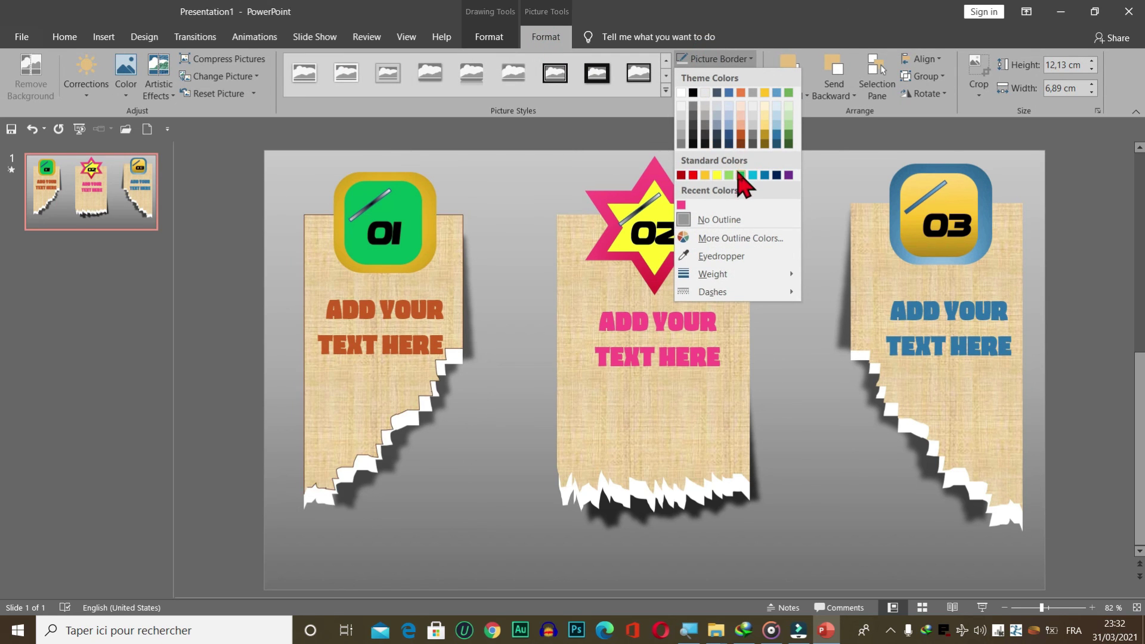
left_click(517, 274)
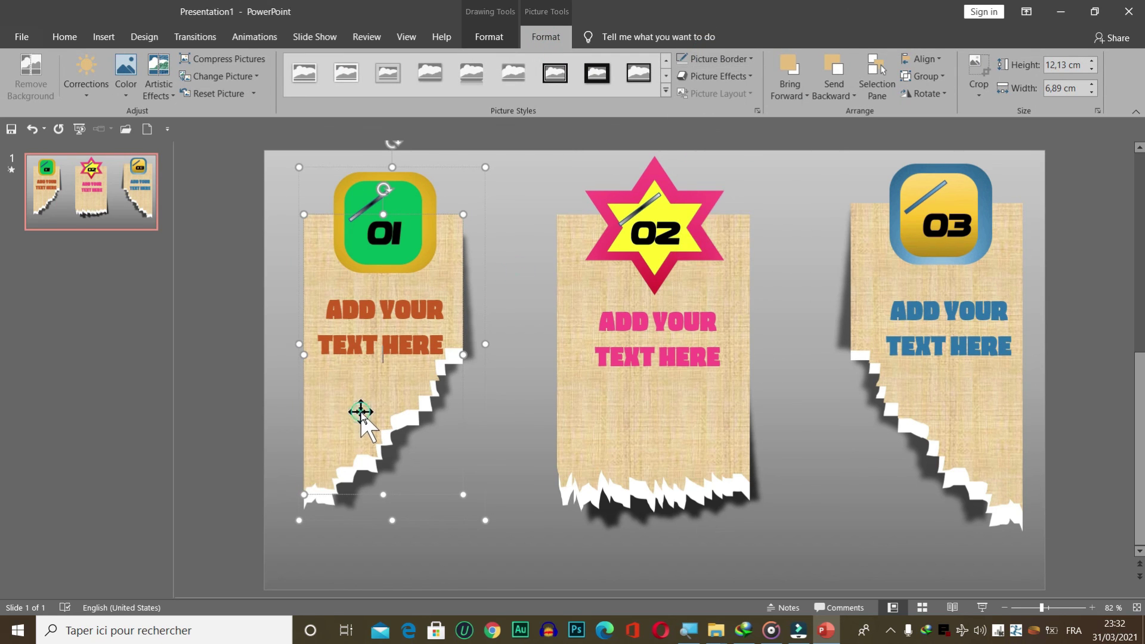
left_click(274, 404)
left_click(326, 426)
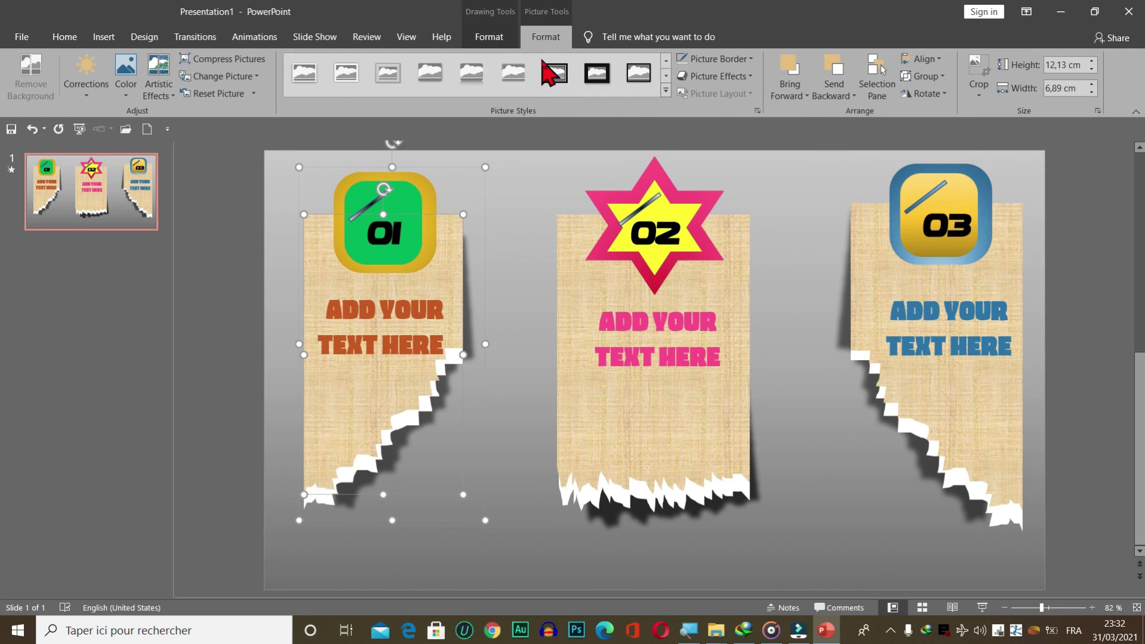
left_click(490, 37)
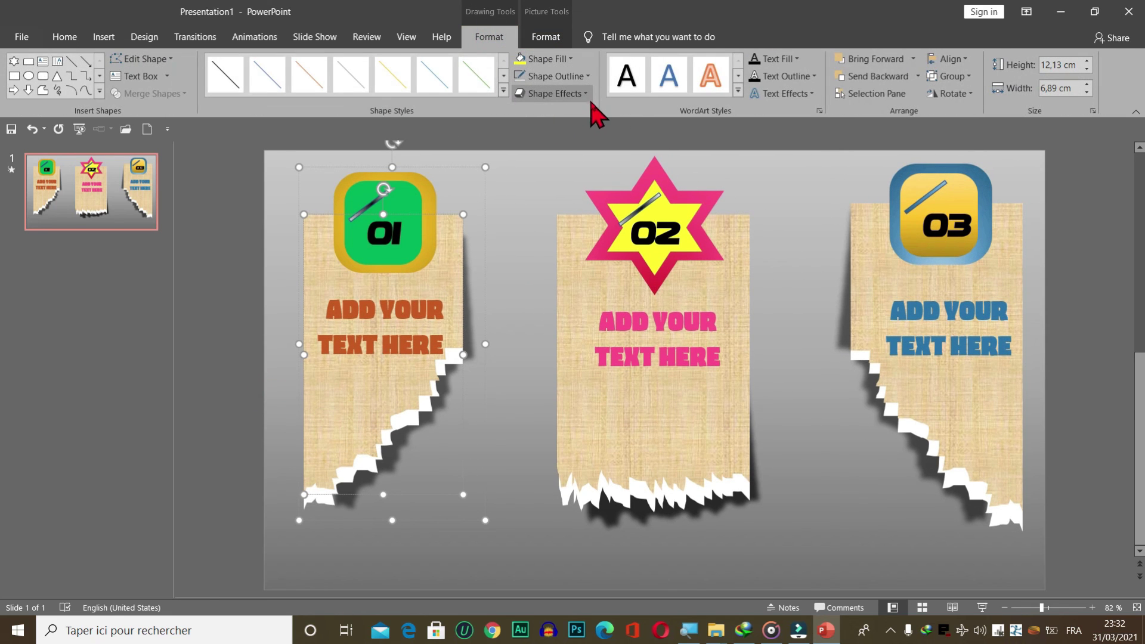
Step: Fill the left panel dark navy, the middle brown, the right dark red, then preview the slide show
left_click(559, 59)
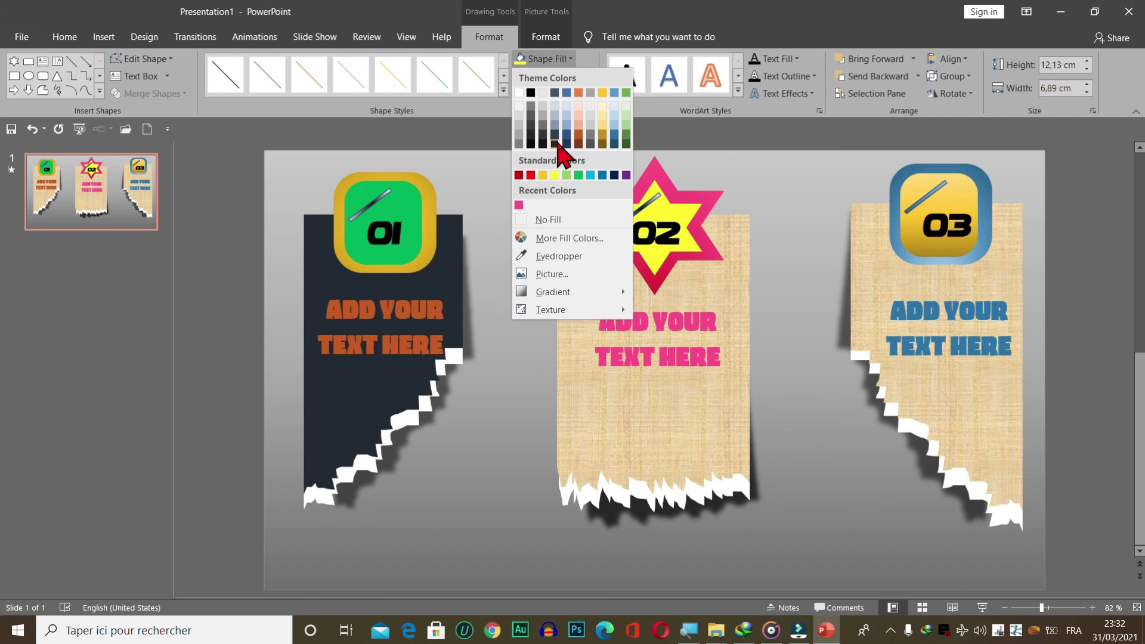
left_click(556, 144)
left_click(575, 371)
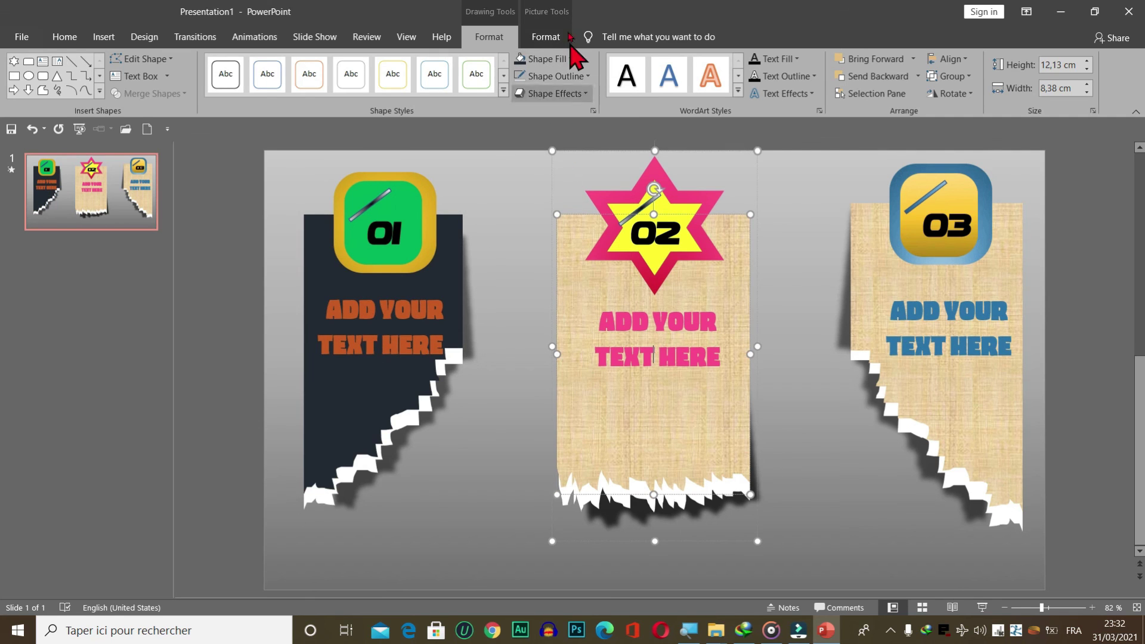
left_click(543, 59)
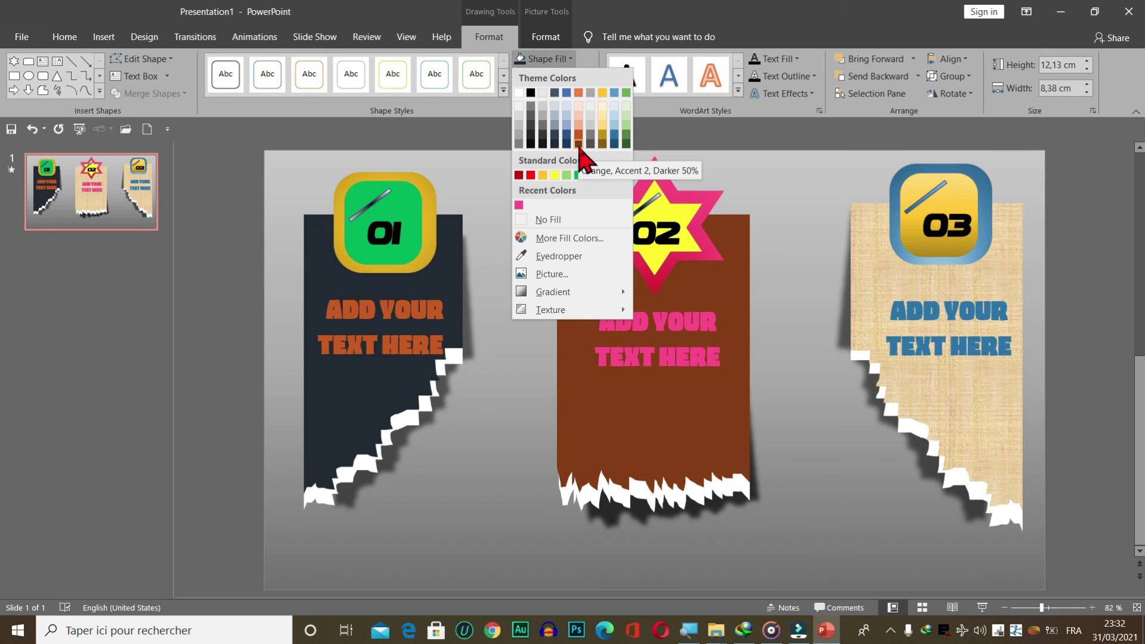
left_click(578, 144)
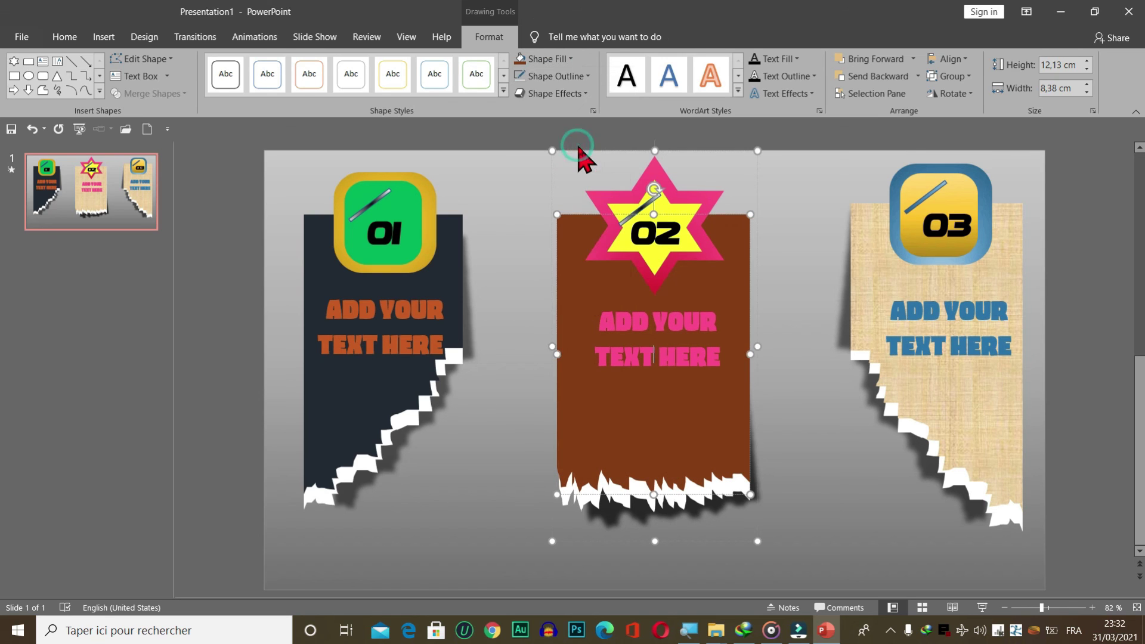
left_click(918, 412)
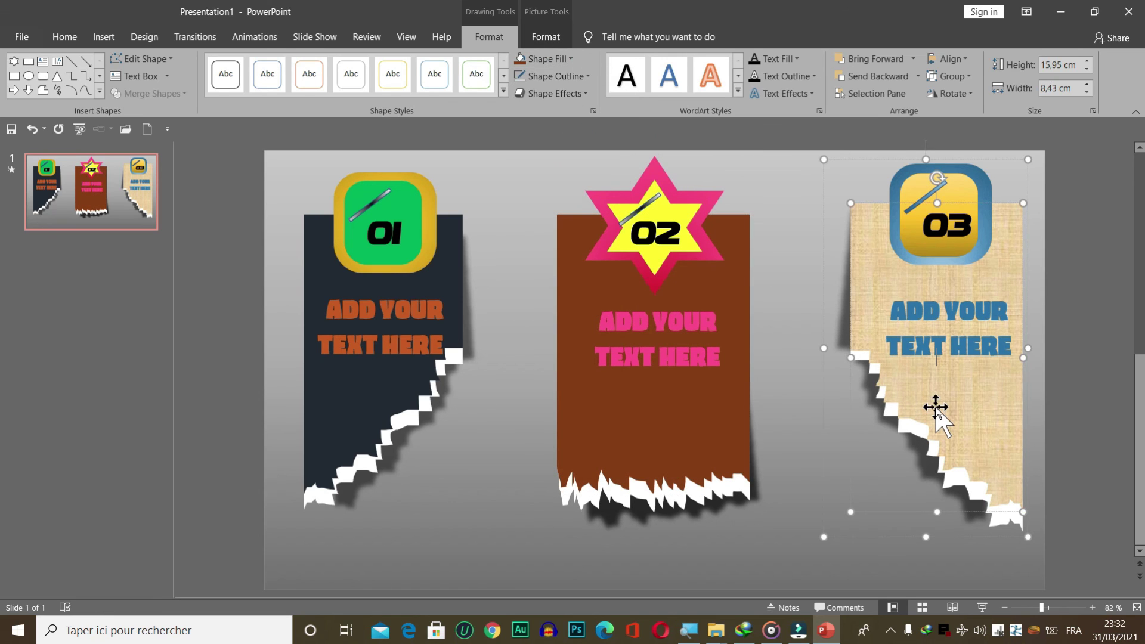
left_click(564, 59)
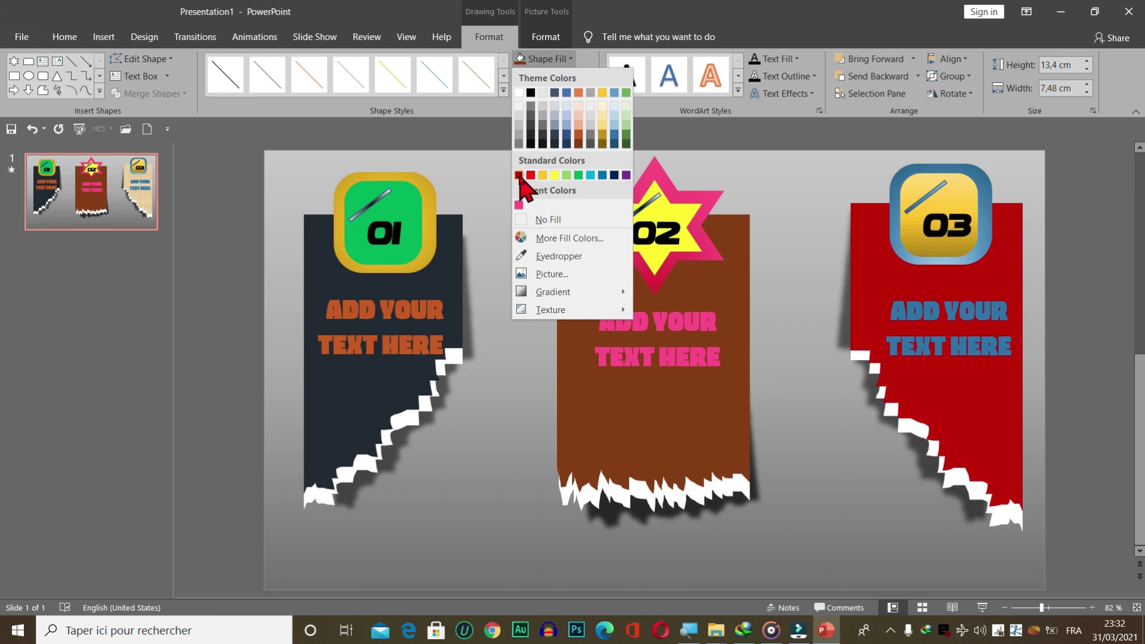
left_click(518, 175)
left_click(519, 187)
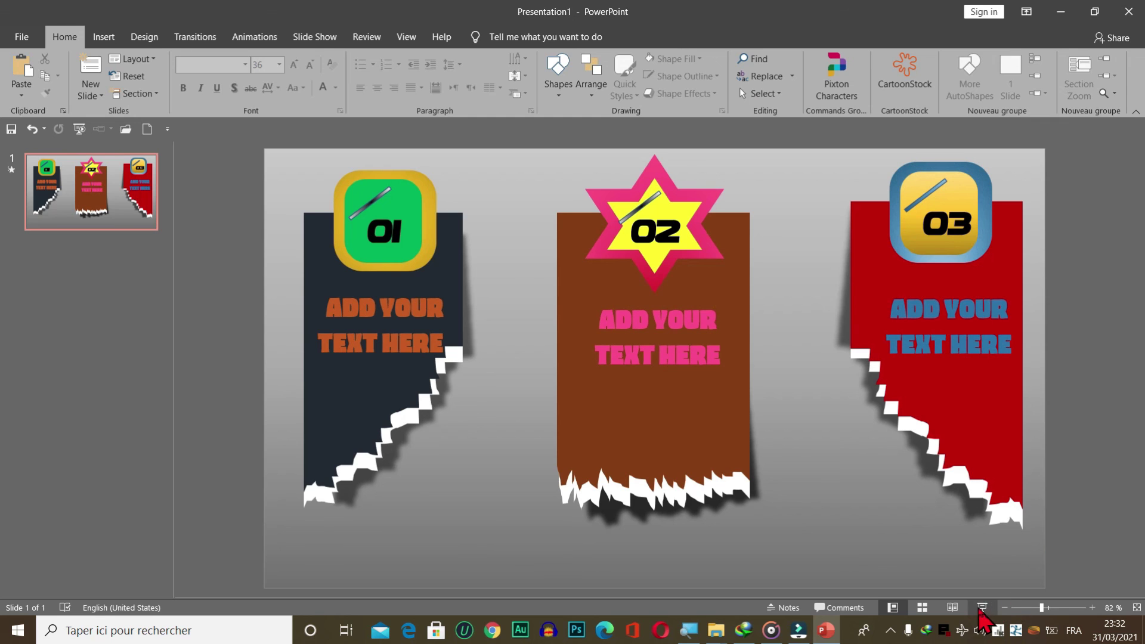
left_click(983, 607)
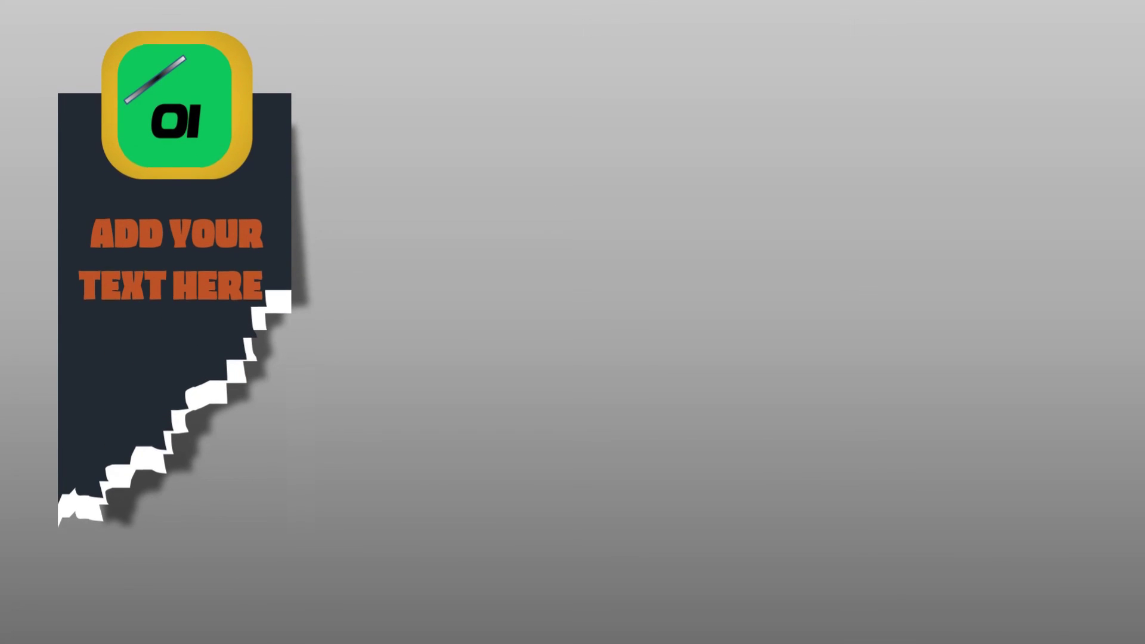